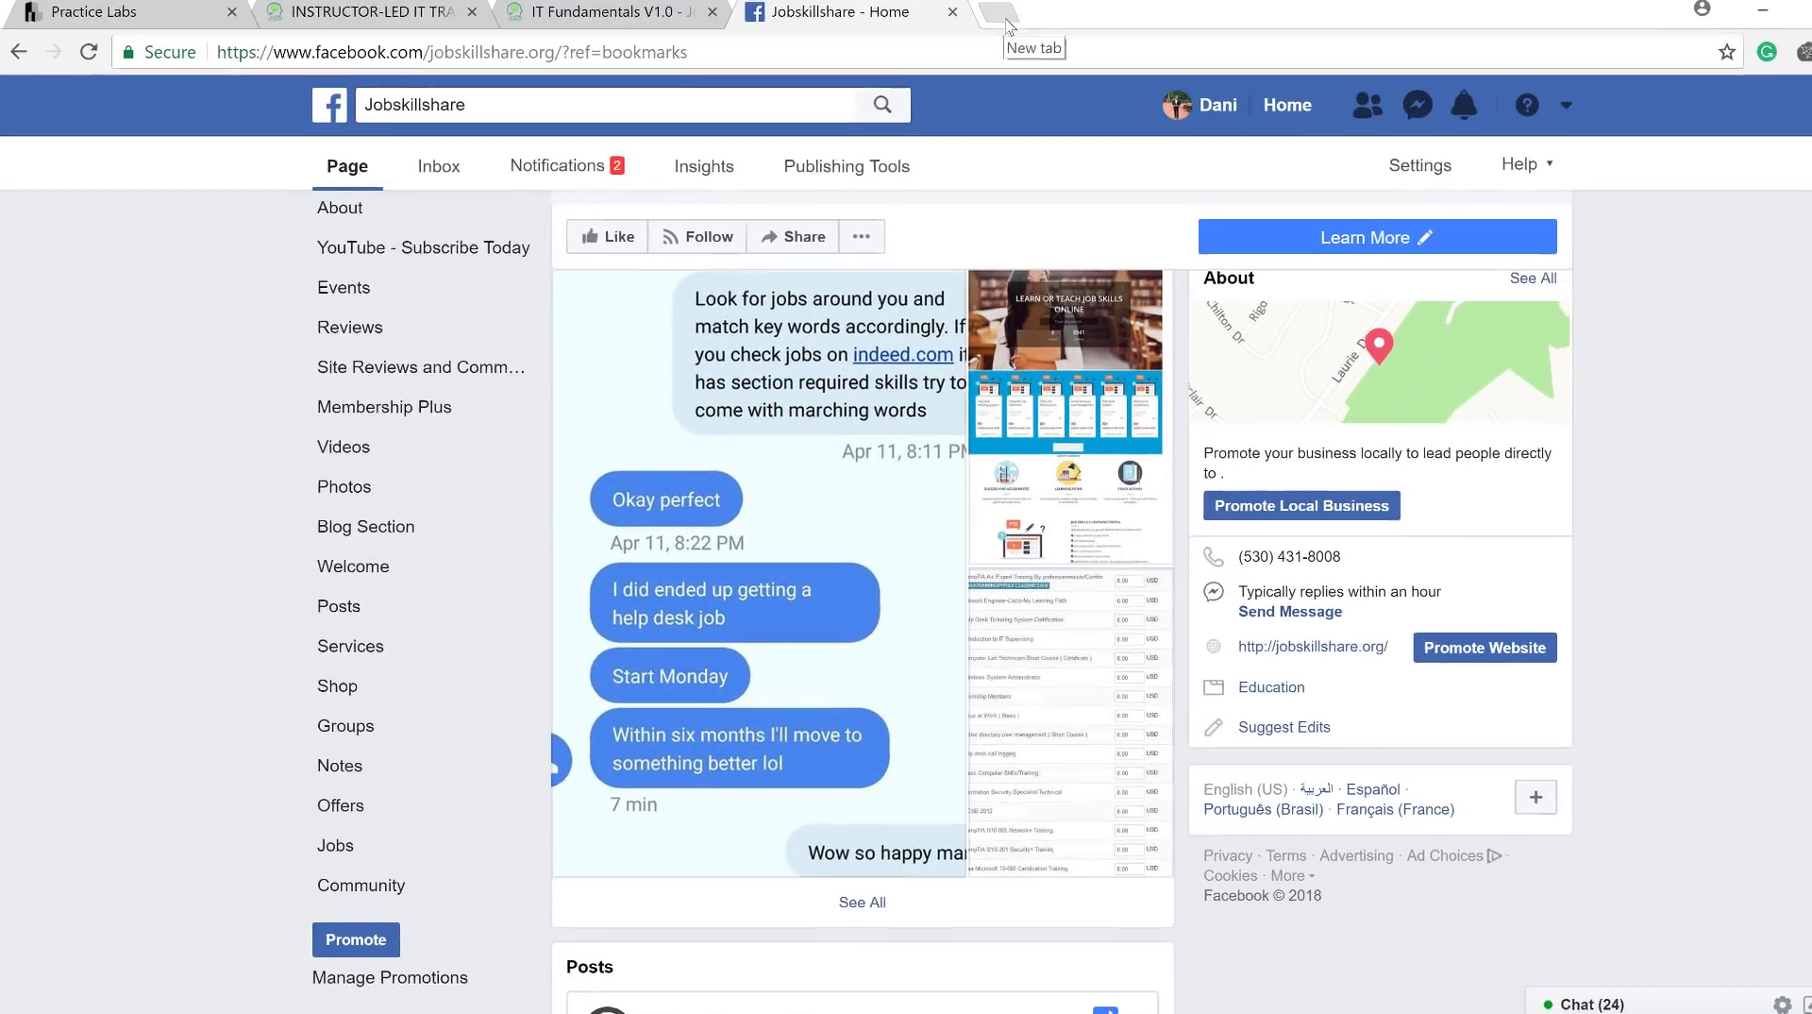
# Open Jobskillshare's Instagram profile from the footer of the instructor-led IT training page.
pyautogui.click(426, 12)
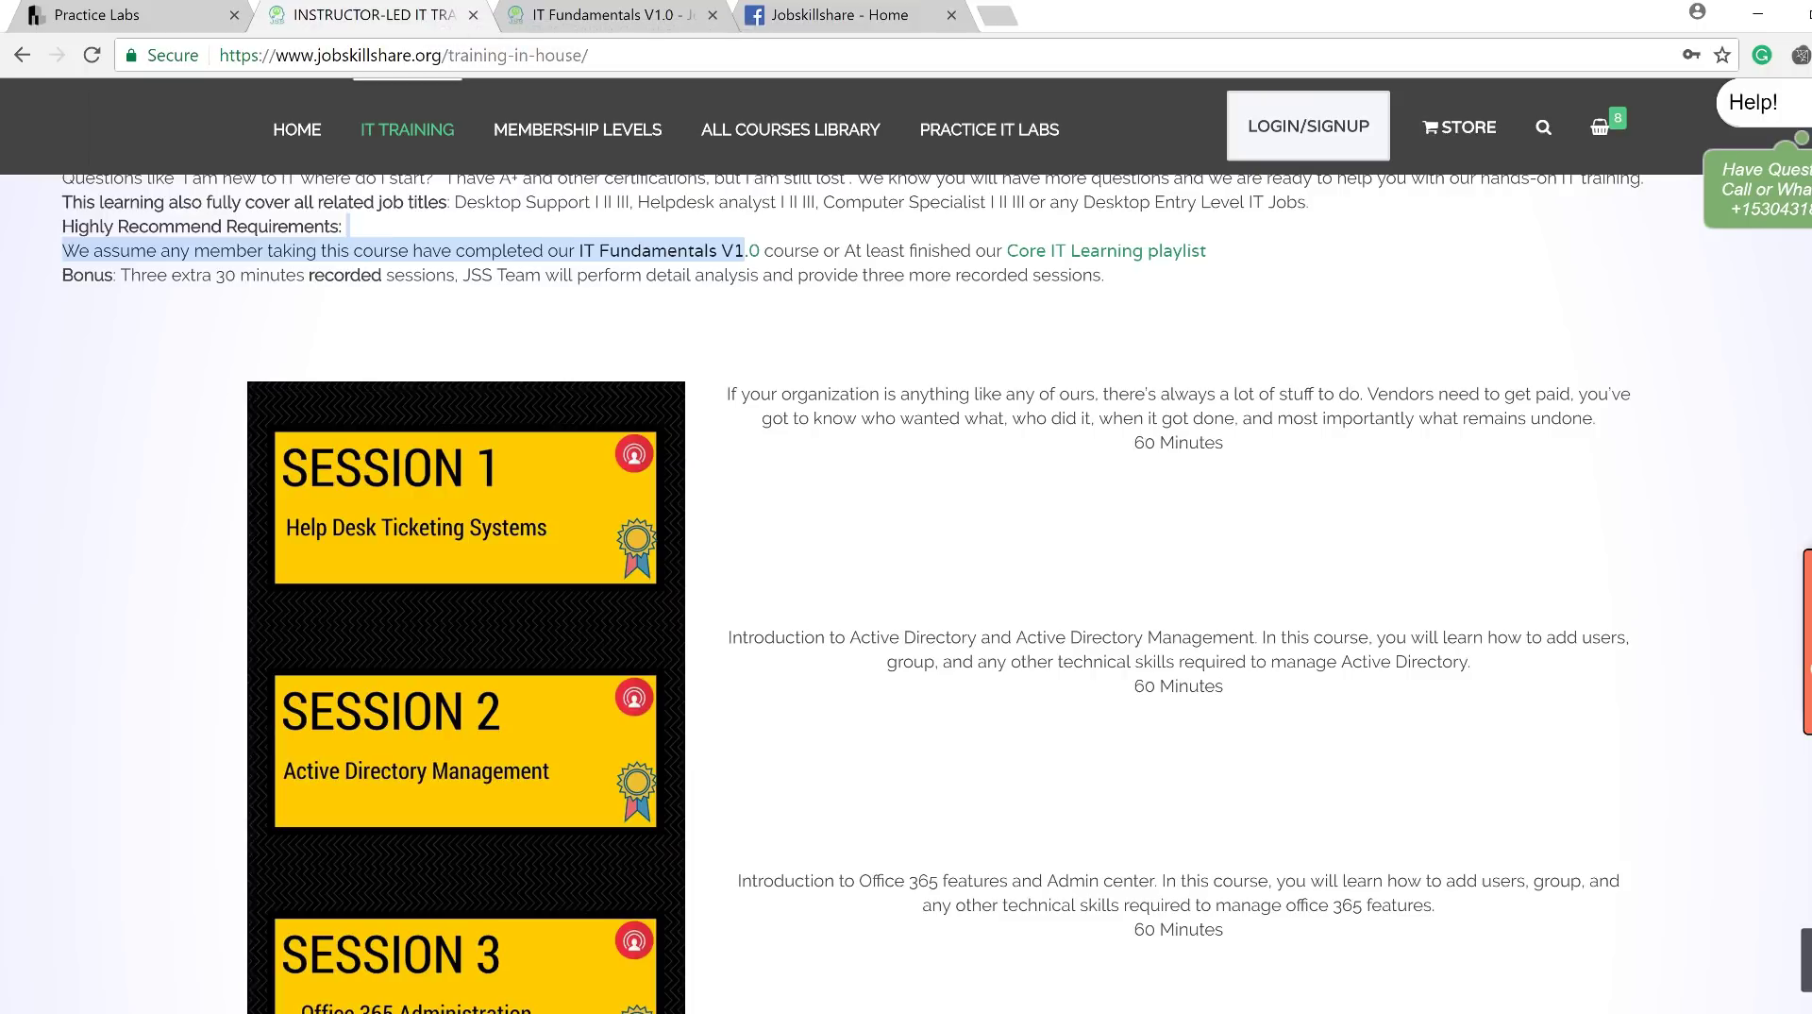
pyautogui.scroll(-10, 906, 566)
pyautogui.scroll(-10, 1593, 879)
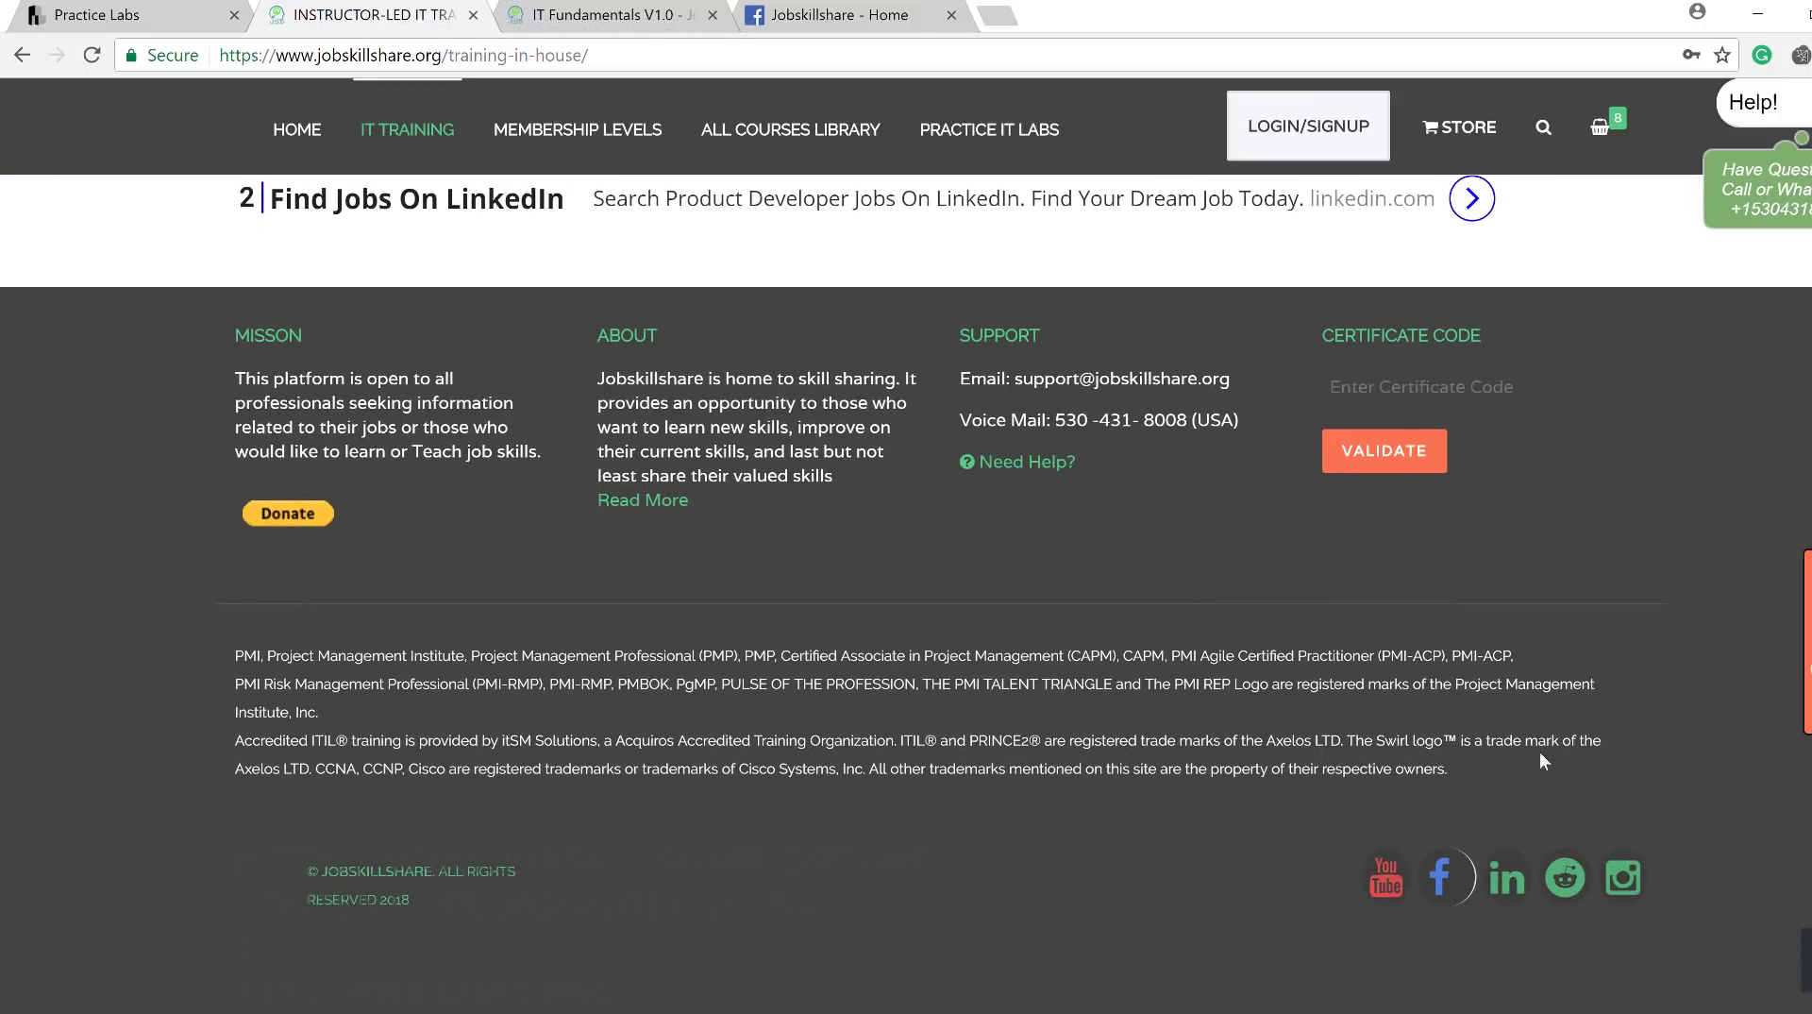
pyautogui.click(1620, 888)
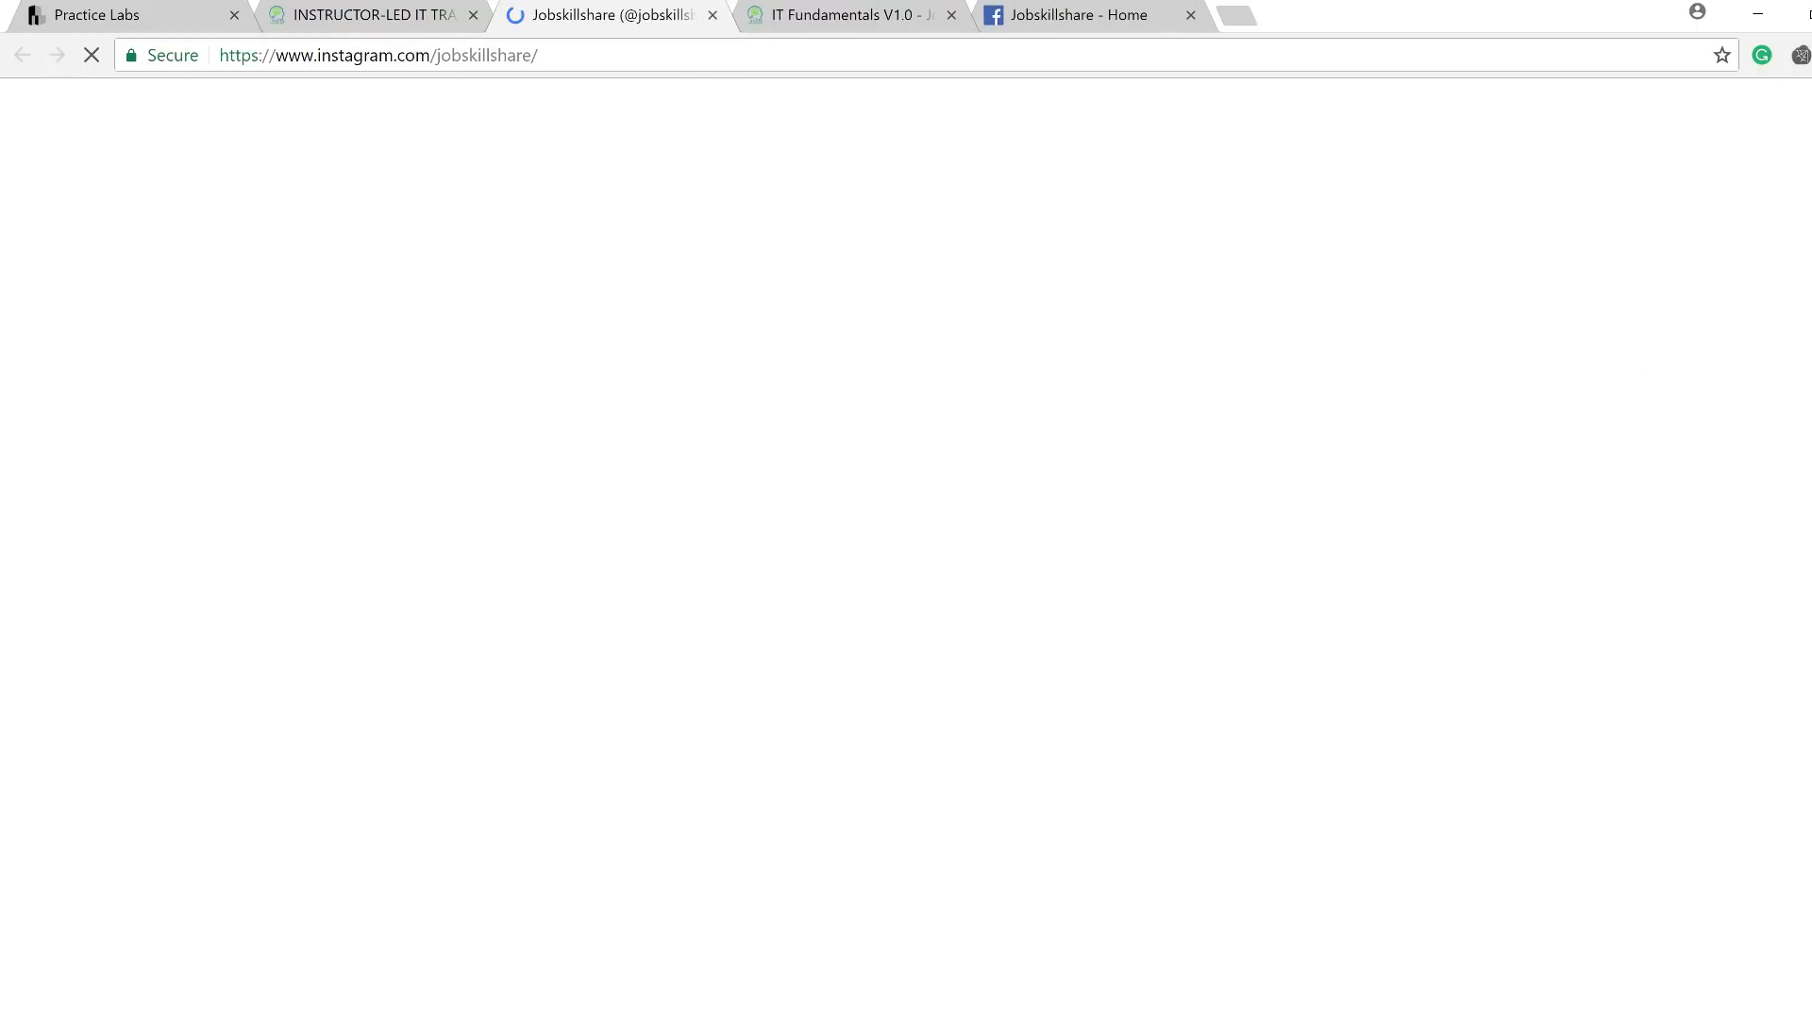
# Scroll through the student testimonial posts on Jobskillshare's Instagram profile.
pyautogui.scroll(-5, 941, 566)
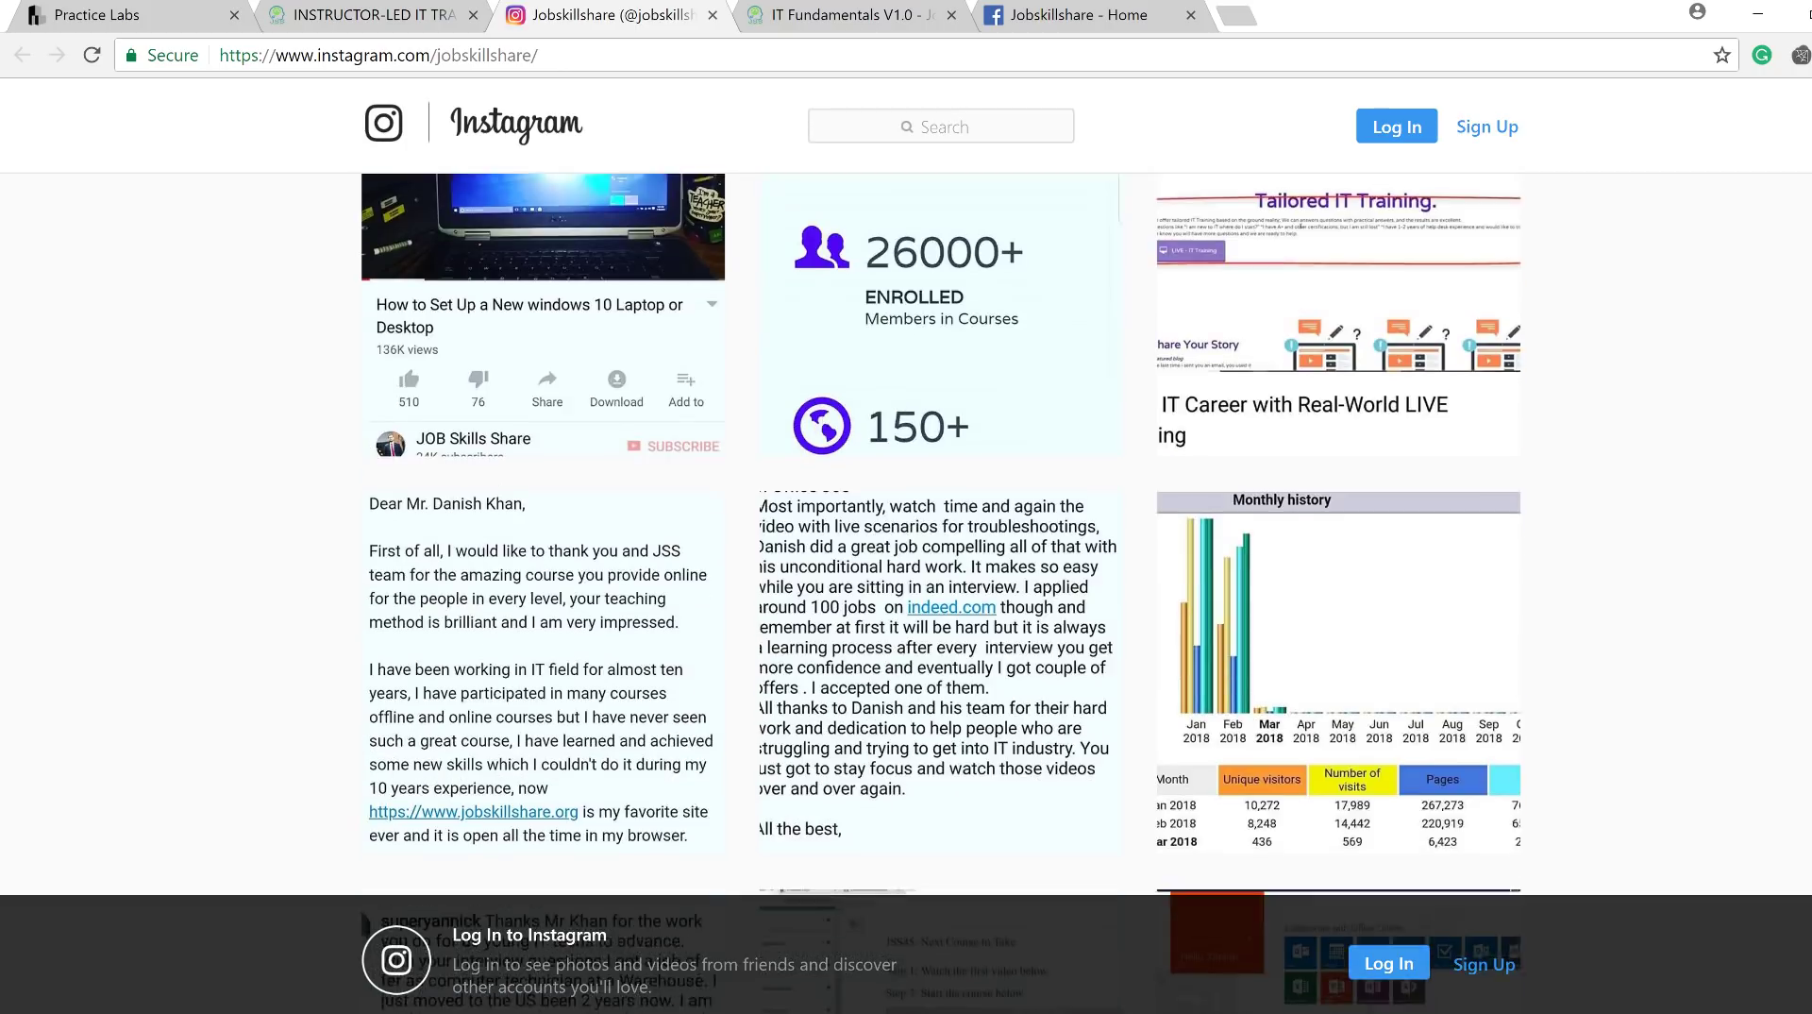
pyautogui.scroll(-3, 941, 567)
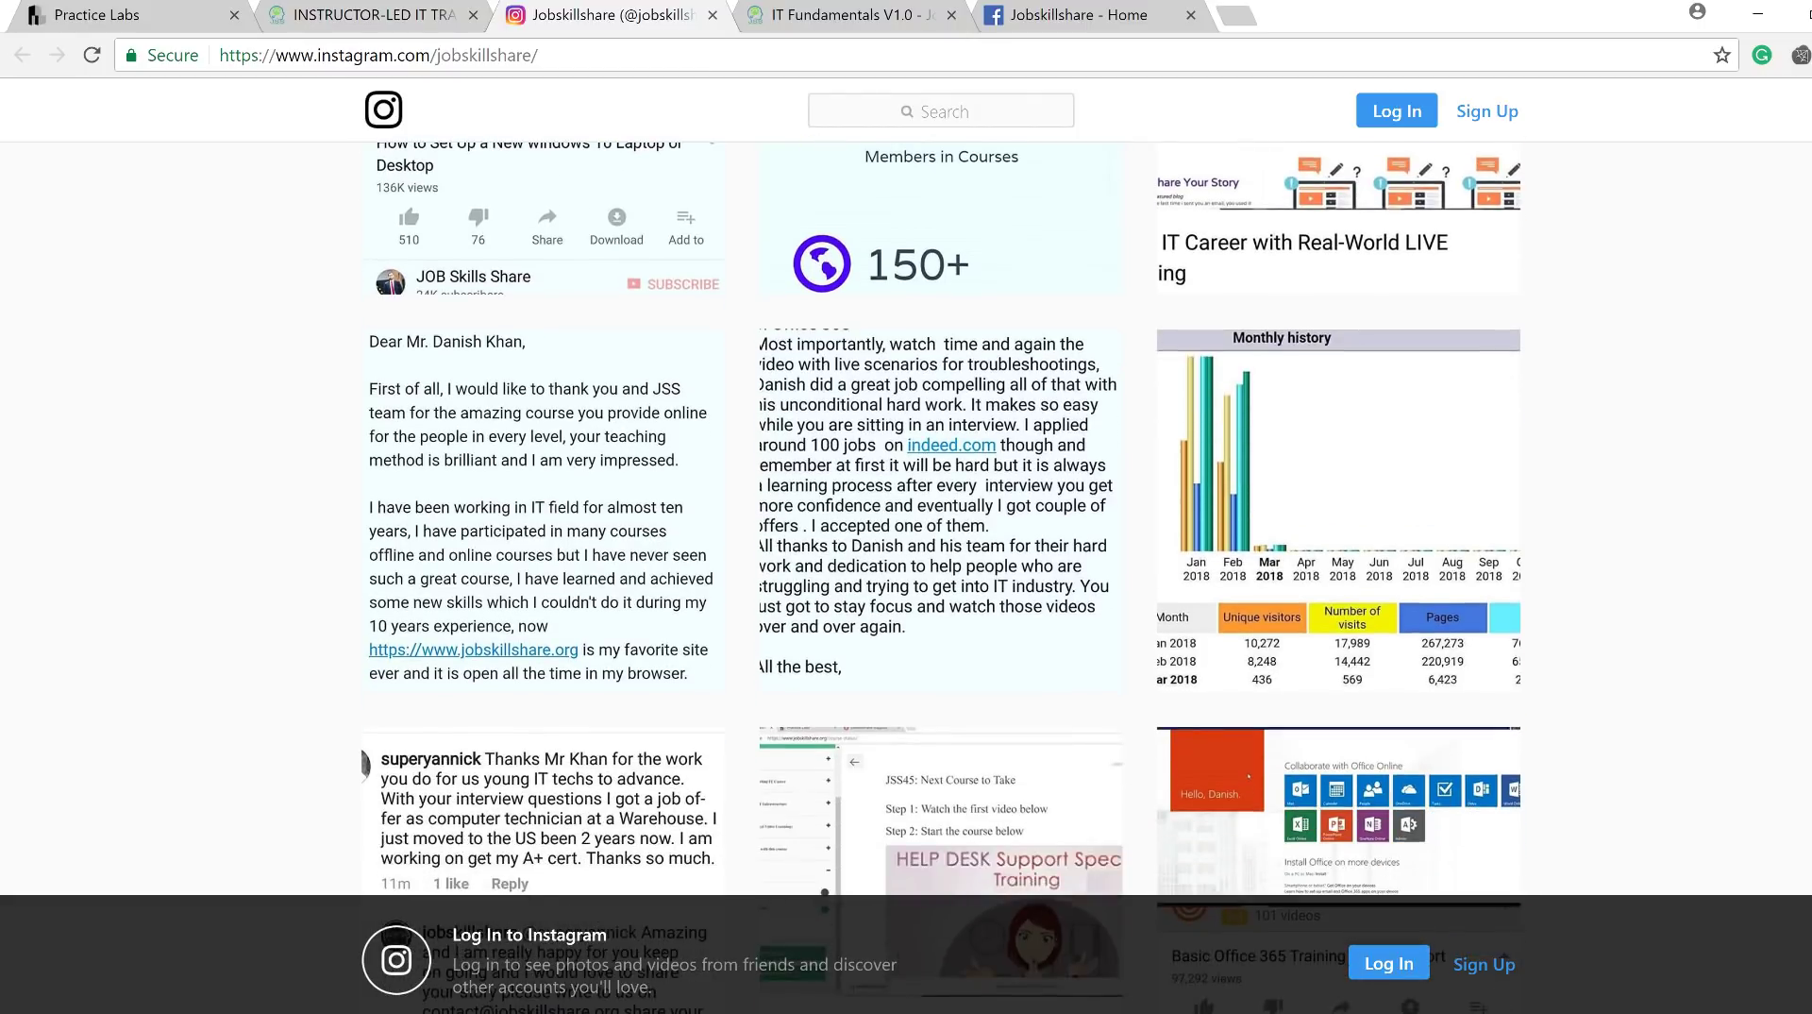
pyautogui.scroll(-1, 941, 566)
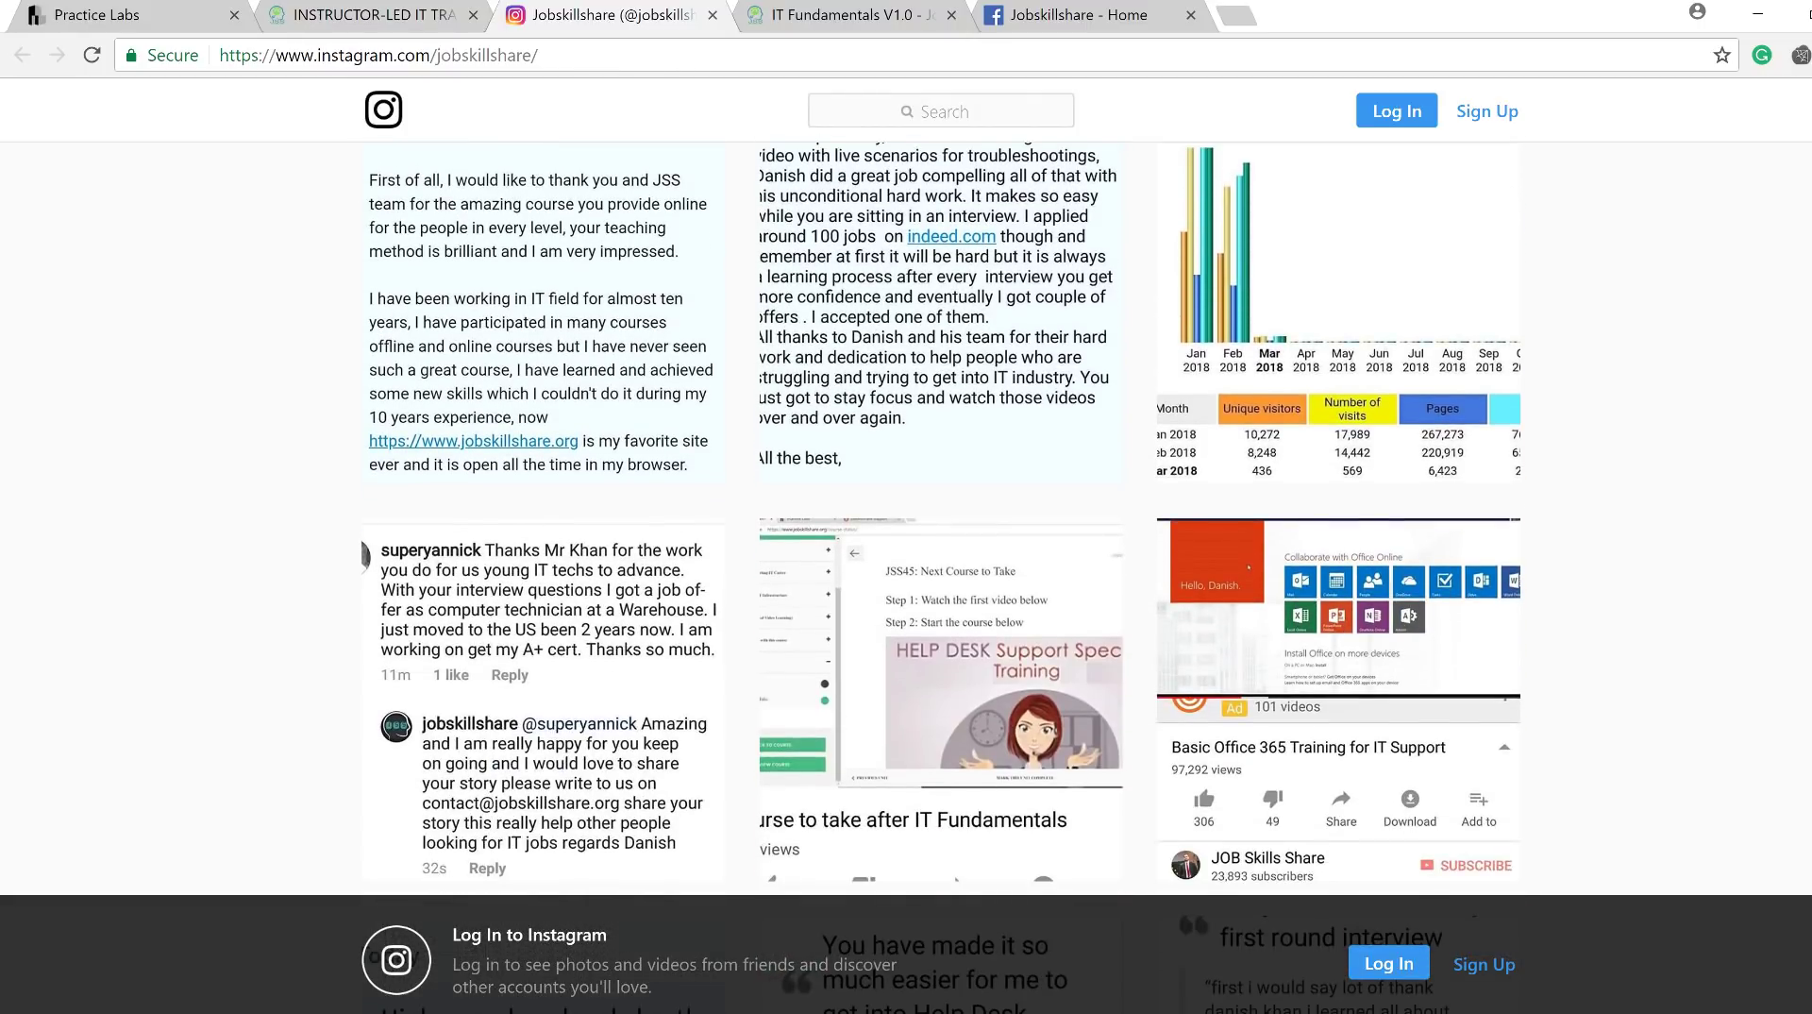
pyautogui.scroll(-7, 1204, 455)
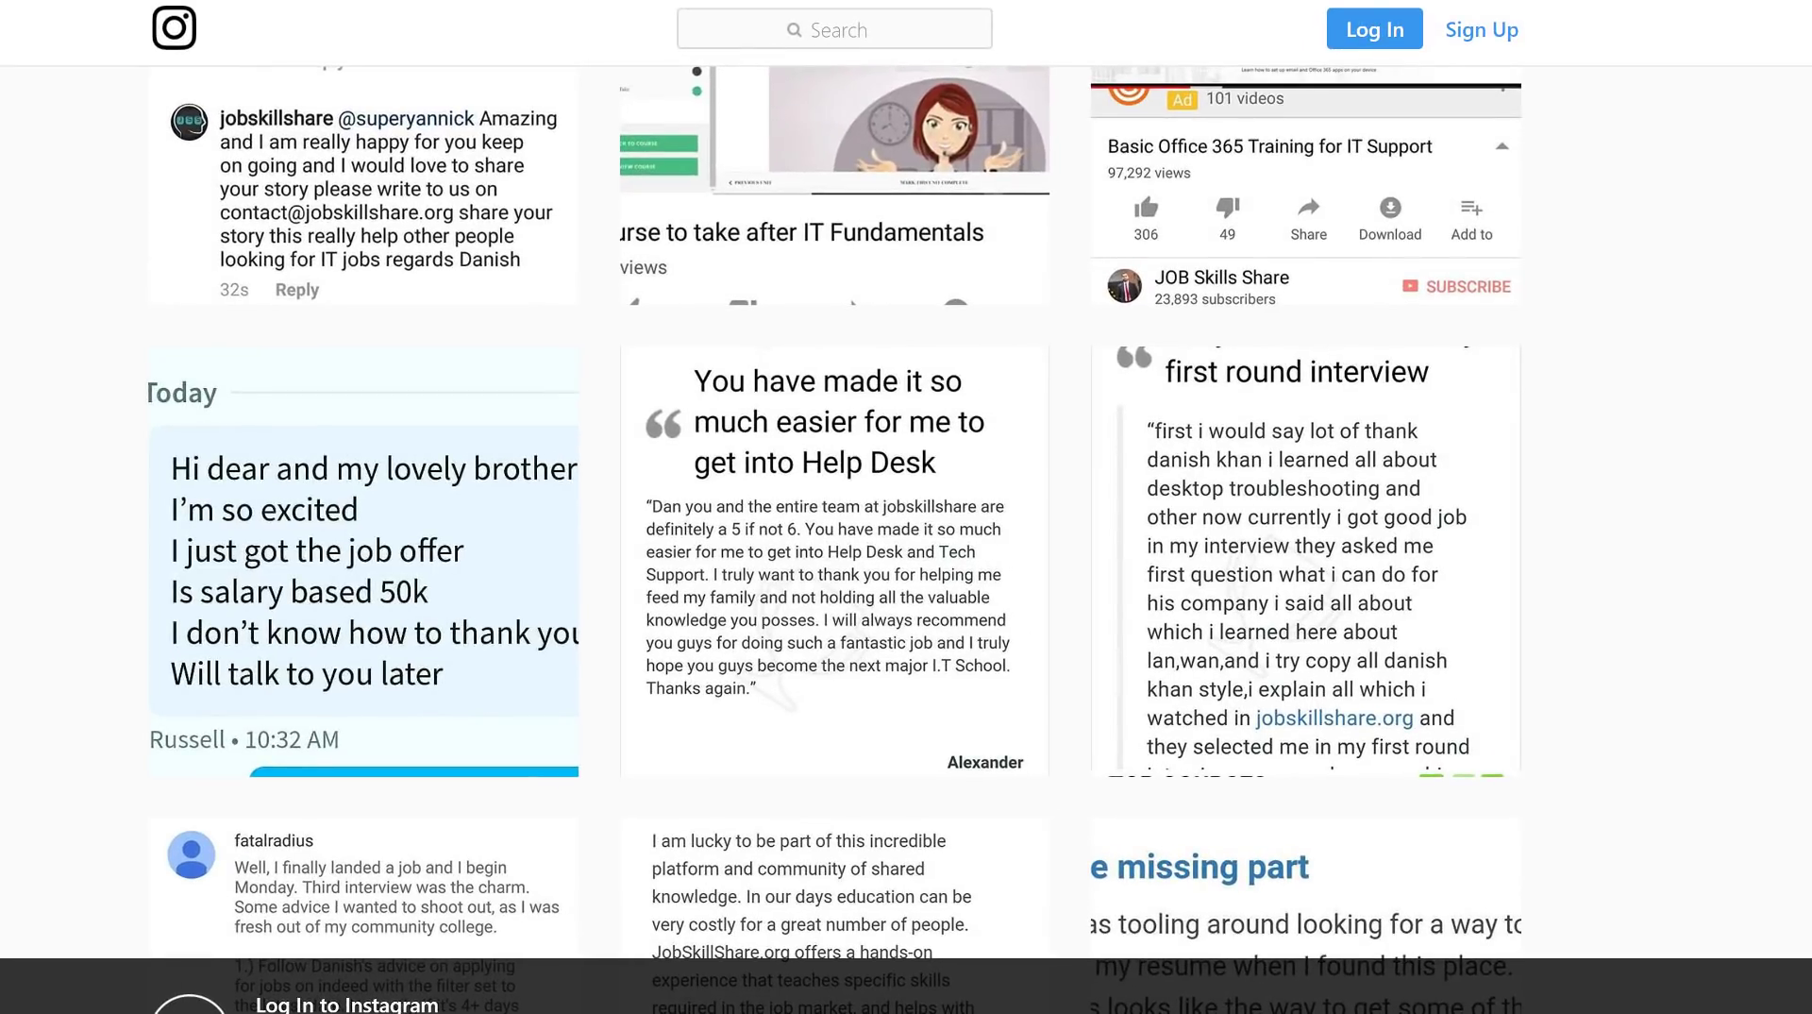
pyautogui.scroll(-4, 836, 538)
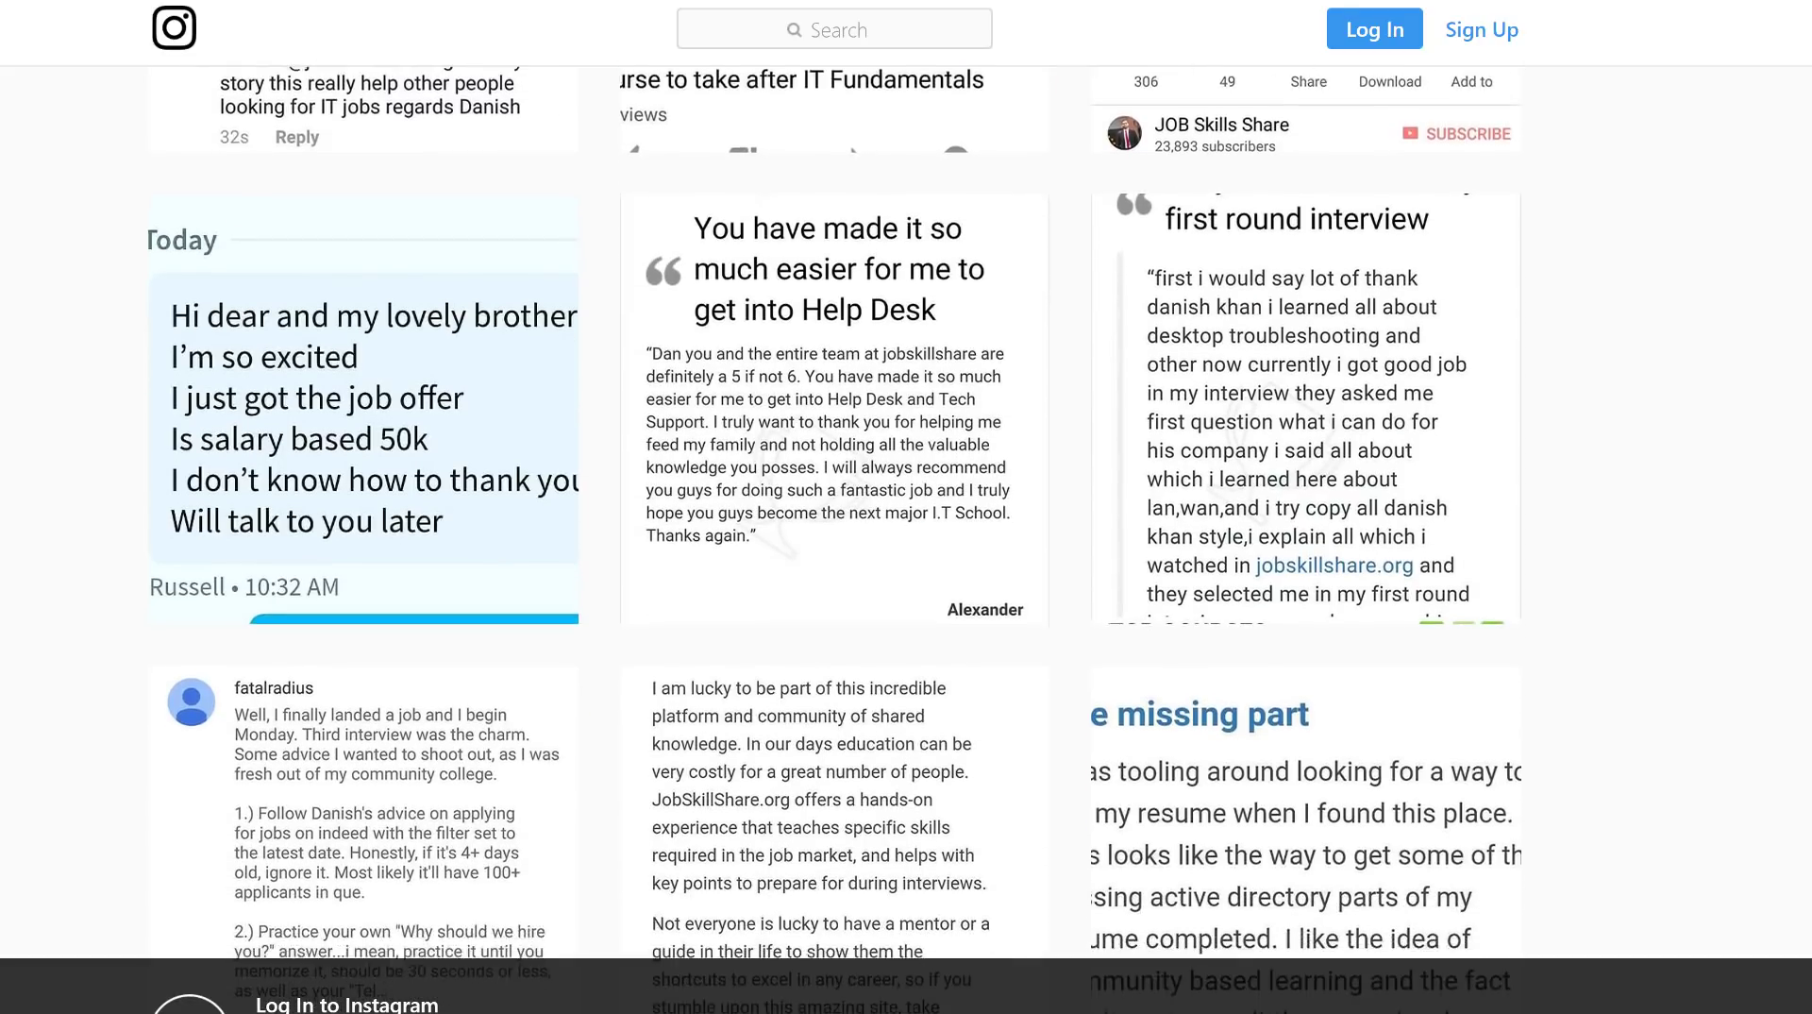
pyautogui.scroll(-10, 835, 538)
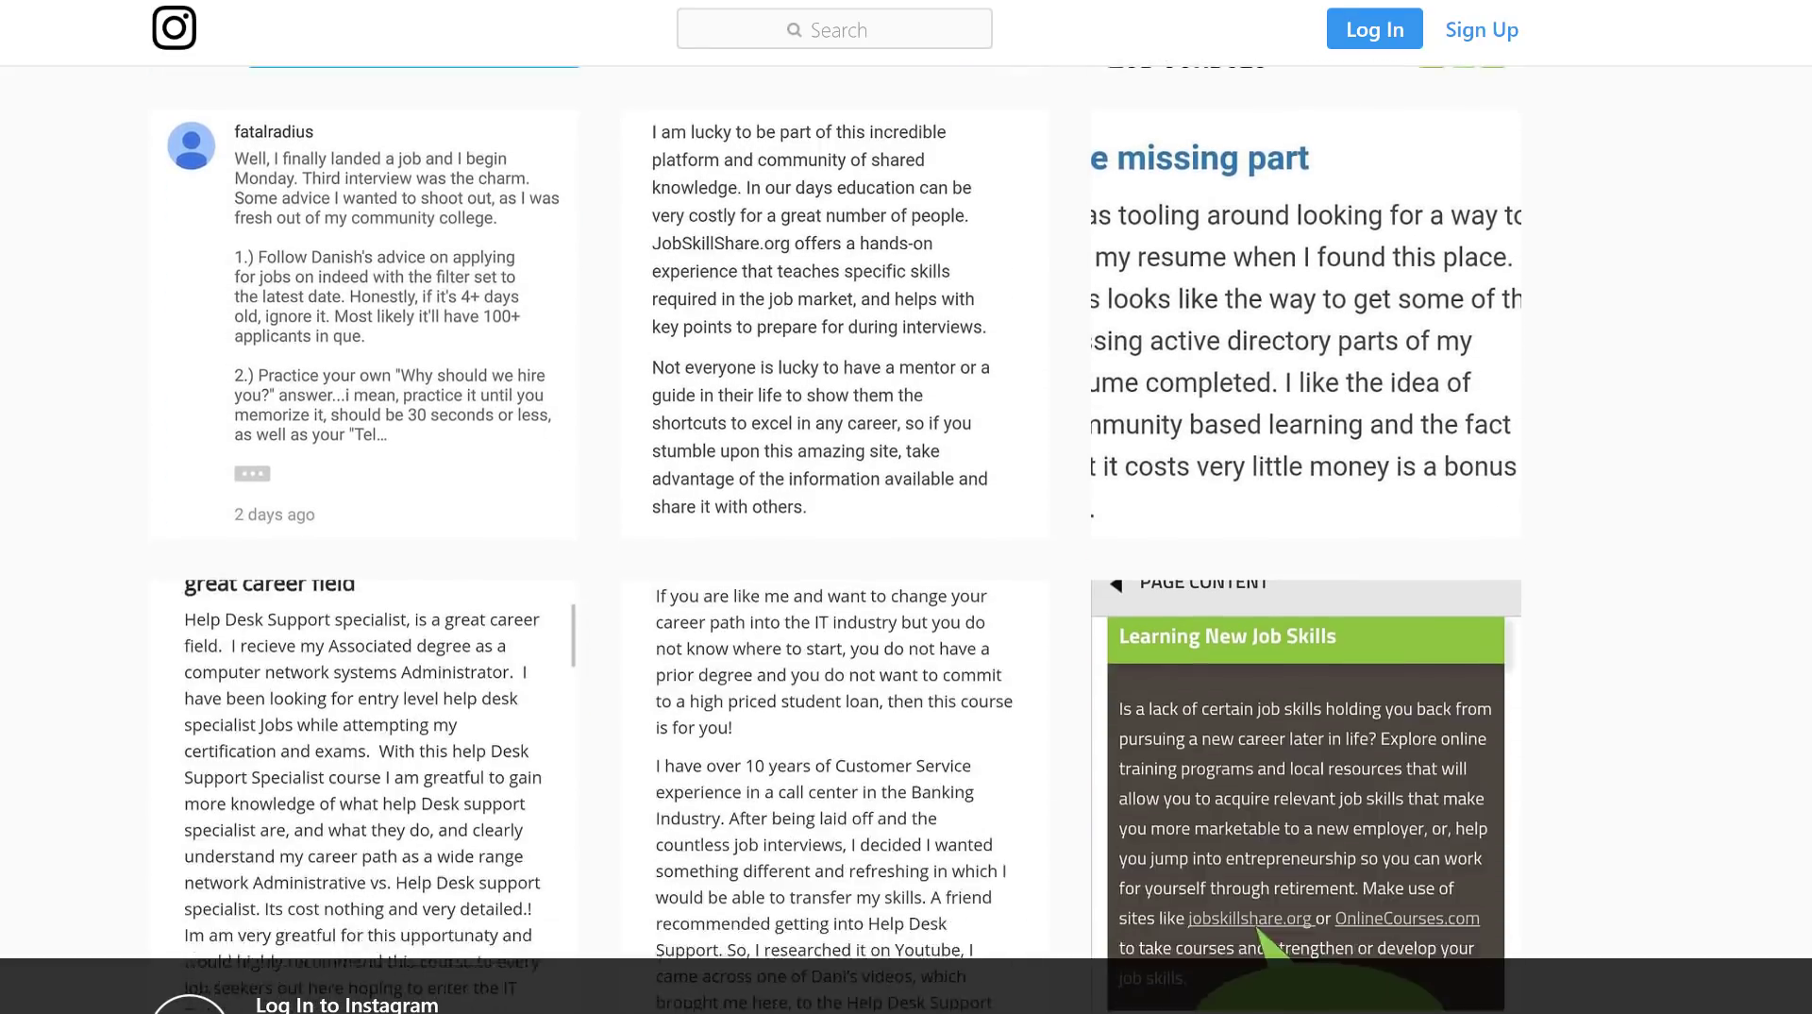
pyautogui.scroll(-1, 836, 538)
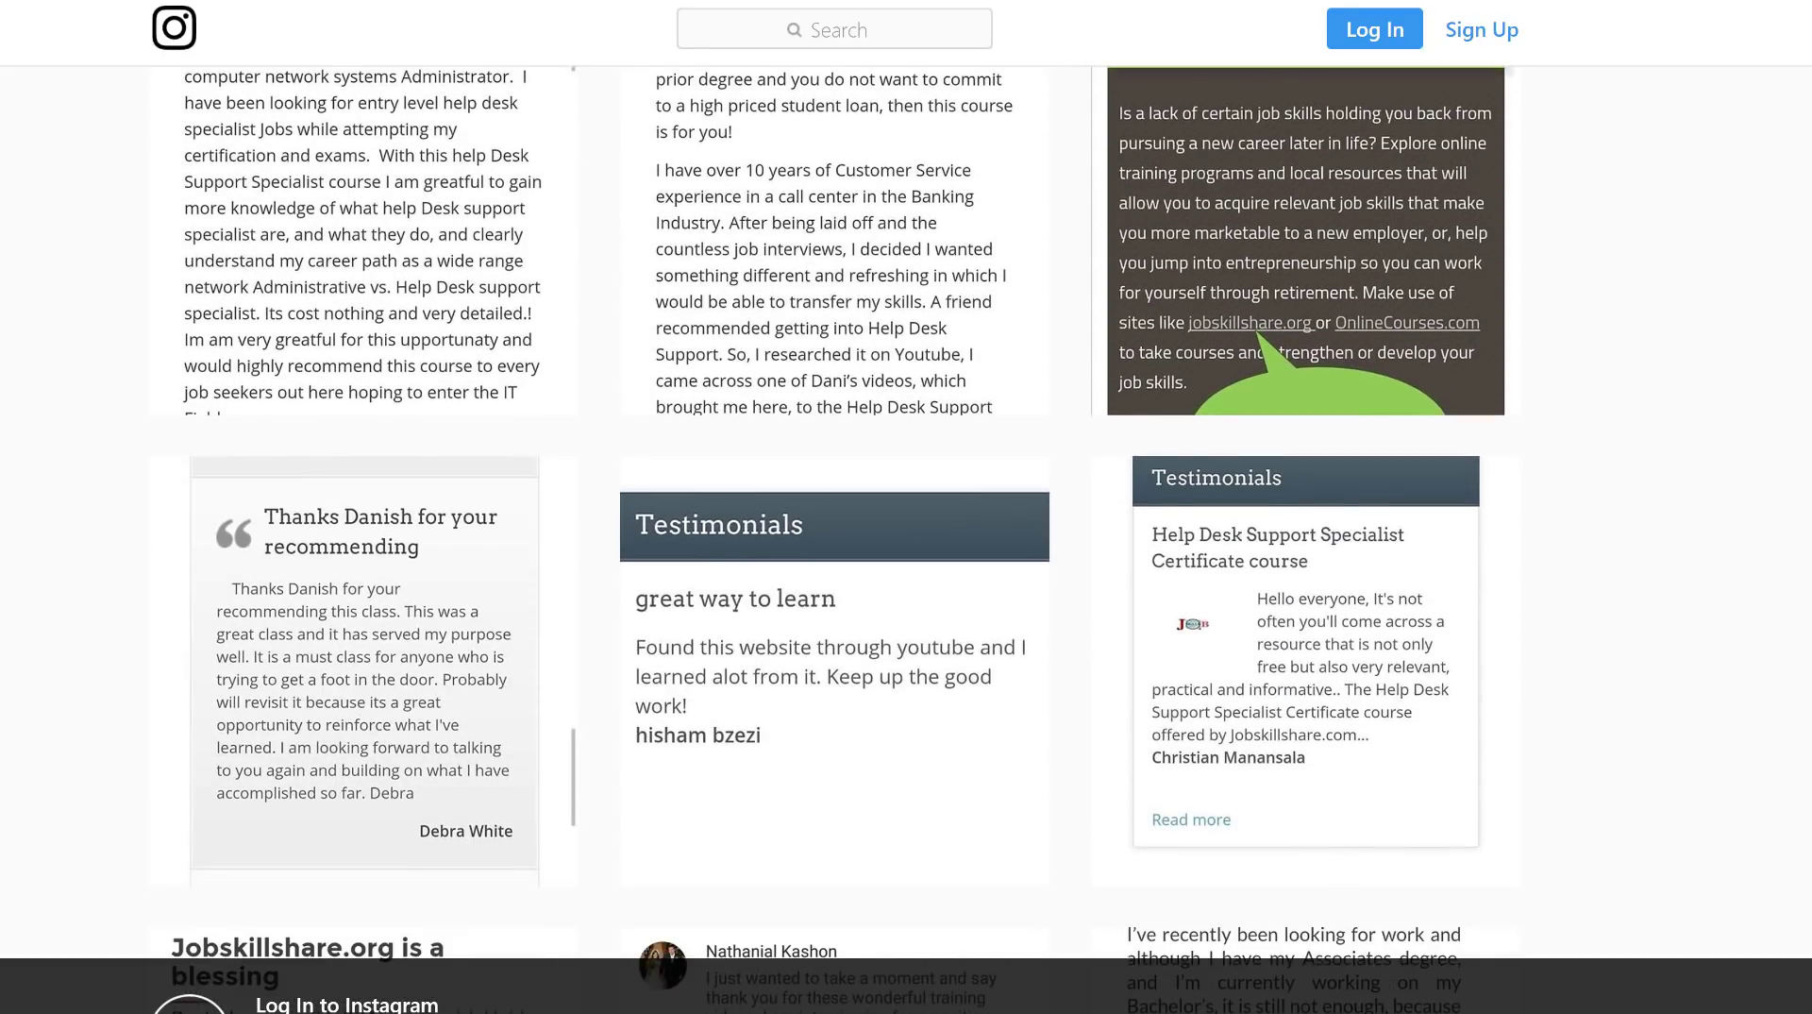
pyautogui.scroll(2, 835, 538)
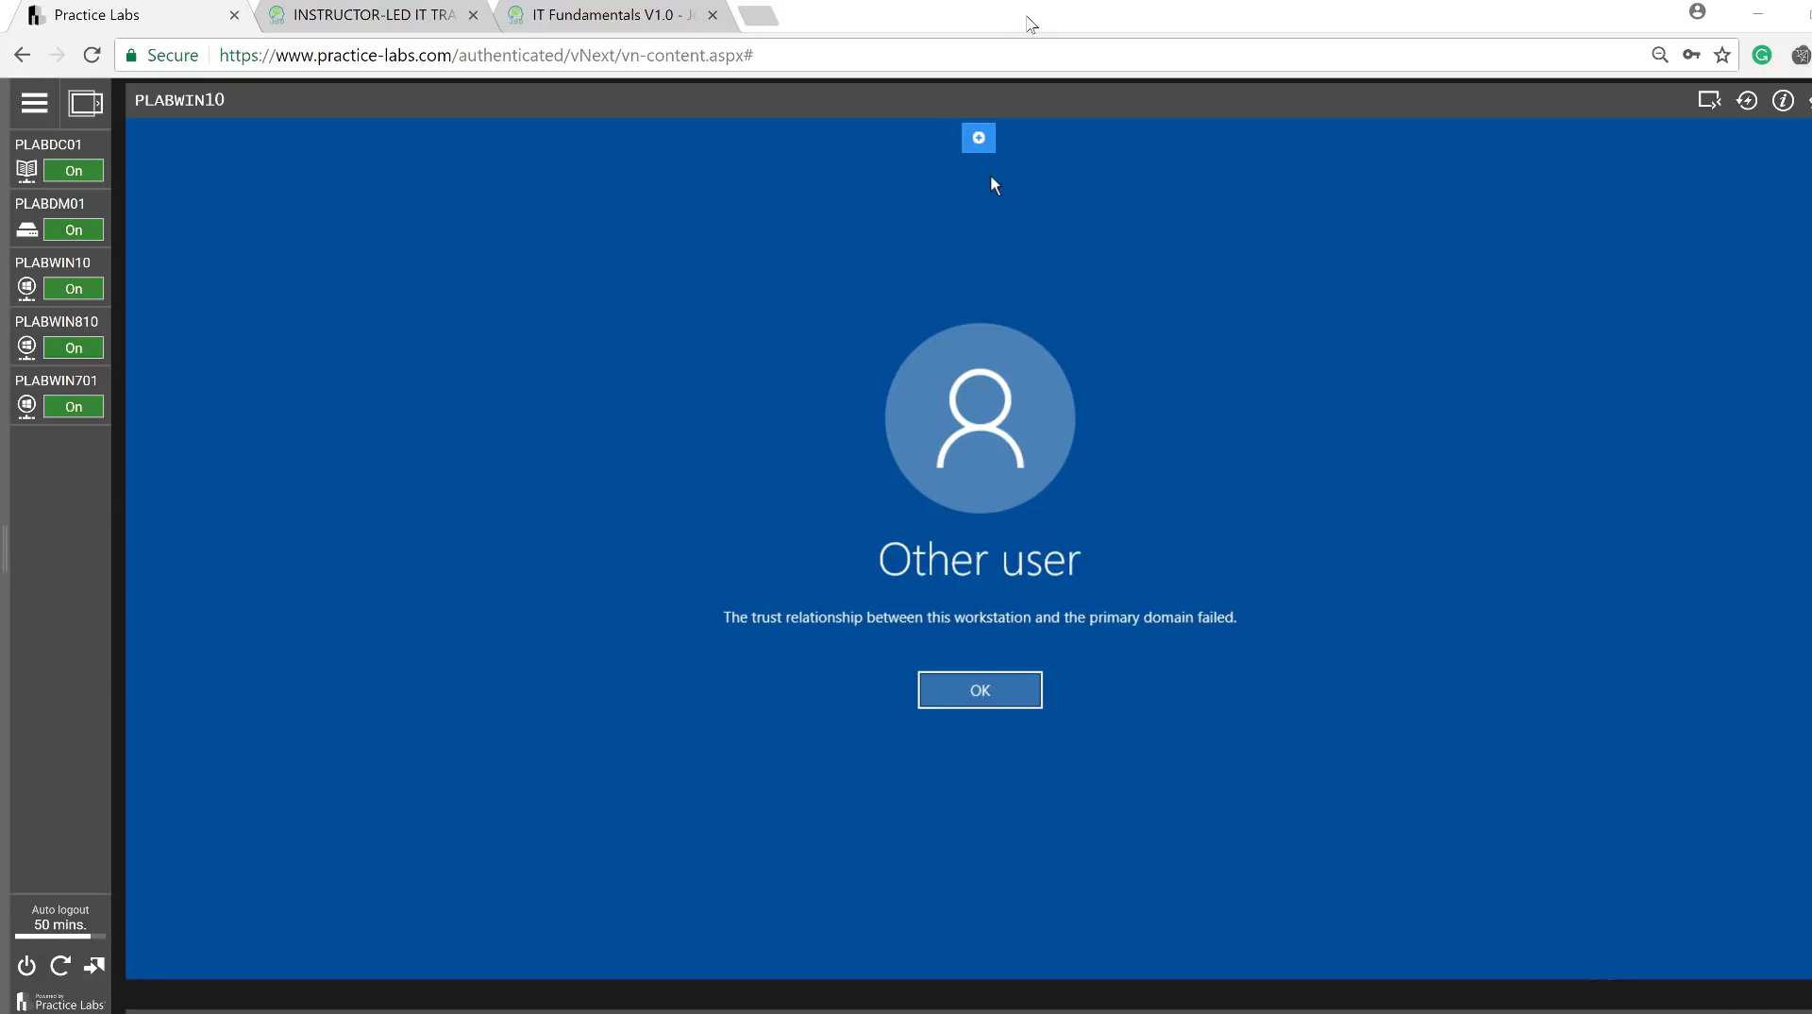
# View the IT Fundamentals V1.0 course tab, then return to the instructor-led IT training page.
pyautogui.click(627, 11)
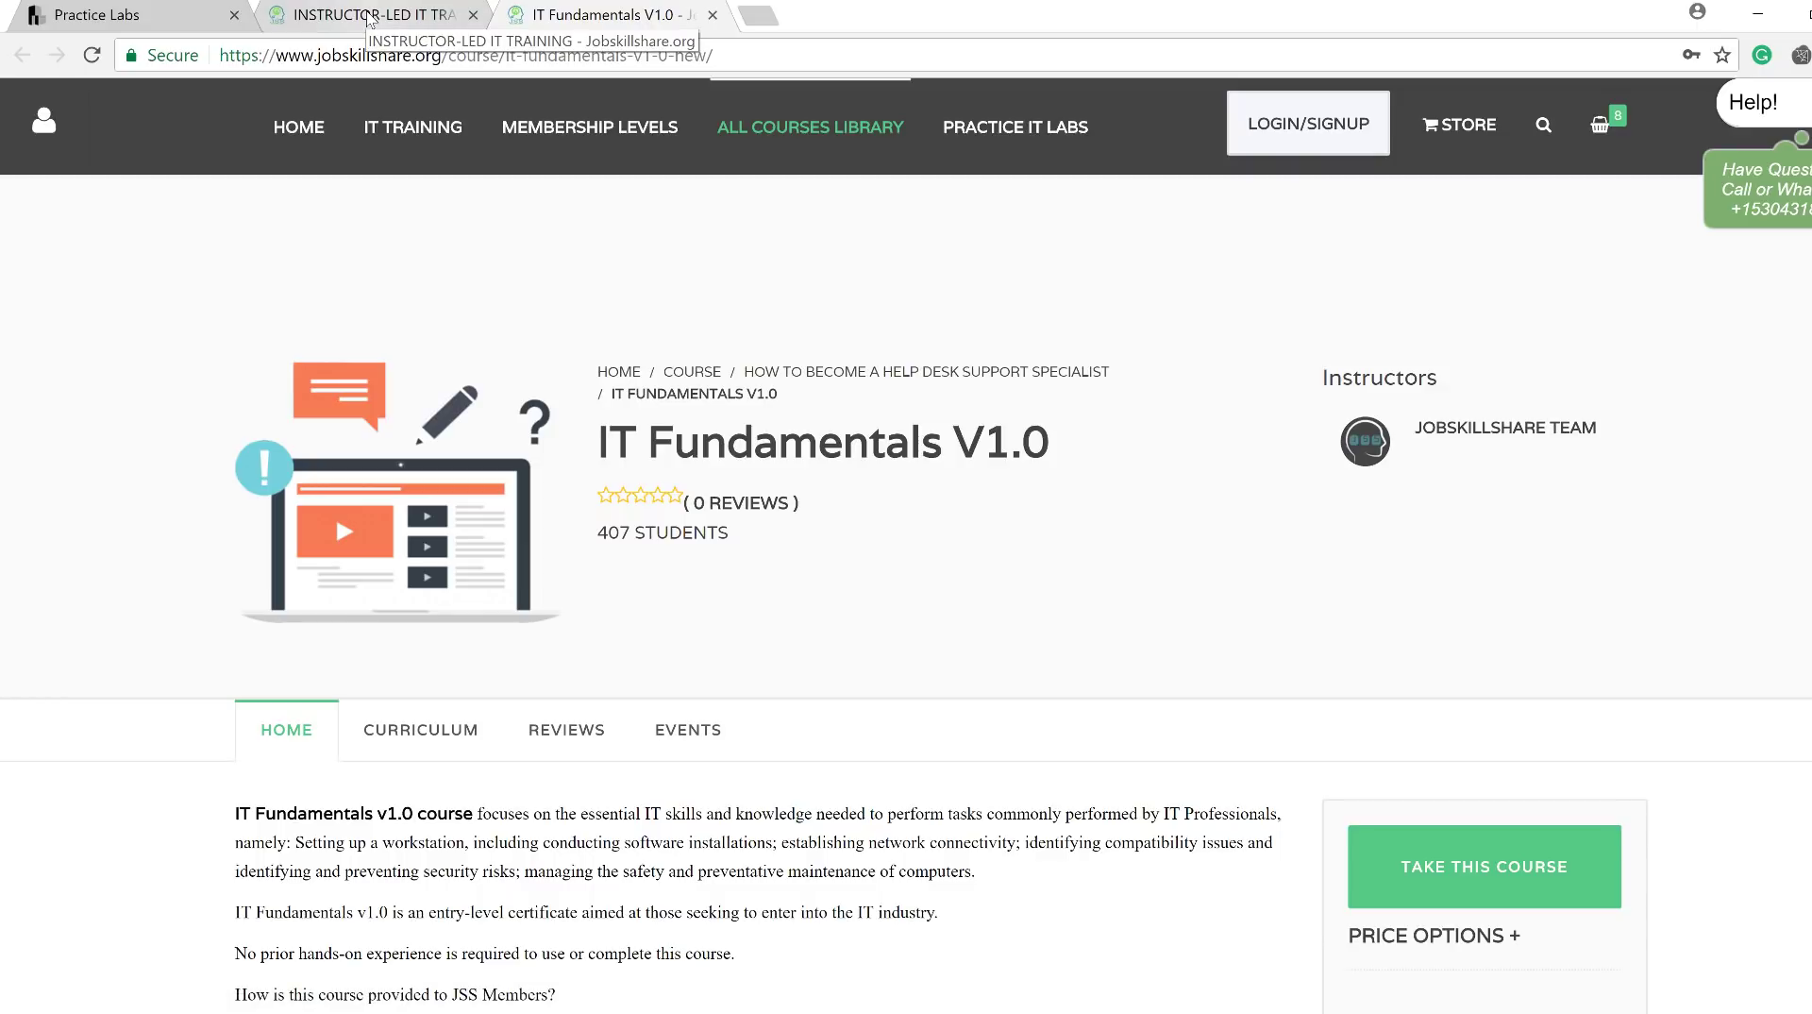
pyautogui.click(368, 17)
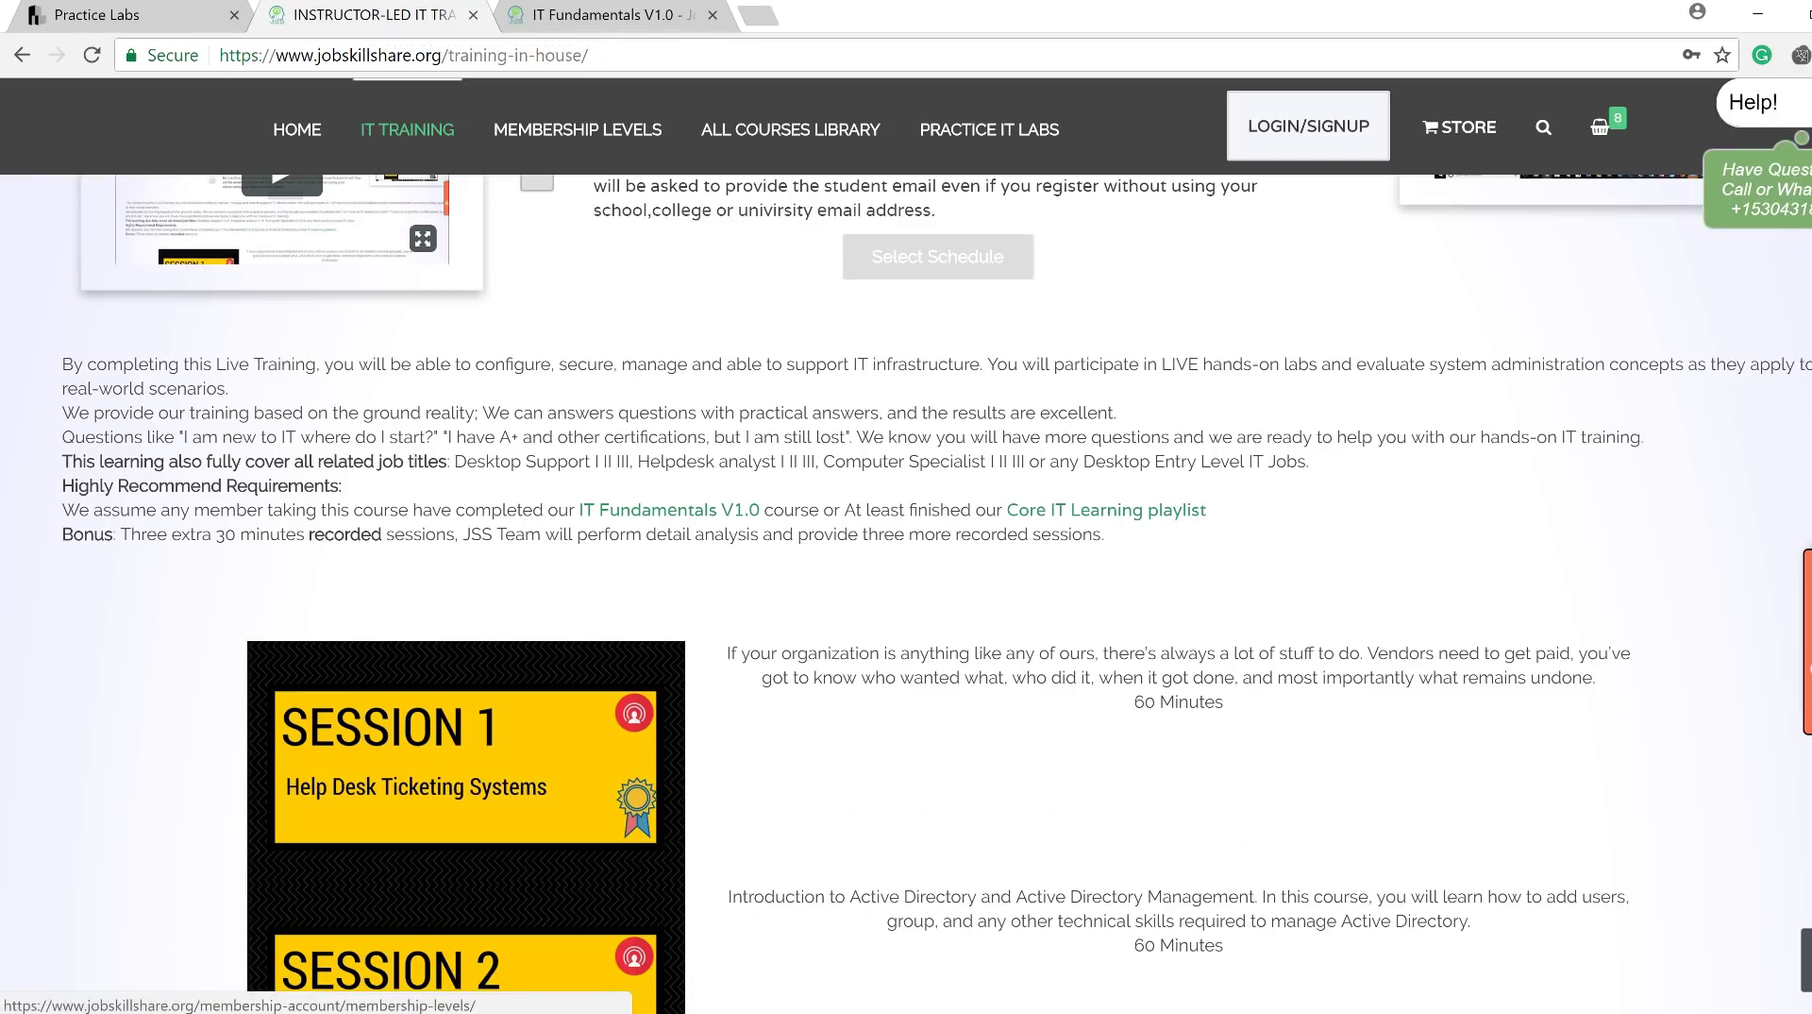
# Highlight the IT Fundamentals V1.0 prerequisite sentence, then go back to the Practice Labs tab.
pyautogui.scroll(8, 937, 593)
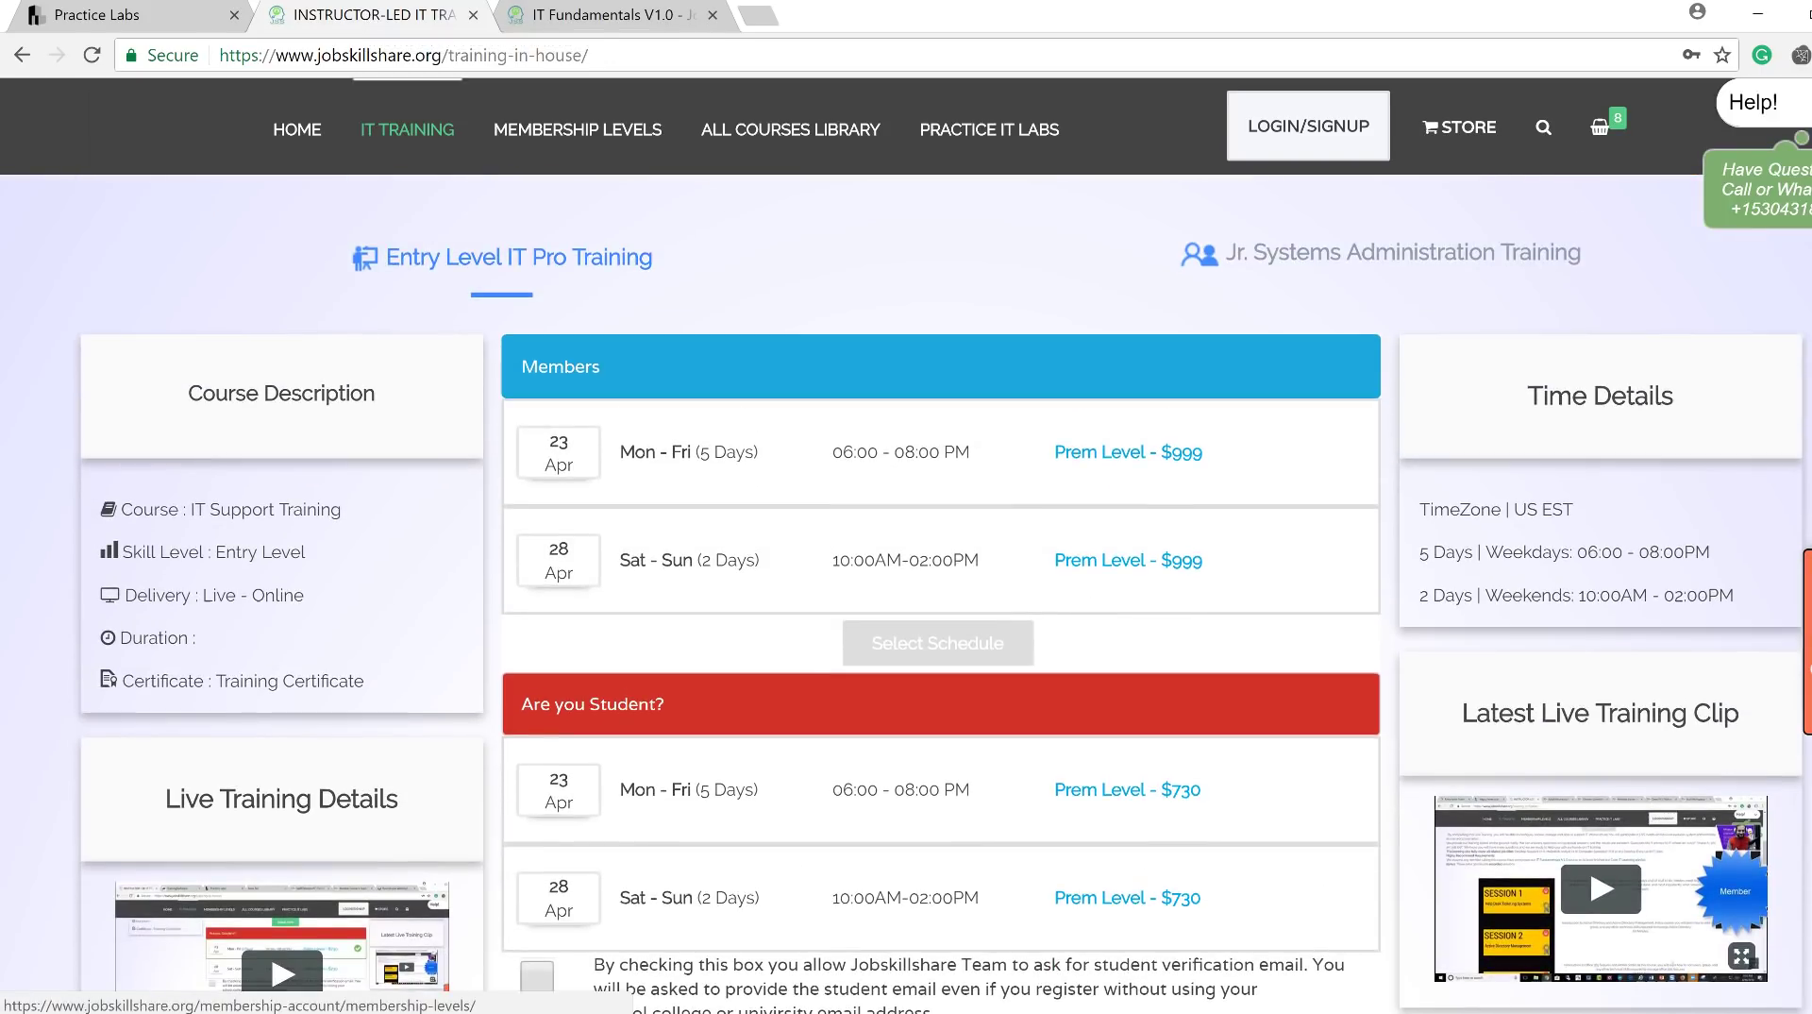
pyautogui.scroll(-9, 938, 593)
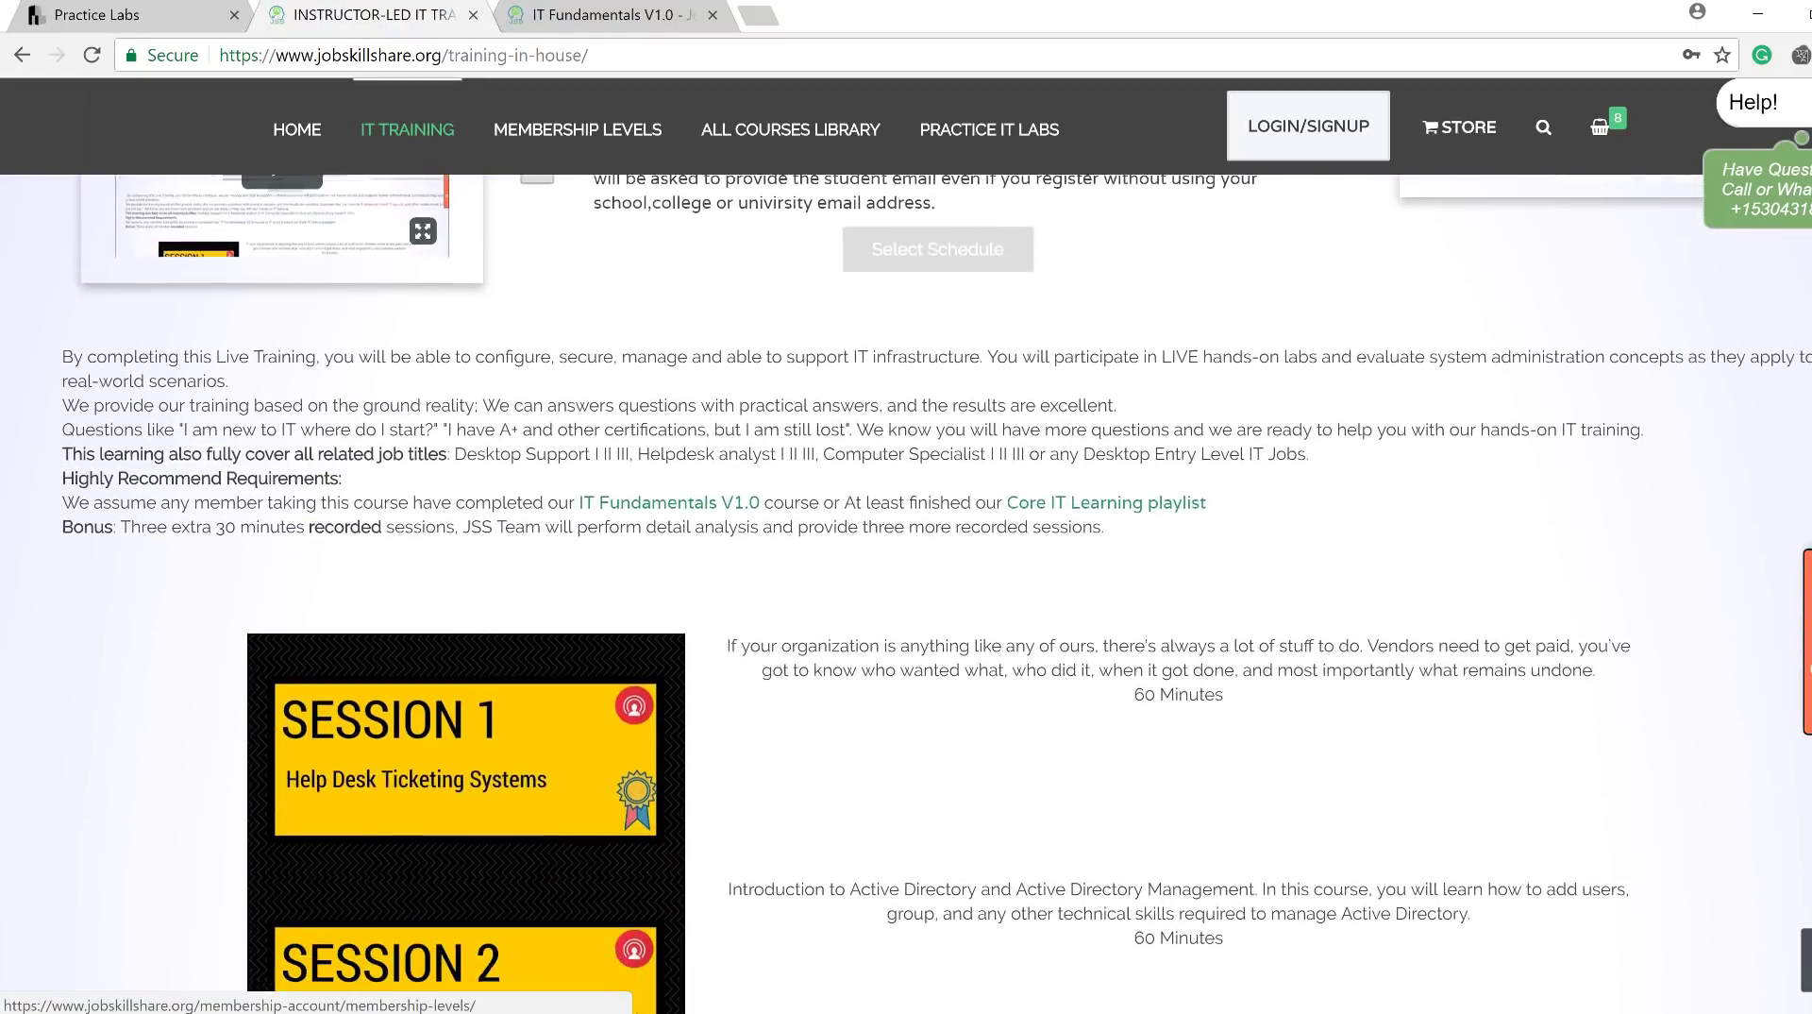
pyautogui.scroll(2, 595, 500)
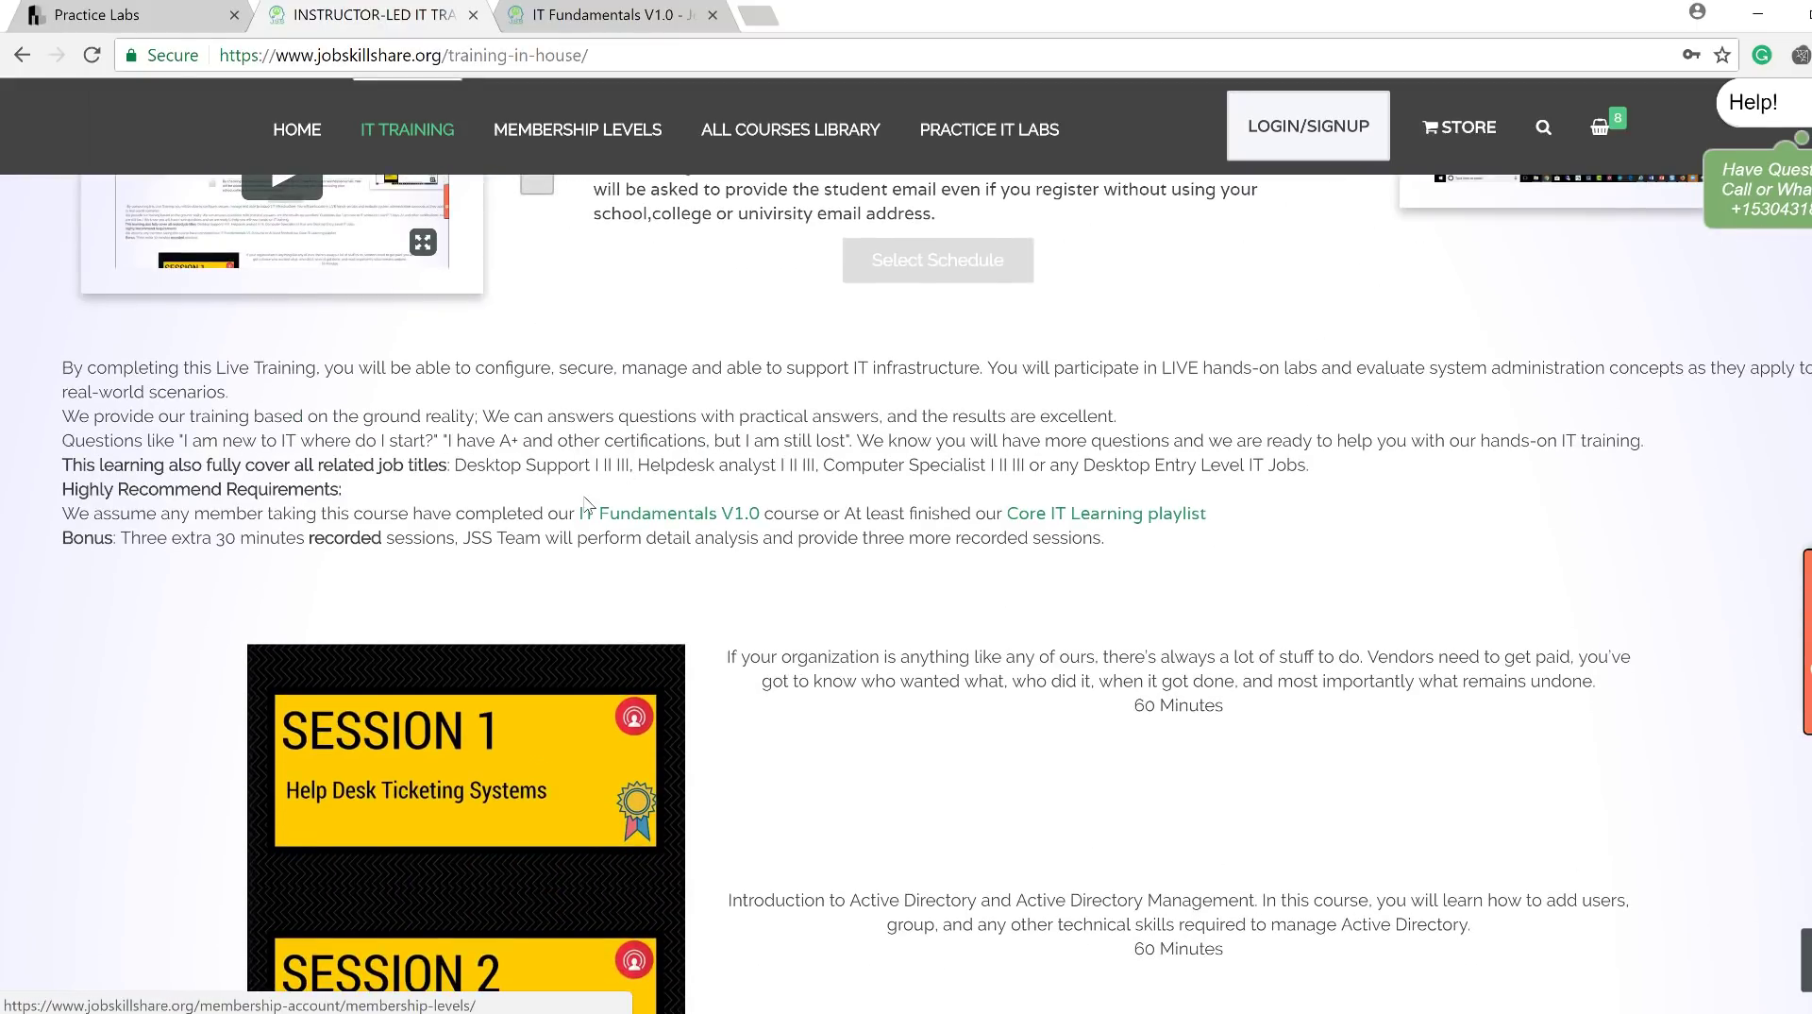
pyautogui.moveTo(592, 491); pyautogui.dragTo(746, 516)
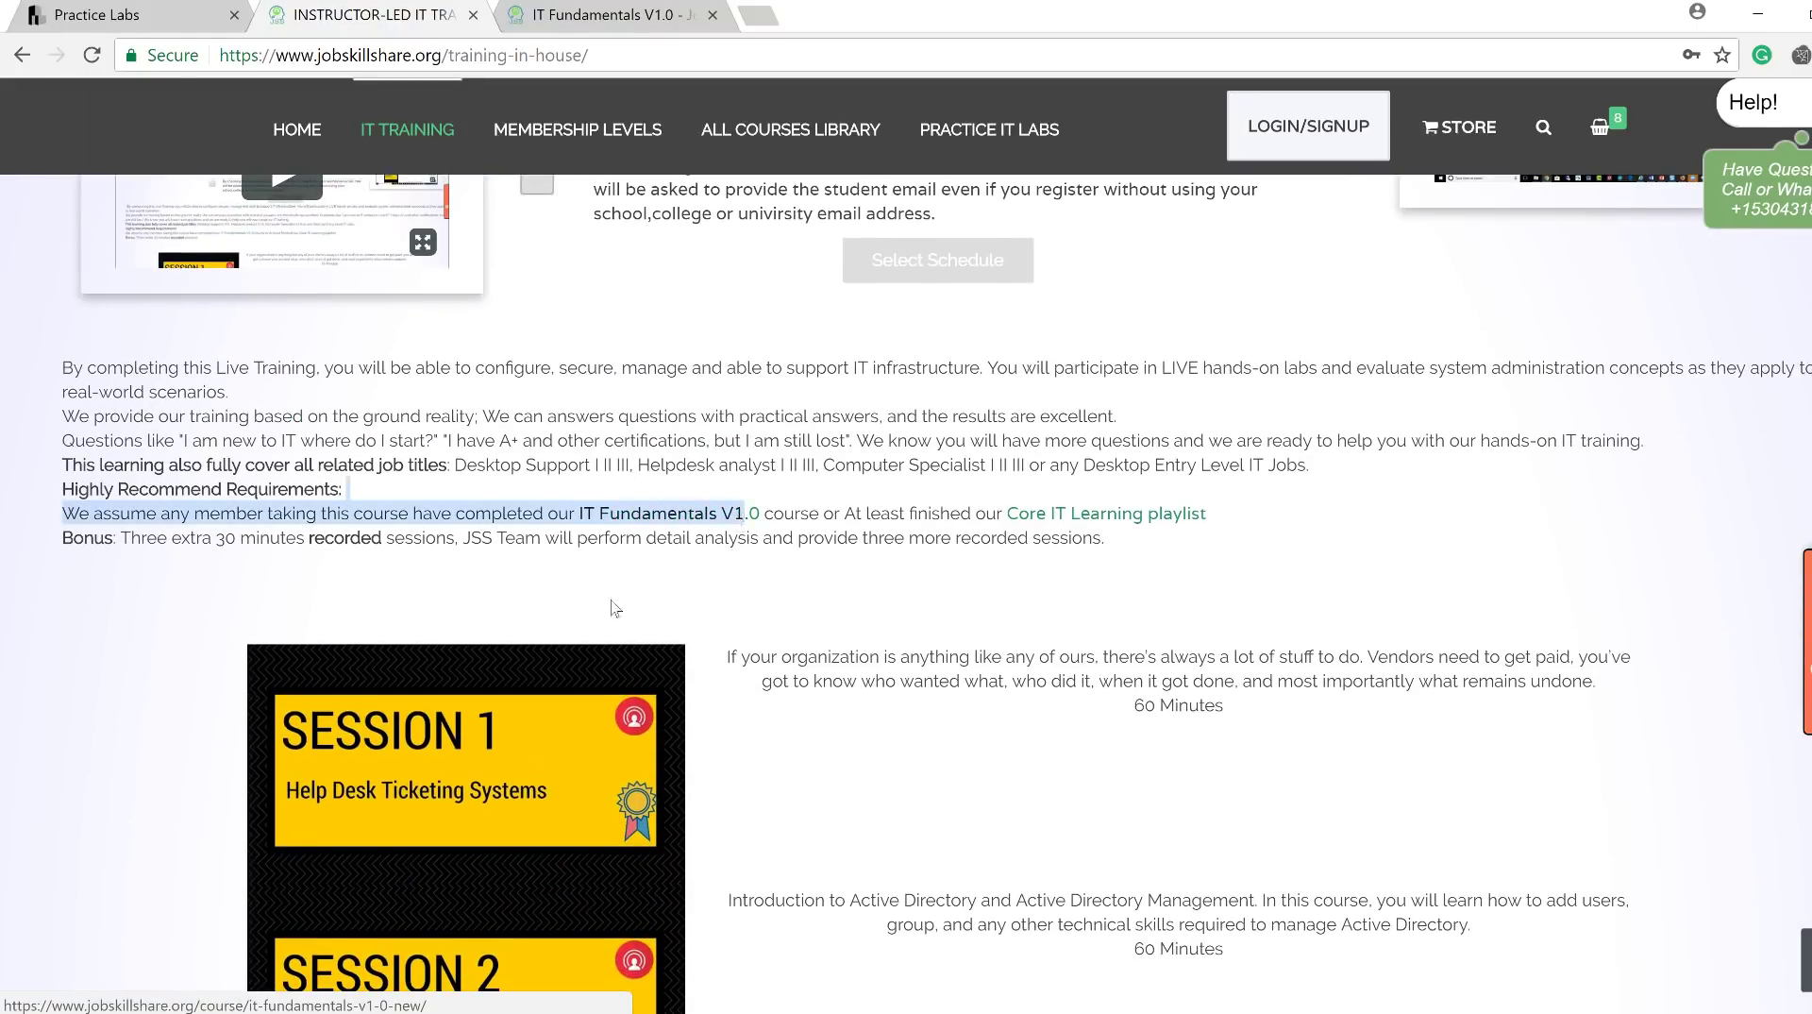
pyautogui.click(148, 12)
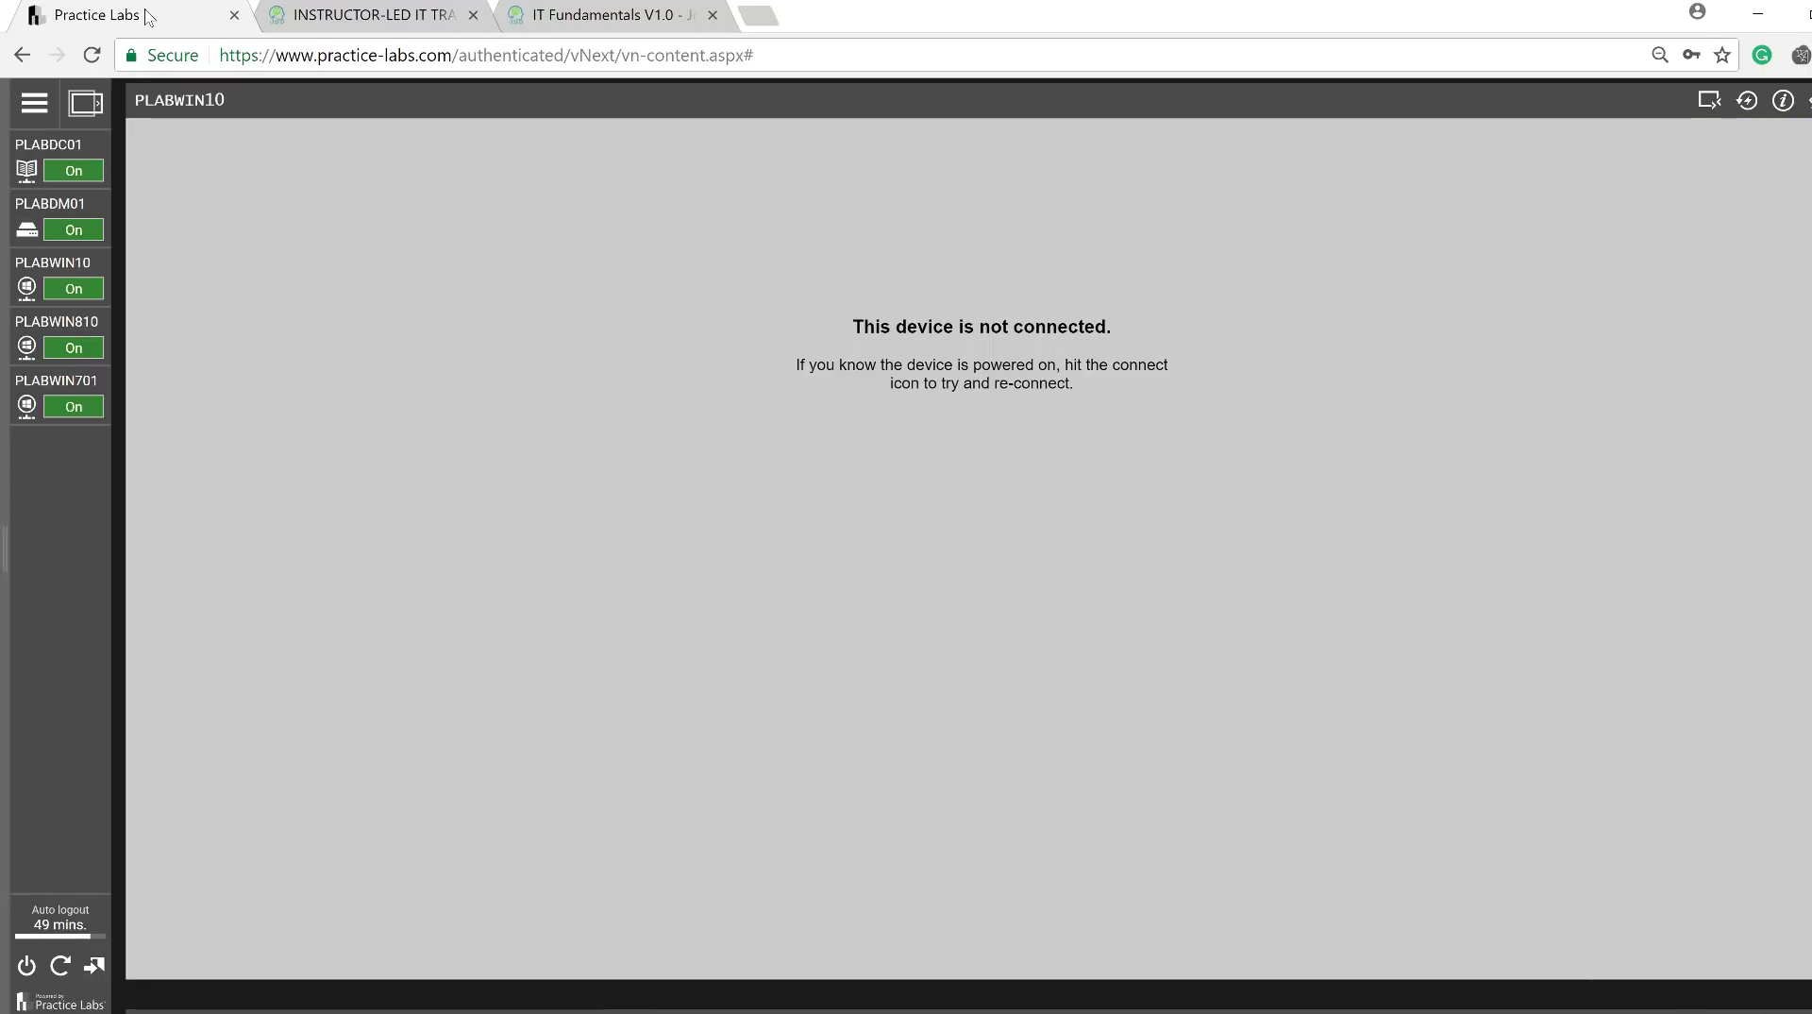
# Switch from PLABWIN10 to the PLABWIN701 machine and show its remote desktop.
pyautogui.click(57, 289)
pyautogui.click(26, 514)
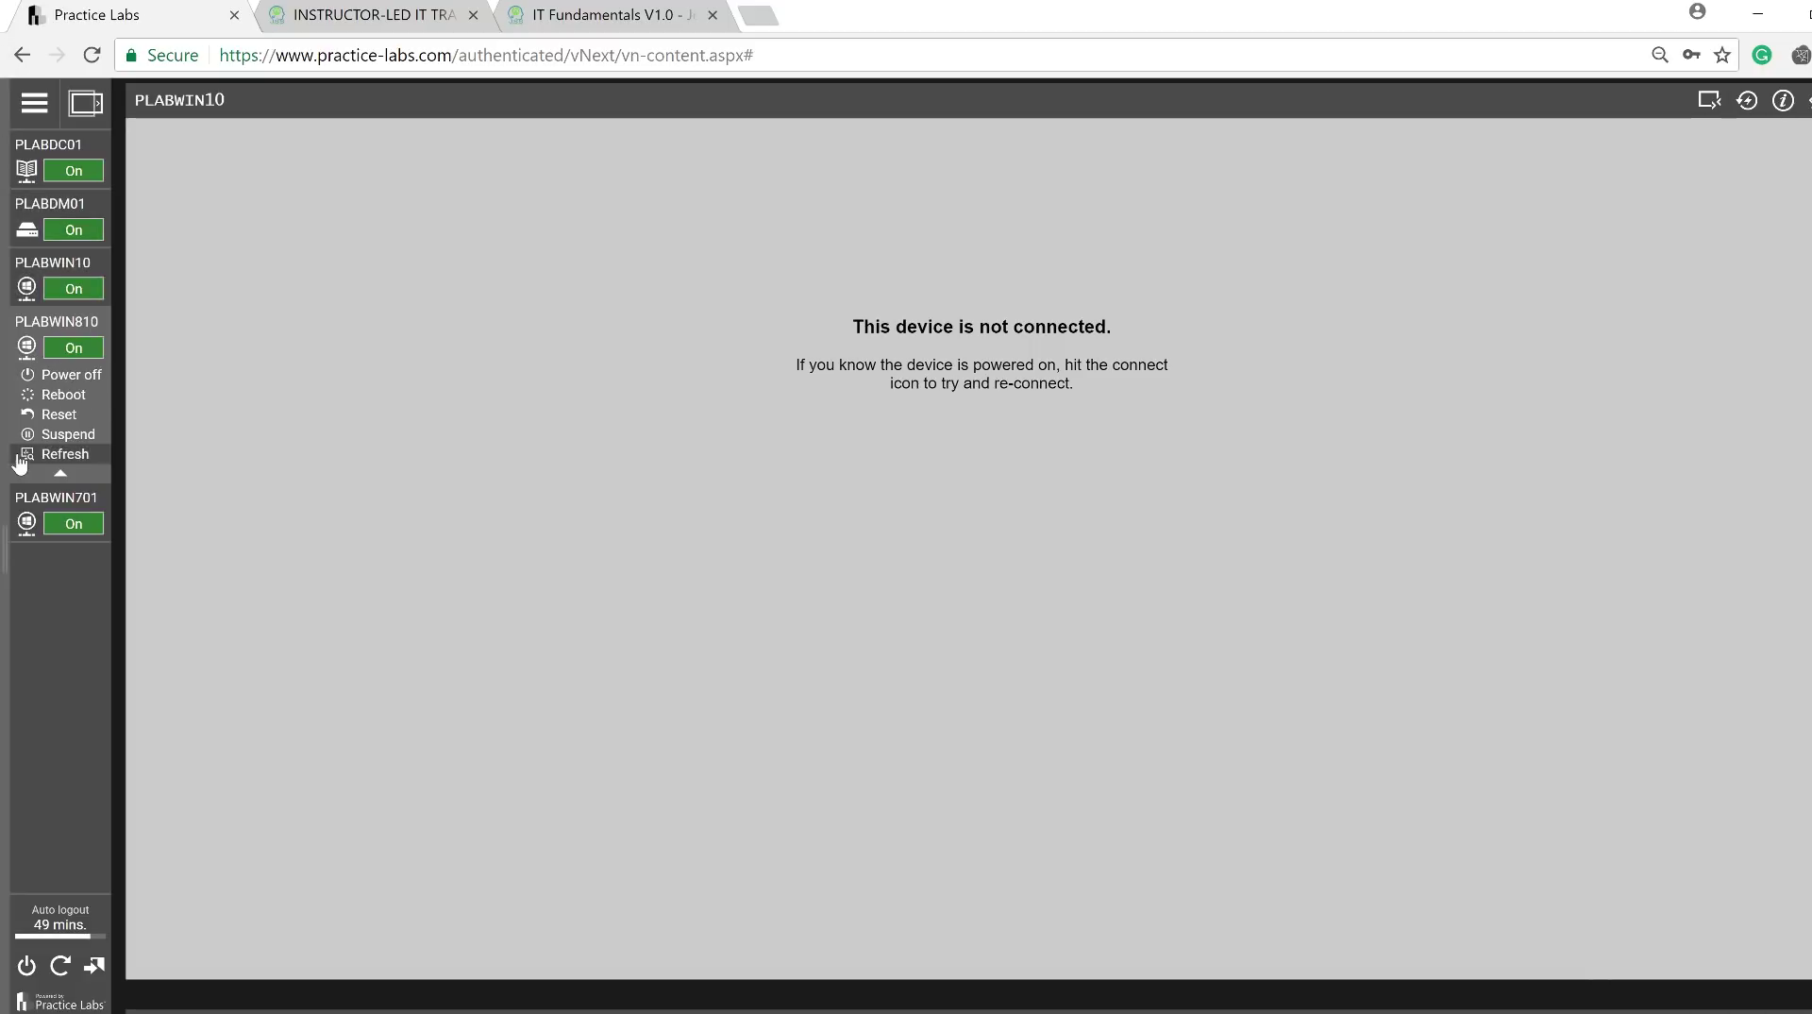
pyautogui.click(20, 390)
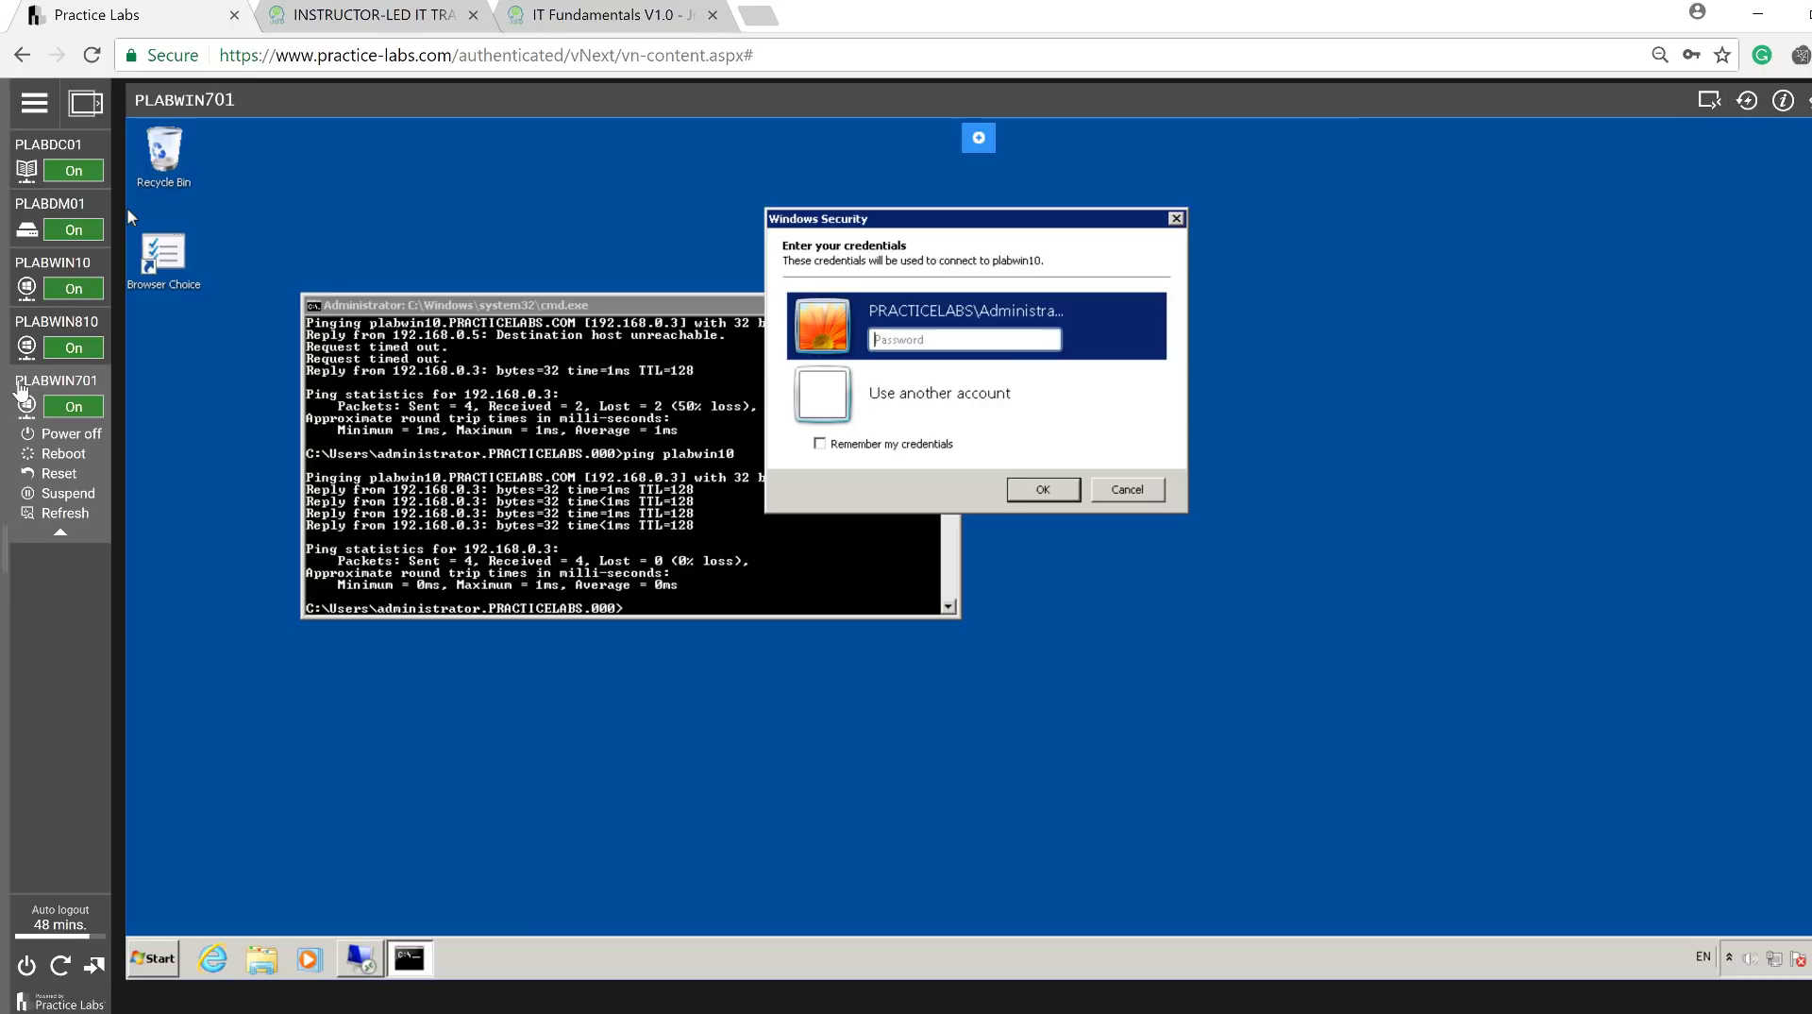
# Return to the lab guide list, reload the PLABWIN701 display and hide the panel.
pyautogui.click(34, 102)
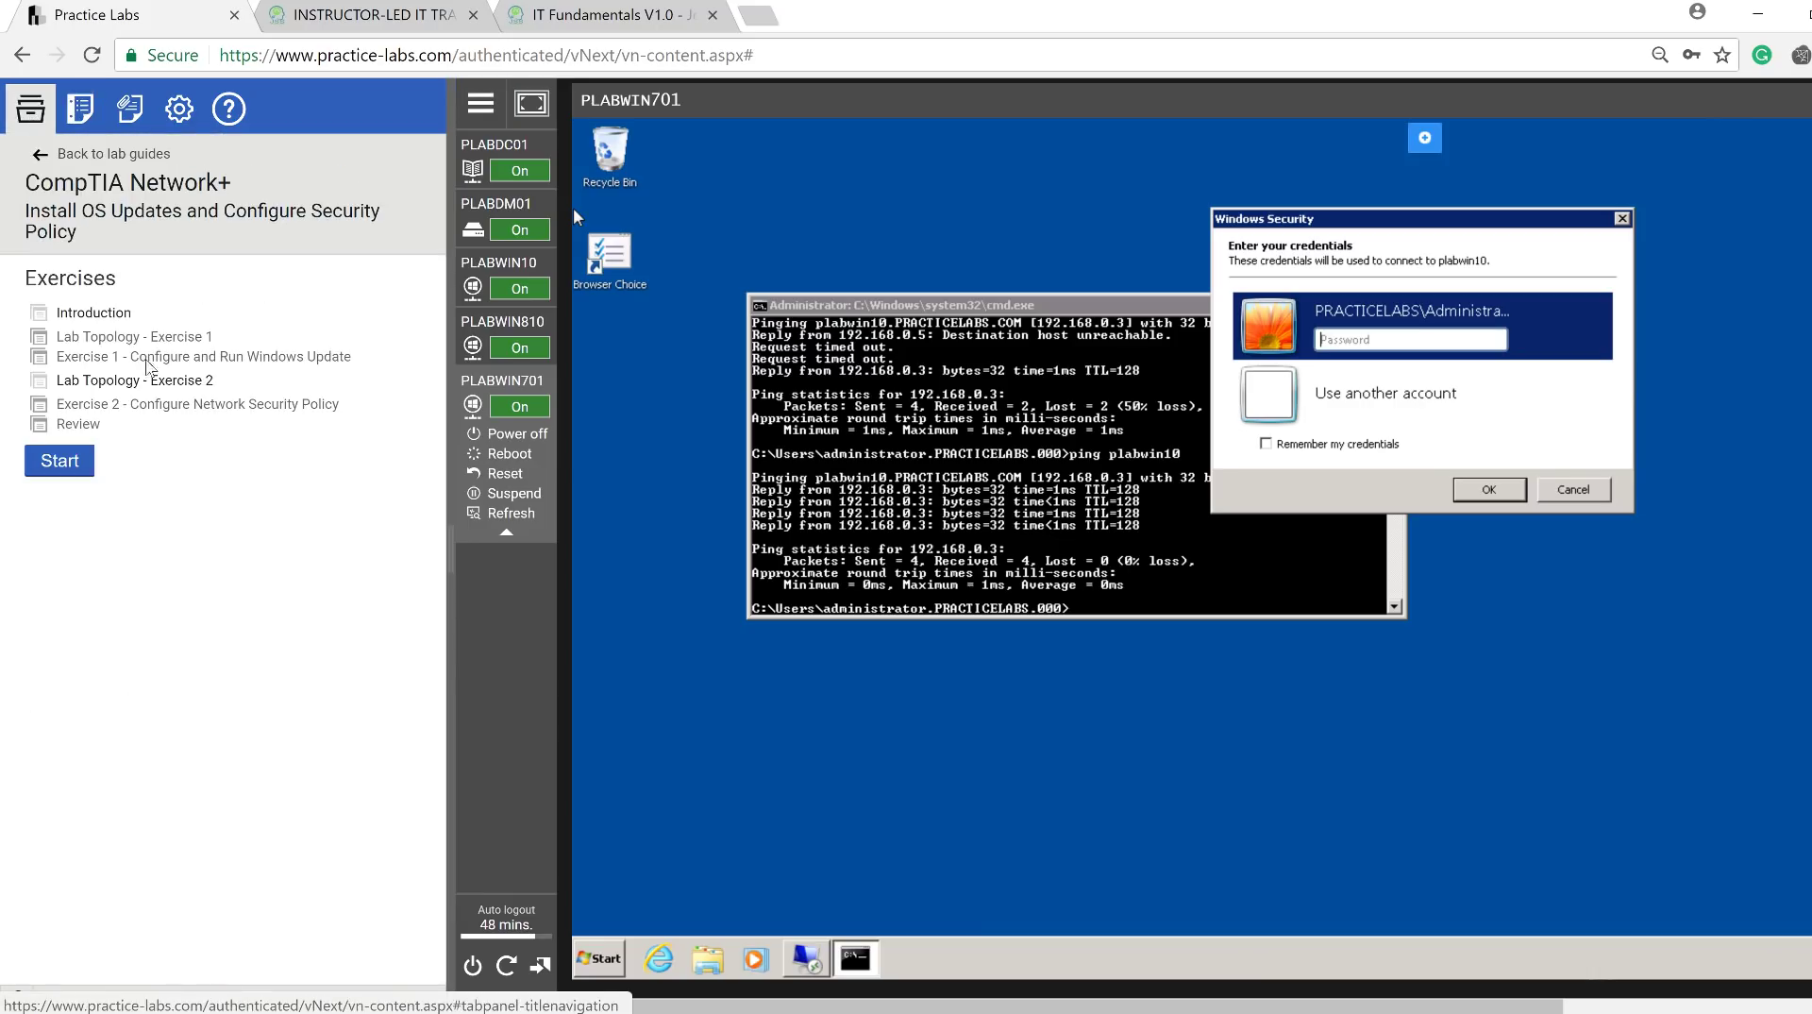
pyautogui.click(104, 153)
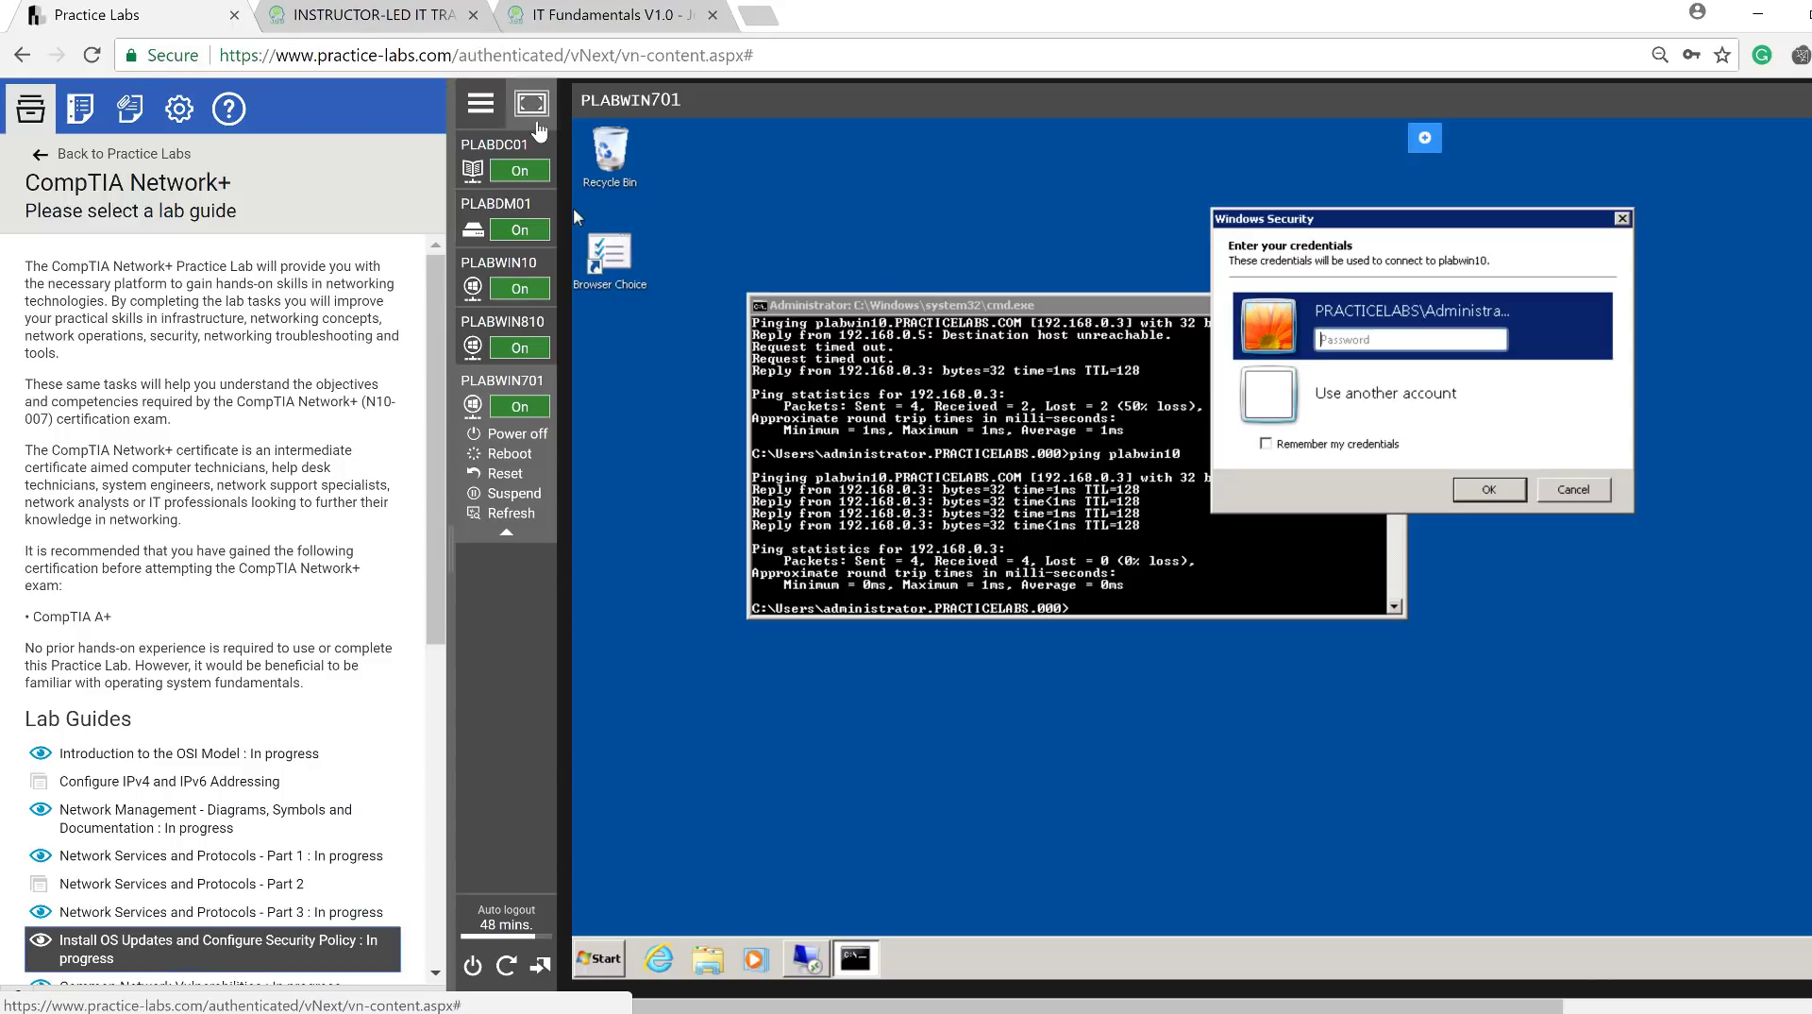
pyautogui.click(533, 118)
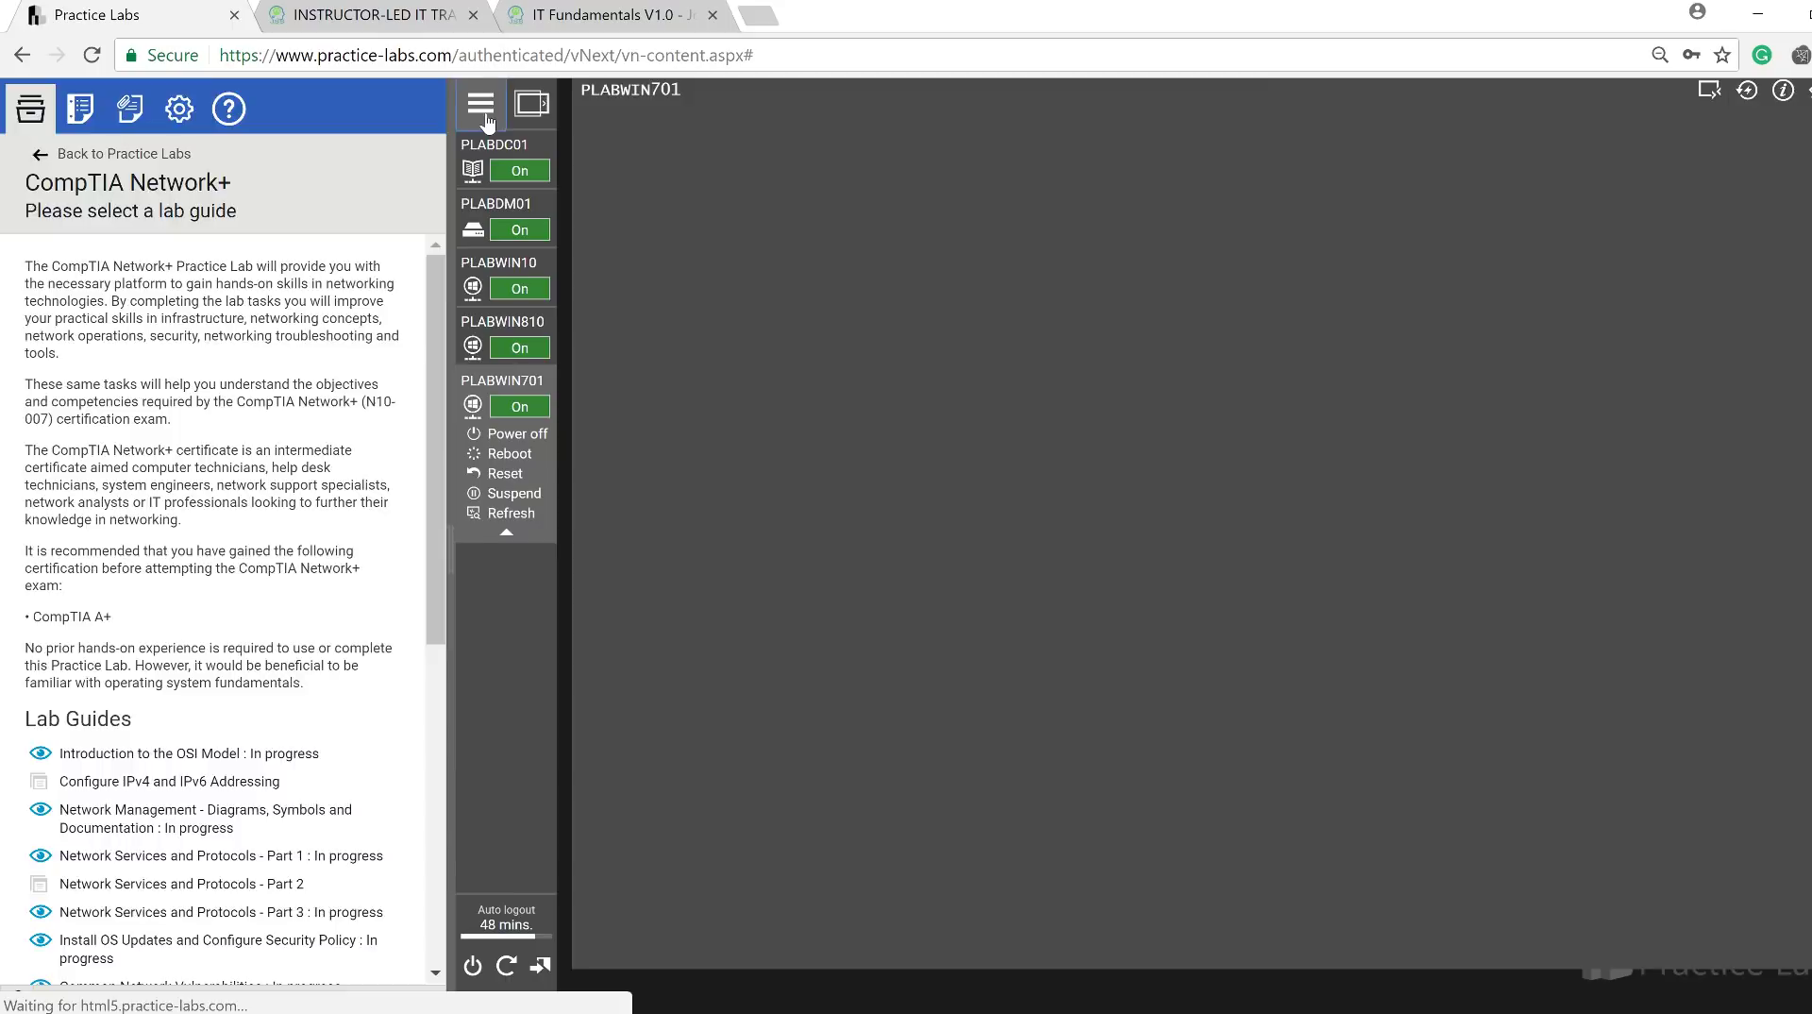
pyautogui.click(487, 120)
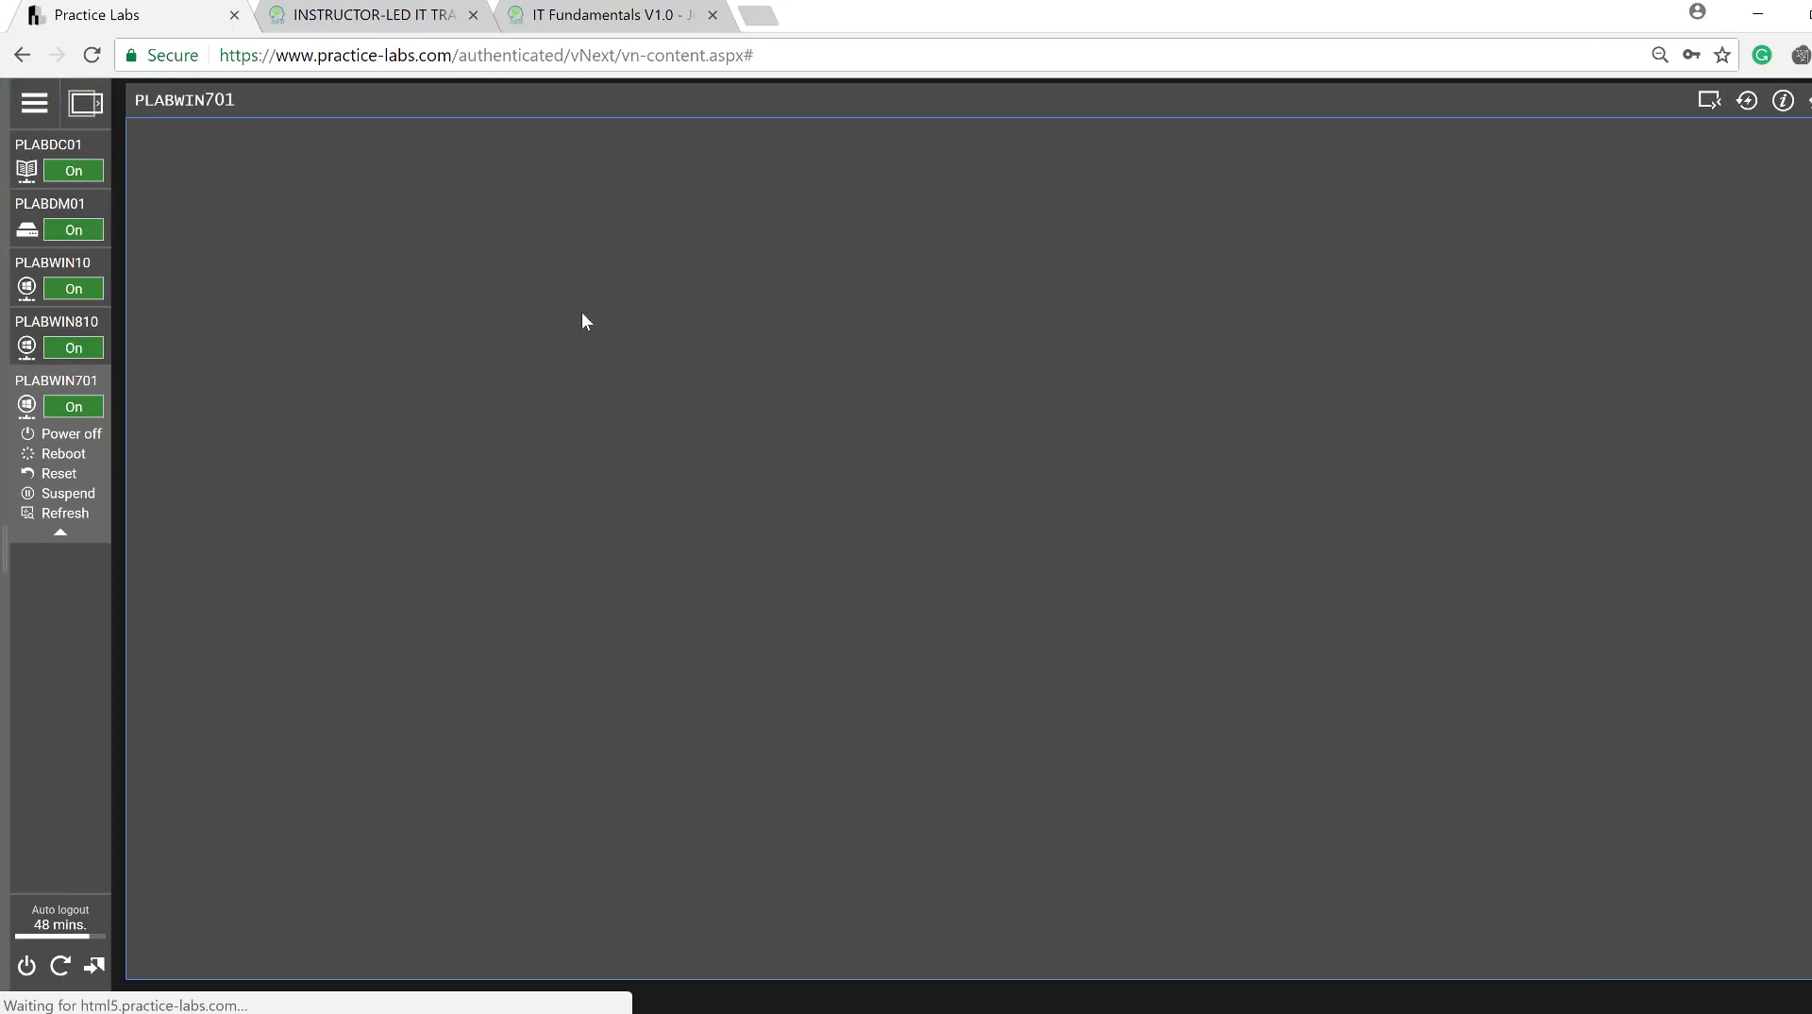
# Select PLABDC01 to load its Server Manager dashboard listing AD CS, AD DS, DNS and File Services.
pyautogui.click(71, 165)
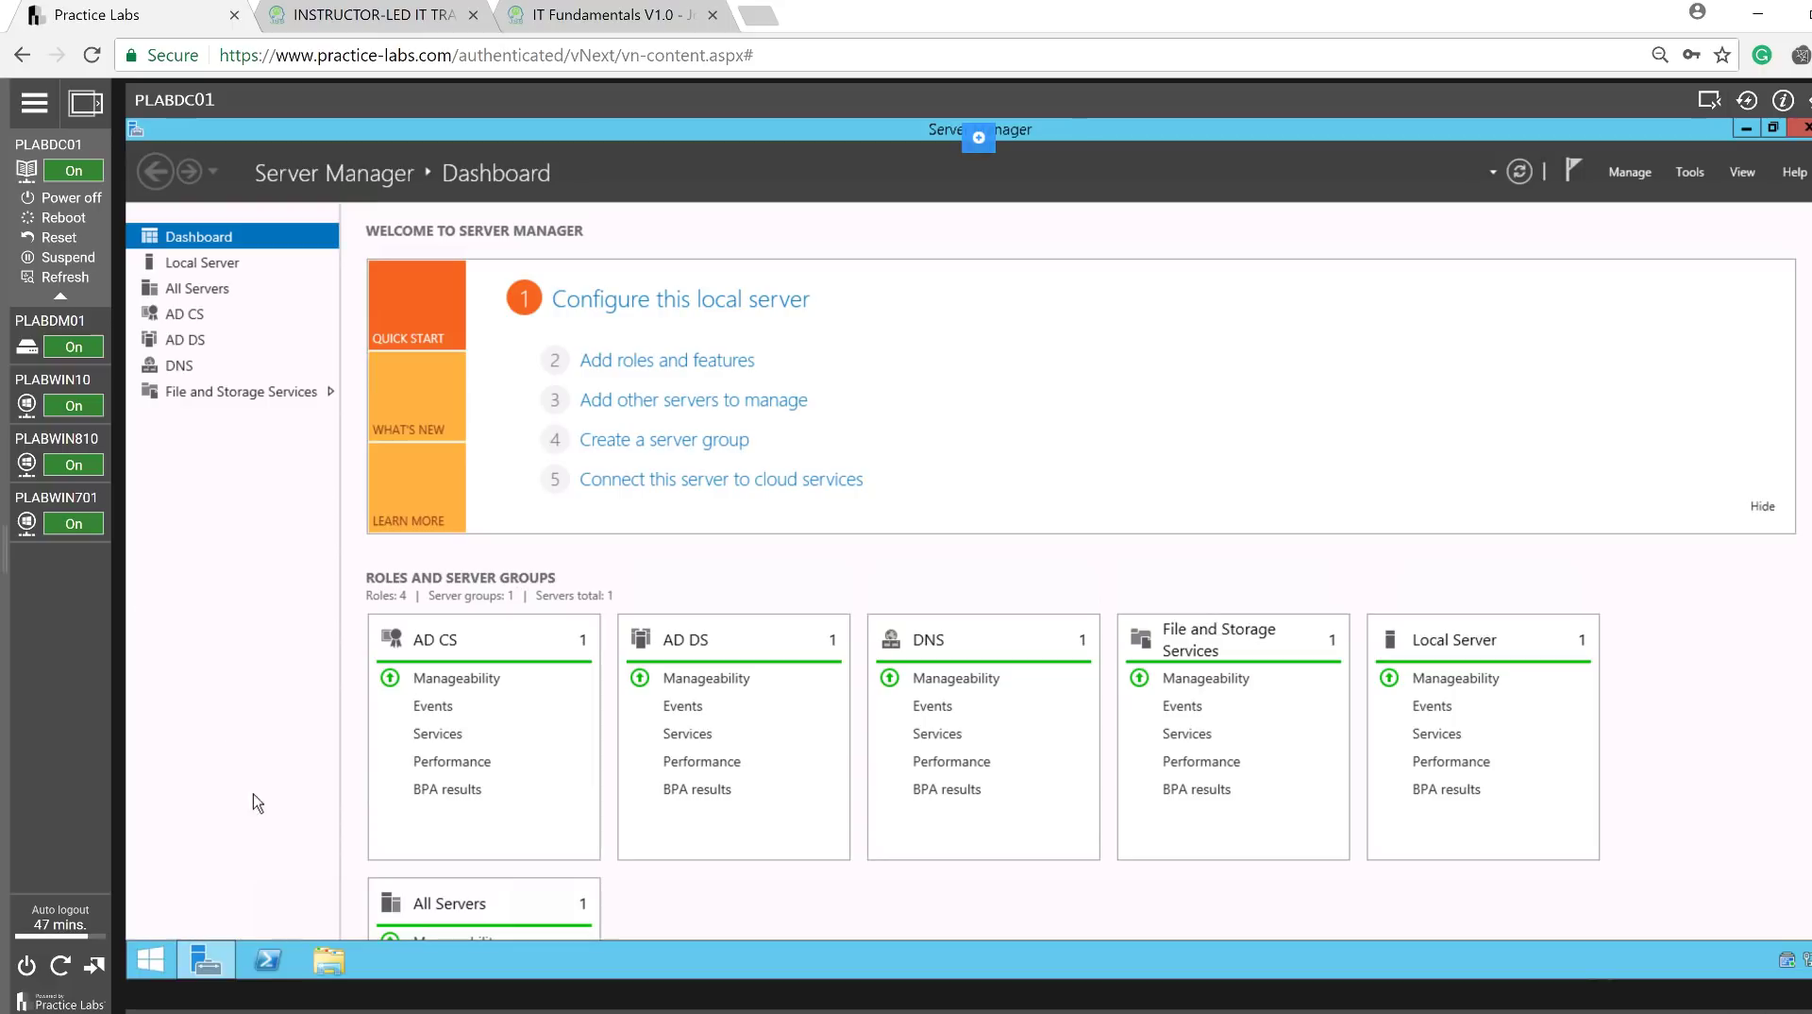
# Open PLABDC01's System window to confirm the PRACTICELABS.COM domain, then switch to PLABWIN701.
pyautogui.rightClick(153, 957)
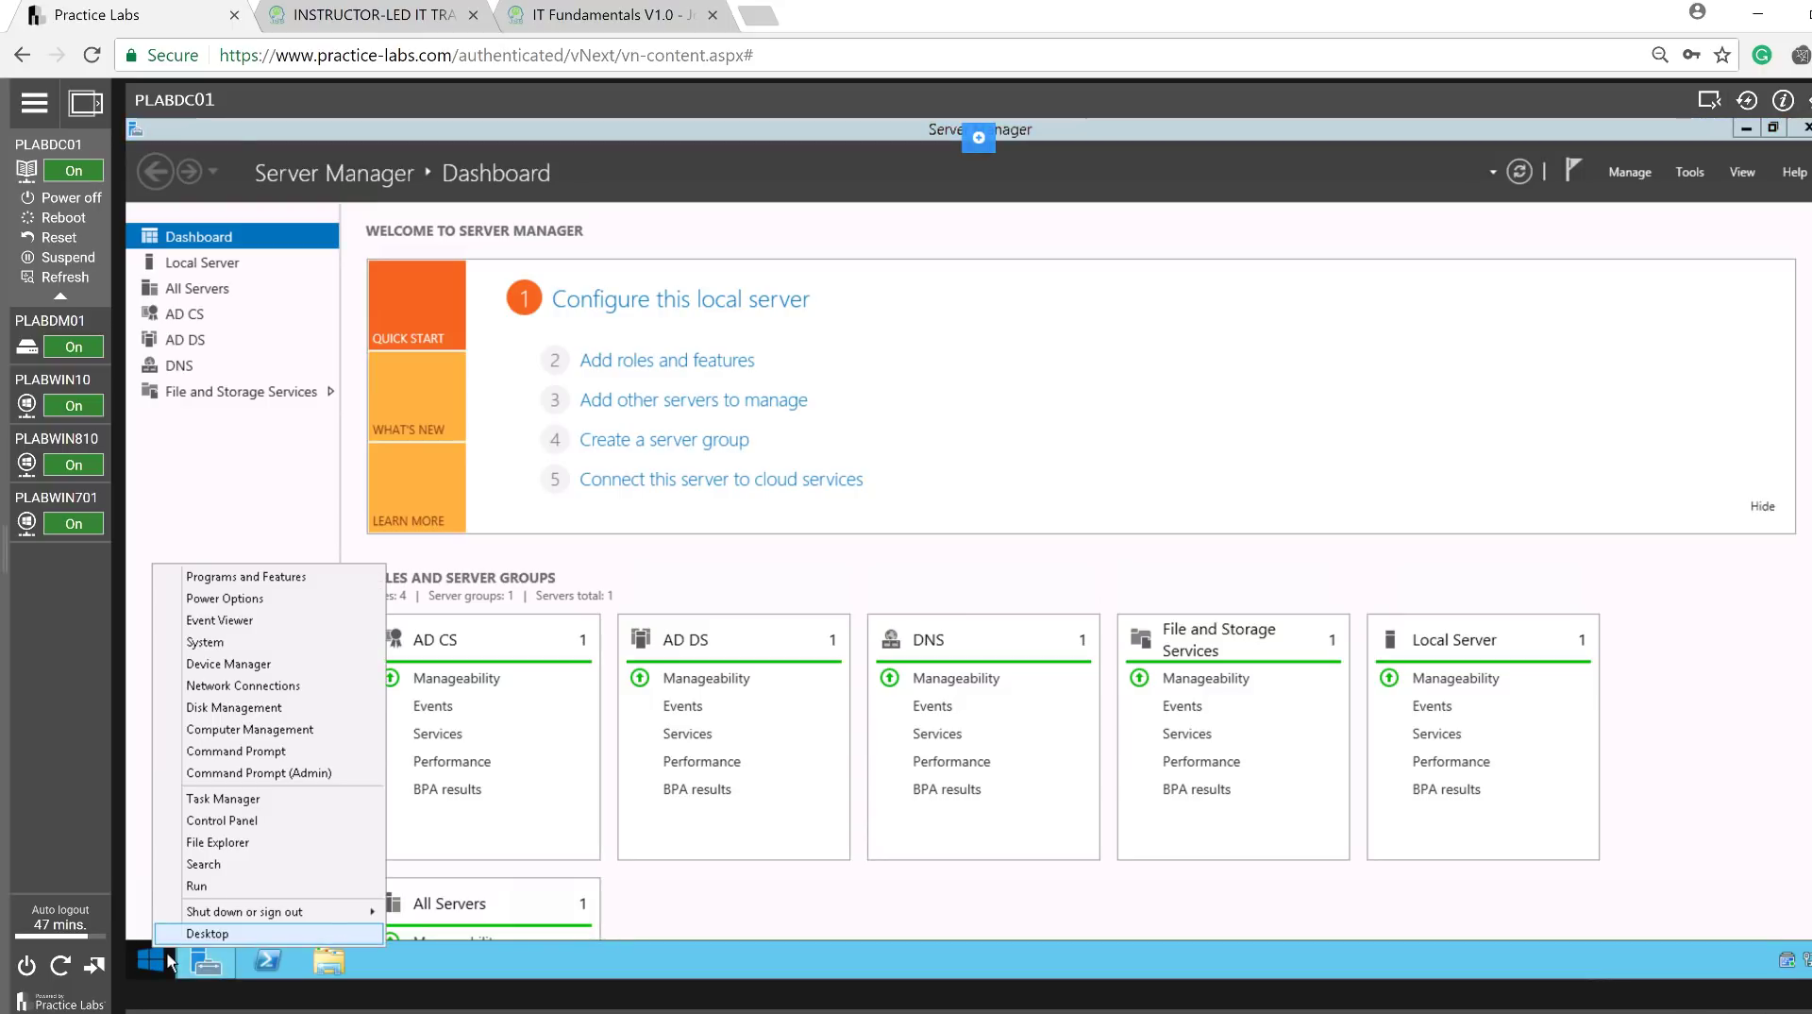
pyautogui.click(205, 642)
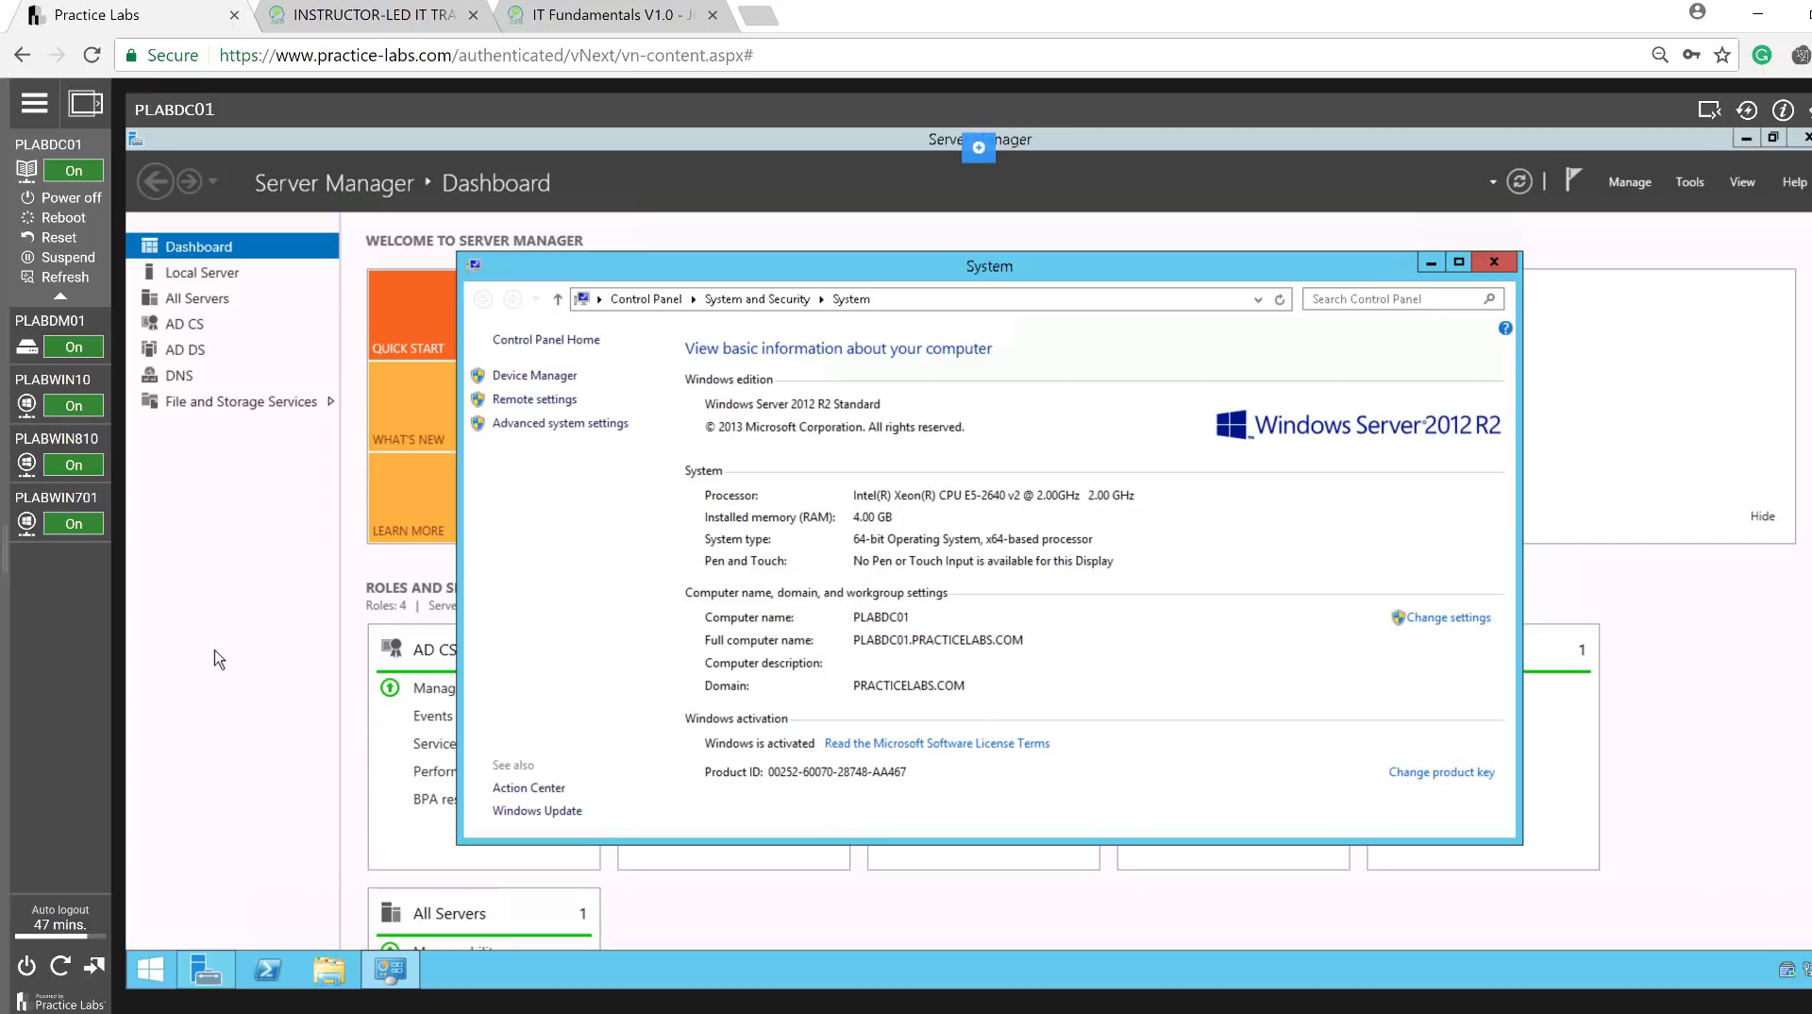
pyautogui.click(45, 507)
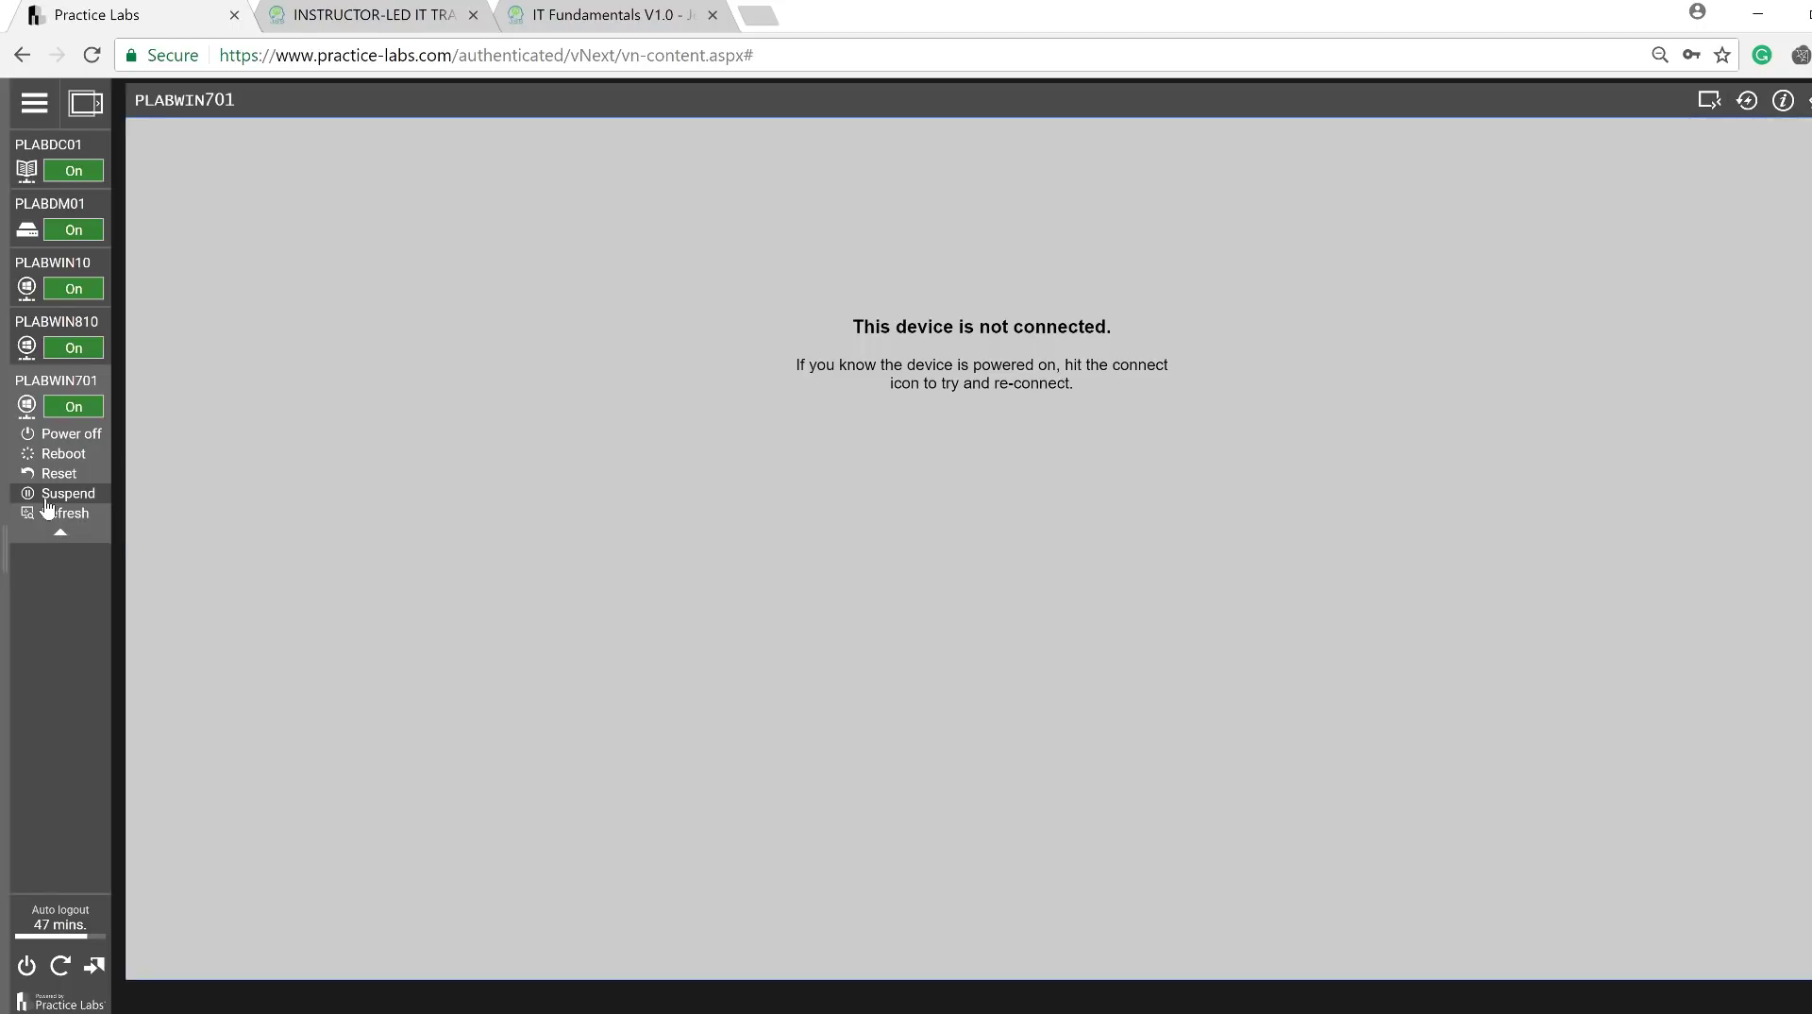
# Cancel the plabwin10 credential prompt and close the Remote Desktop Connection and cmd windows.
pyautogui.click(1747, 101)
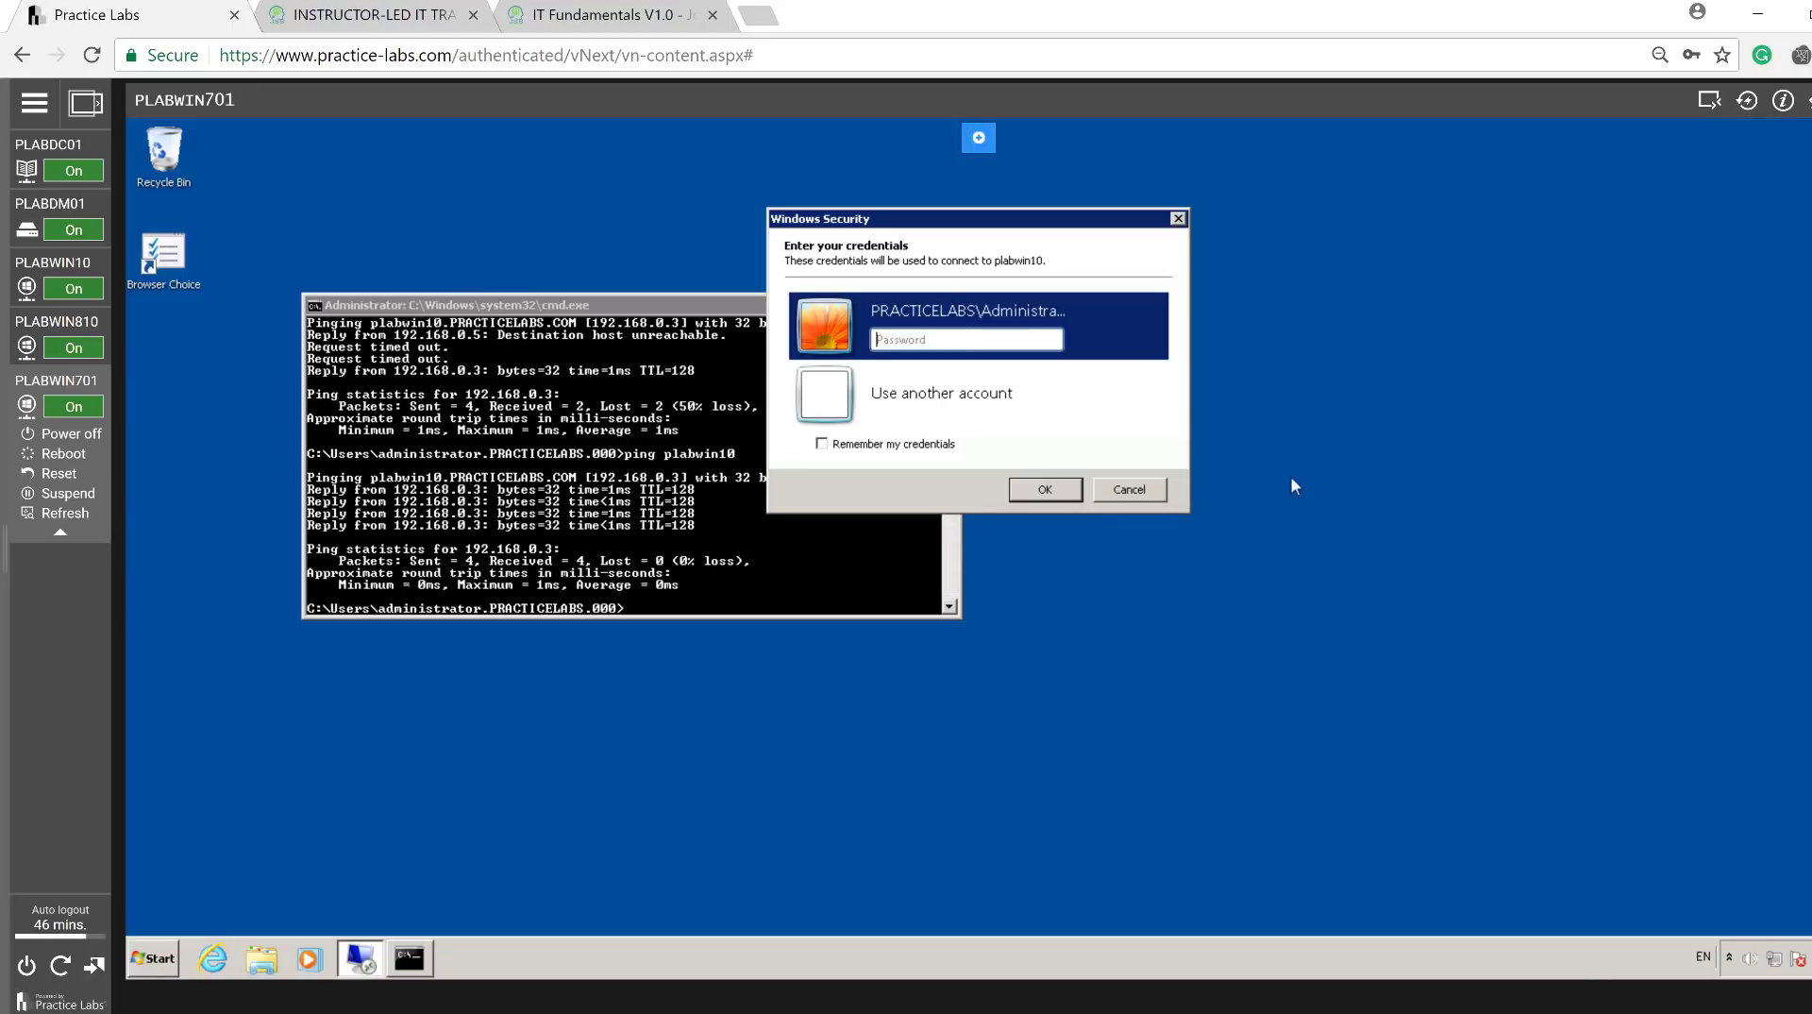
pyautogui.click(1160, 500)
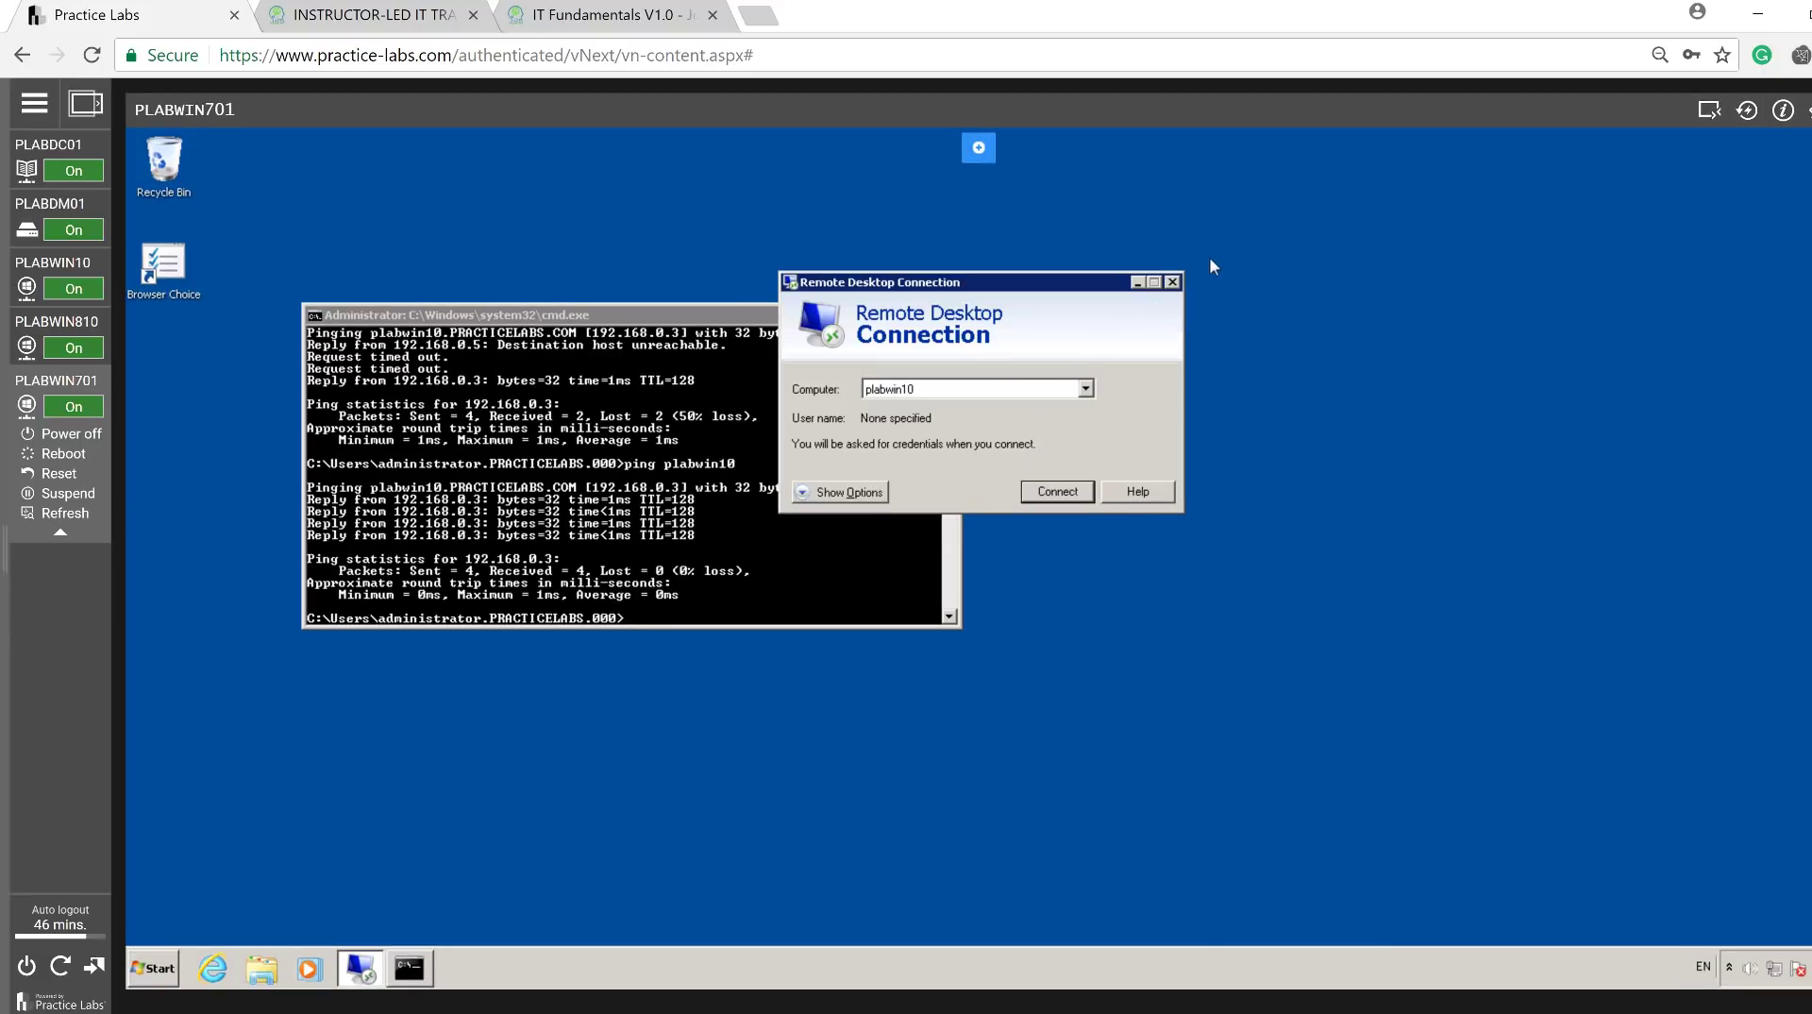
pyautogui.click(1171, 284)
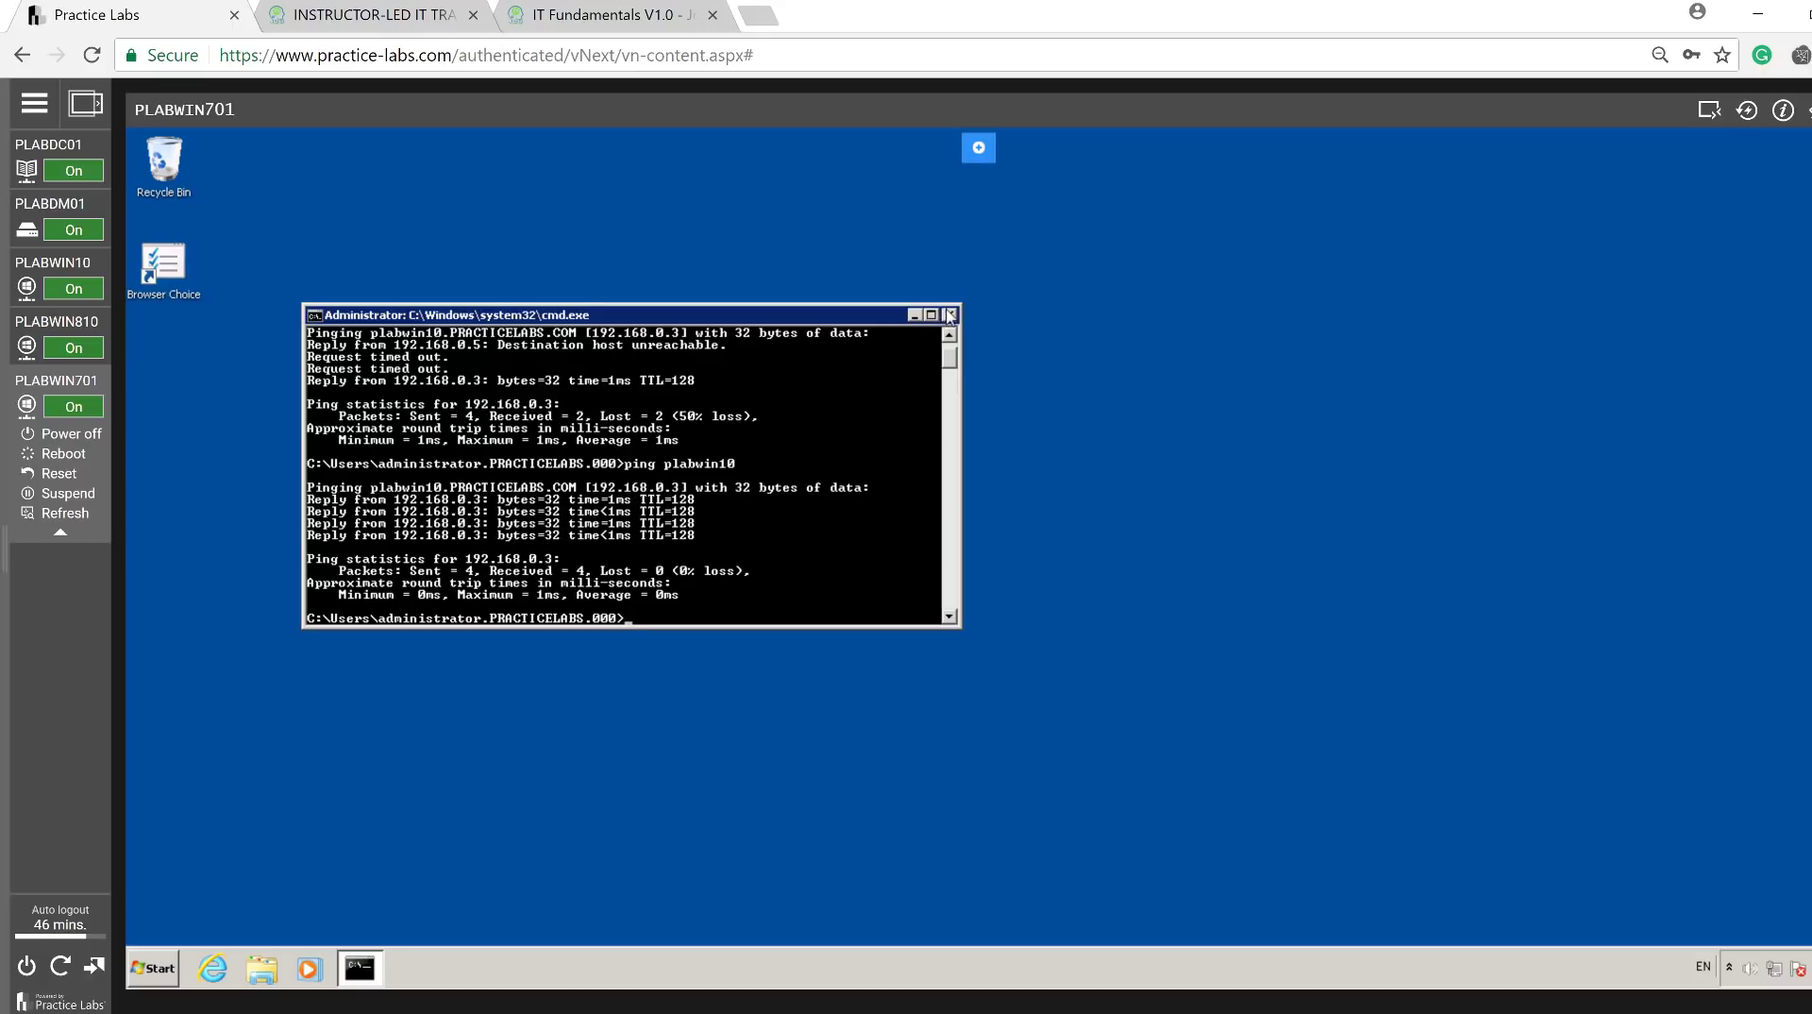
pyautogui.click(948, 314)
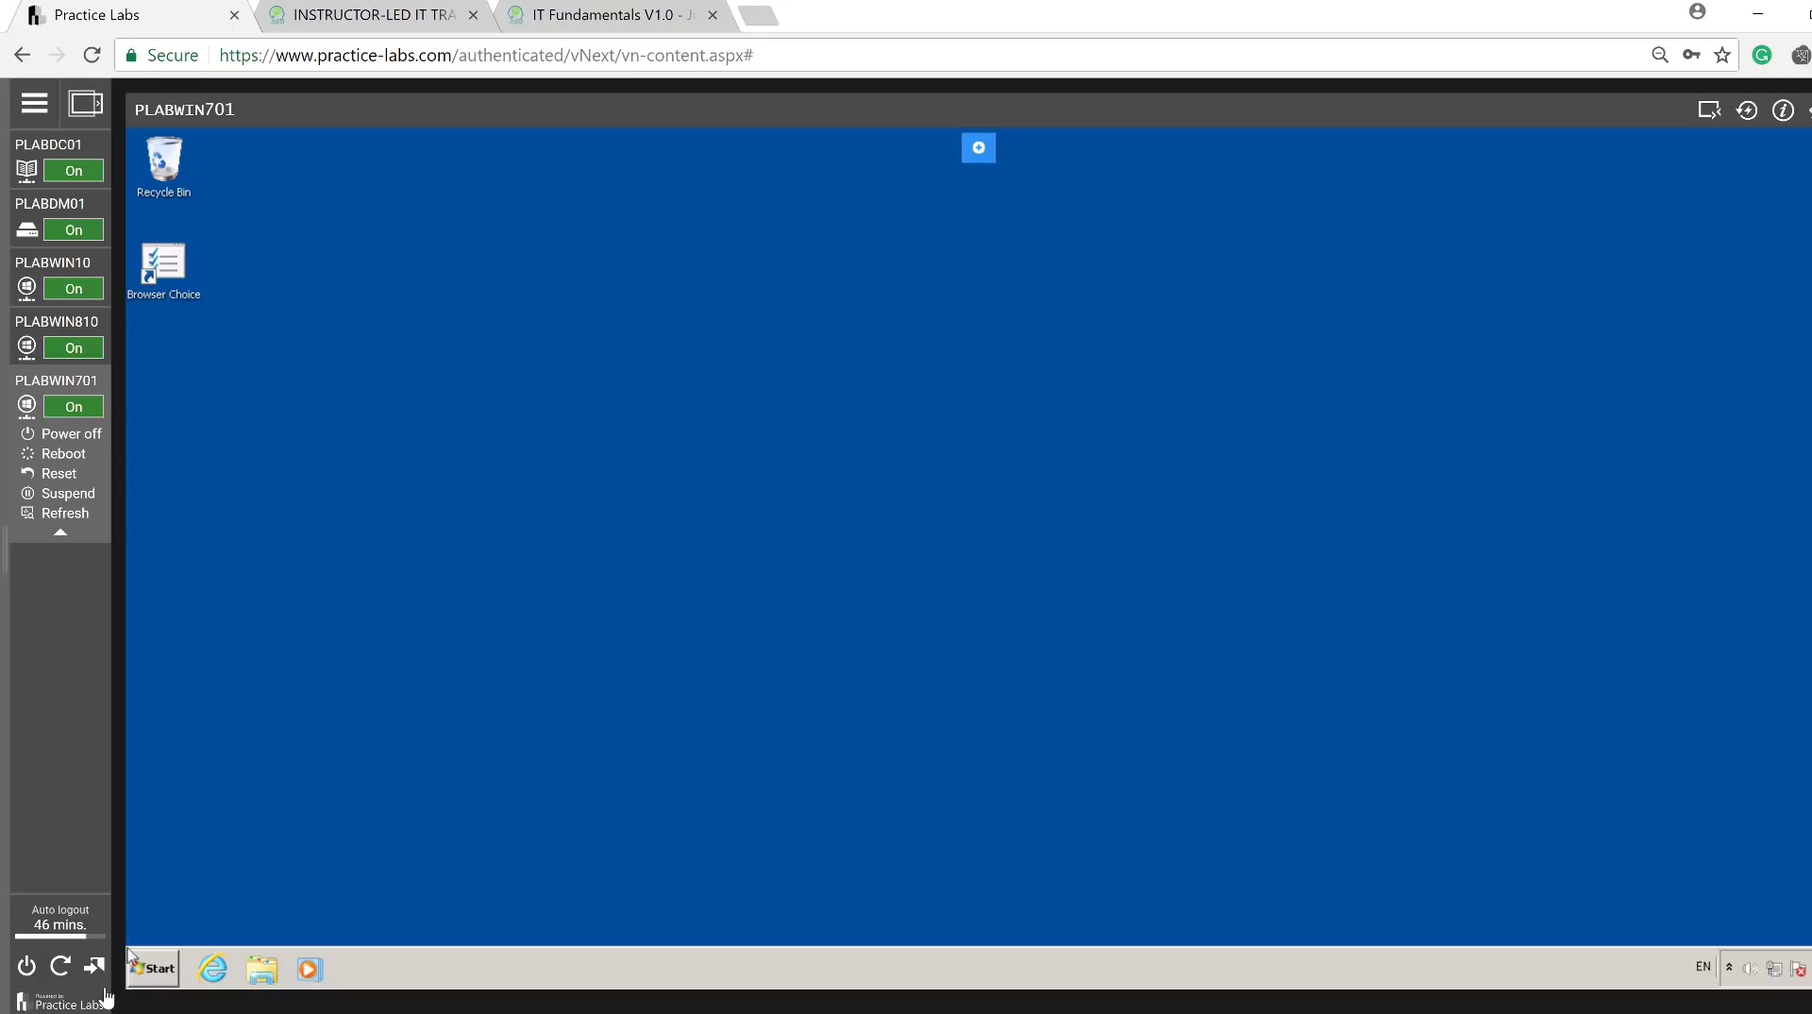
# Open PLABWIN701's System Properties on the Computer Name tab via Computer Properties and Change settings.
pyautogui.click(140, 980)
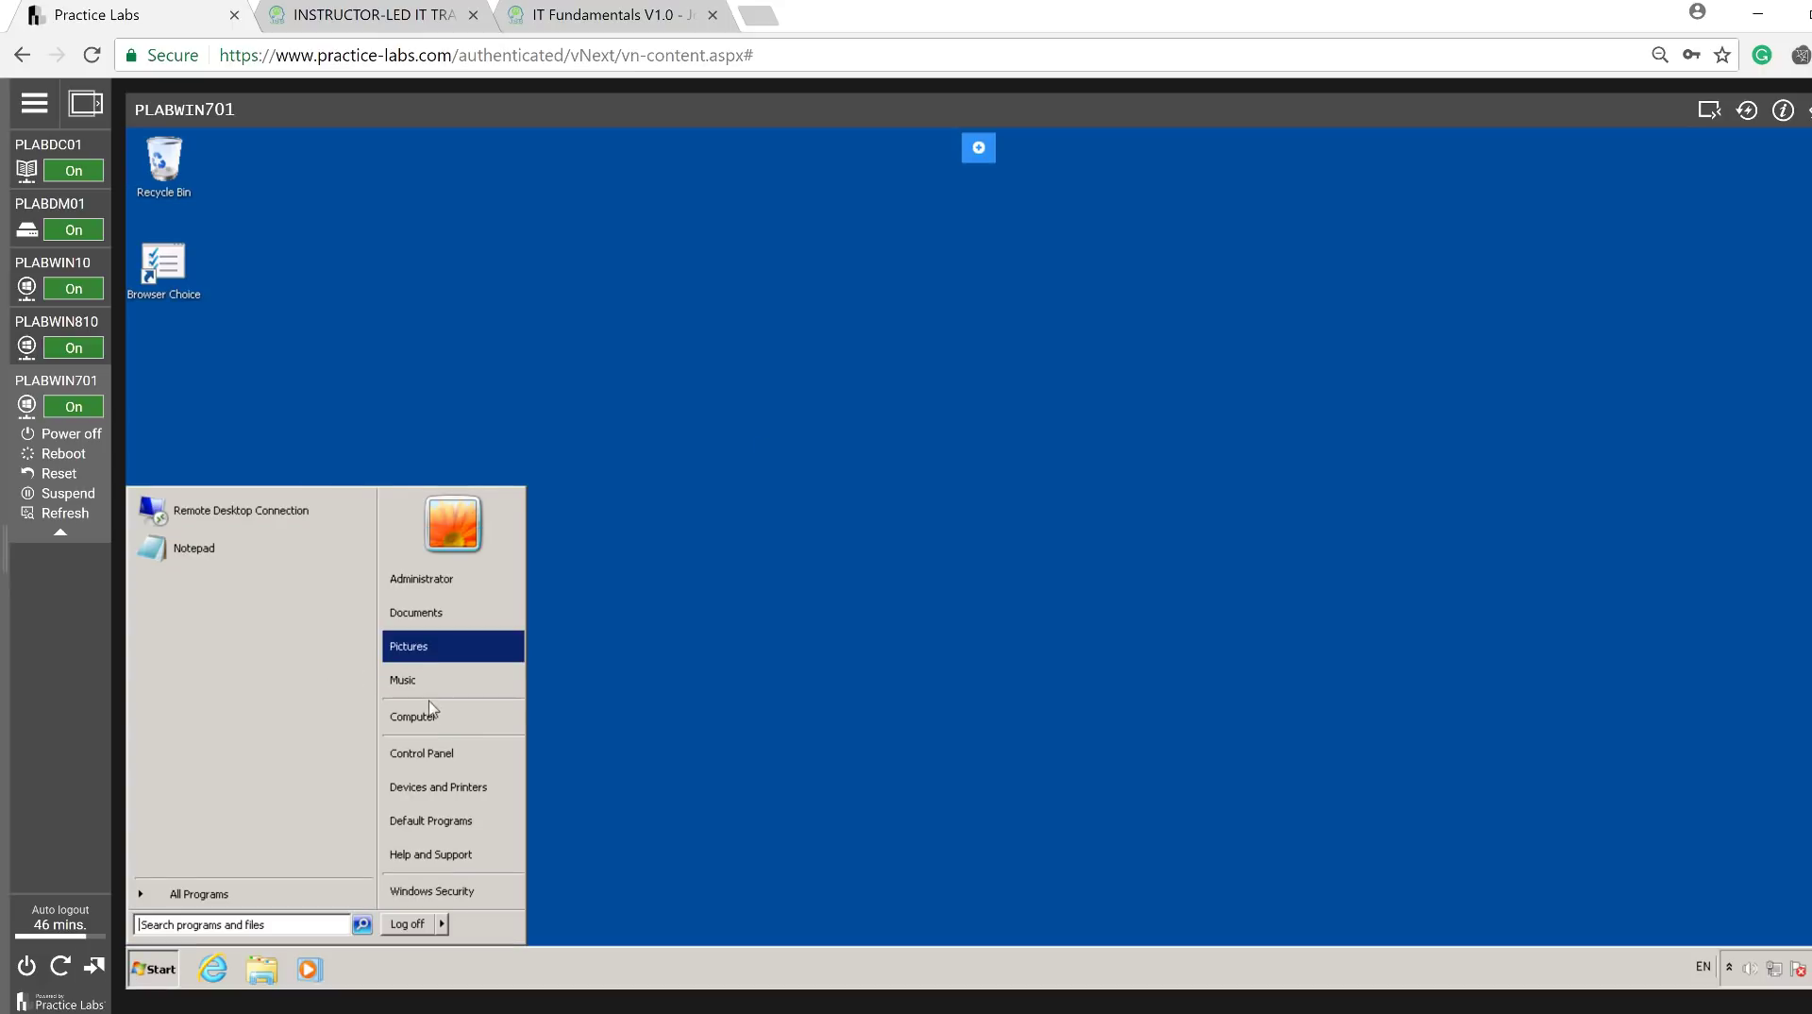
pyautogui.rightClick(431, 722)
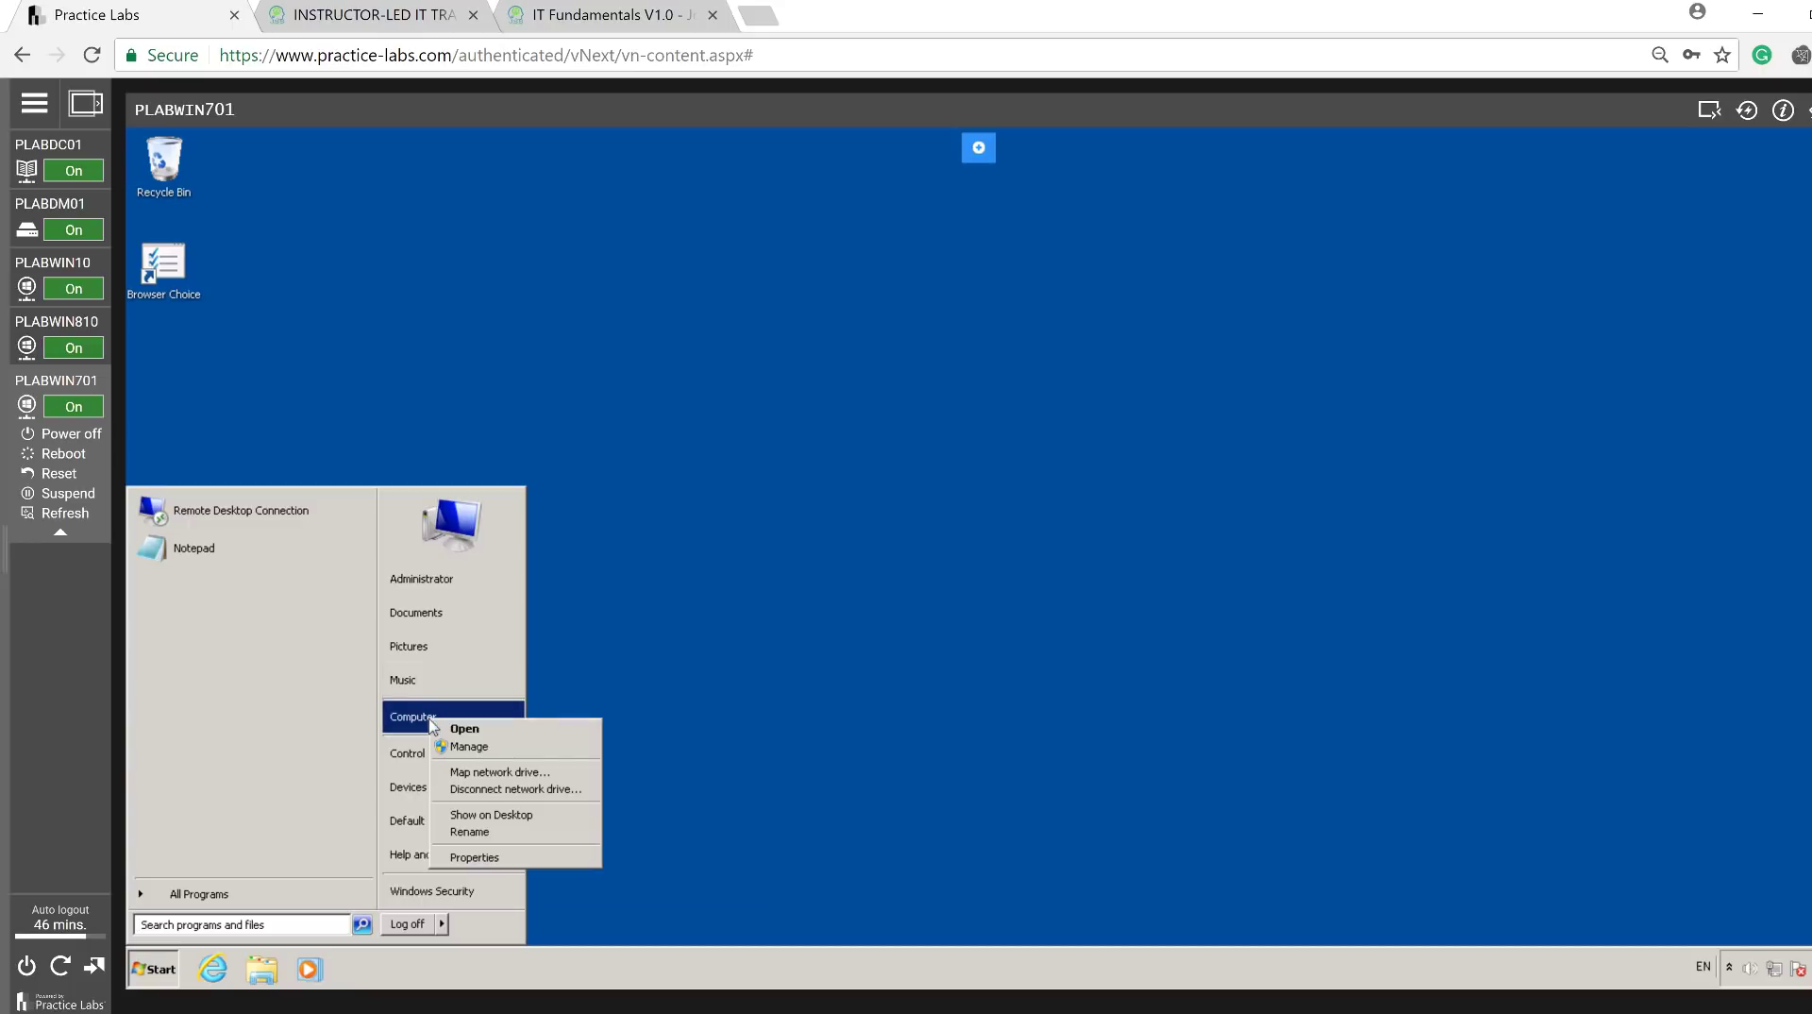
pyautogui.click(494, 858)
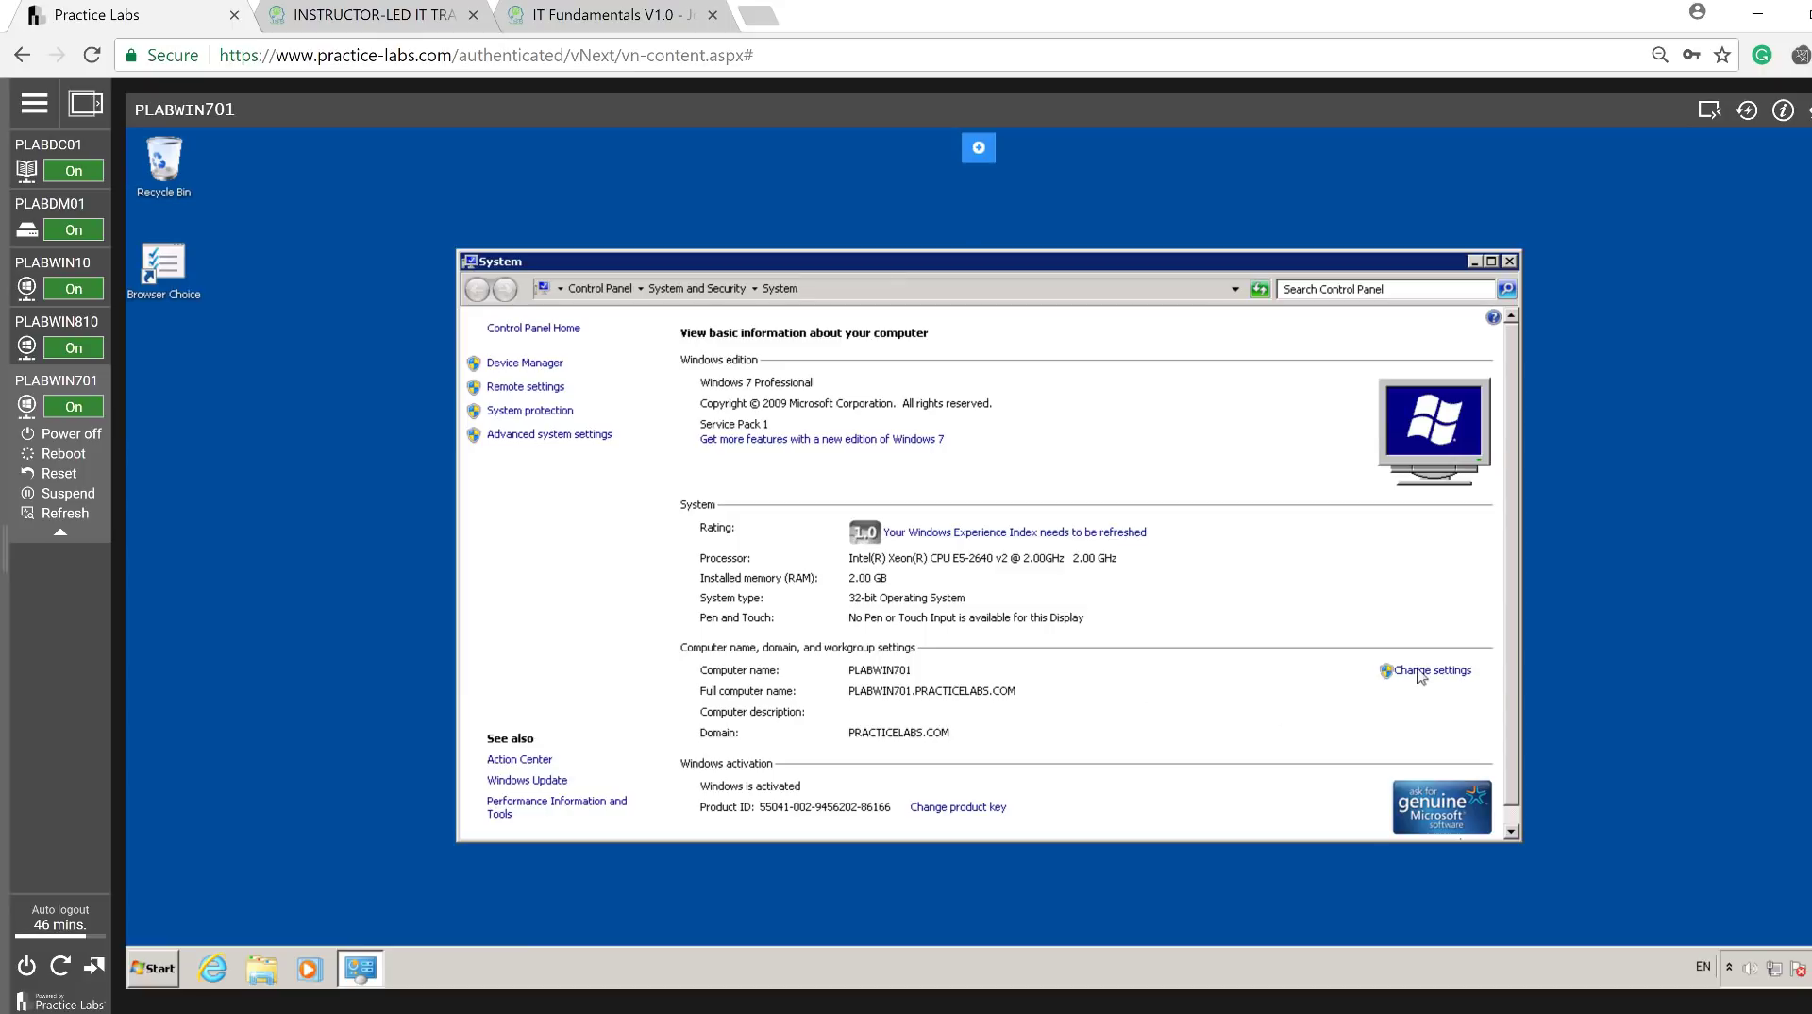
pyautogui.click(1454, 674)
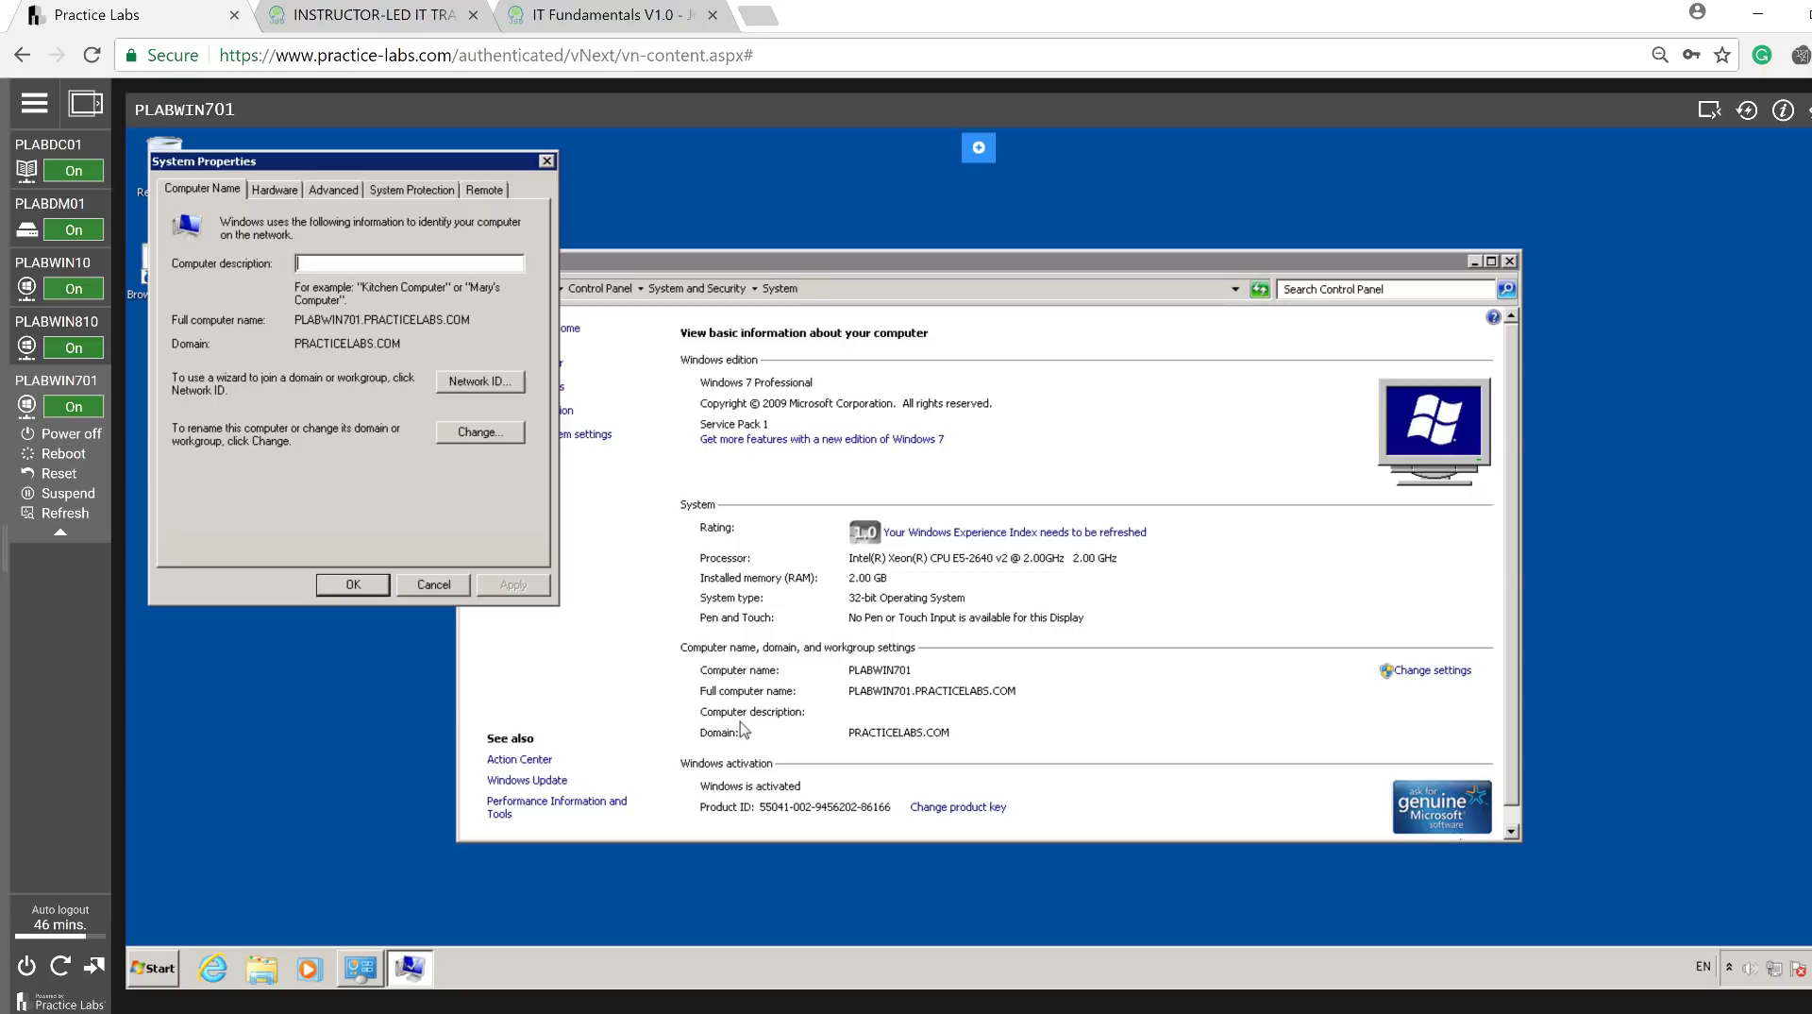
# Review the Computer Name/Domain Changes dialog, cancel it and close System Properties.
pyautogui.click(483, 434)
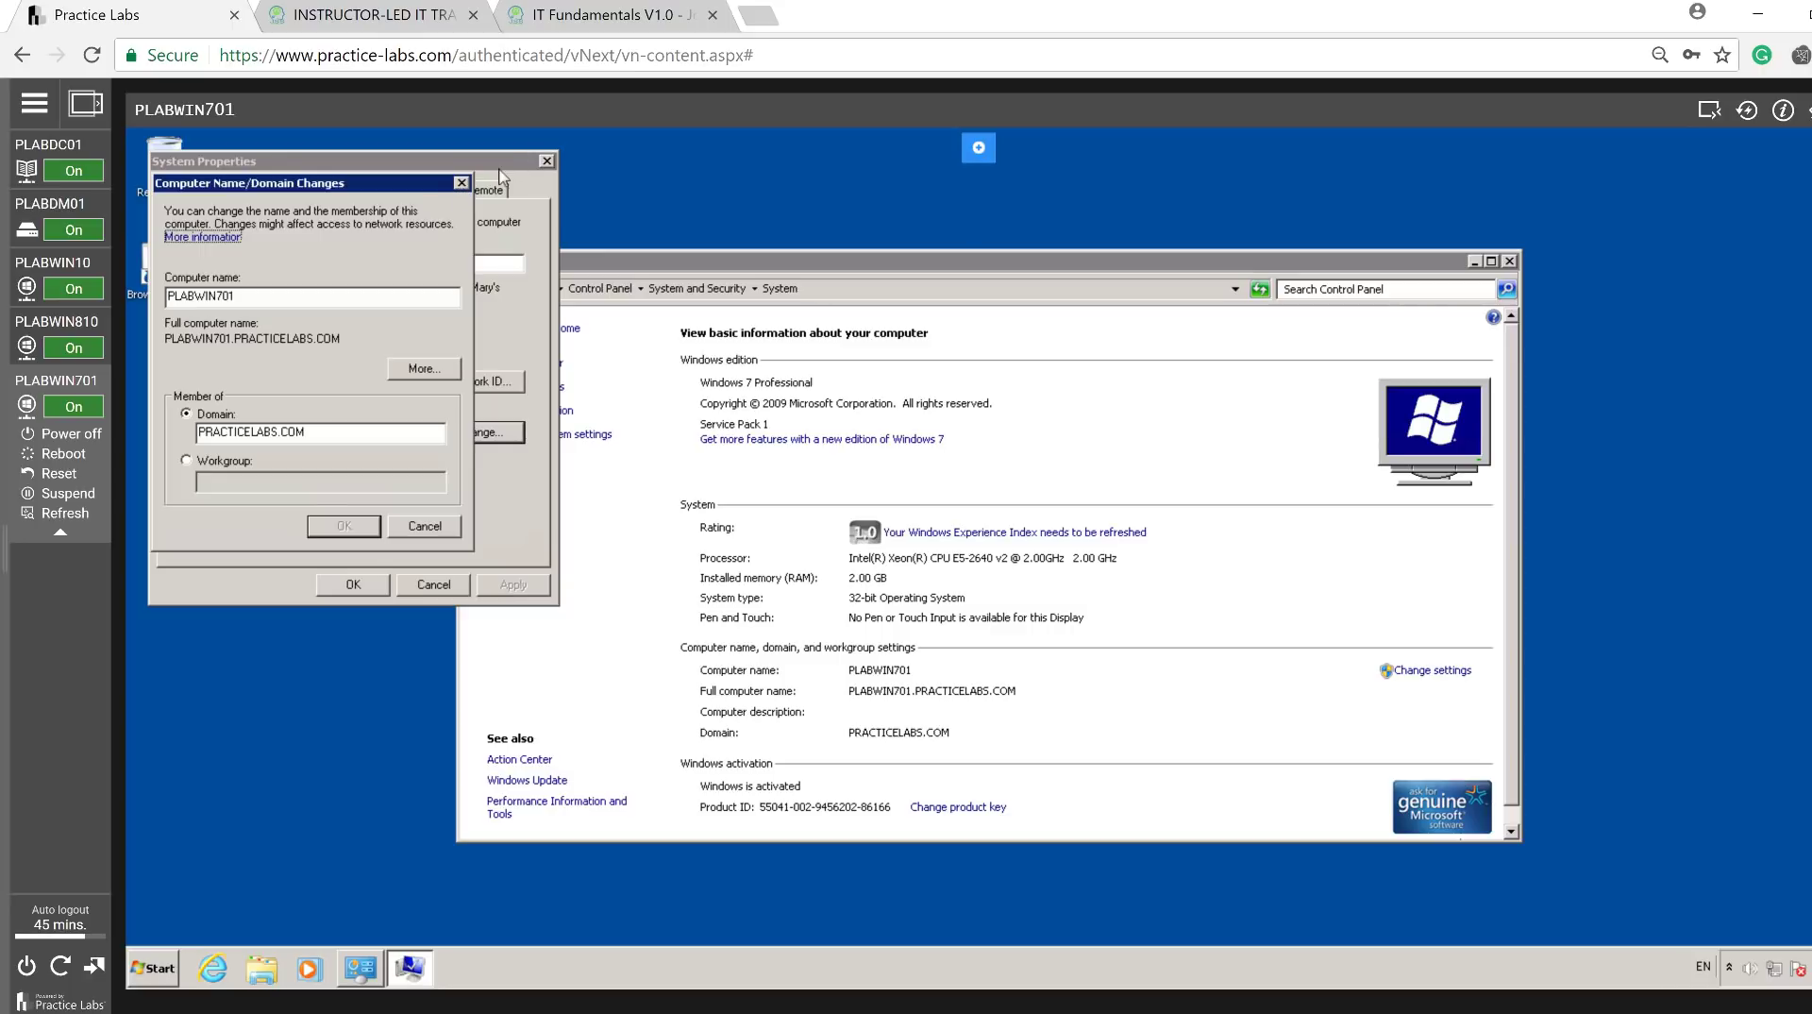
pyautogui.click(461, 182)
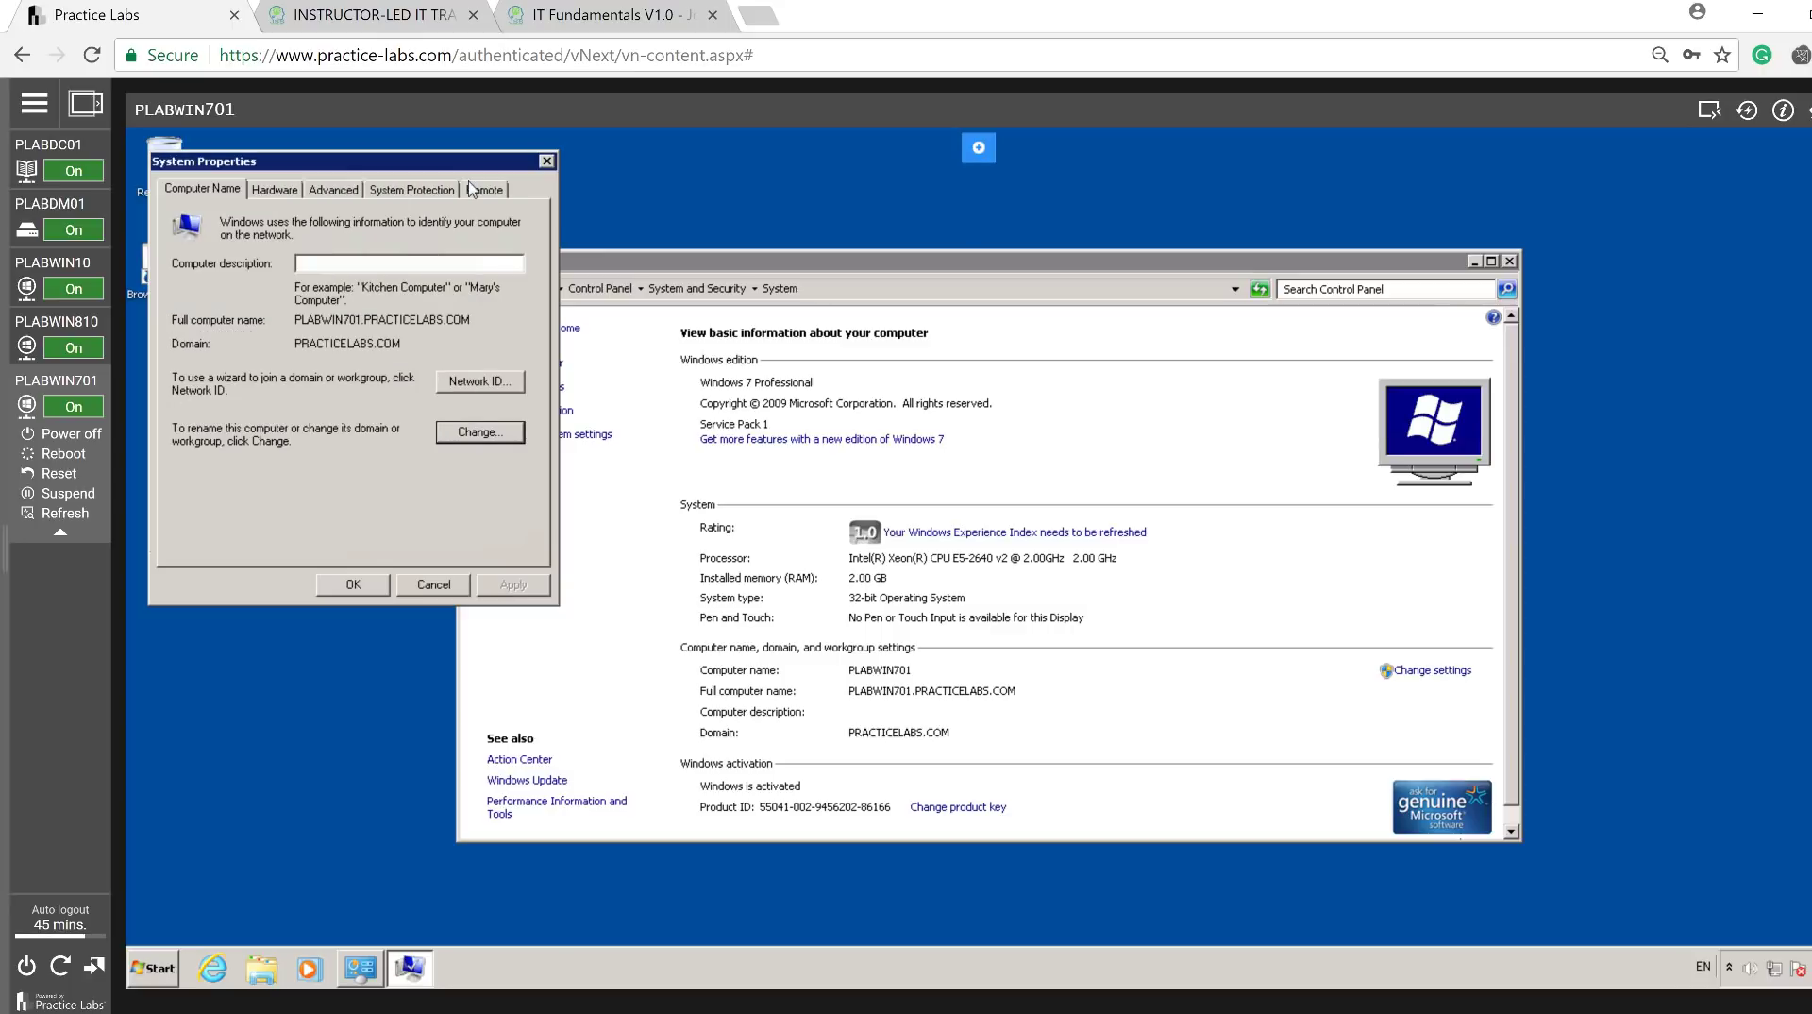
pyautogui.click(547, 161)
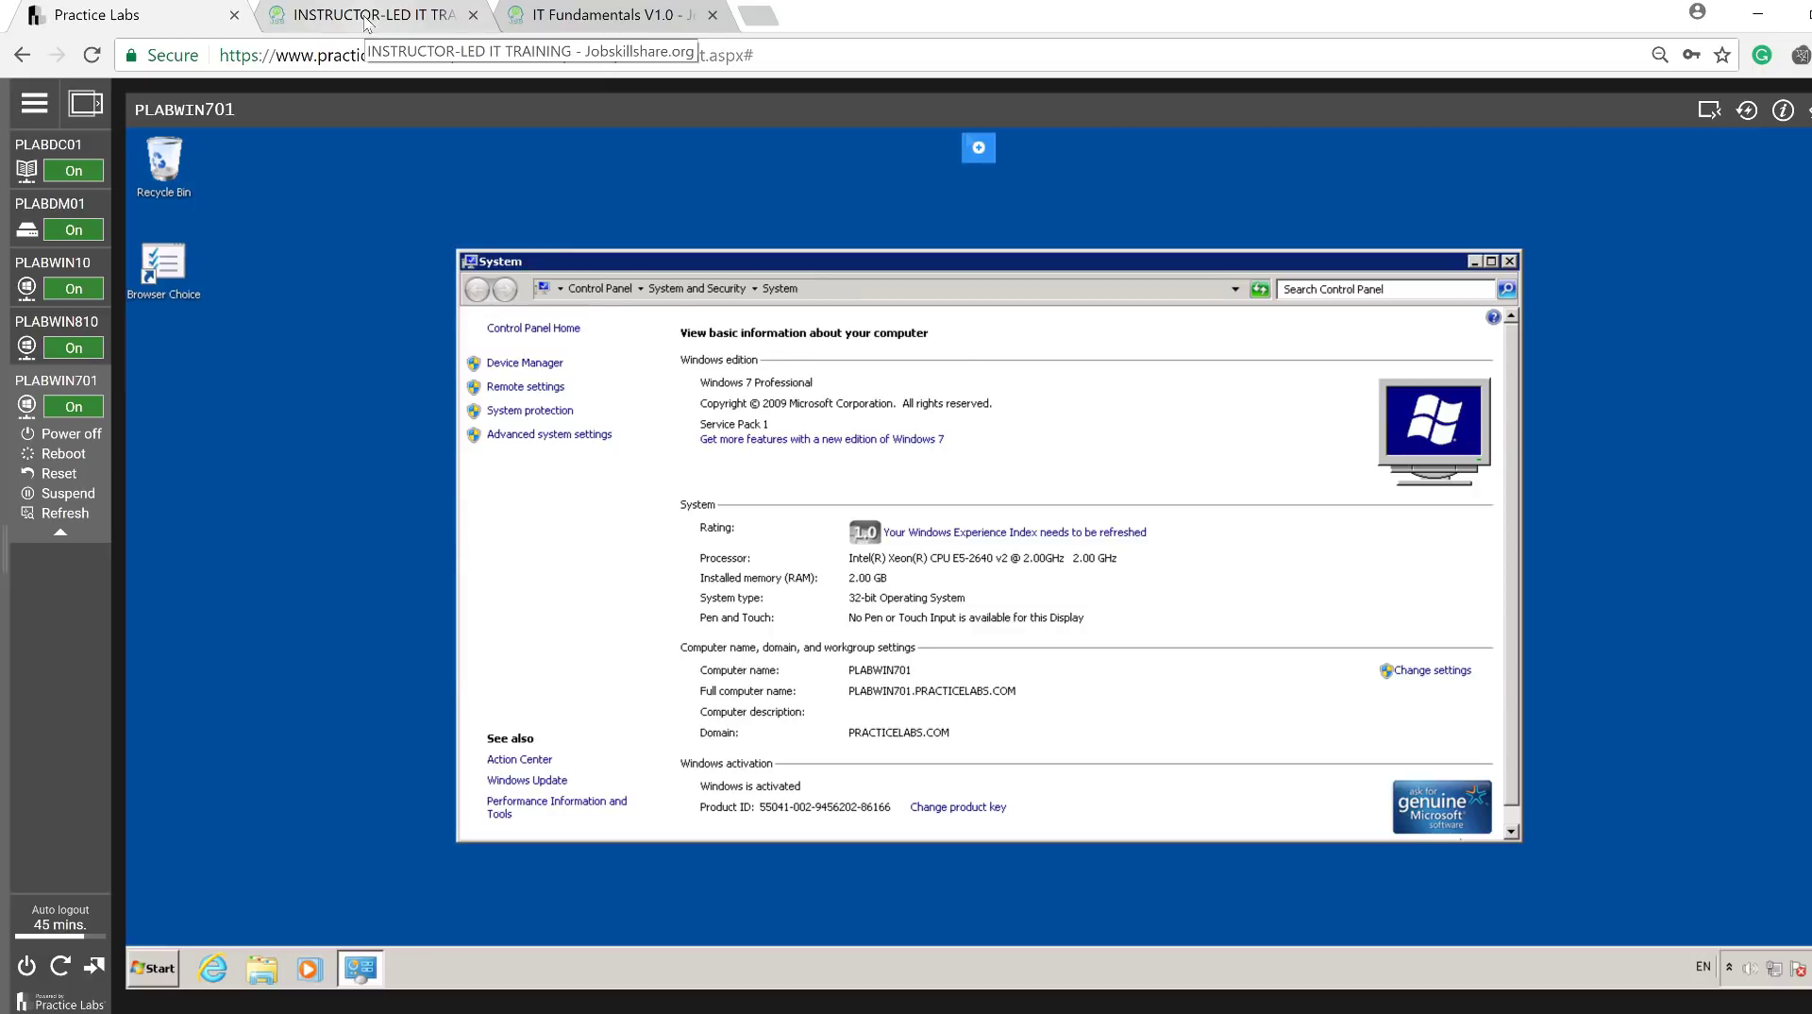
# Glance at the instructor-led training page, then return to the Practice Labs lab view.
pyautogui.click(366, 21)
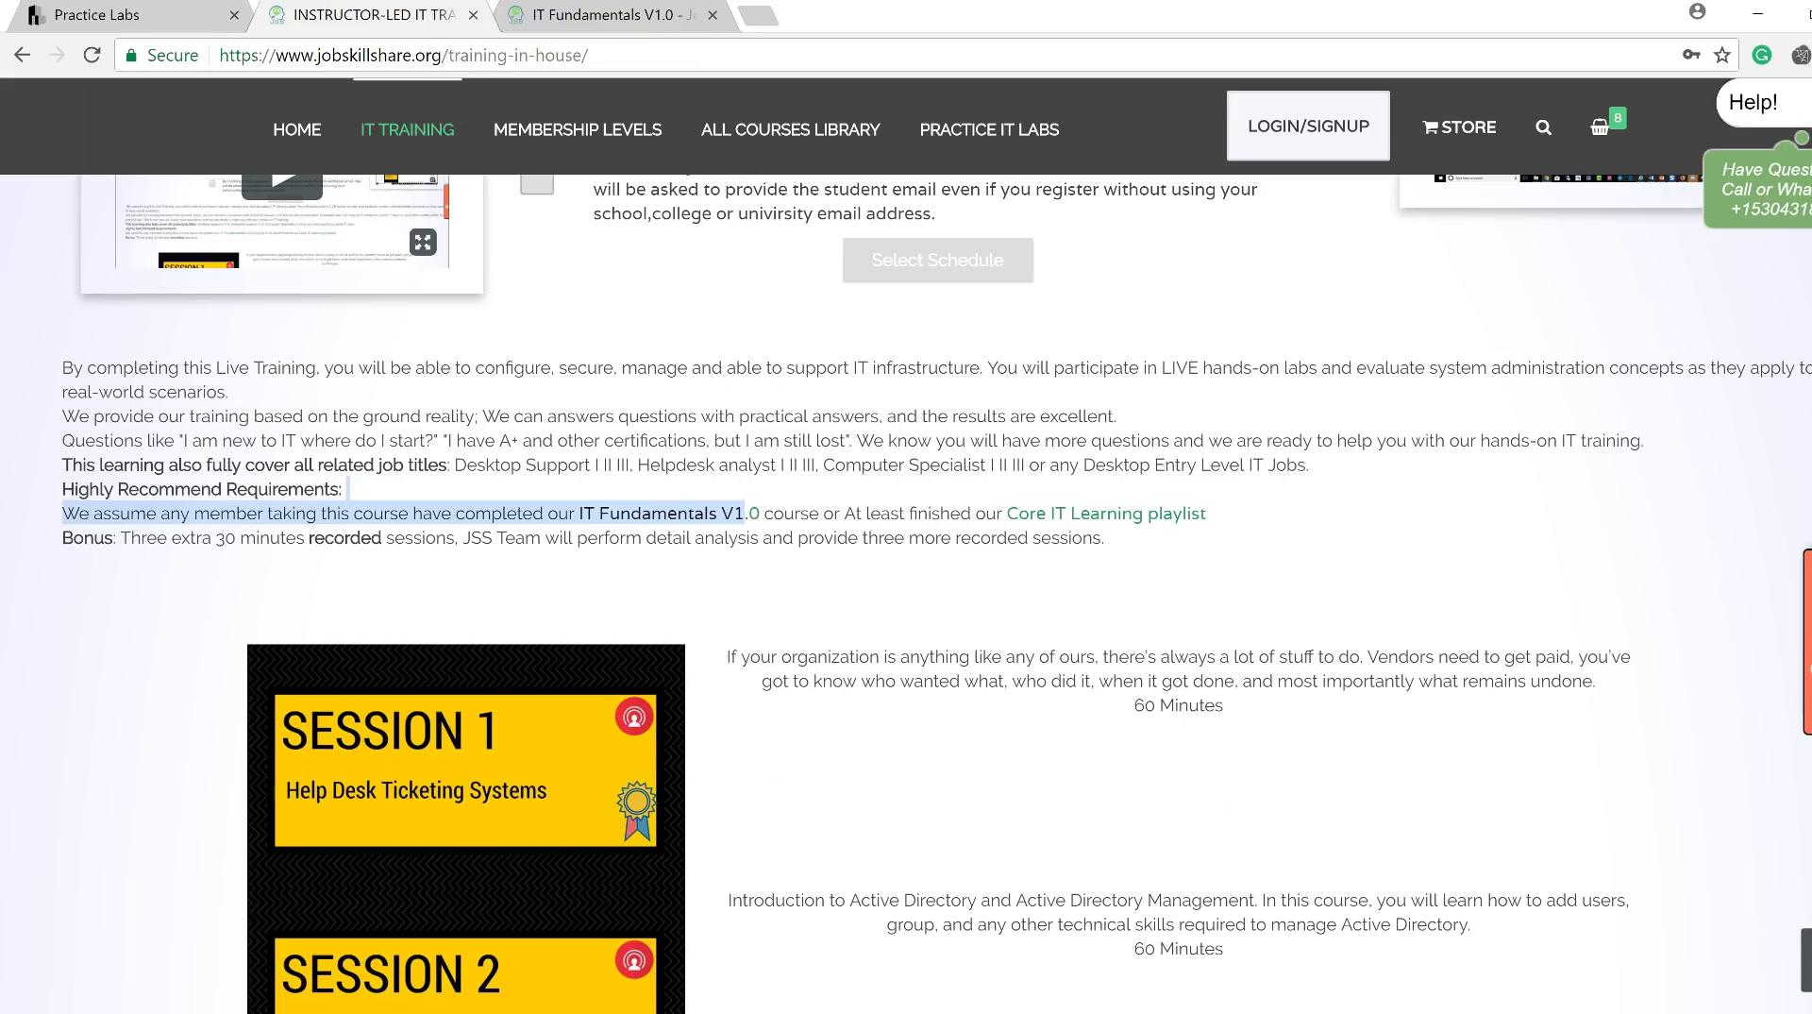
pyautogui.scroll(-3, 380, 739)
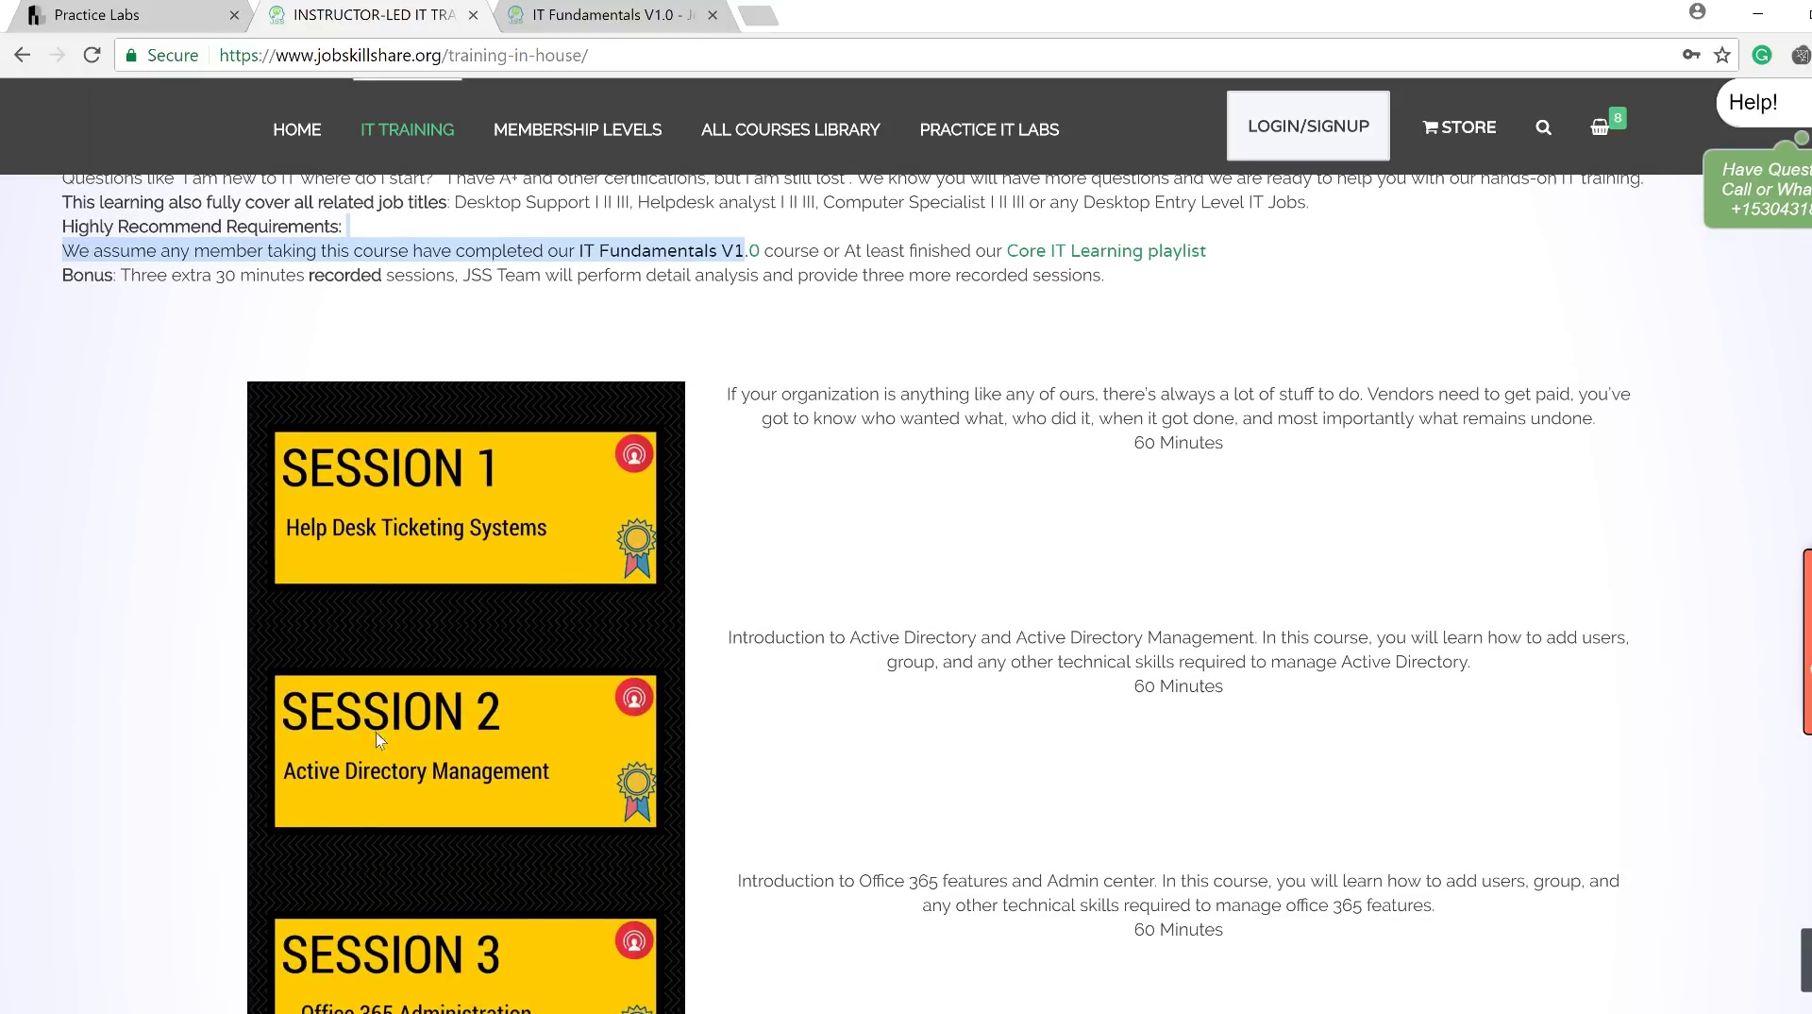
pyautogui.click(181, 15)
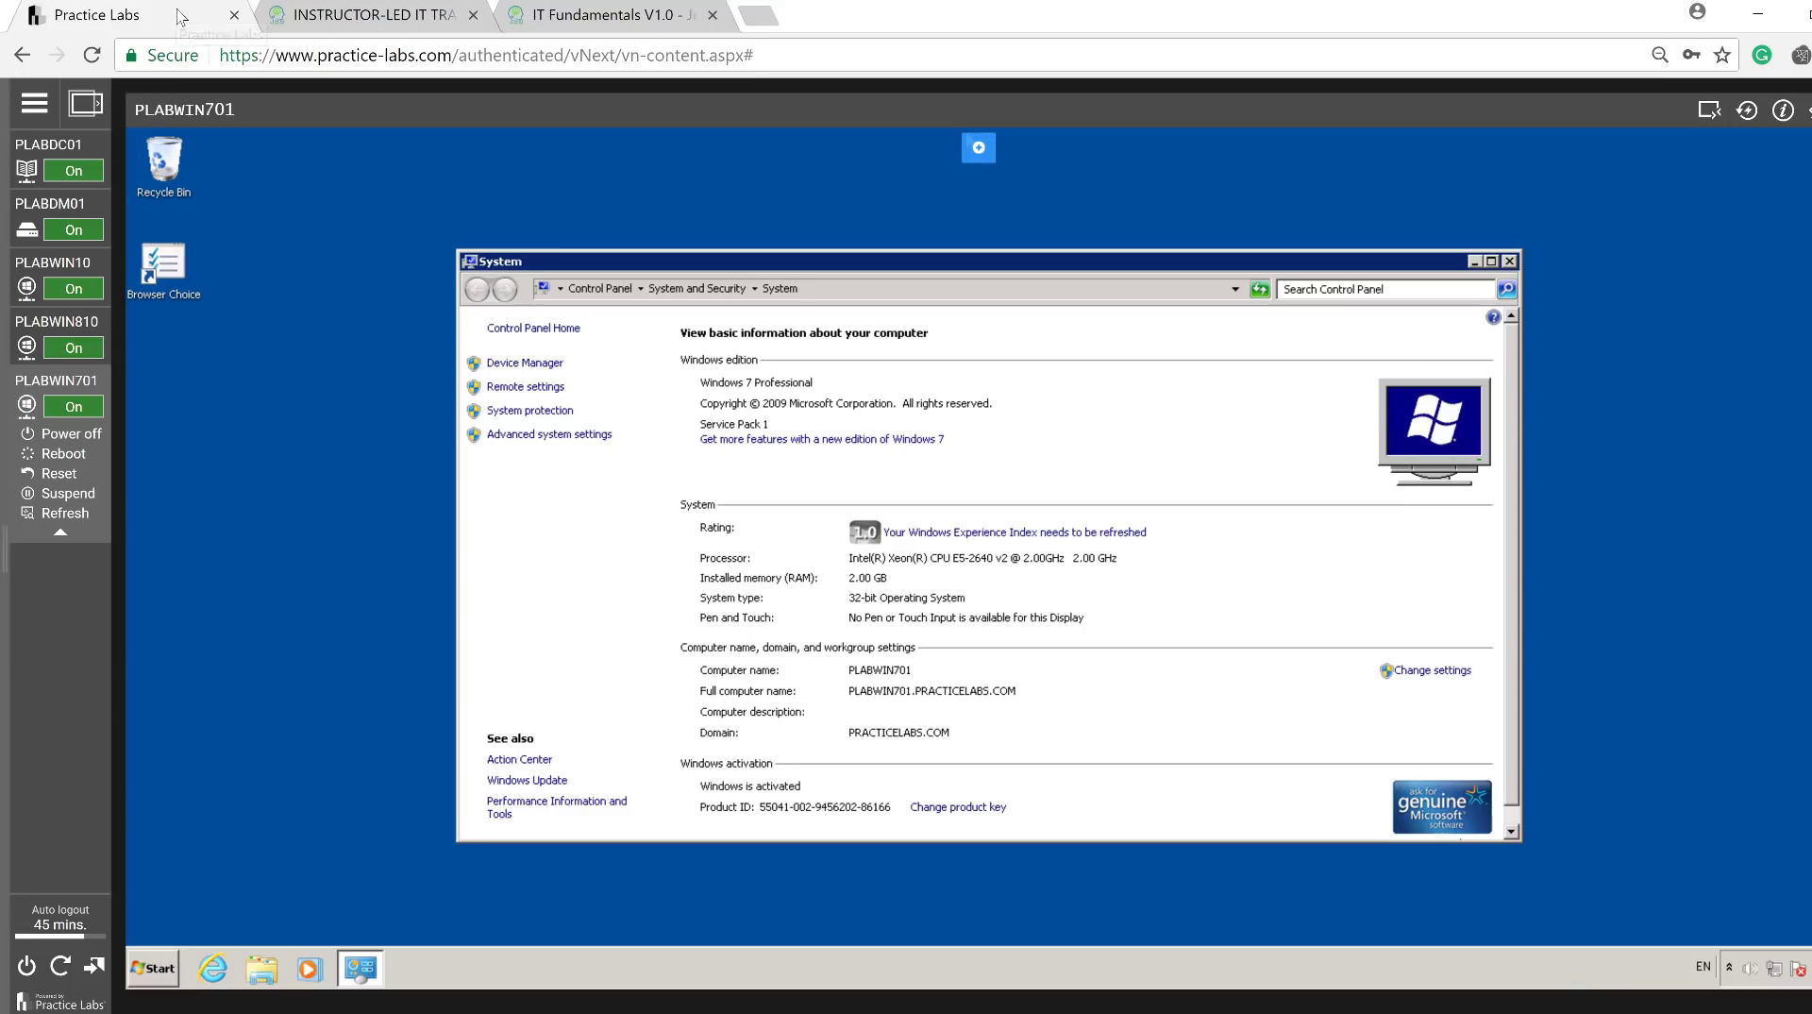
# Switch to PLABDC01 and close its System window to reveal the Server Manager dashboard.
pyautogui.click(83, 144)
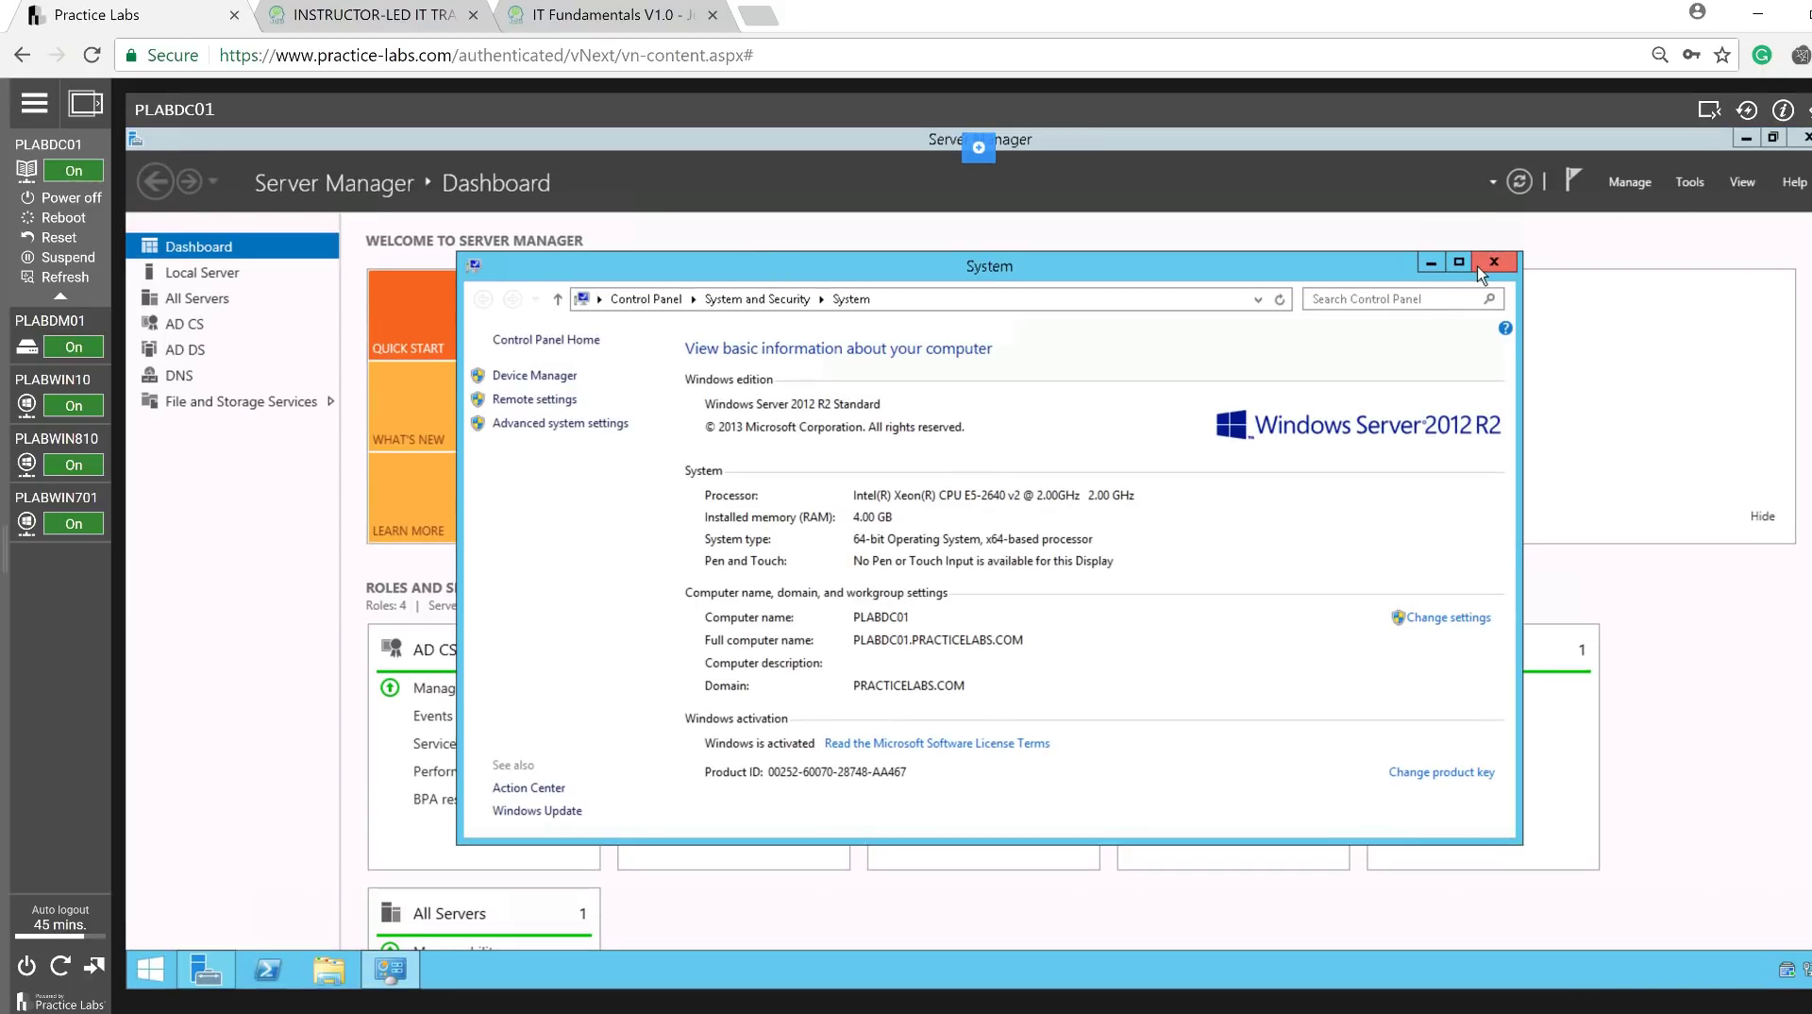
pyautogui.click(1479, 270)
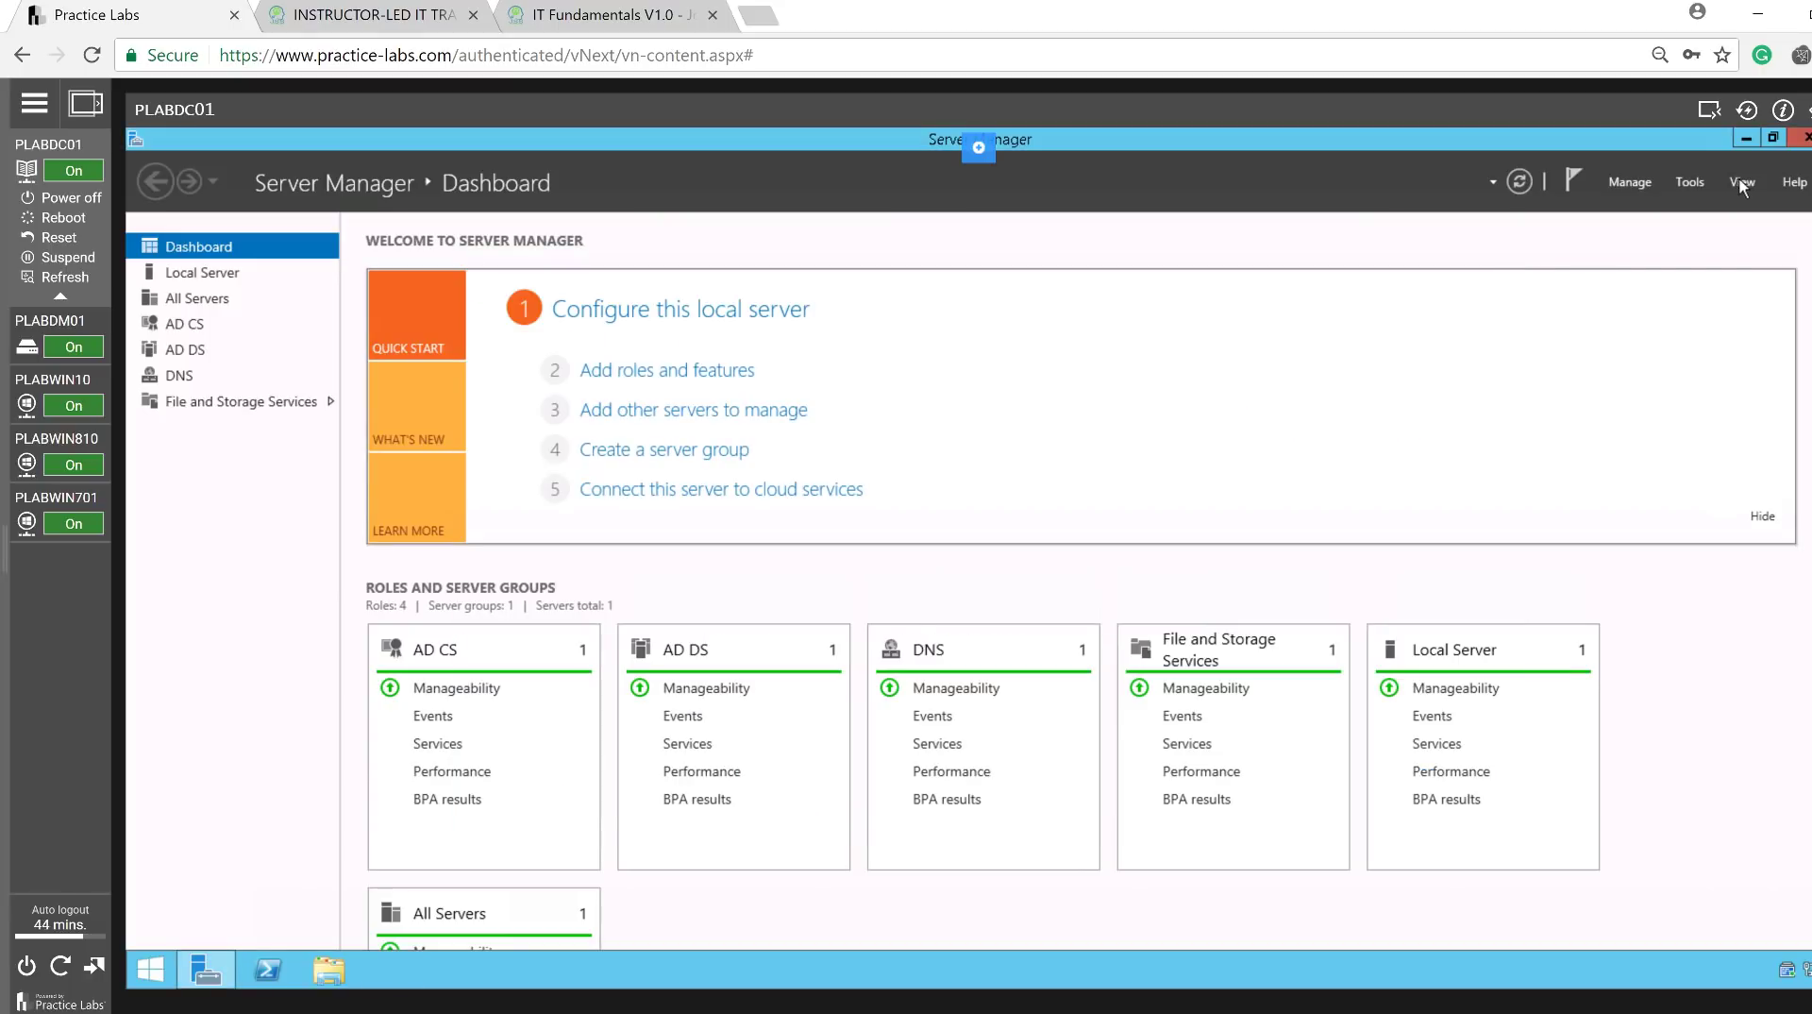
# Launch Active Directory Users and Computers and show the PRACTICELABS.COM Users container's accounts.
pyautogui.click(1687, 187)
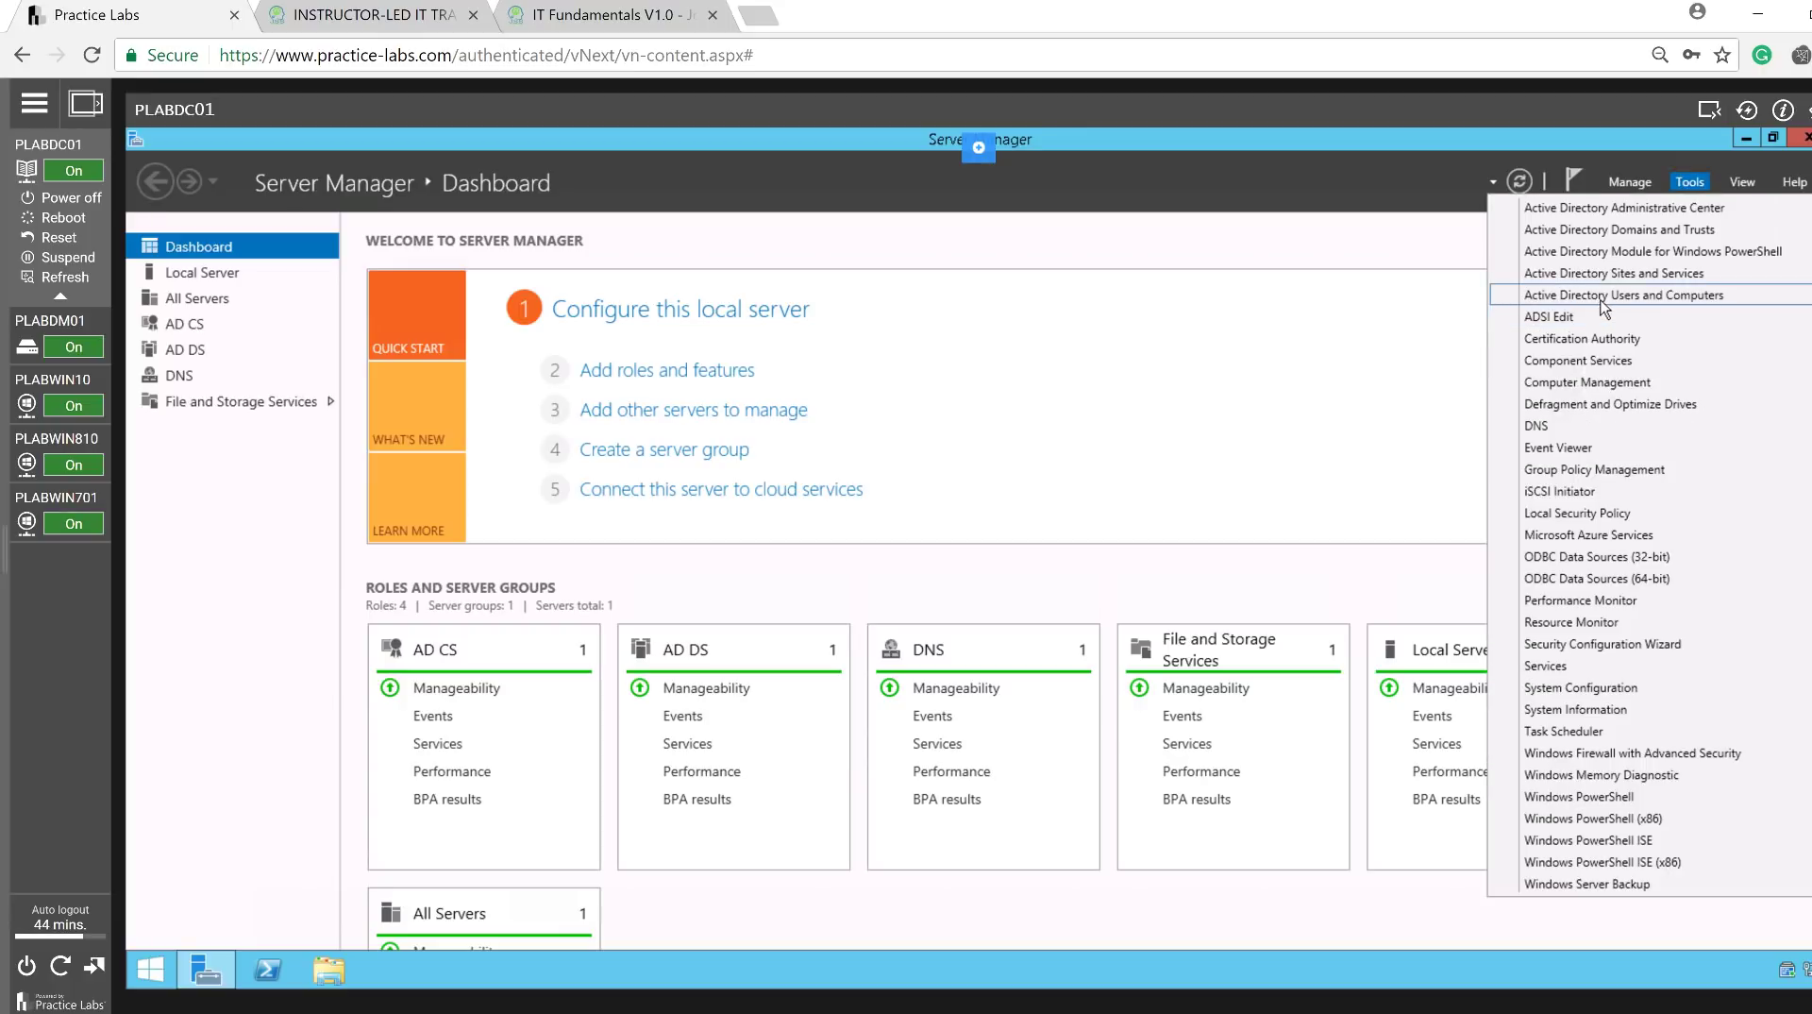
pyautogui.click(1602, 296)
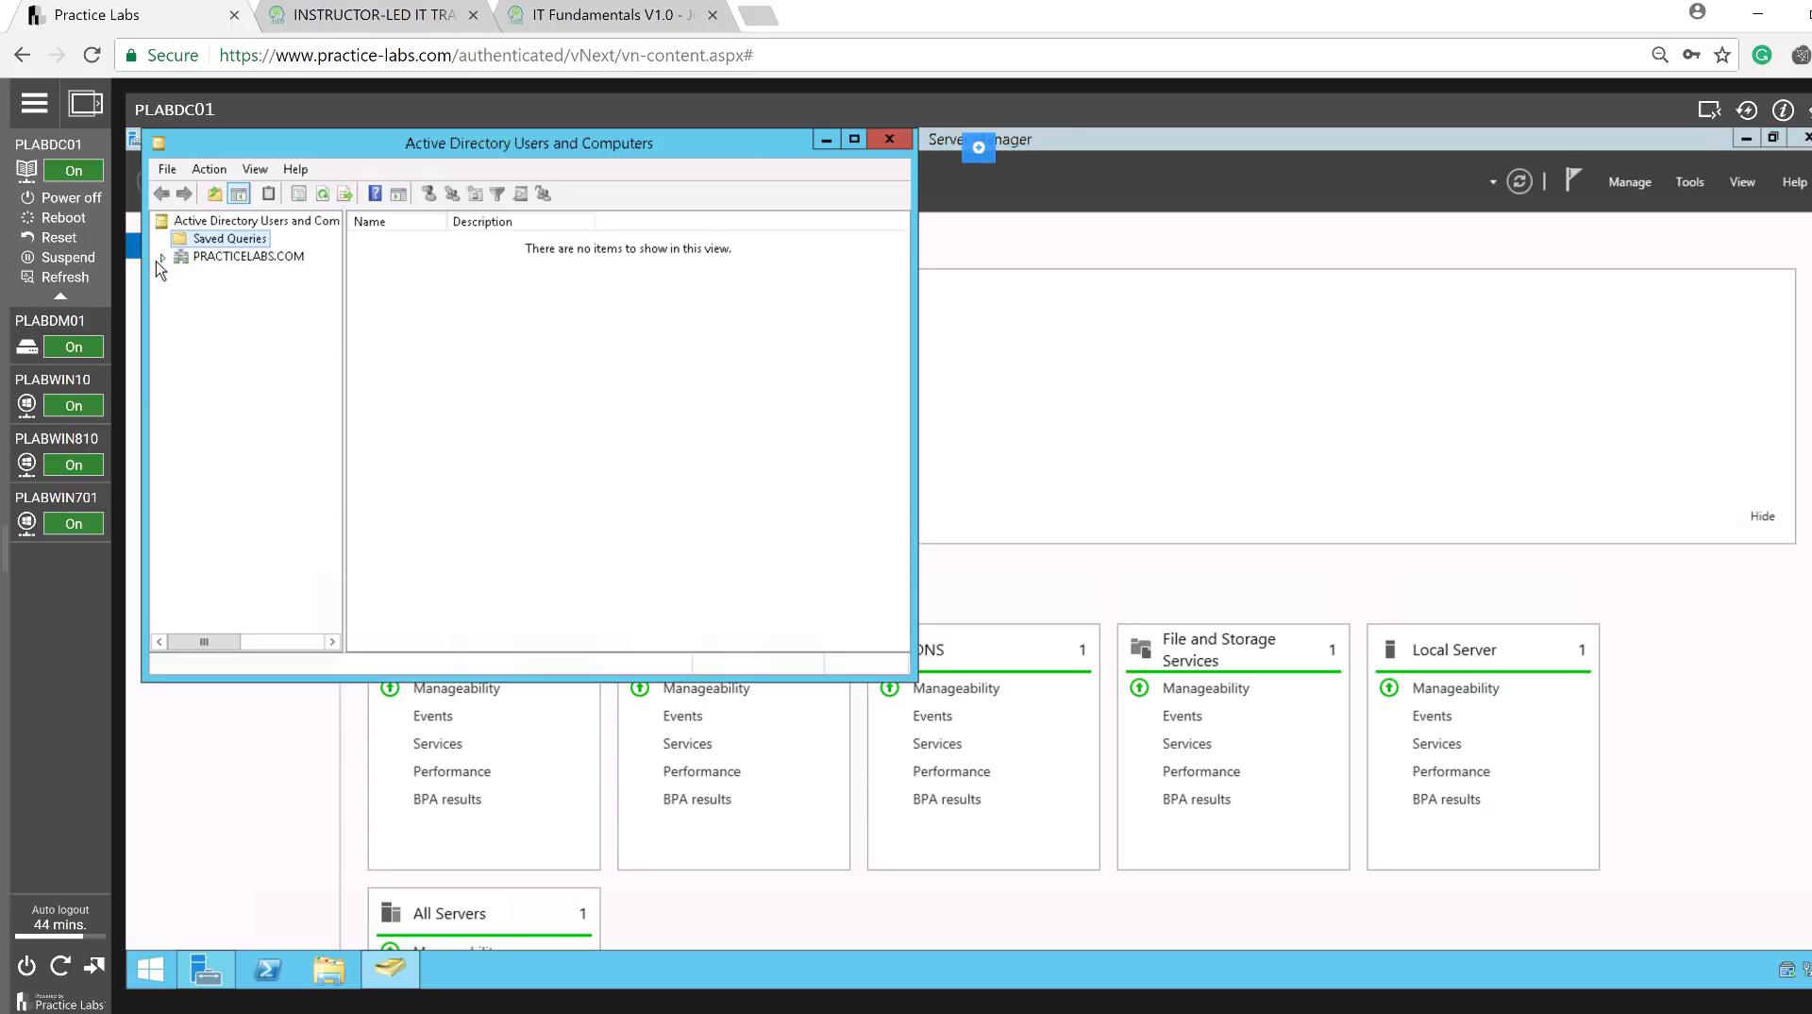
pyautogui.click(162, 257)
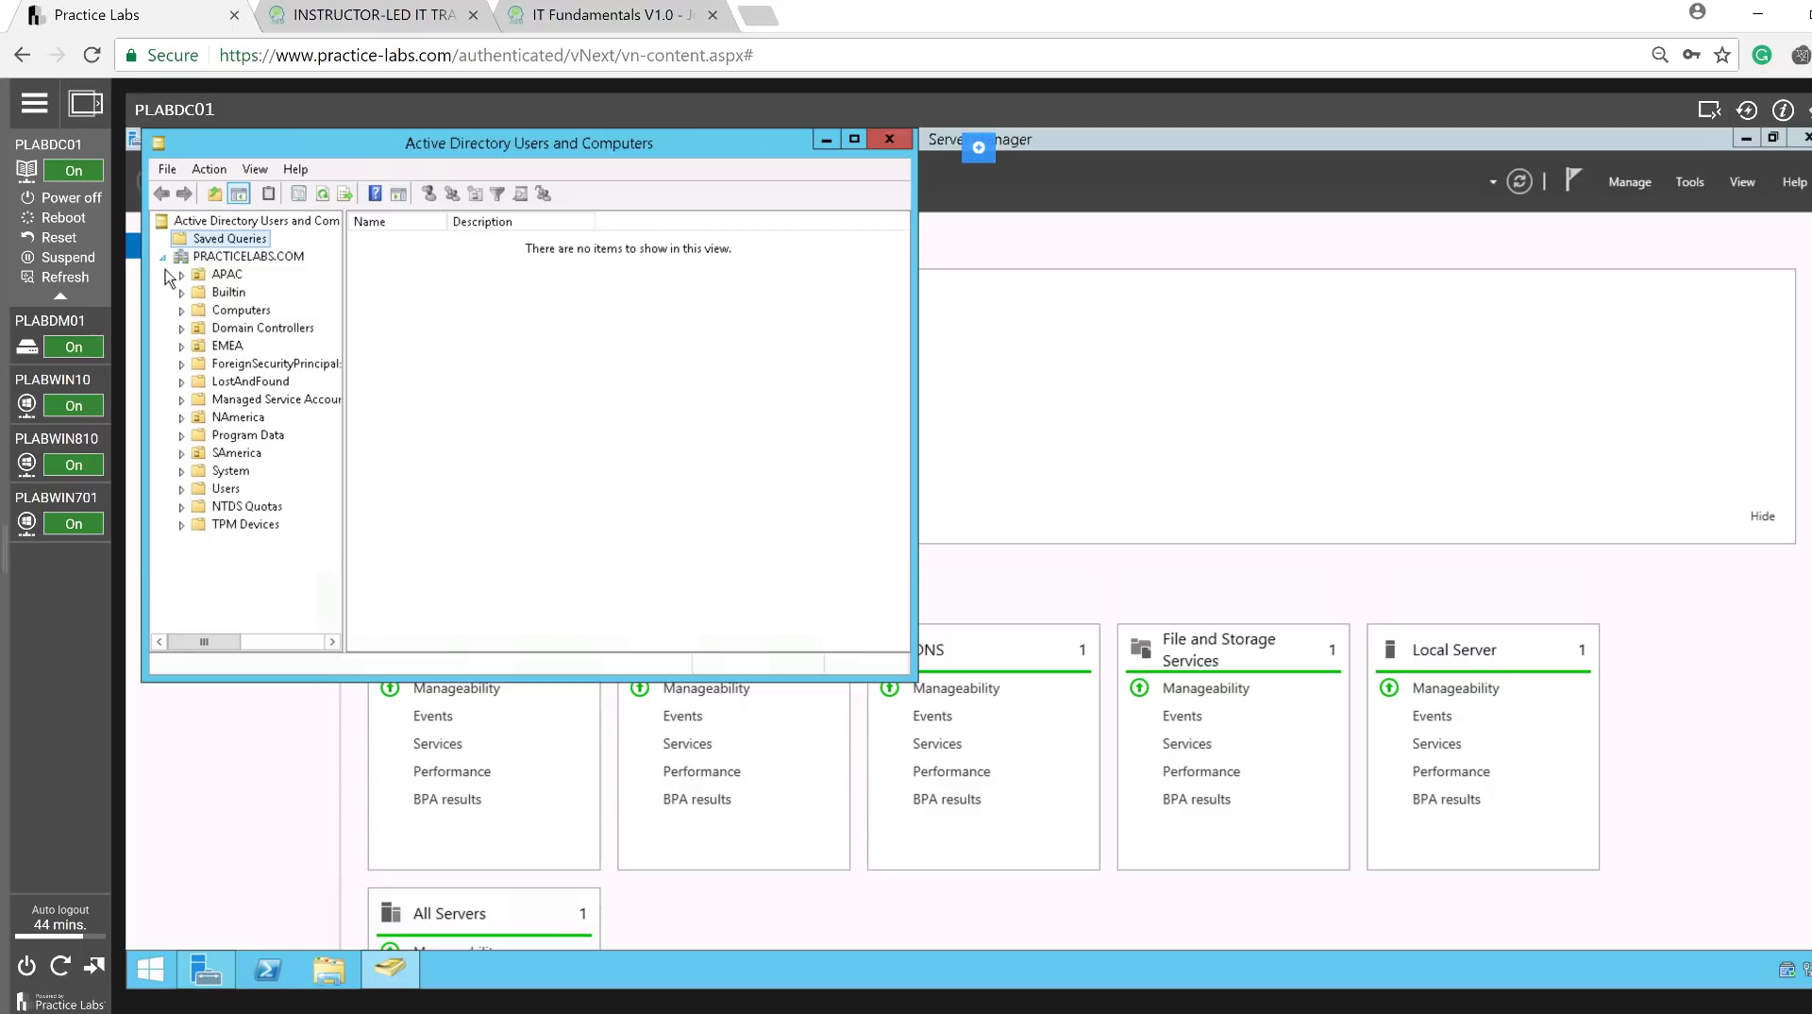
pyautogui.click(217, 489)
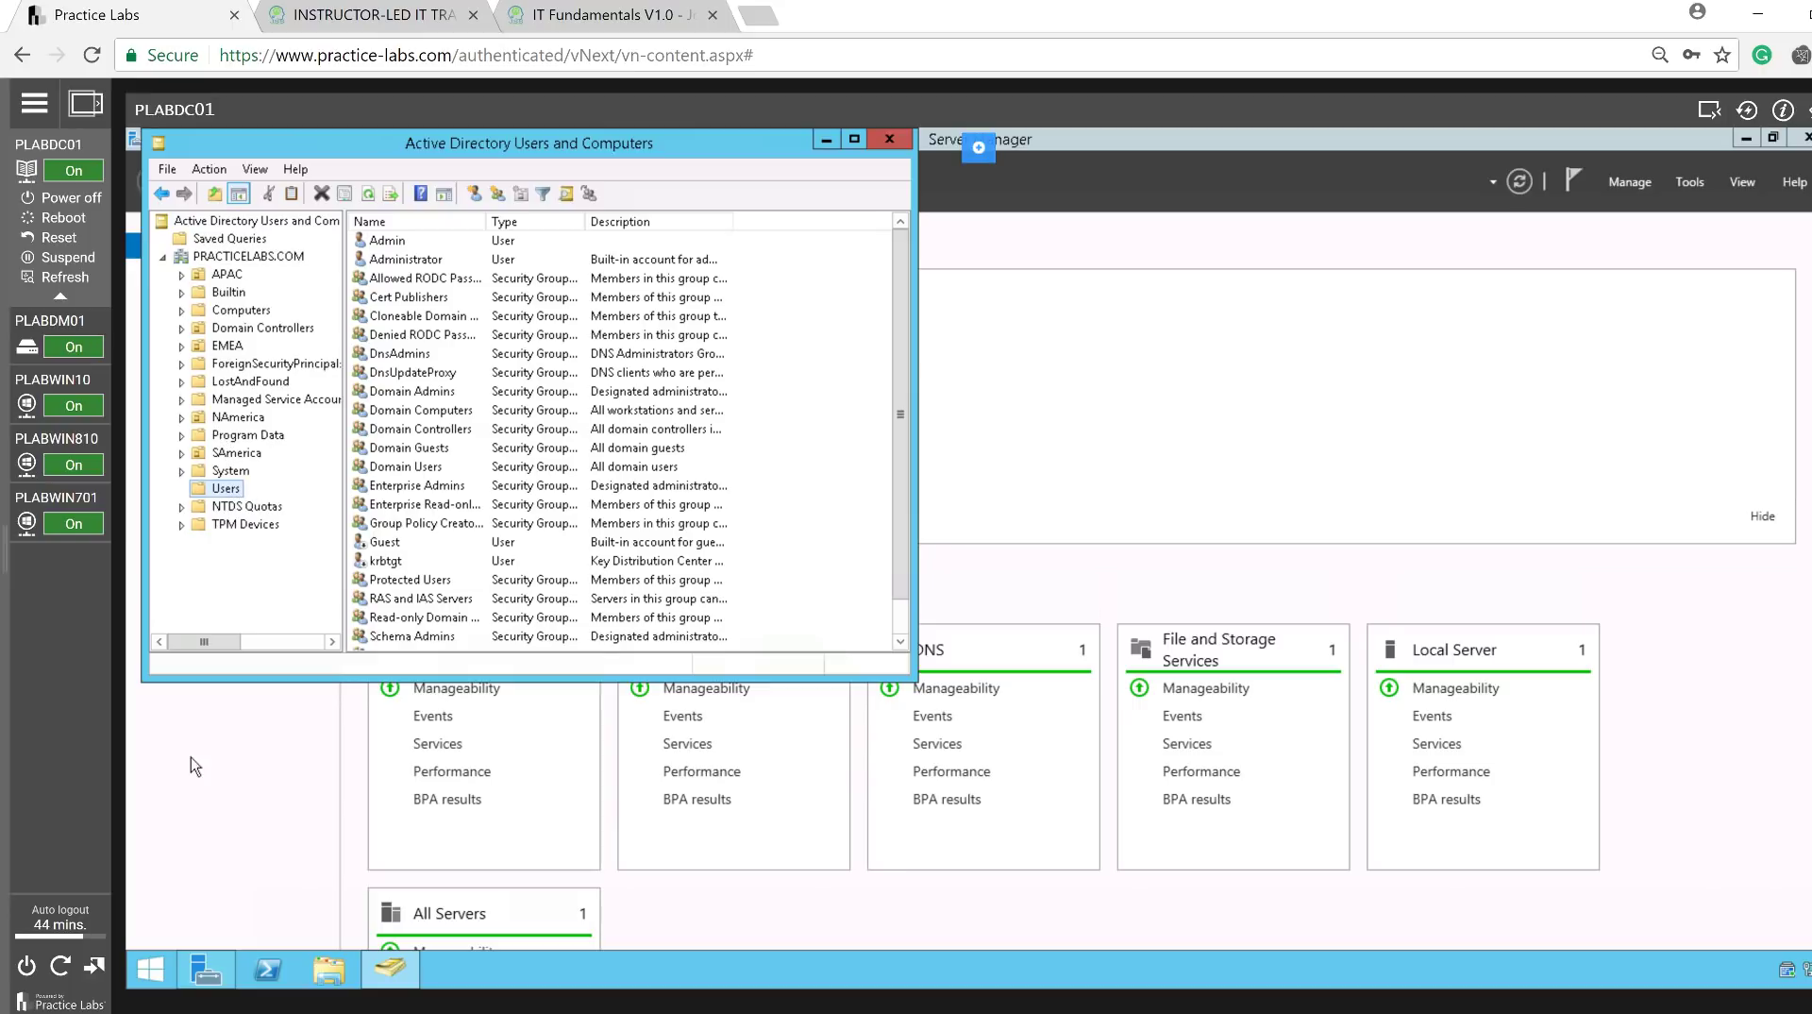
pyautogui.click(154, 969)
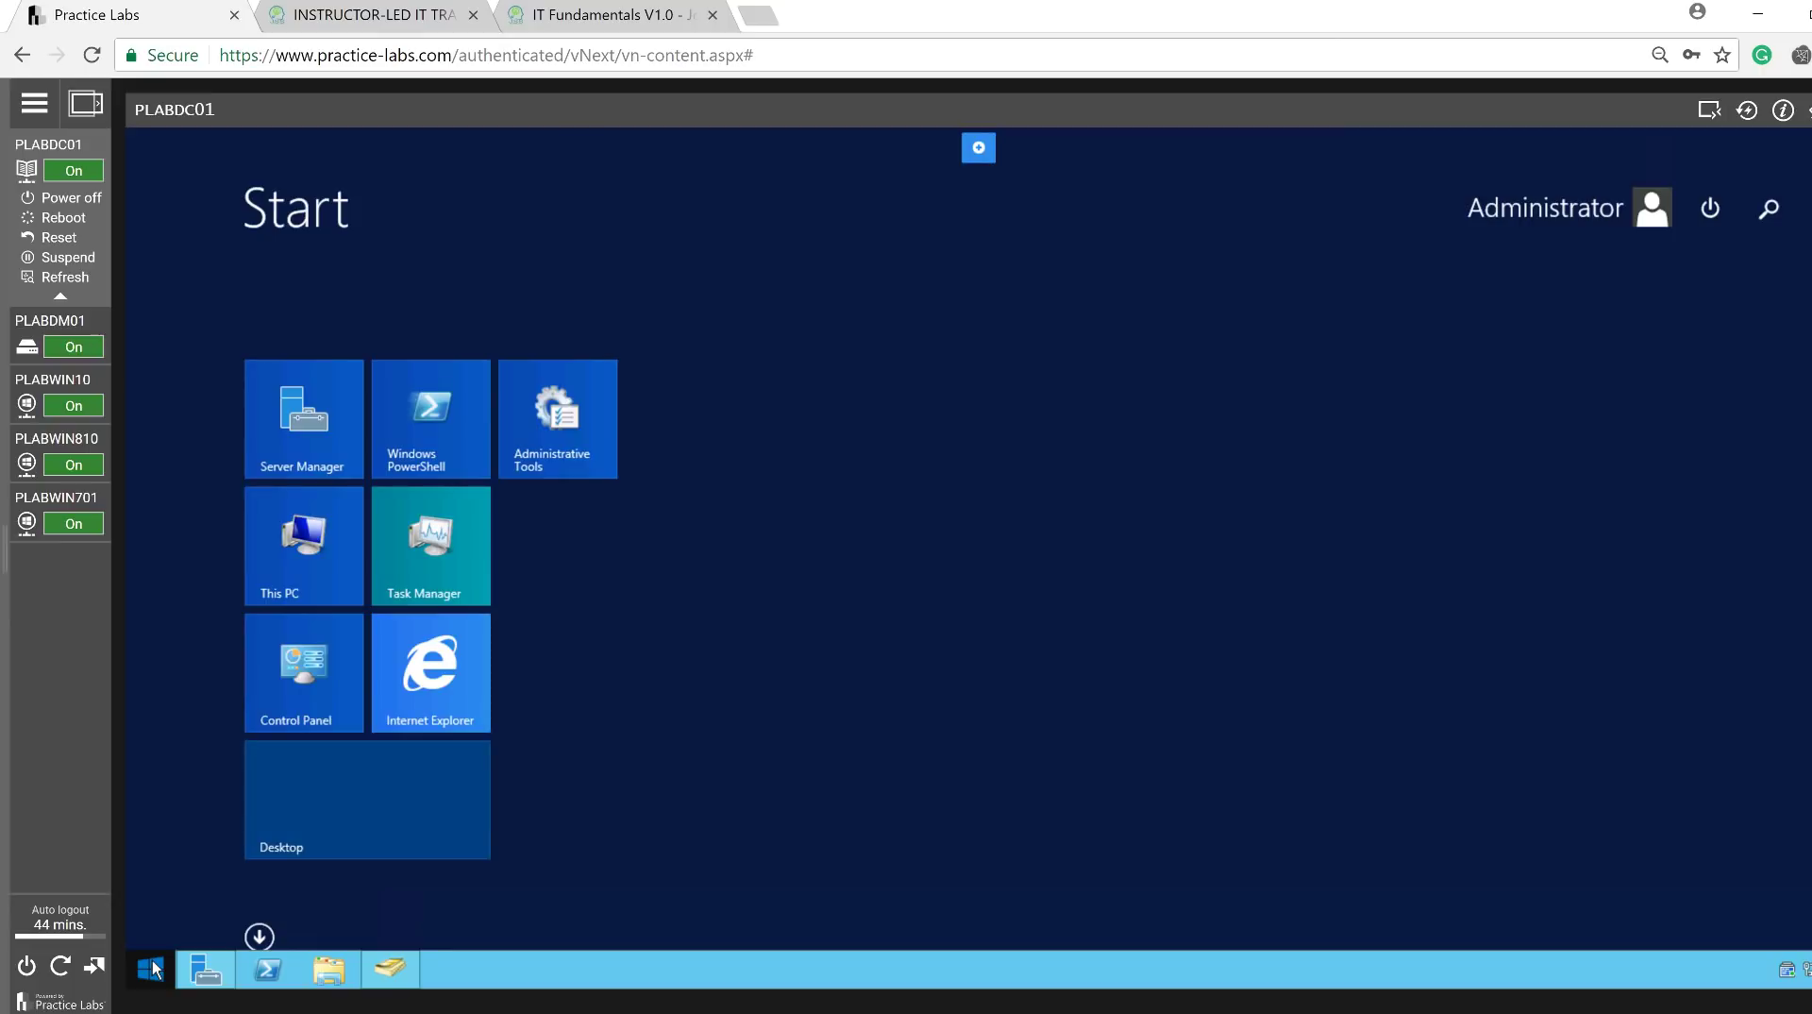
# Open the Administrative Tools folder on PLABDC01, then switch over to PLABWIN701.
pyautogui.click(552, 456)
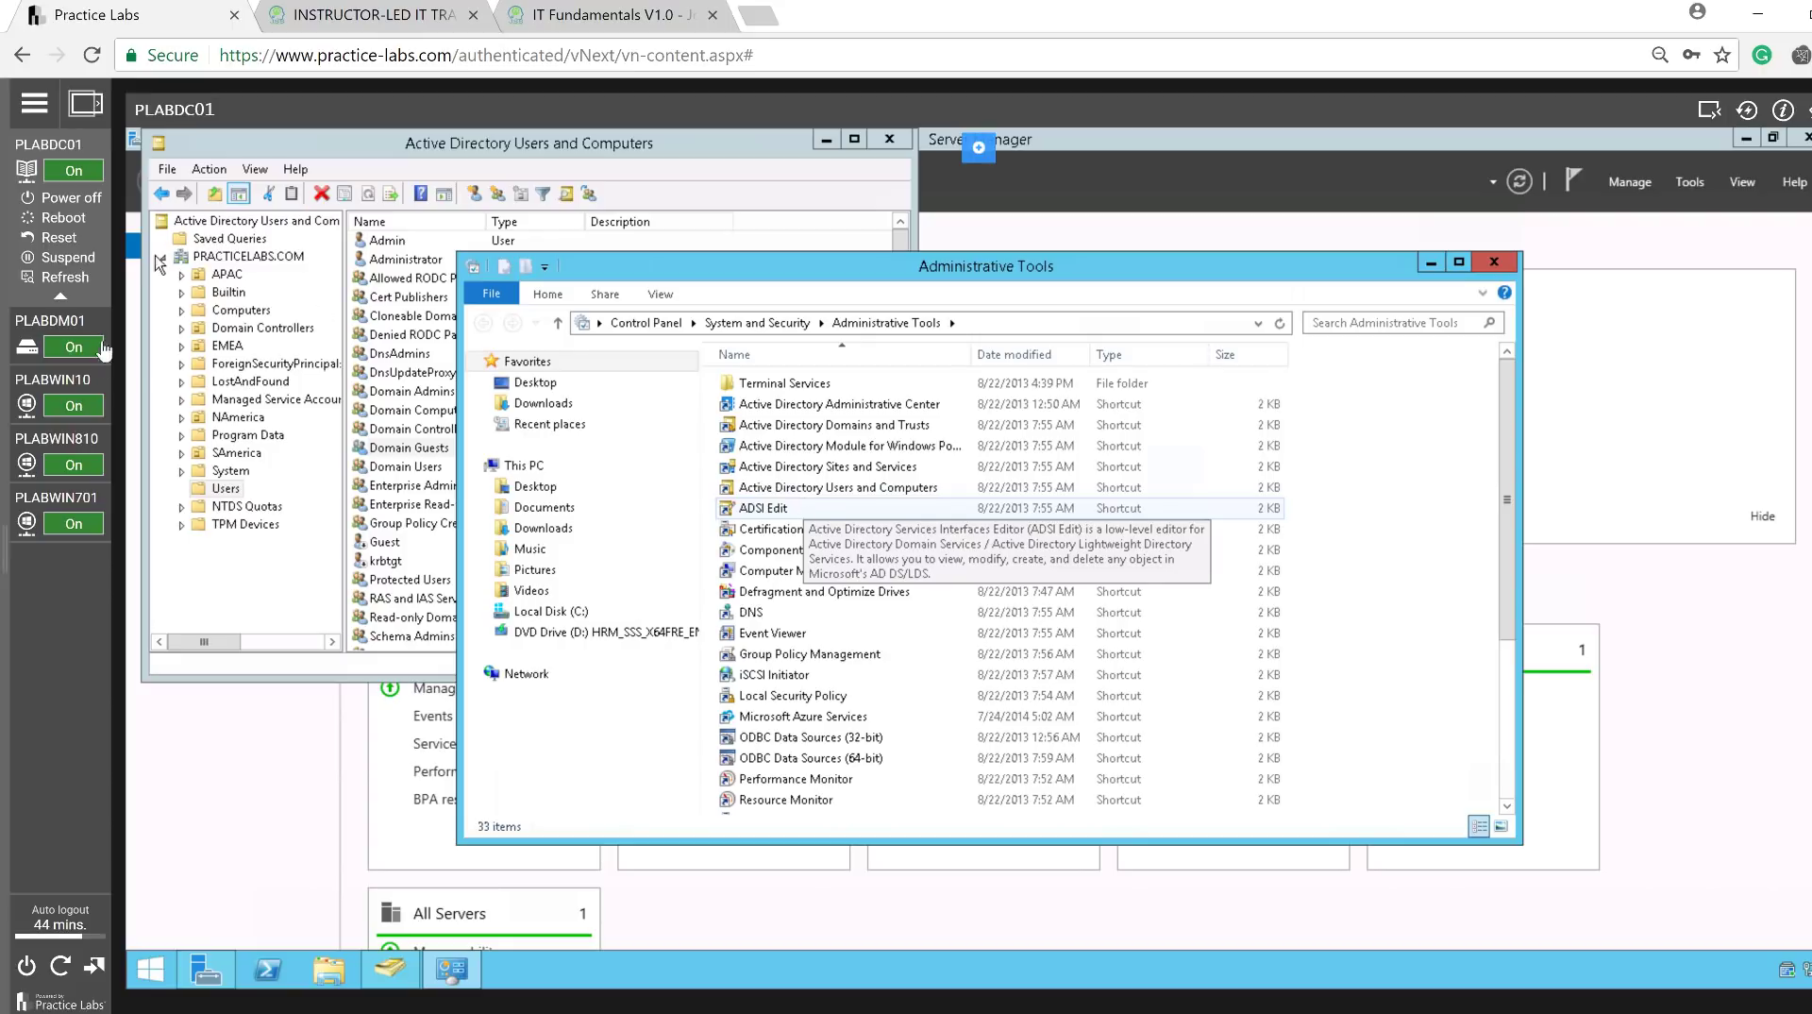
pyautogui.moveTo(54, 589)
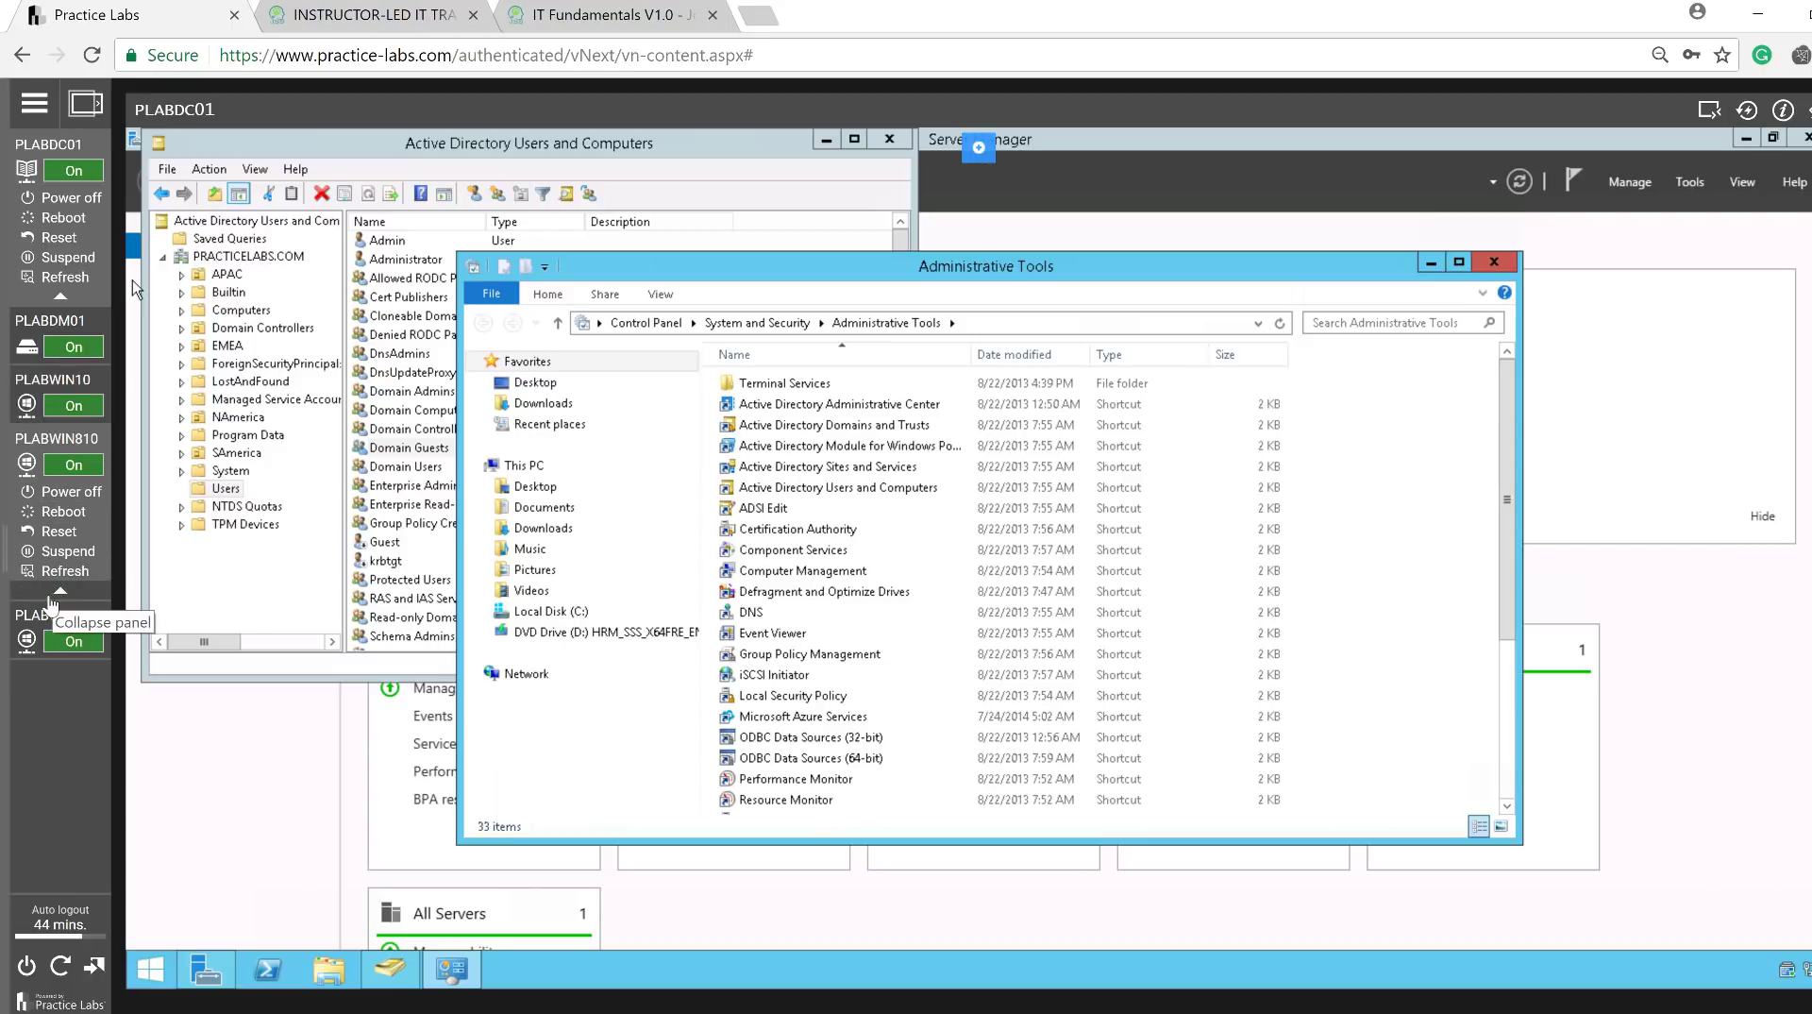
pyautogui.moveTo(51, 628)
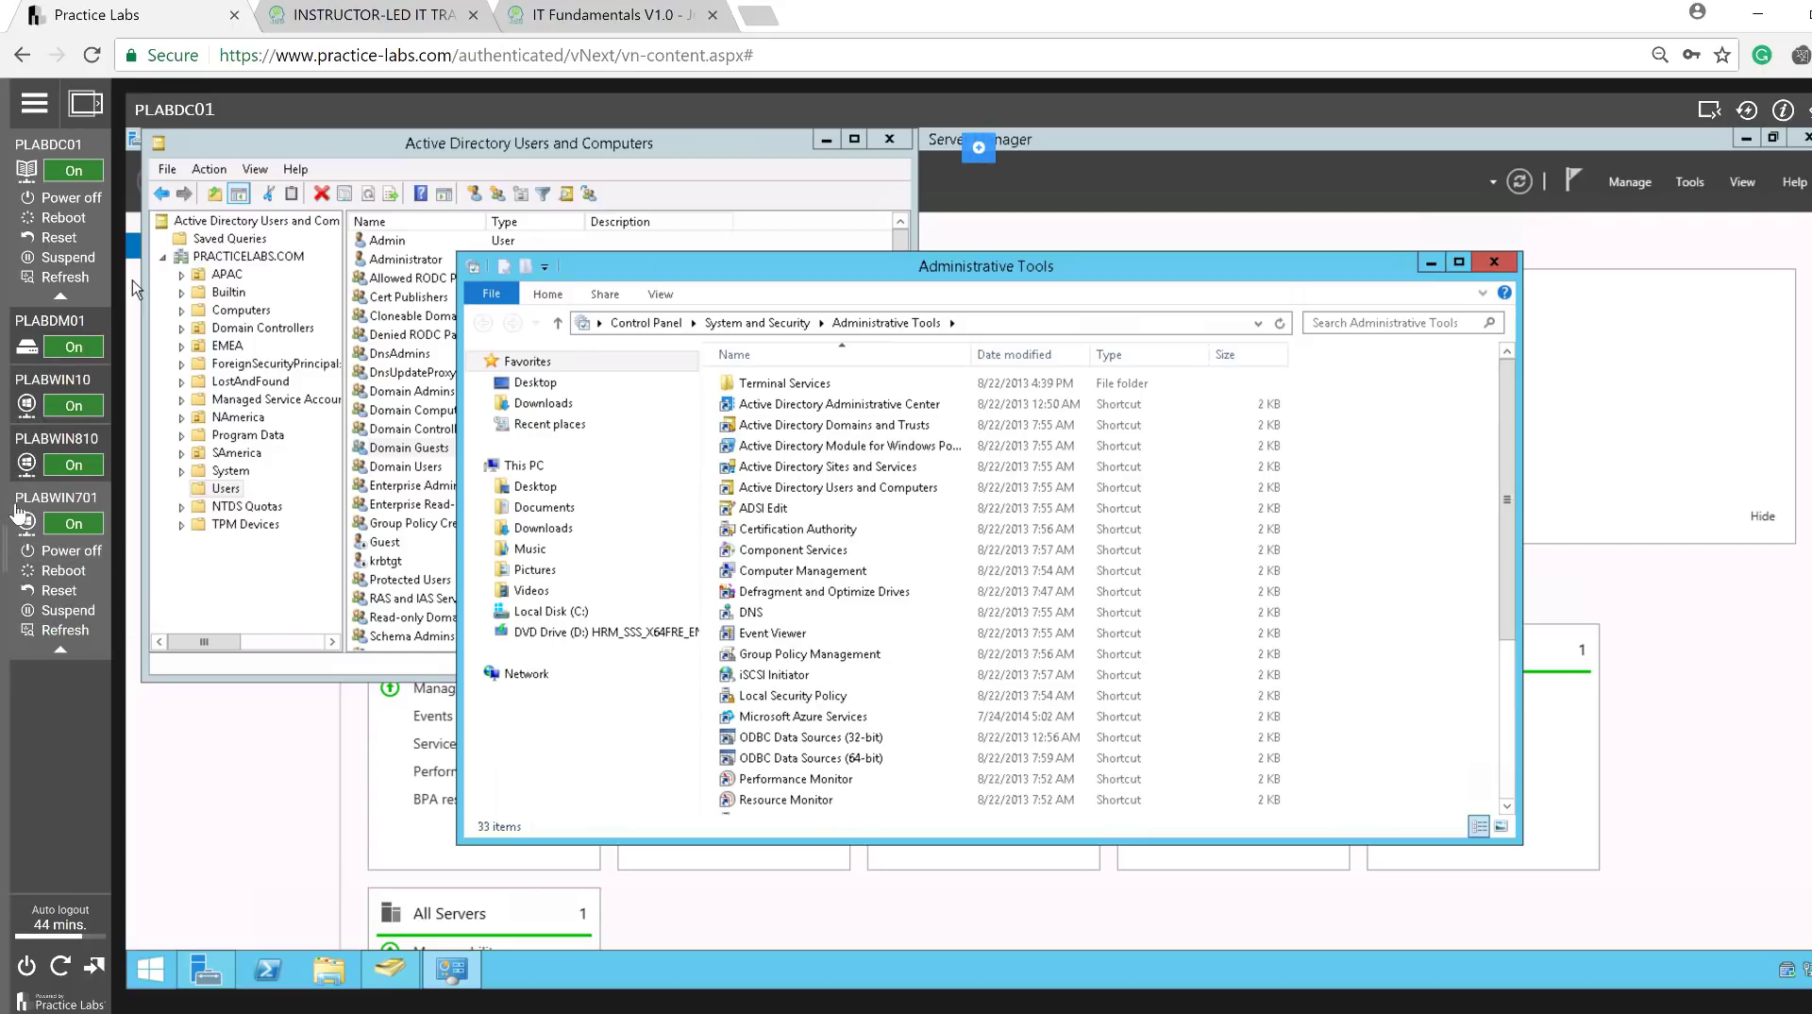
pyautogui.click(29, 521)
pyautogui.moveTo(71, 295)
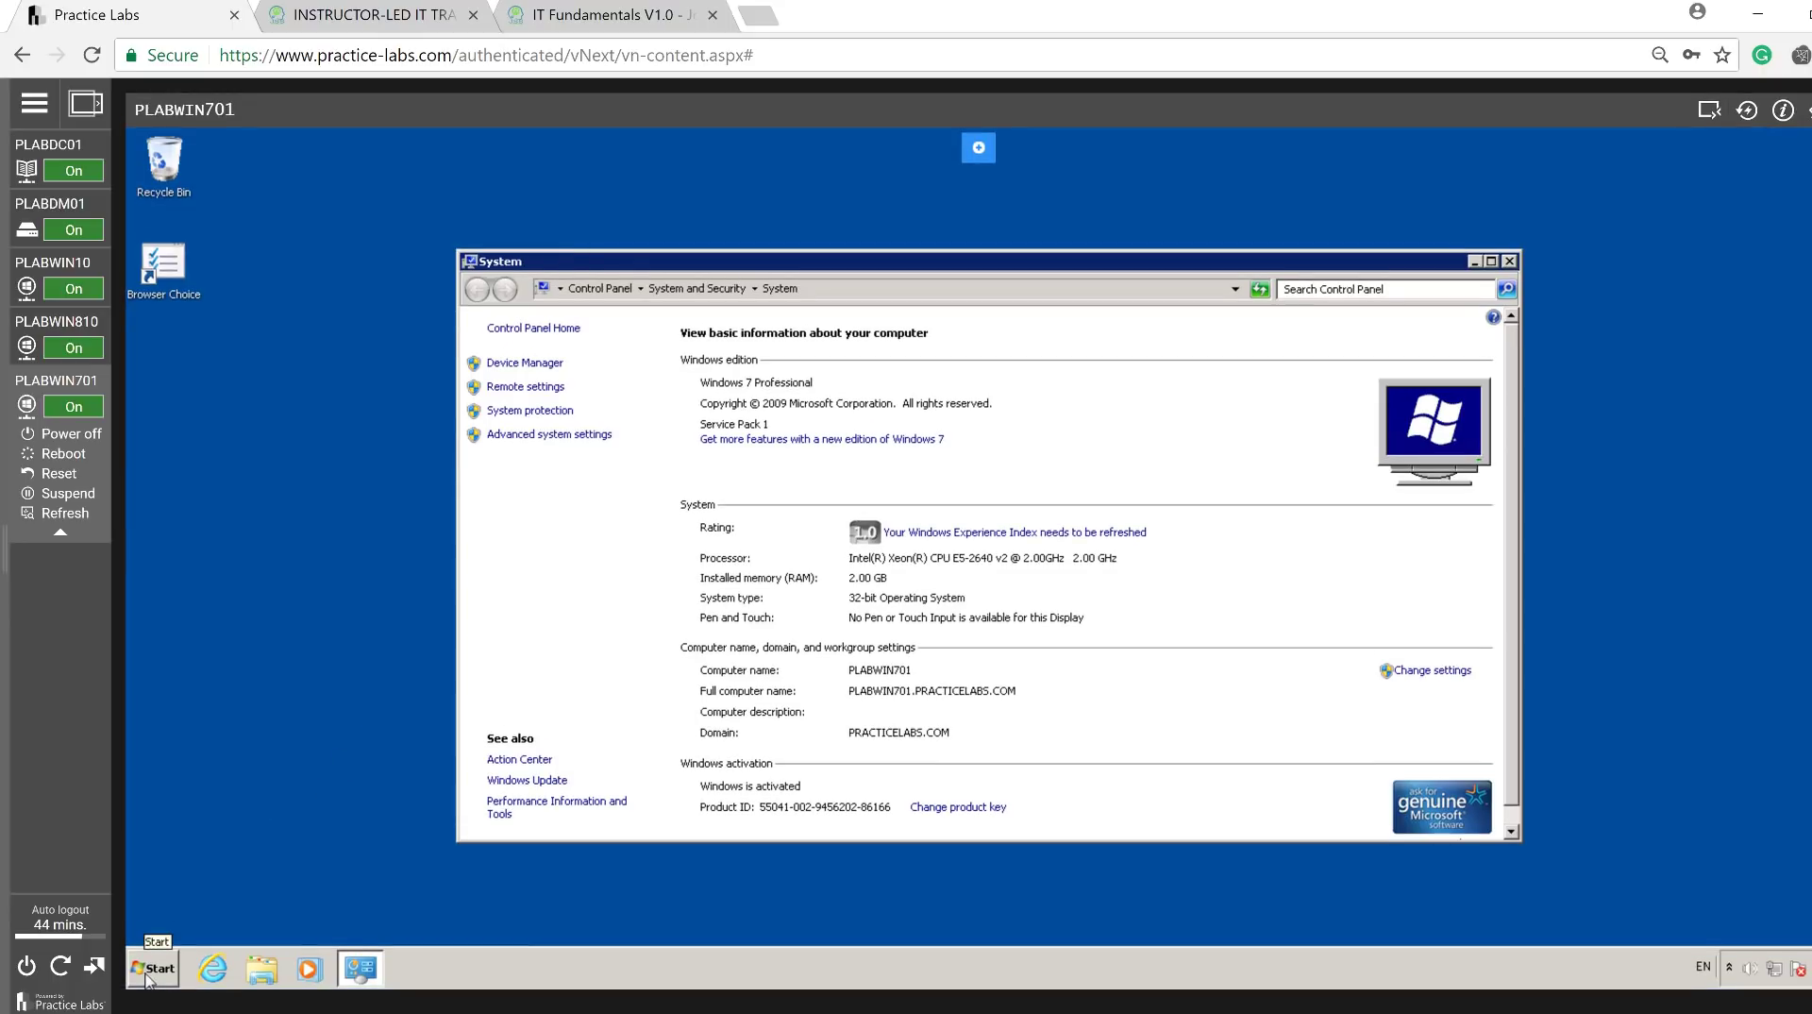
# Open a Command Prompt on PLABWIN701 by searching for cmd.
pyautogui.click(152, 968)
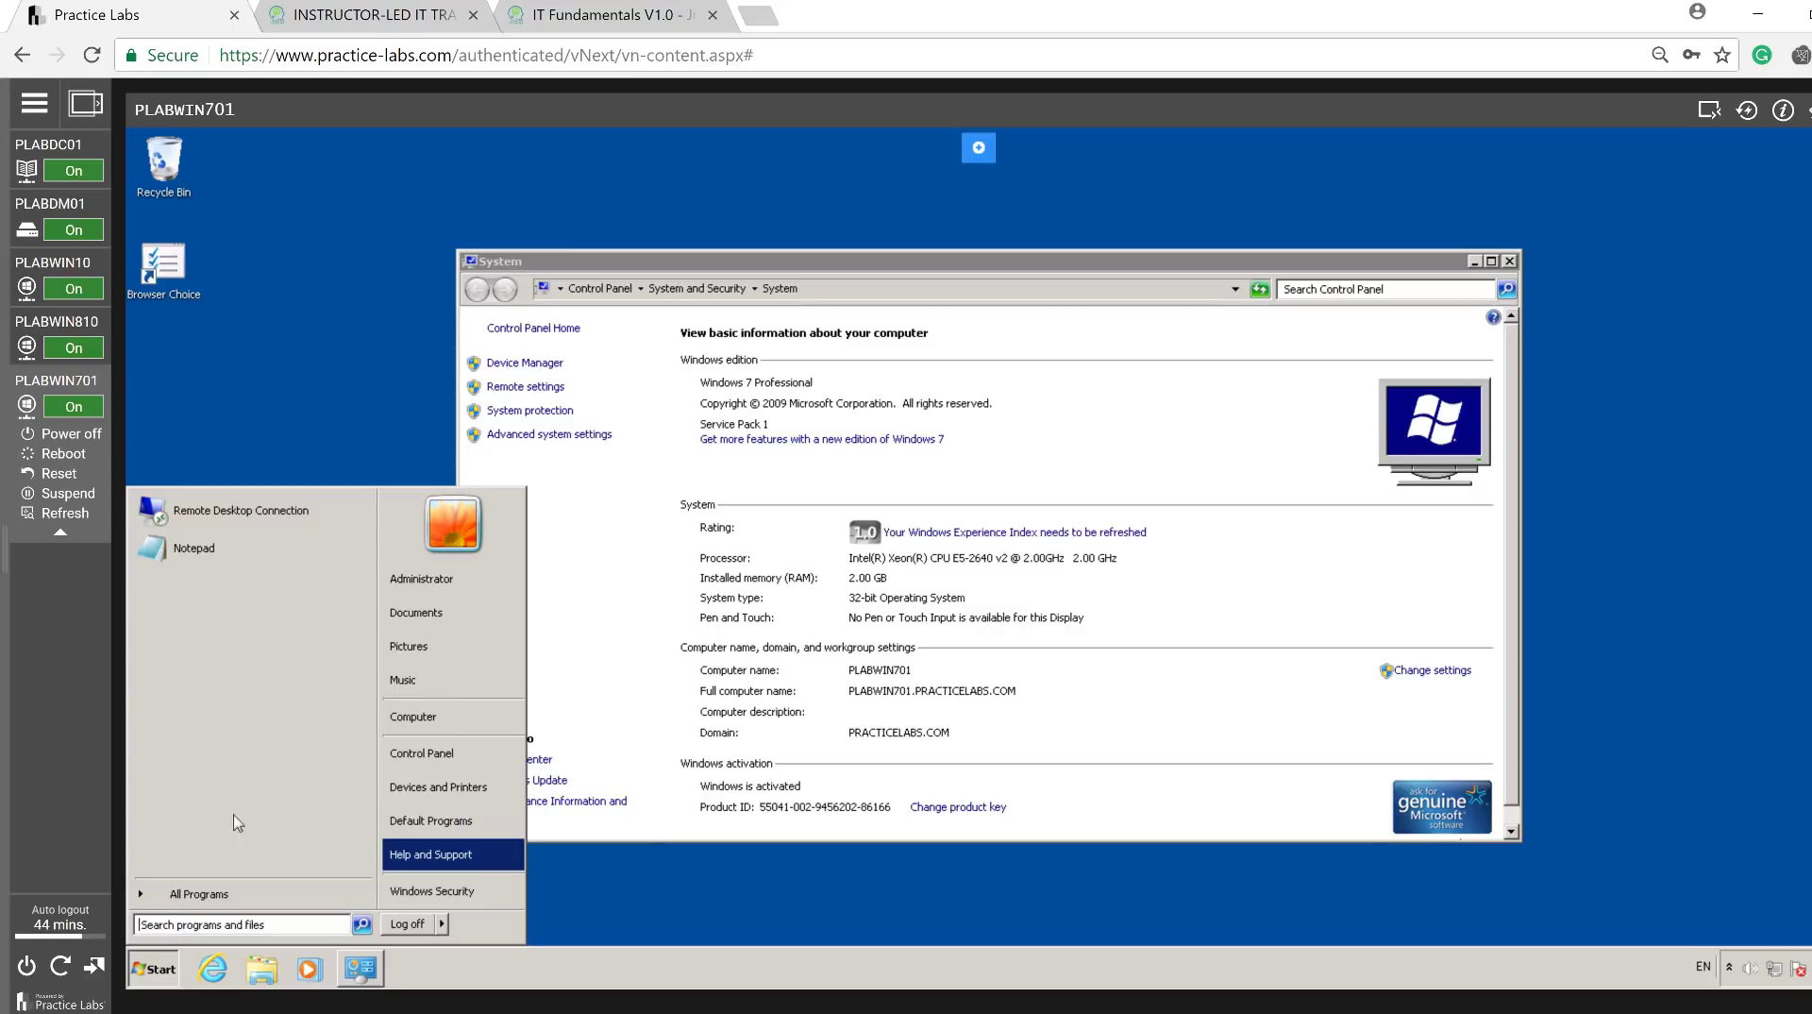
pyautogui.press('Escape')
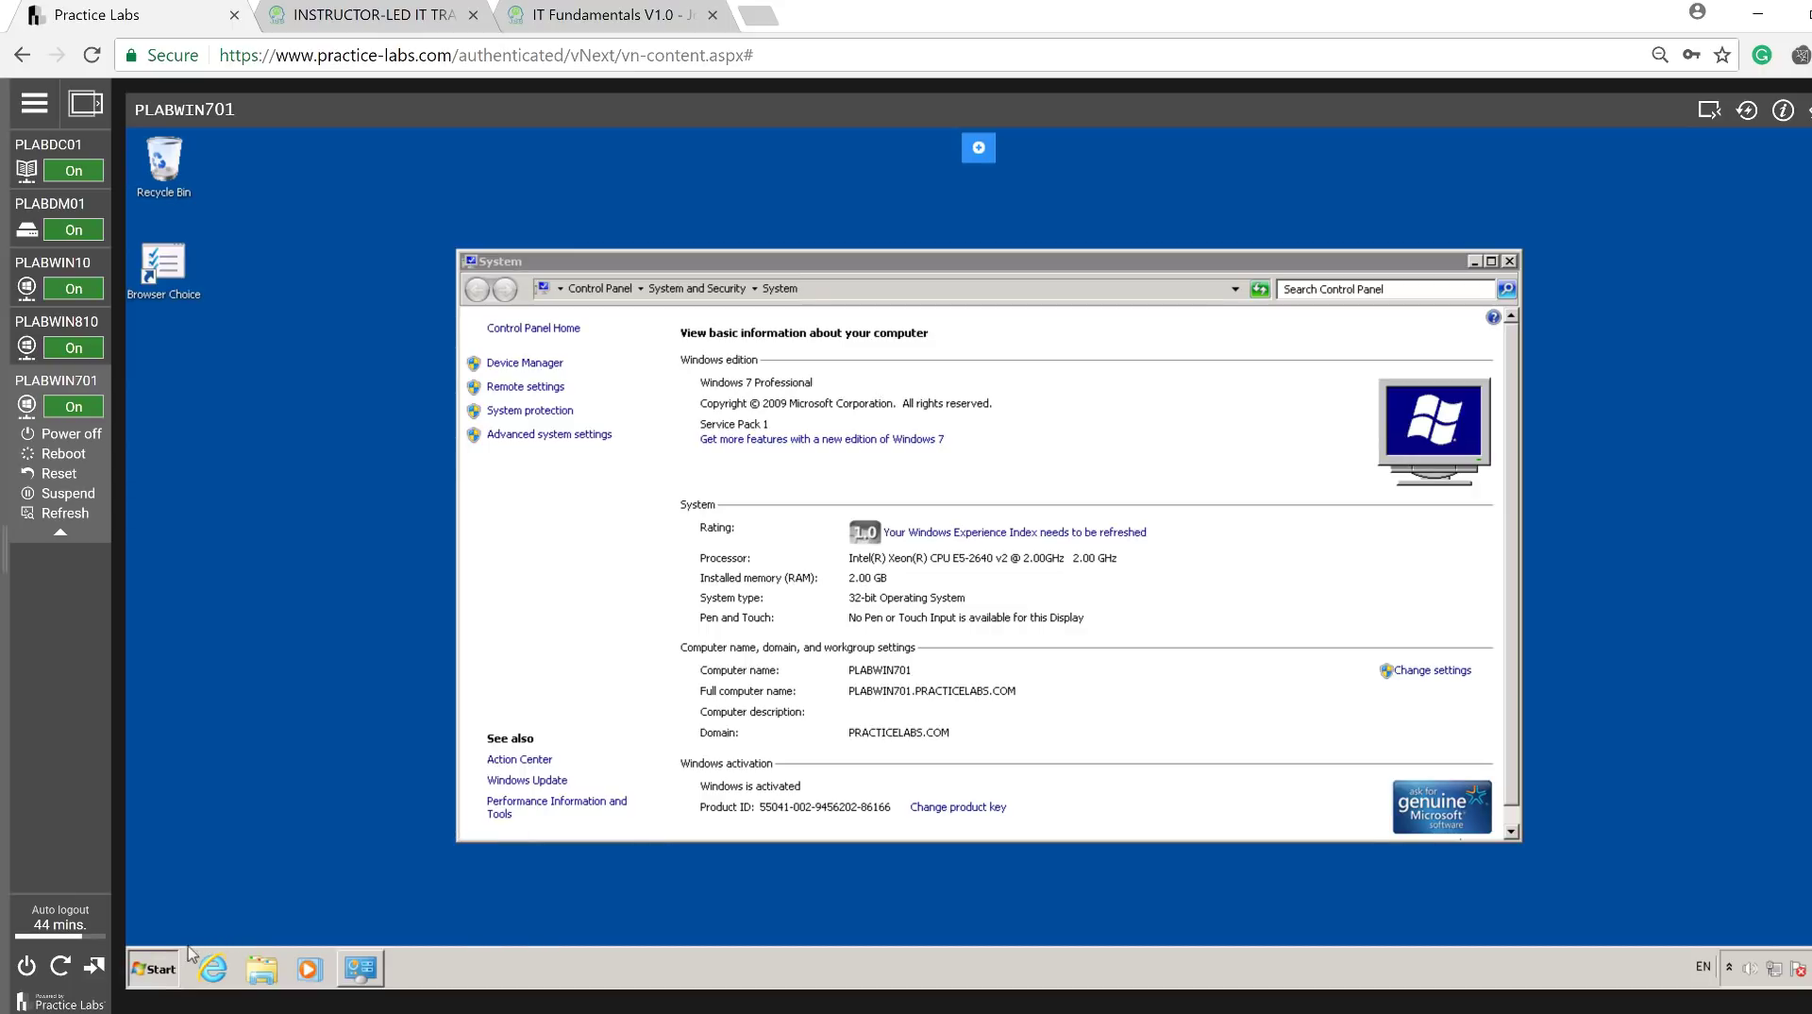
pyautogui.press('super')
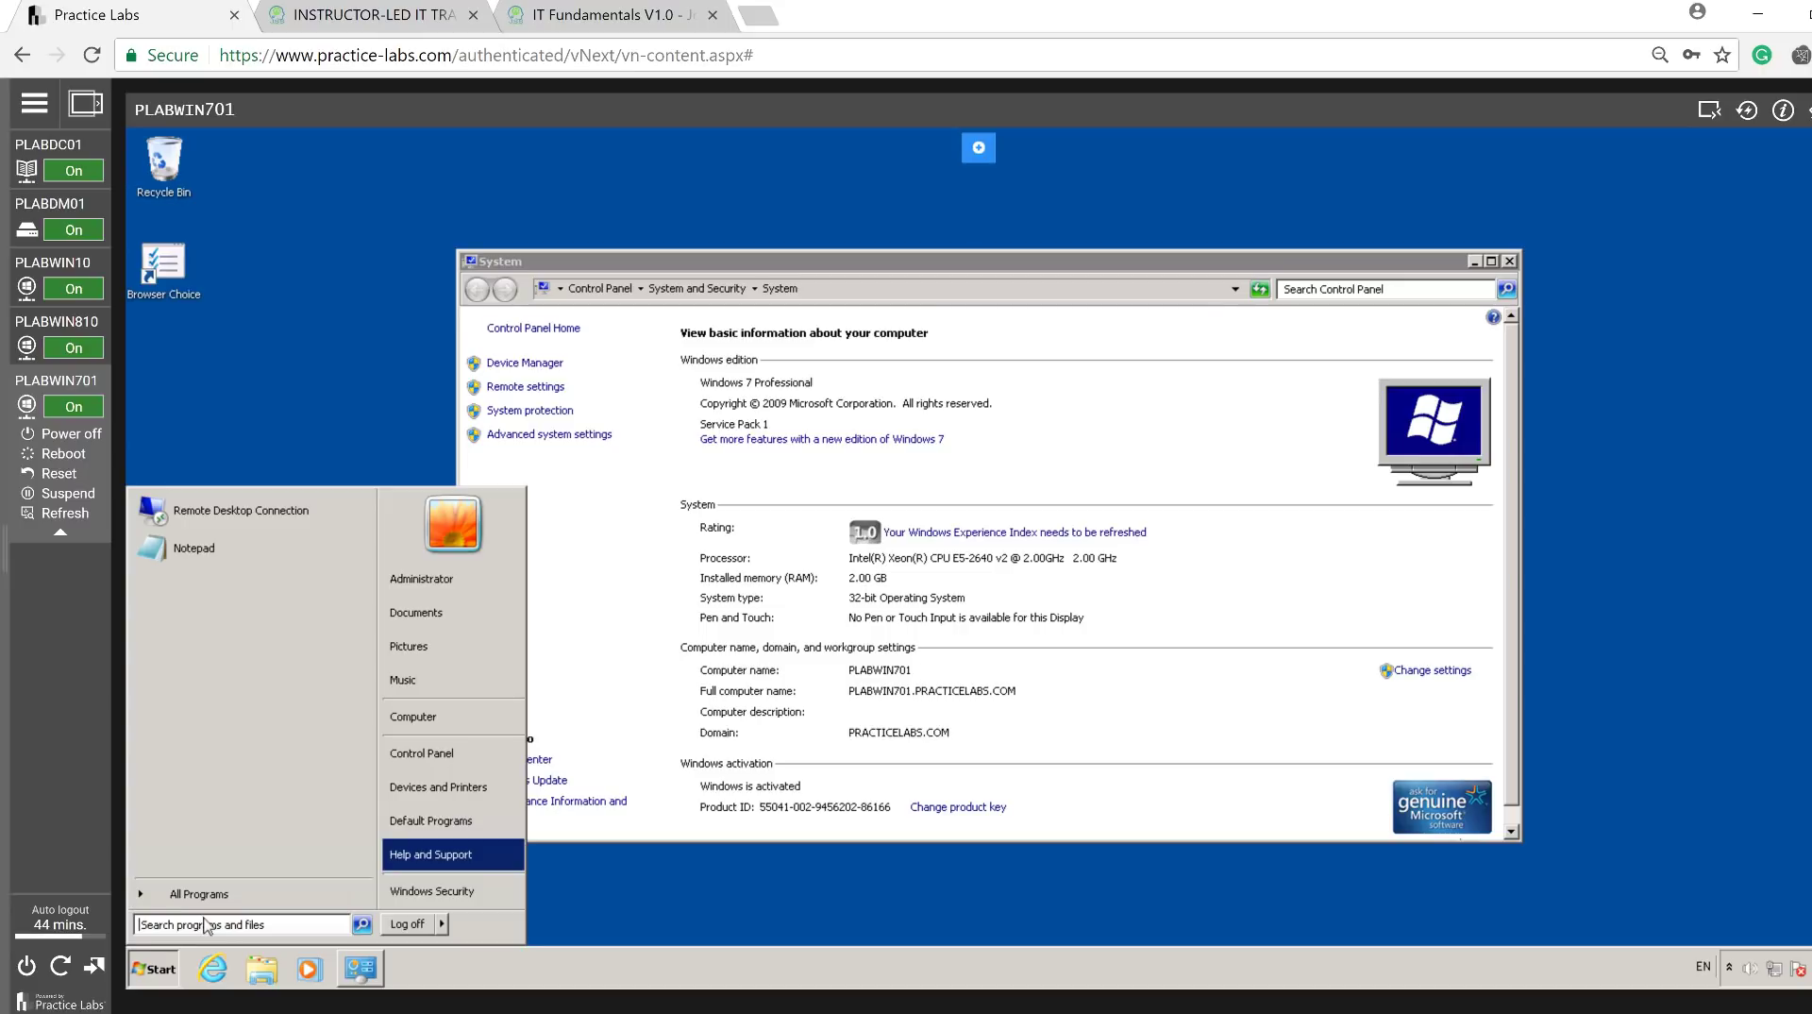
pyautogui.click(208, 924)
pyautogui.write('cmd')
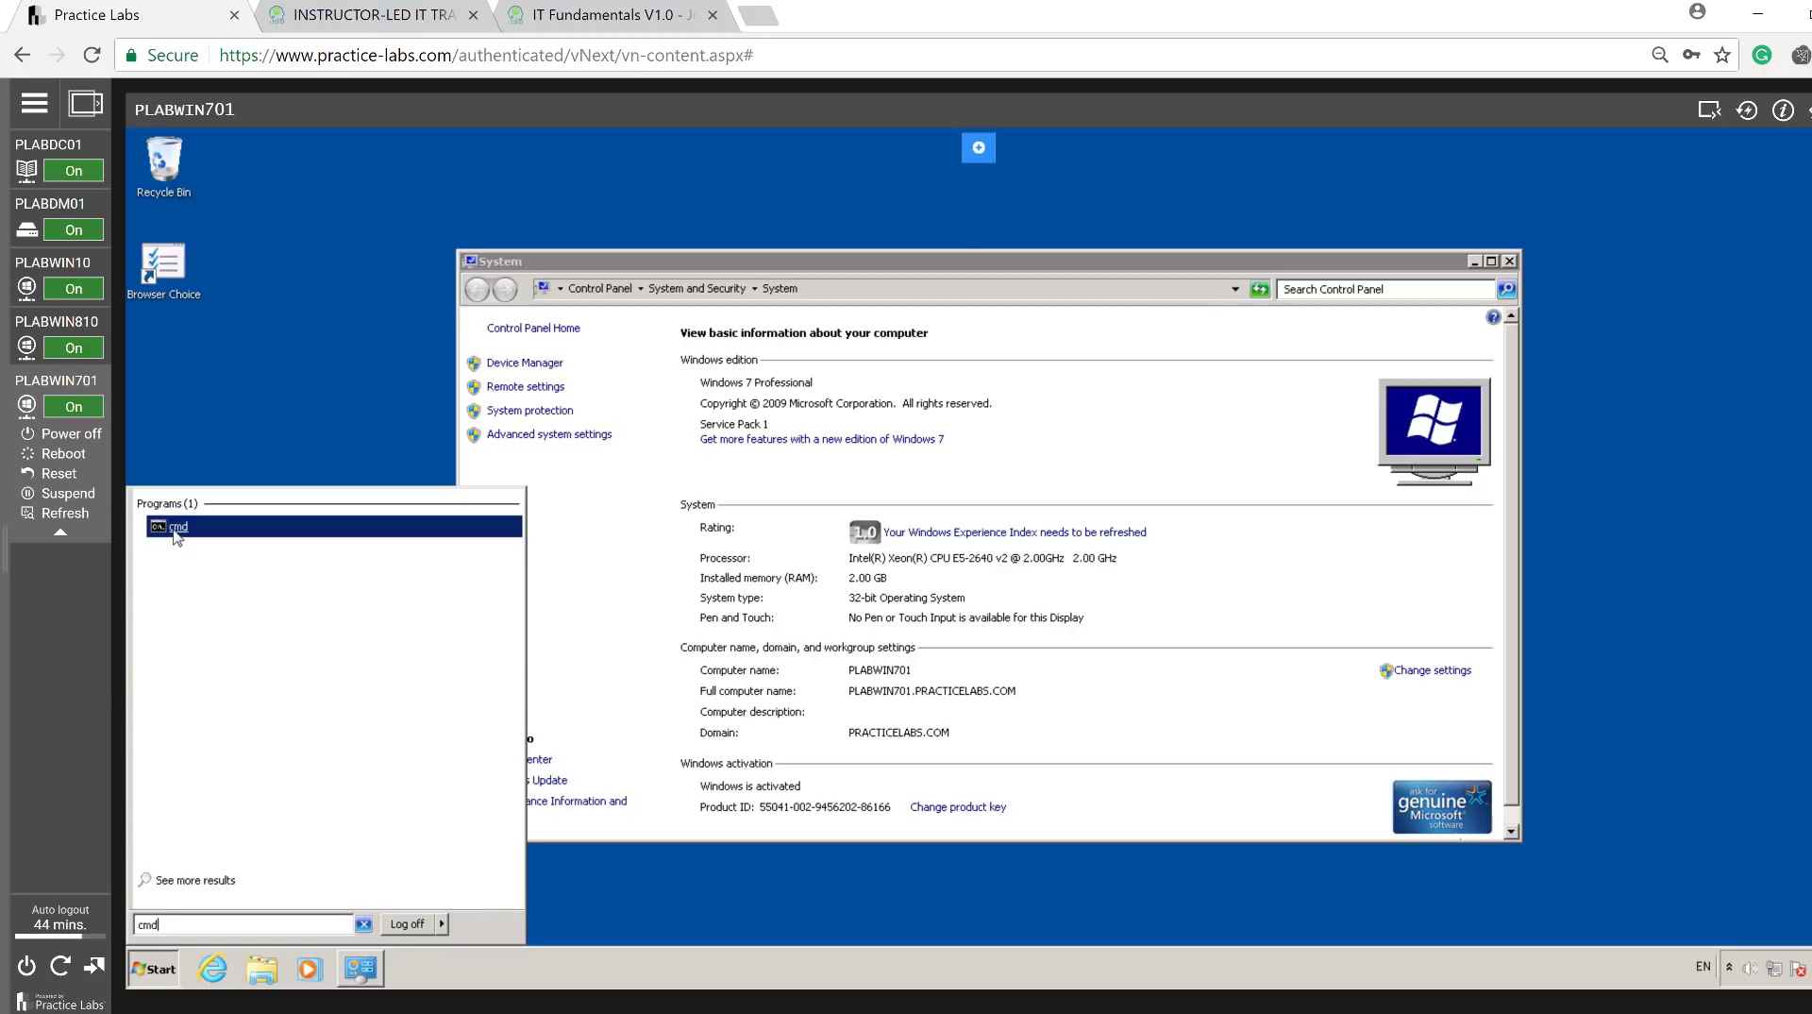
pyautogui.click(176, 527)
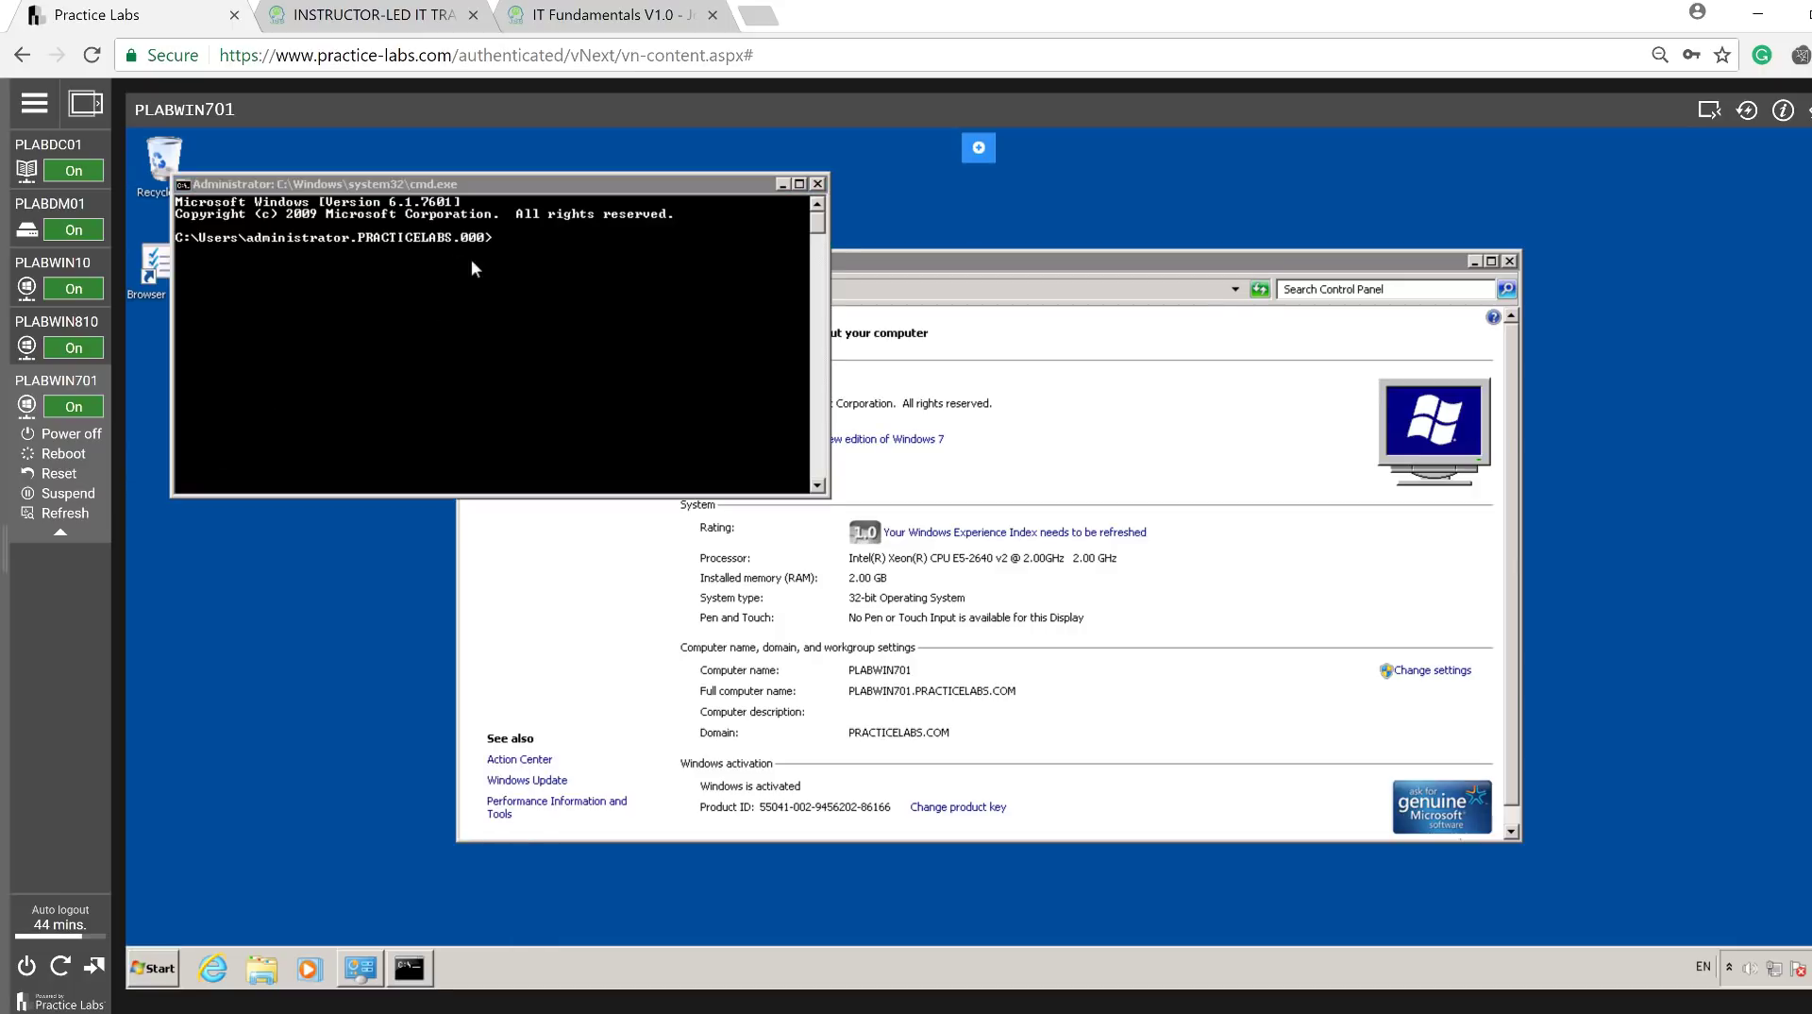
pyautogui.click(523, 251)
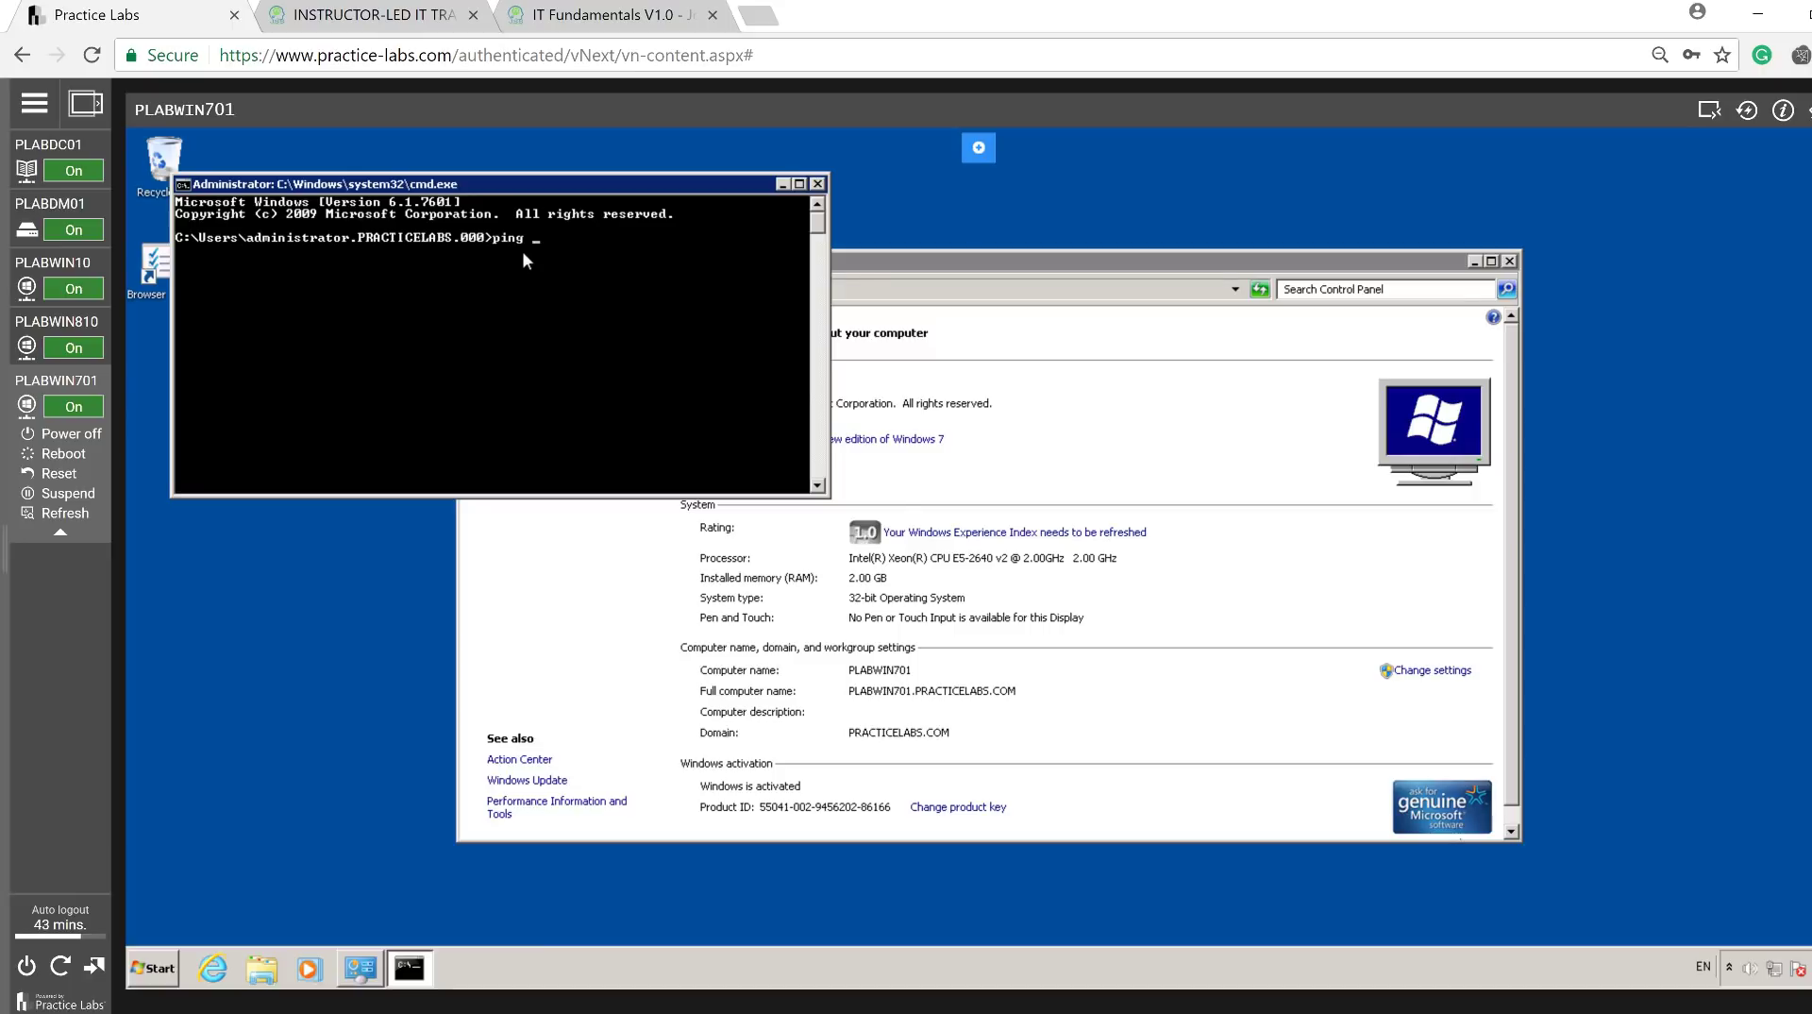
# Ping plabwin10, repeat with -4 to get 0% loss from 192.168.0.3, then close the prompt.
pyautogui.write('abwin10')
pyautogui.press('Return')
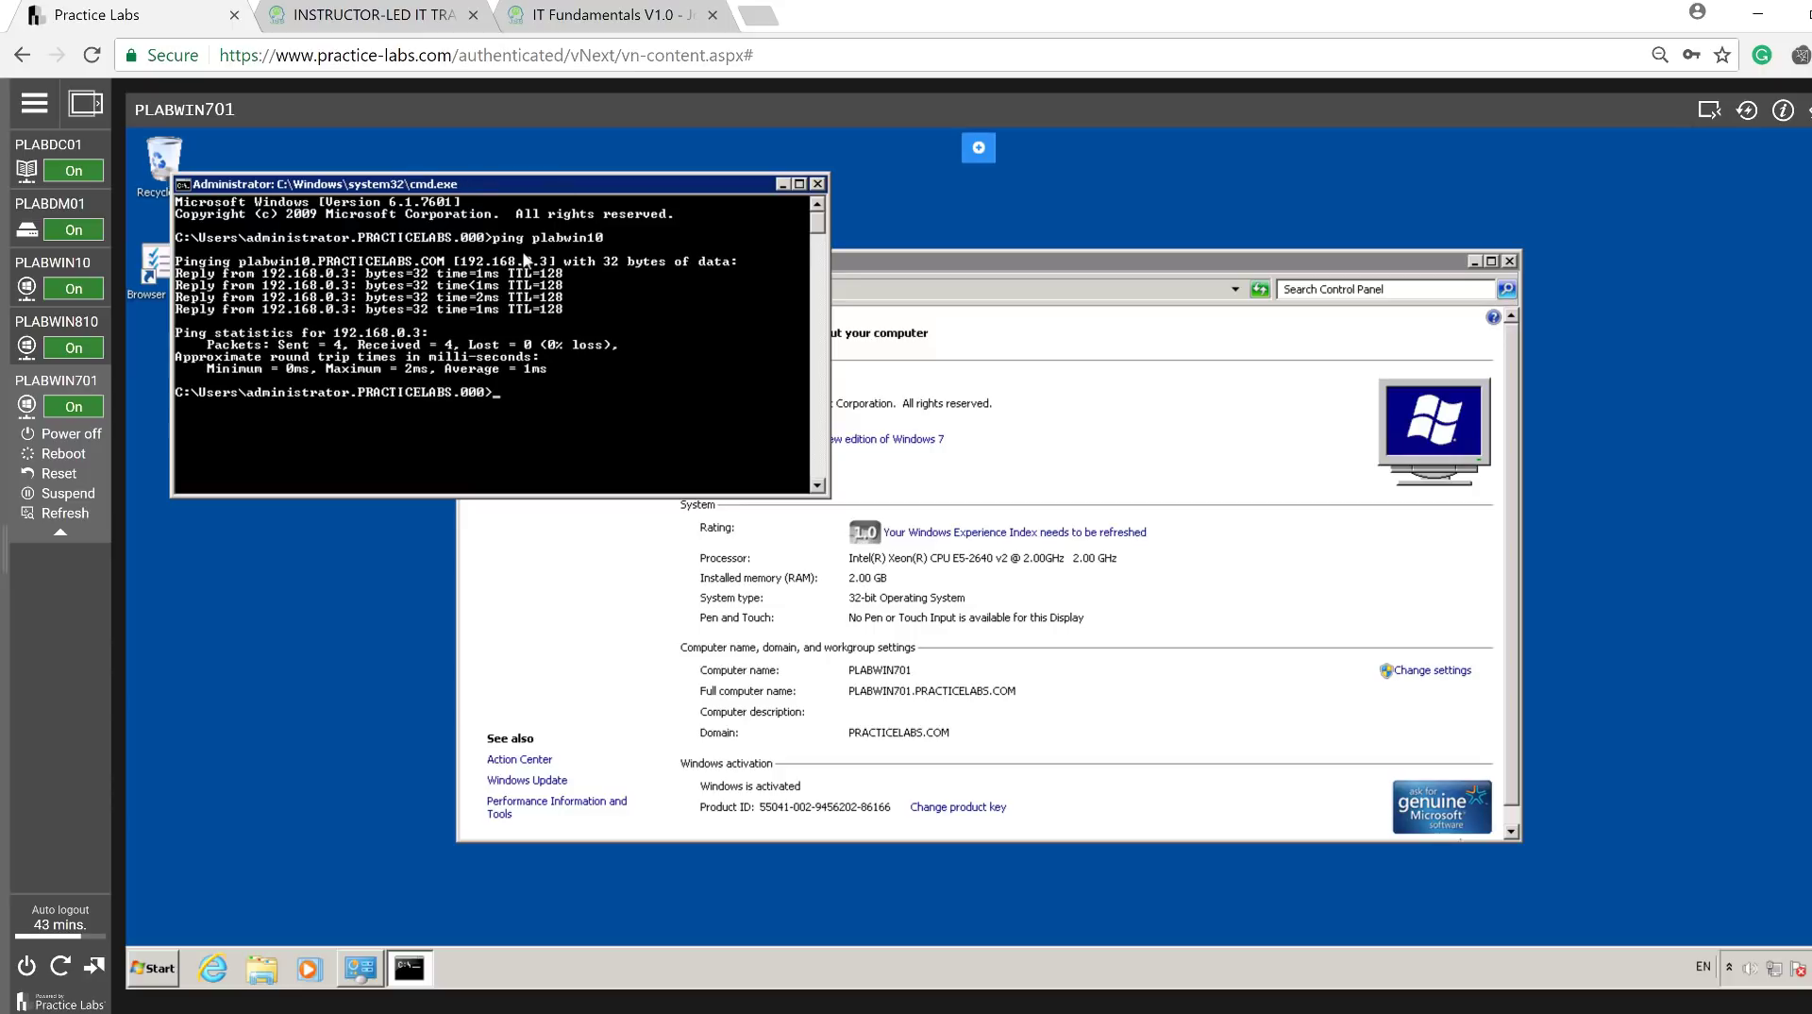
pyautogui.press('Up')
pyautogui.press('Return')
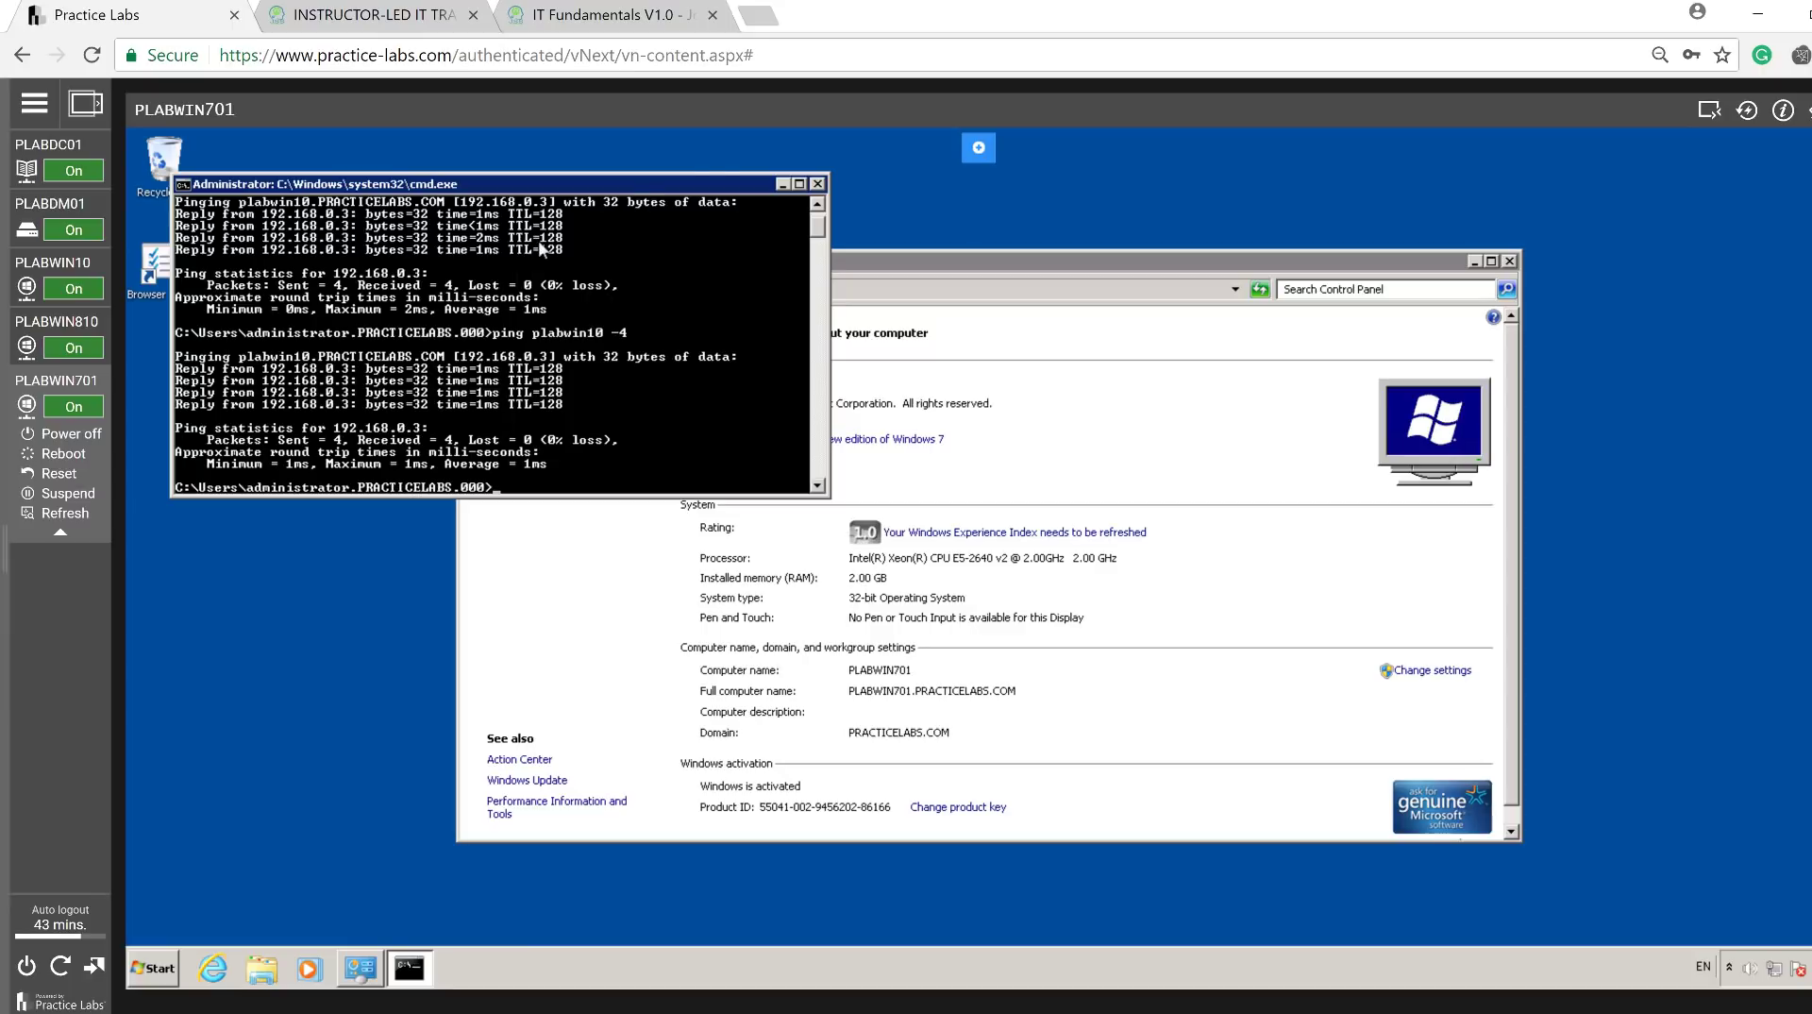
pyautogui.click(817, 184)
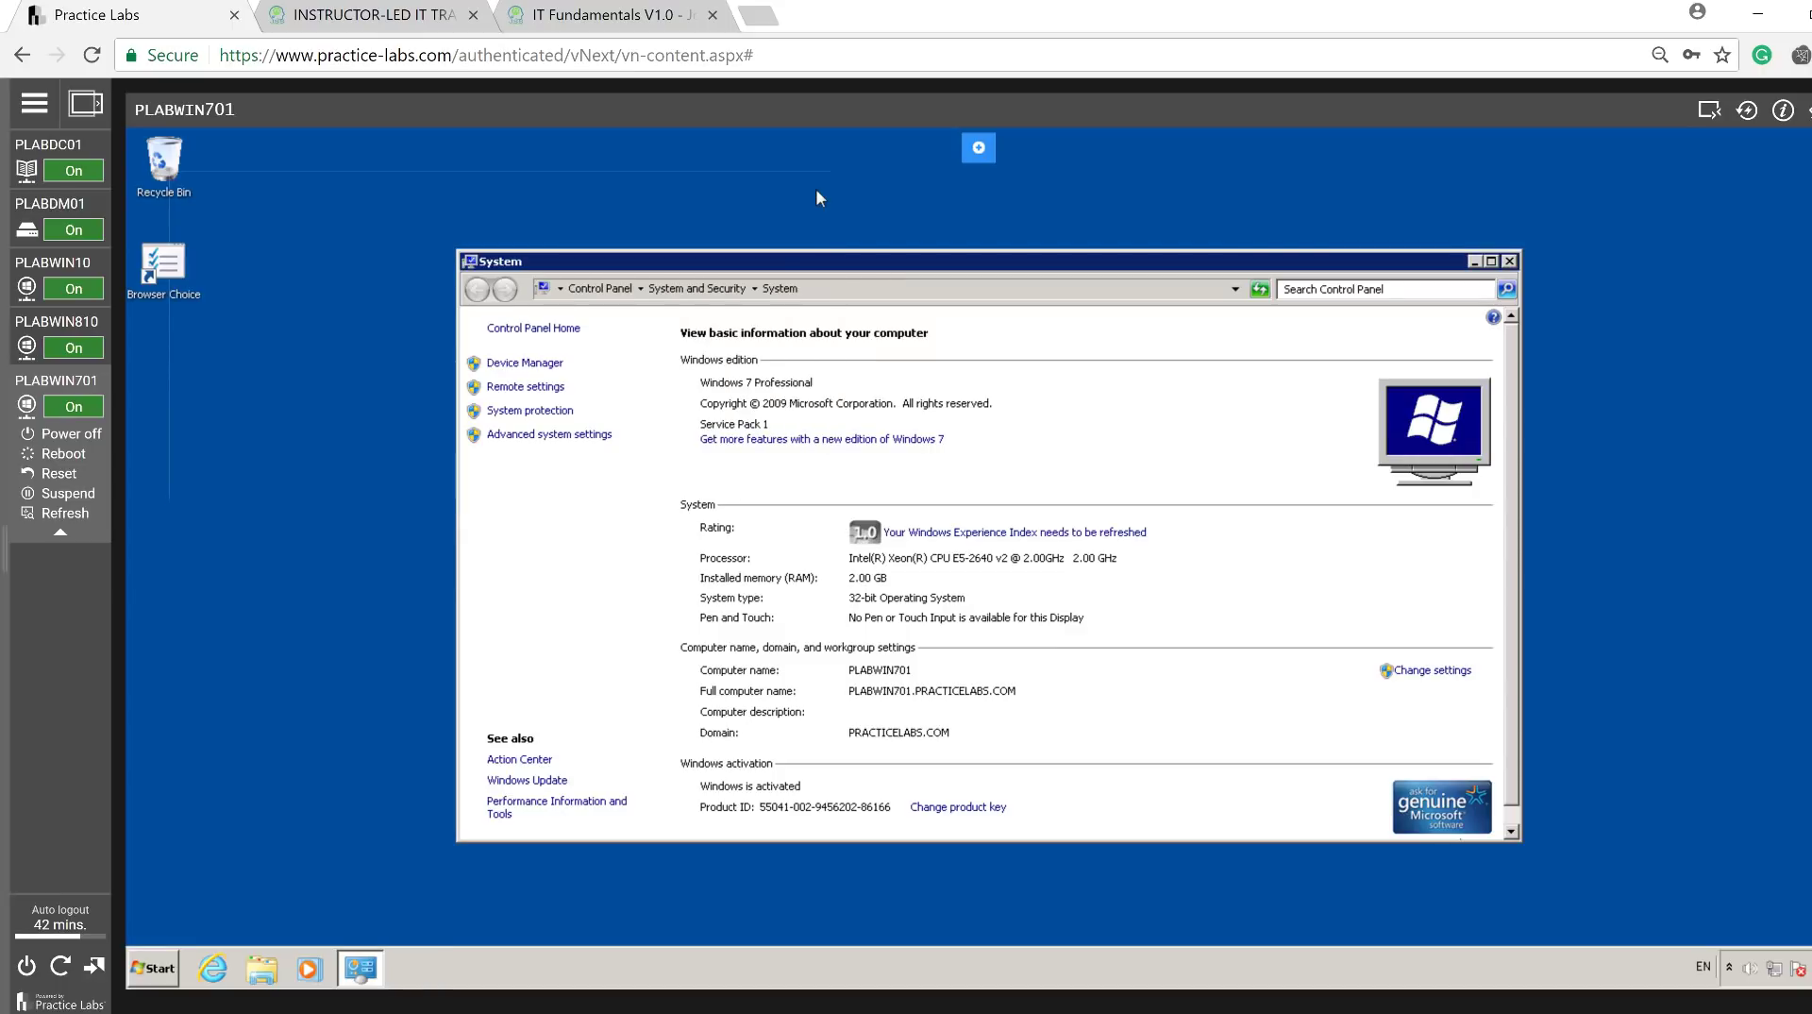
# Start a Remote Desktop Connection to plabwin810 and choose Use another account.
pyautogui.moveTo(97, 330)
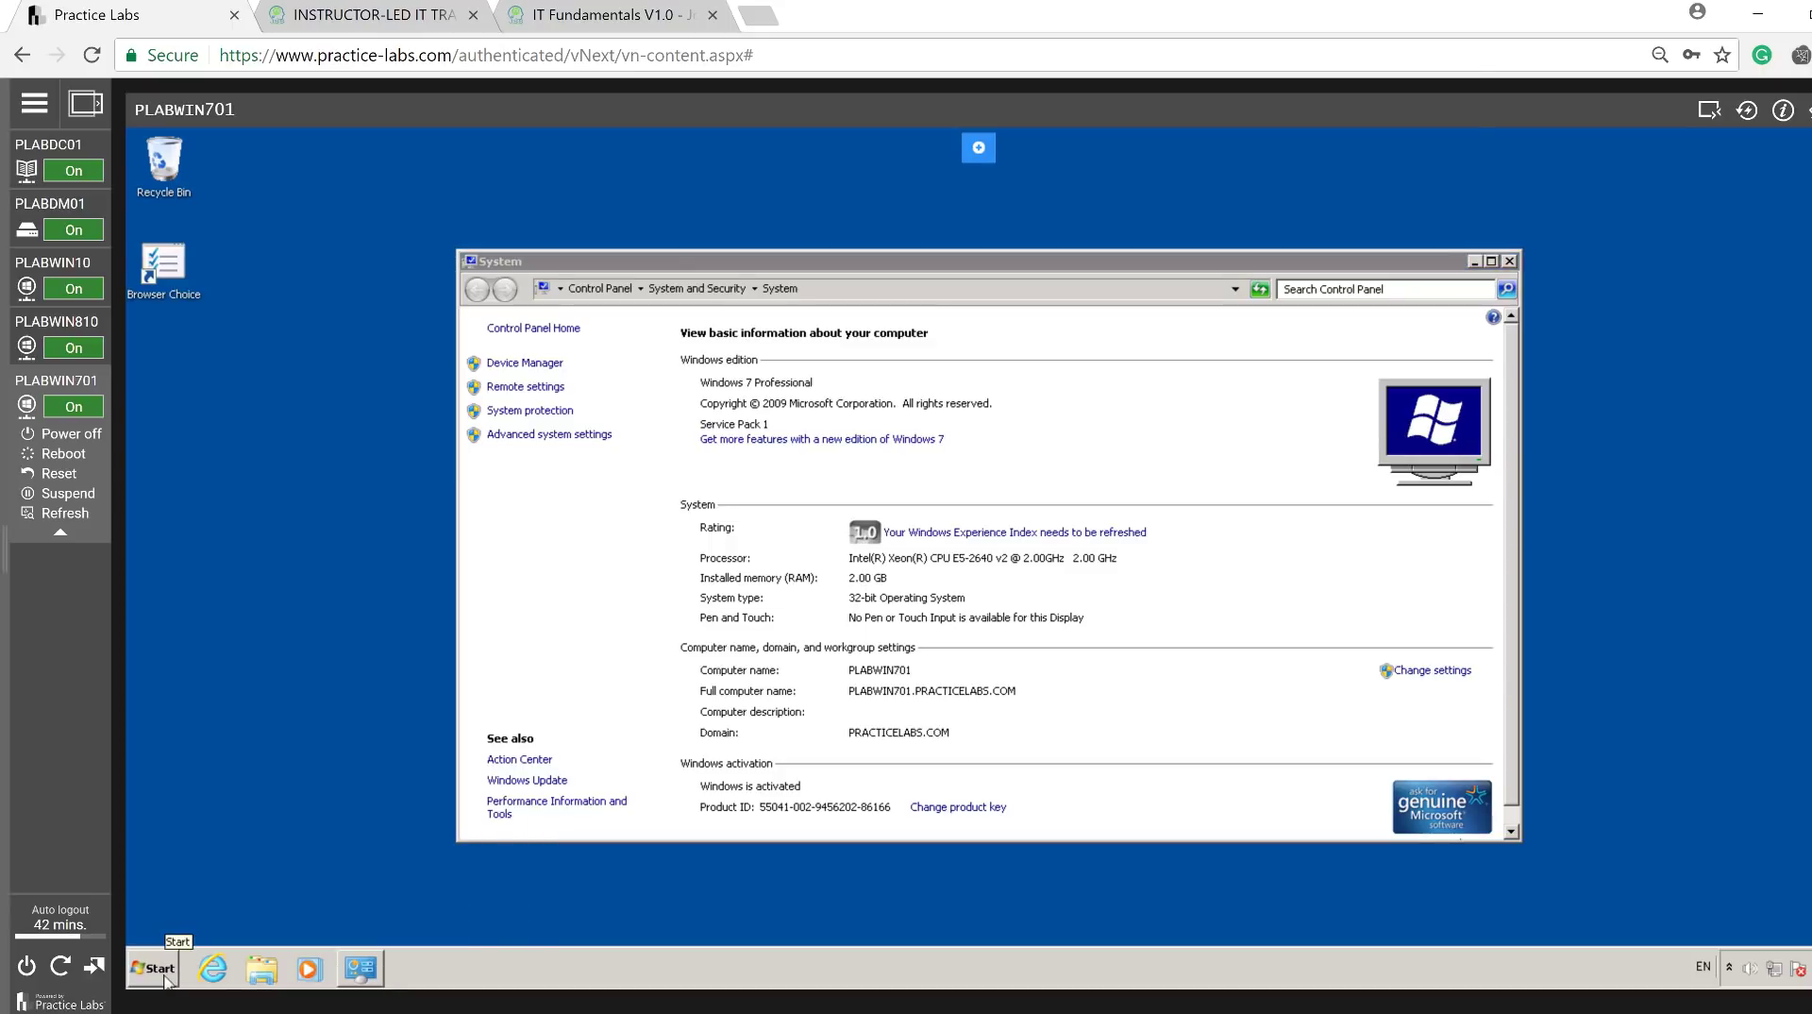
pyautogui.click(161, 968)
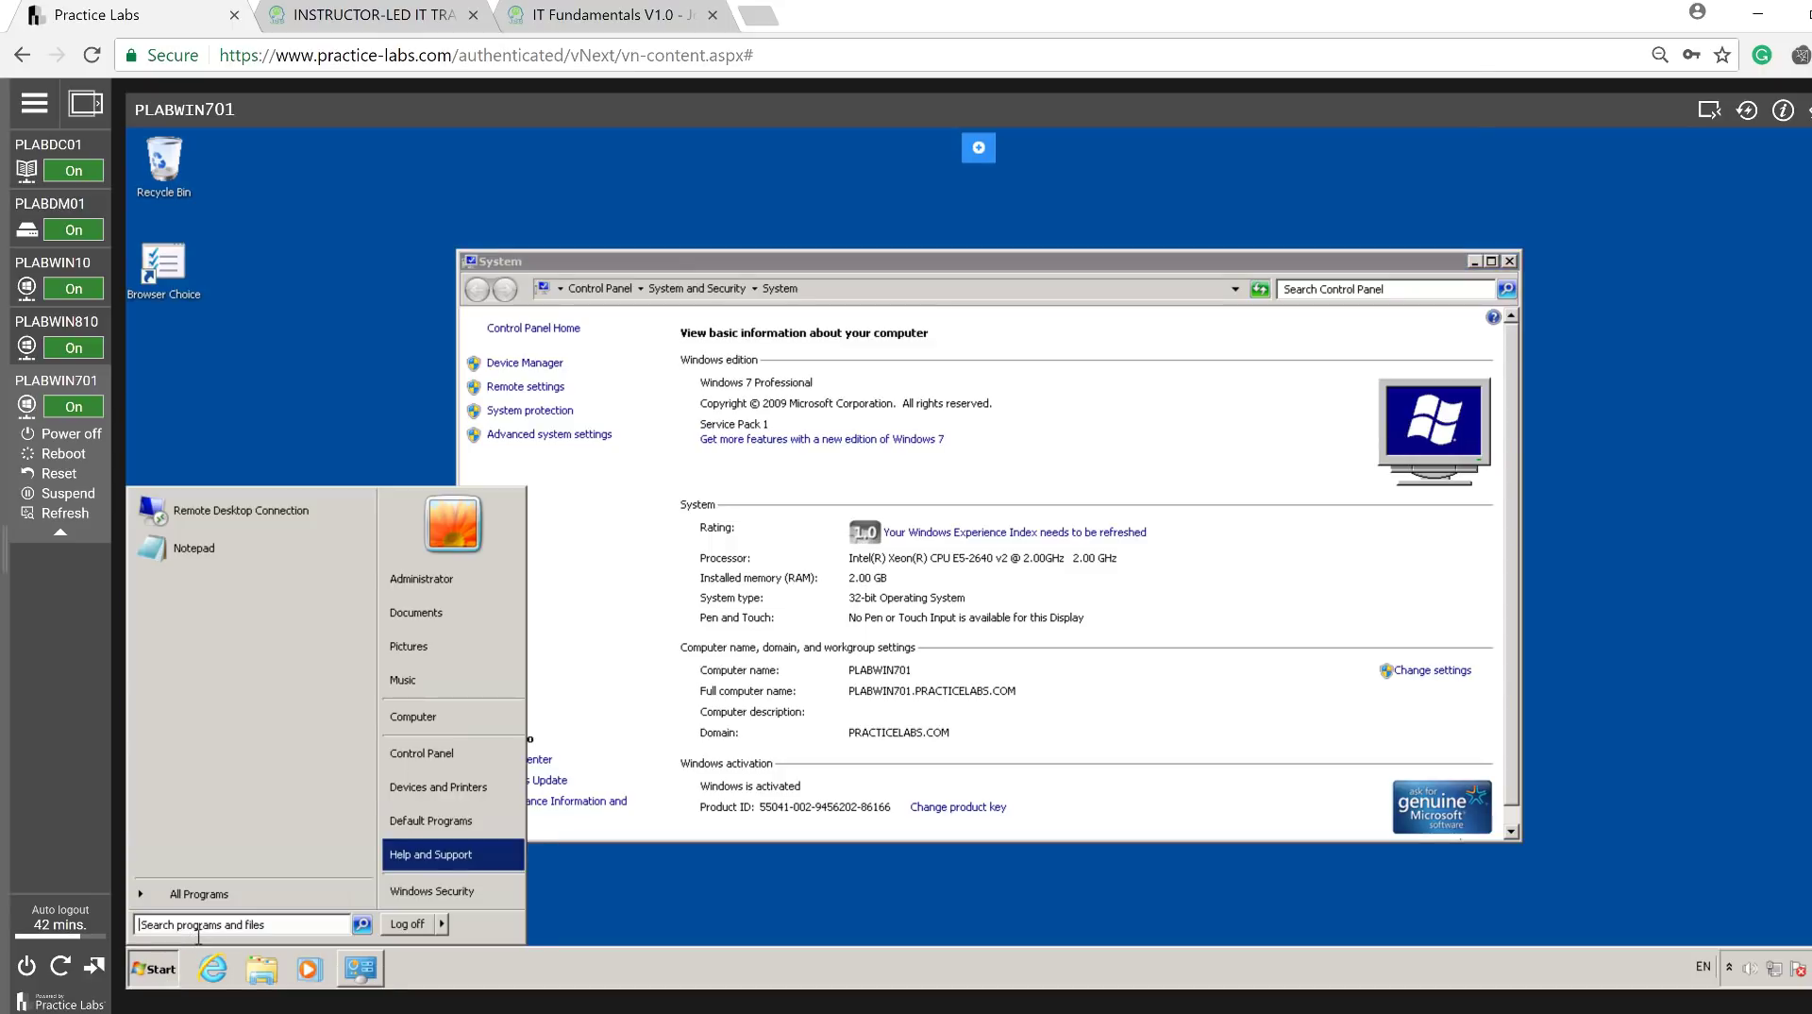
pyautogui.click(224, 520)
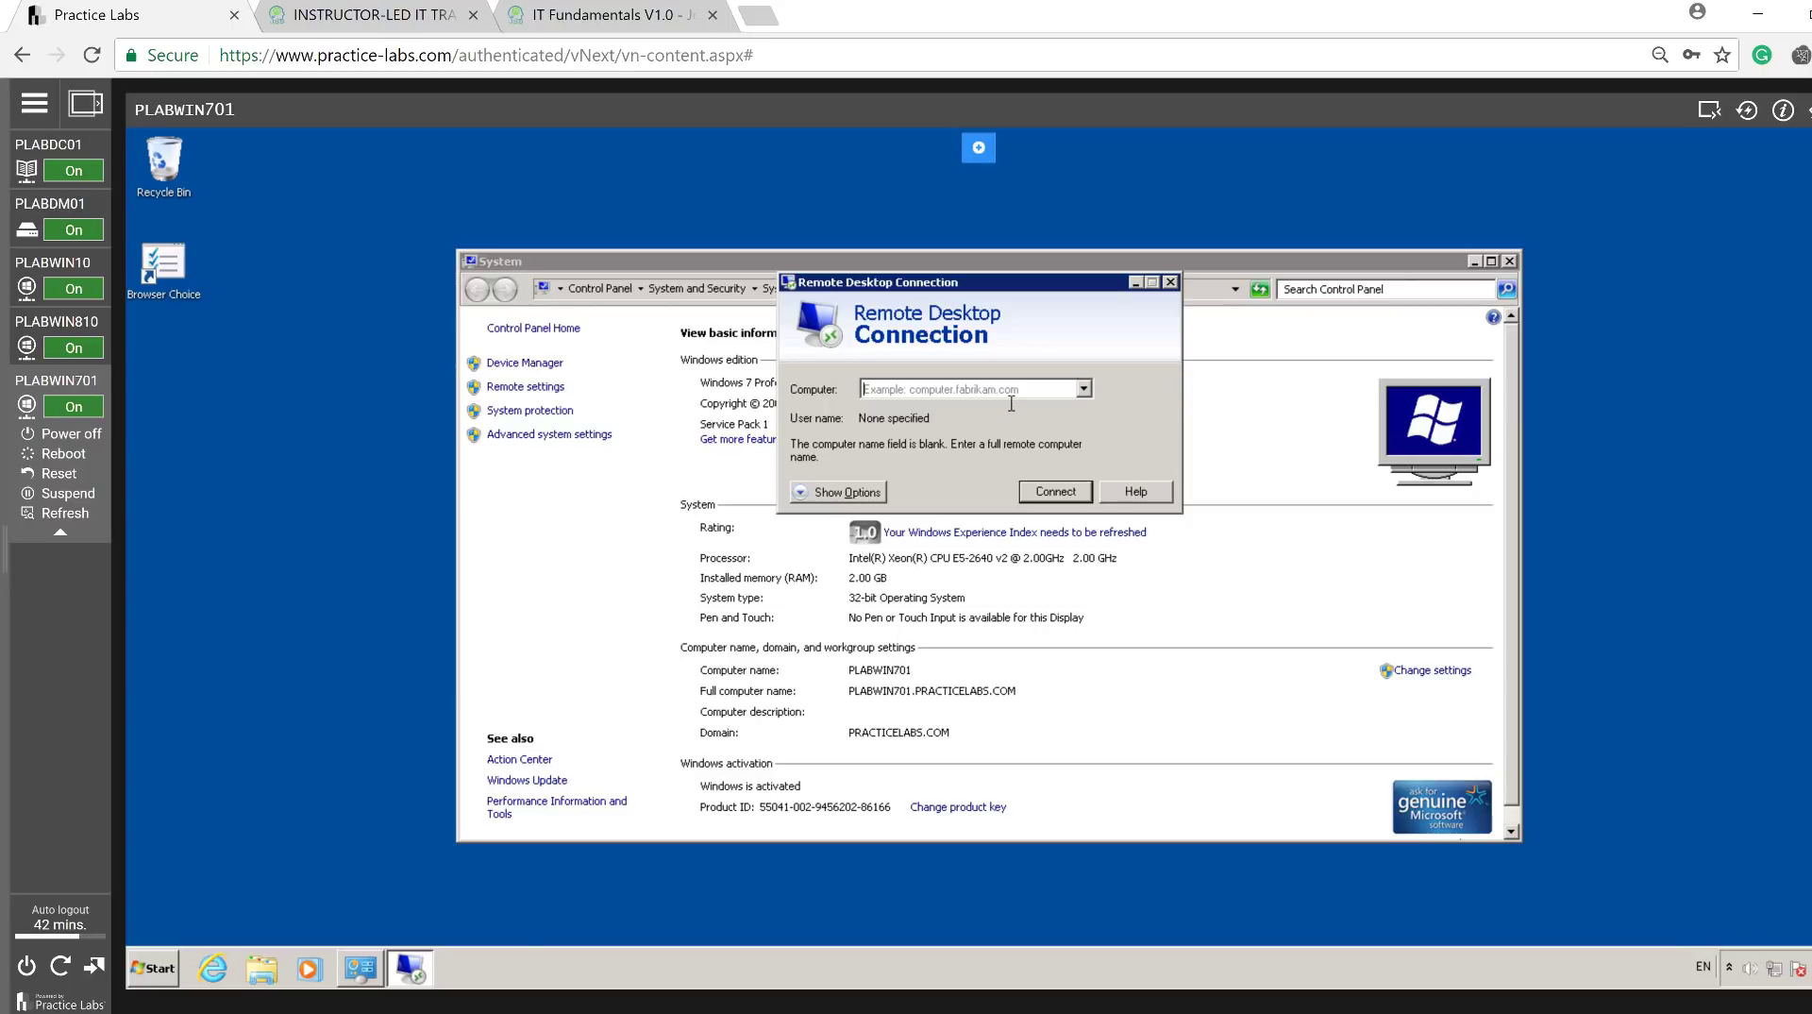
pyautogui.write('pl')
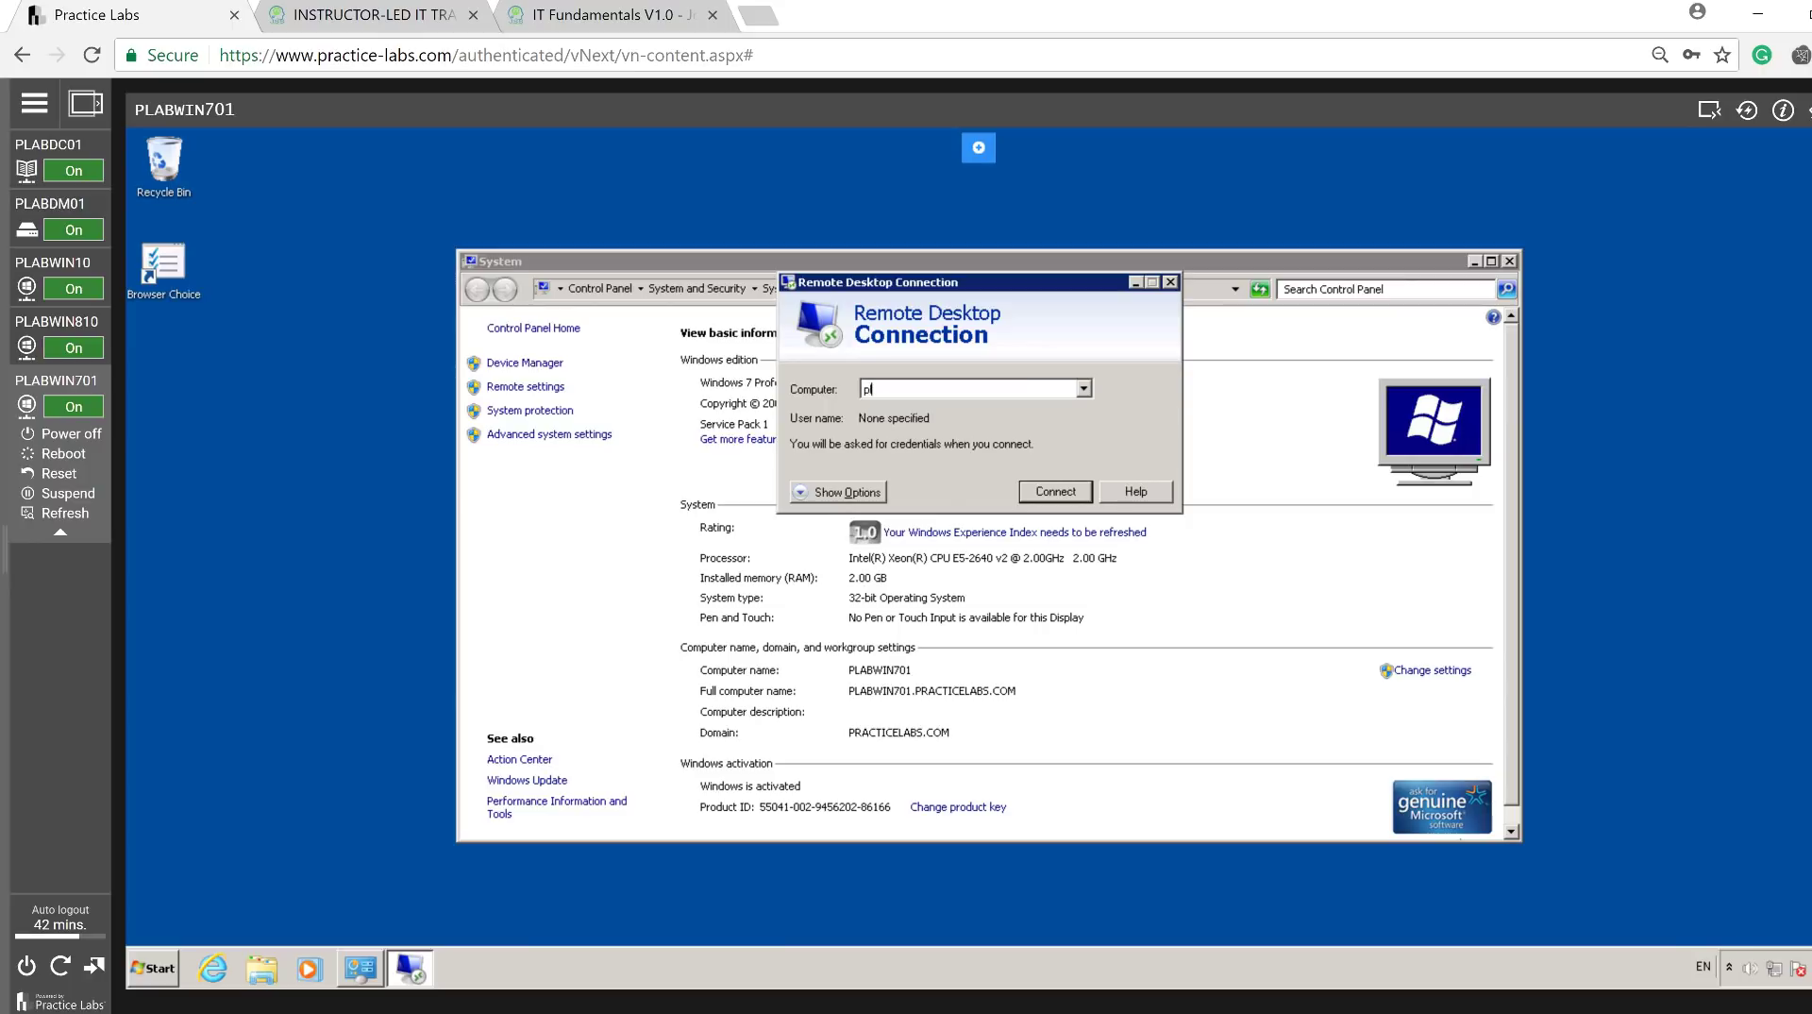
pyautogui.write('abwin810')
pyautogui.press('Return')
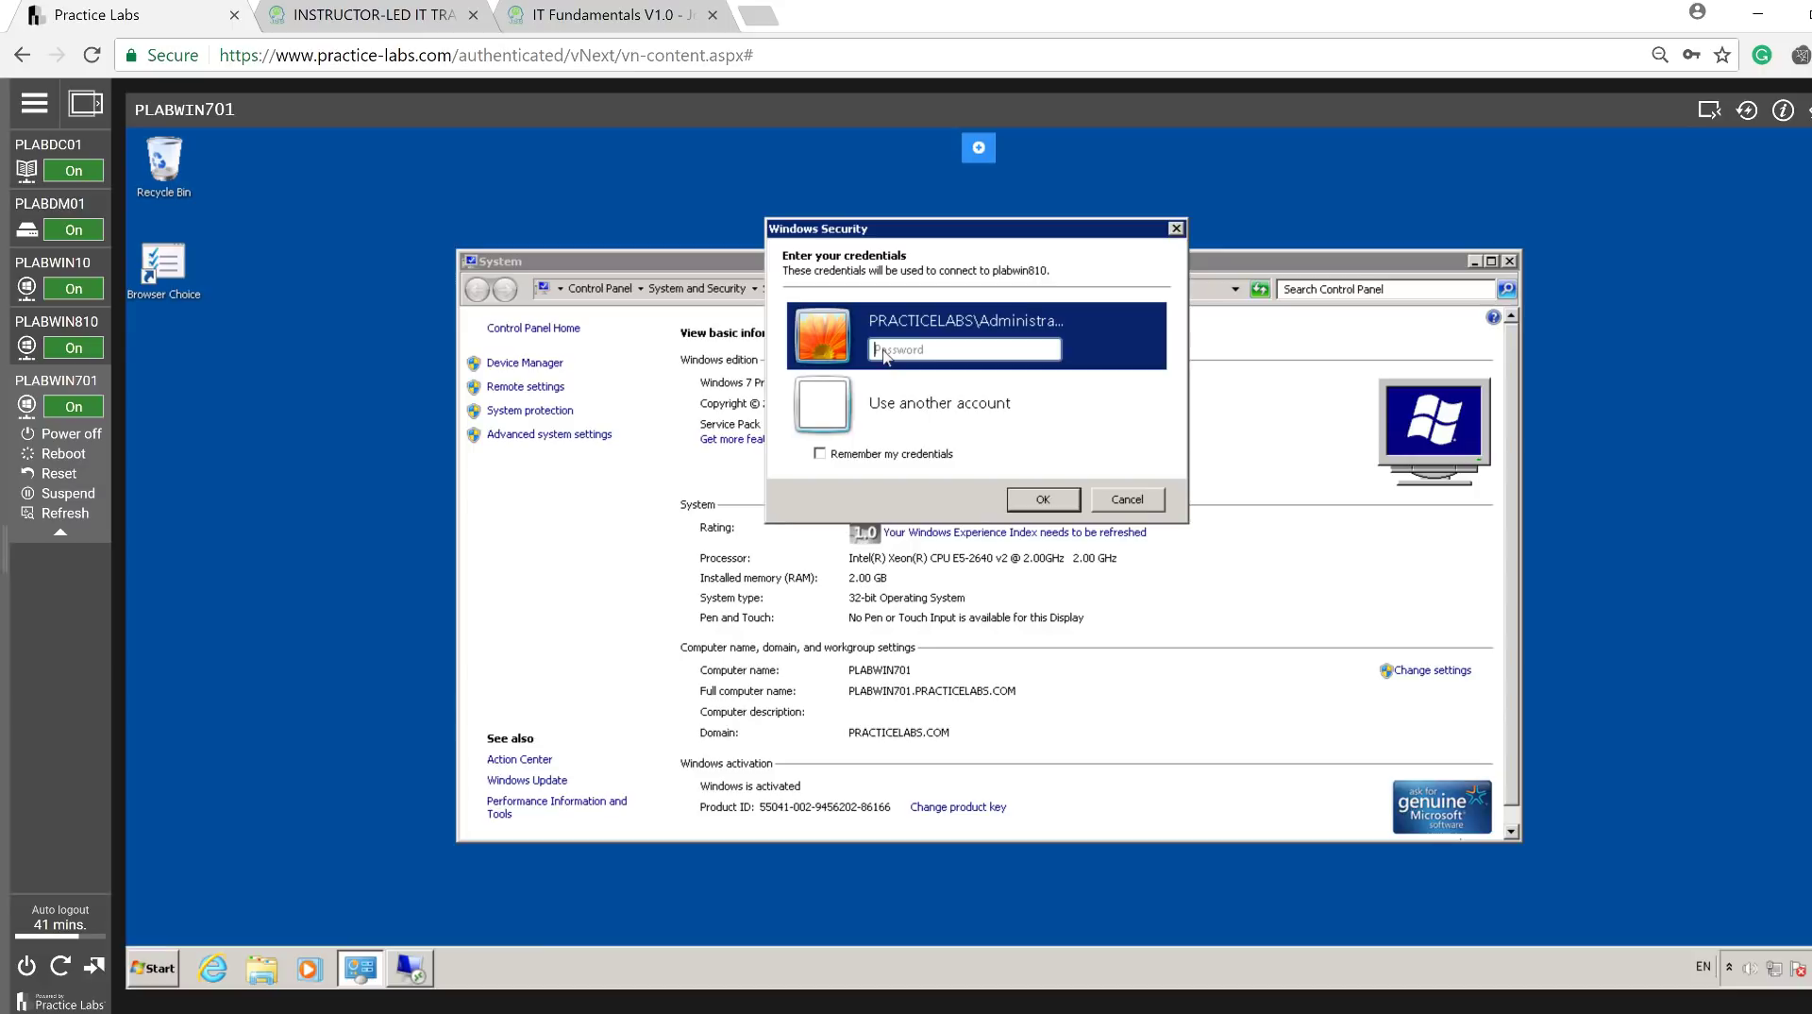
pyautogui.click(899, 404)
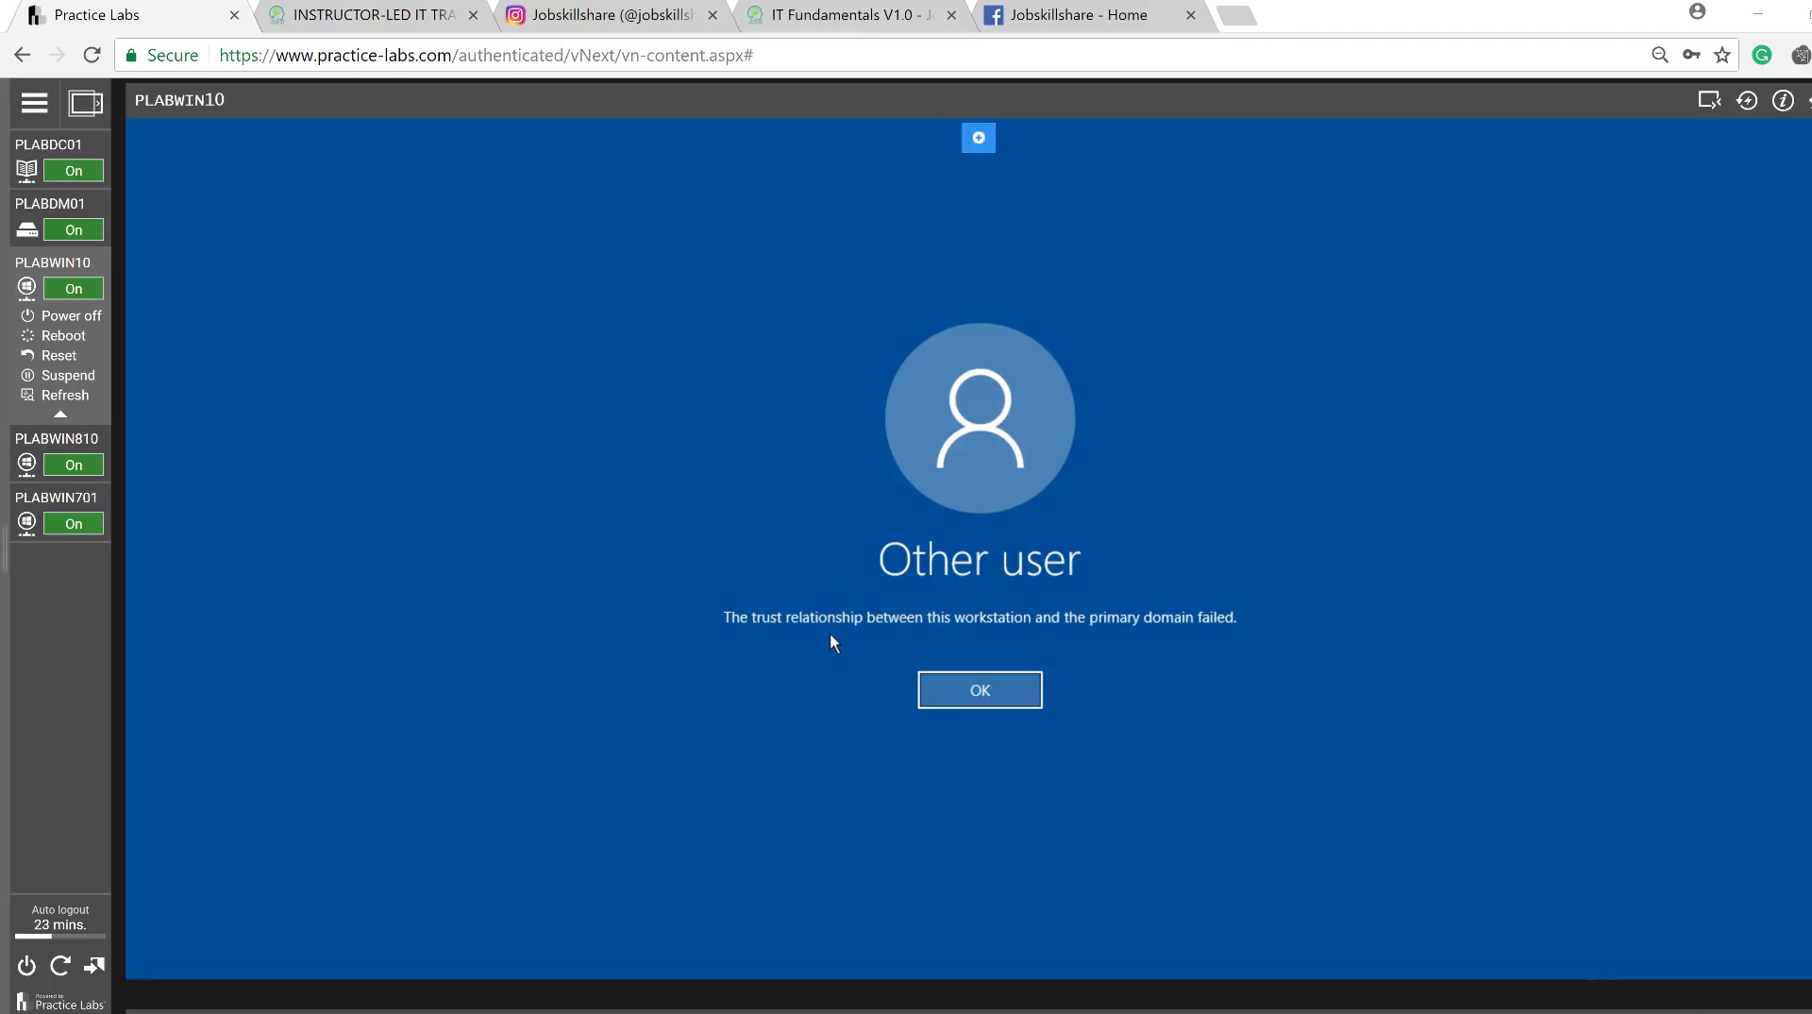
# Dismiss the trust error and sign in as plabwin10\Administrator with the local account password.
pyautogui.click(973, 693)
pyautogui.click(967, 698)
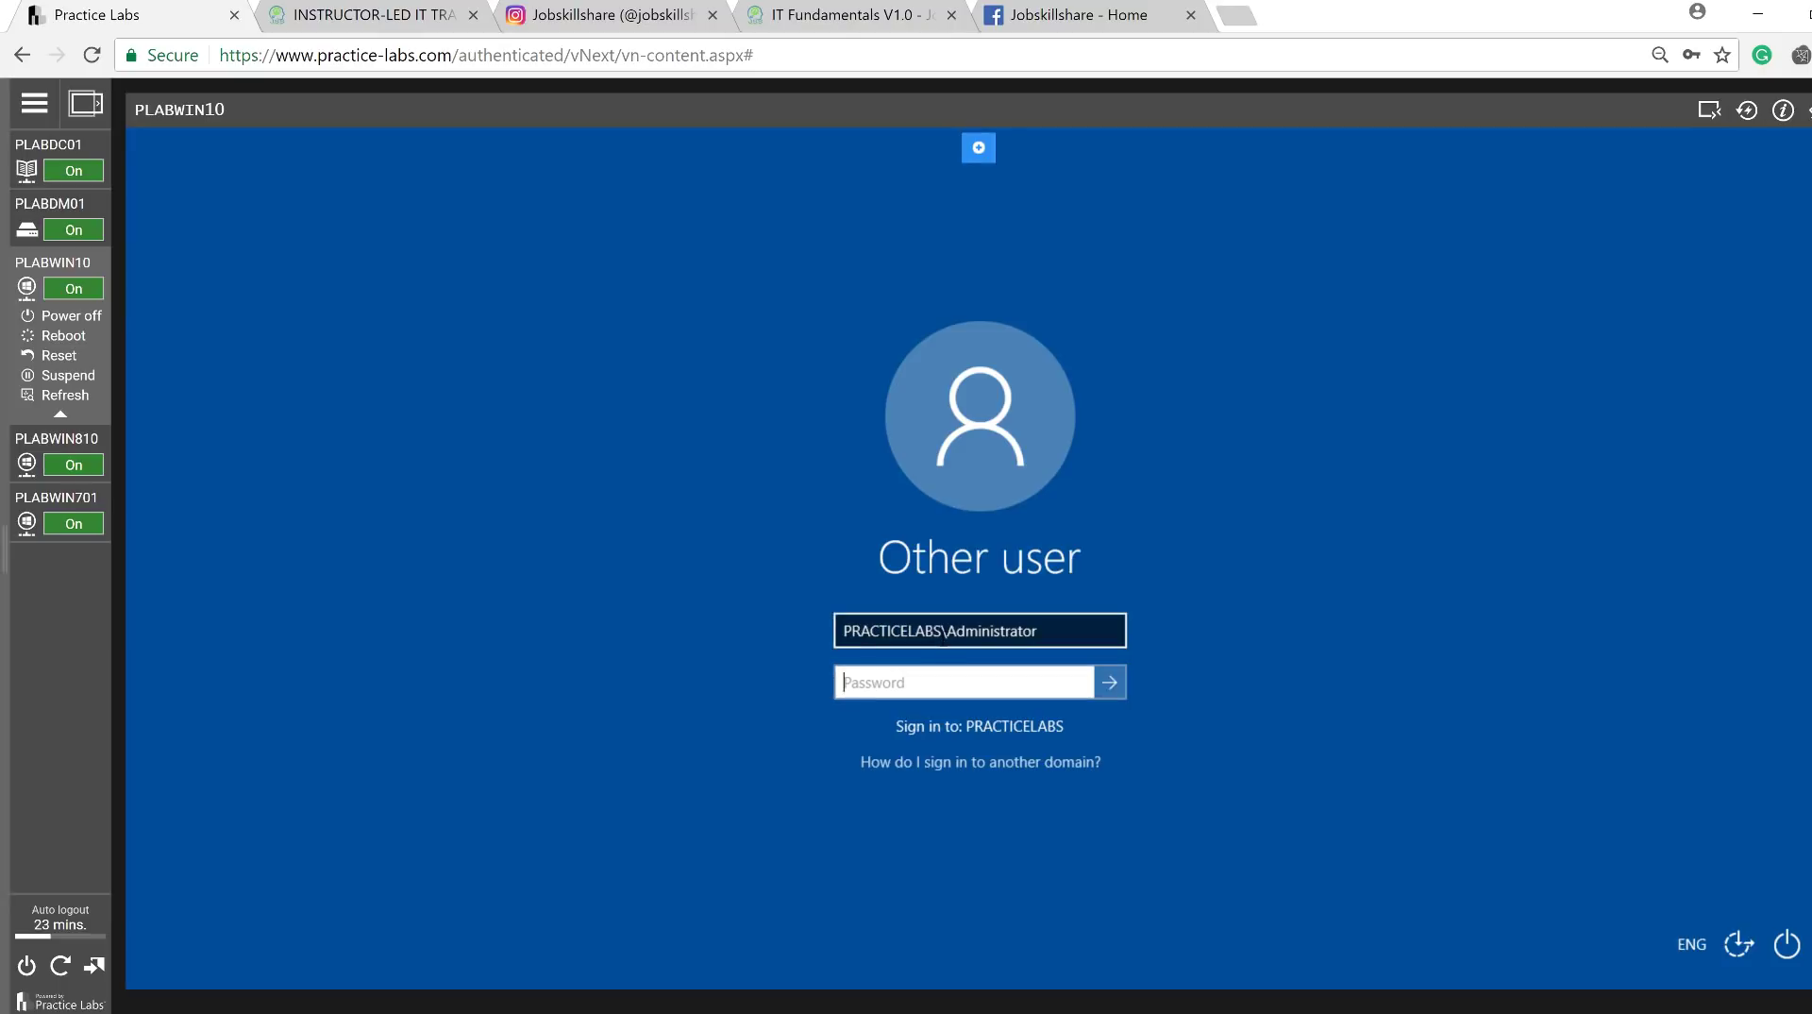
pyautogui.doubleClick(832, 640)
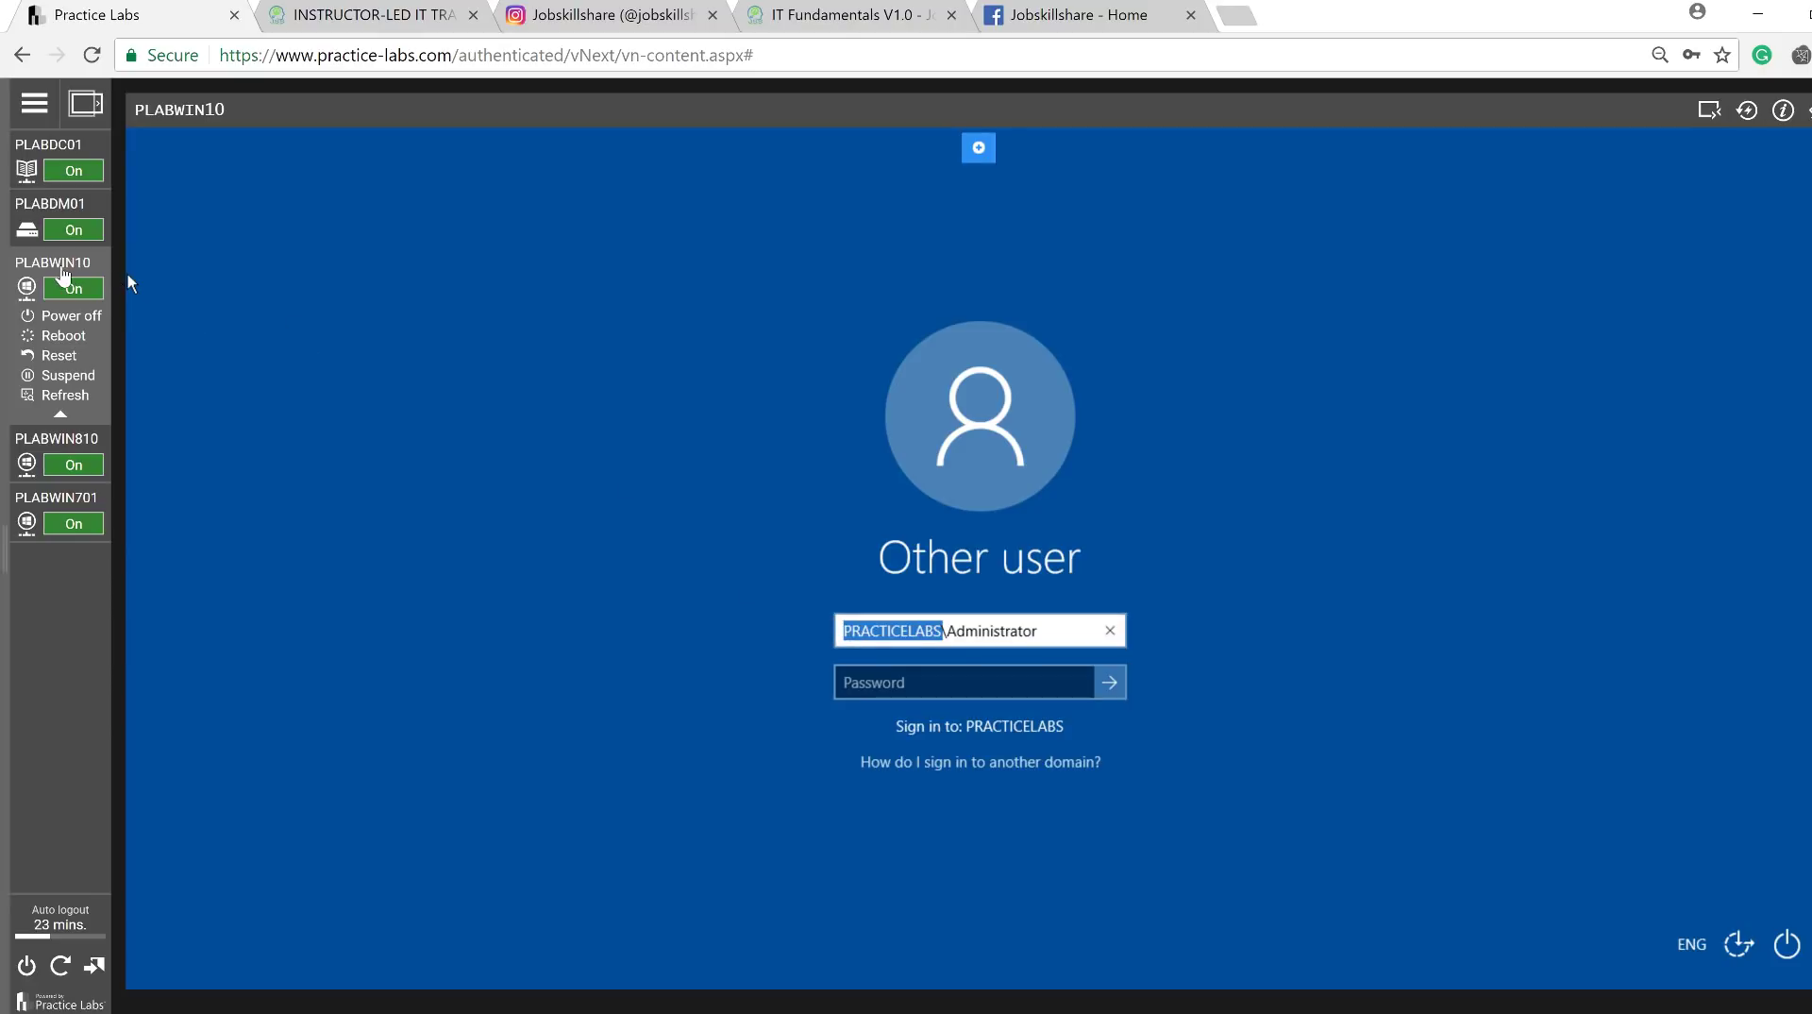
pyautogui.moveTo(941, 632); pyautogui.dragTo(815, 630)
pyautogui.write('plab')
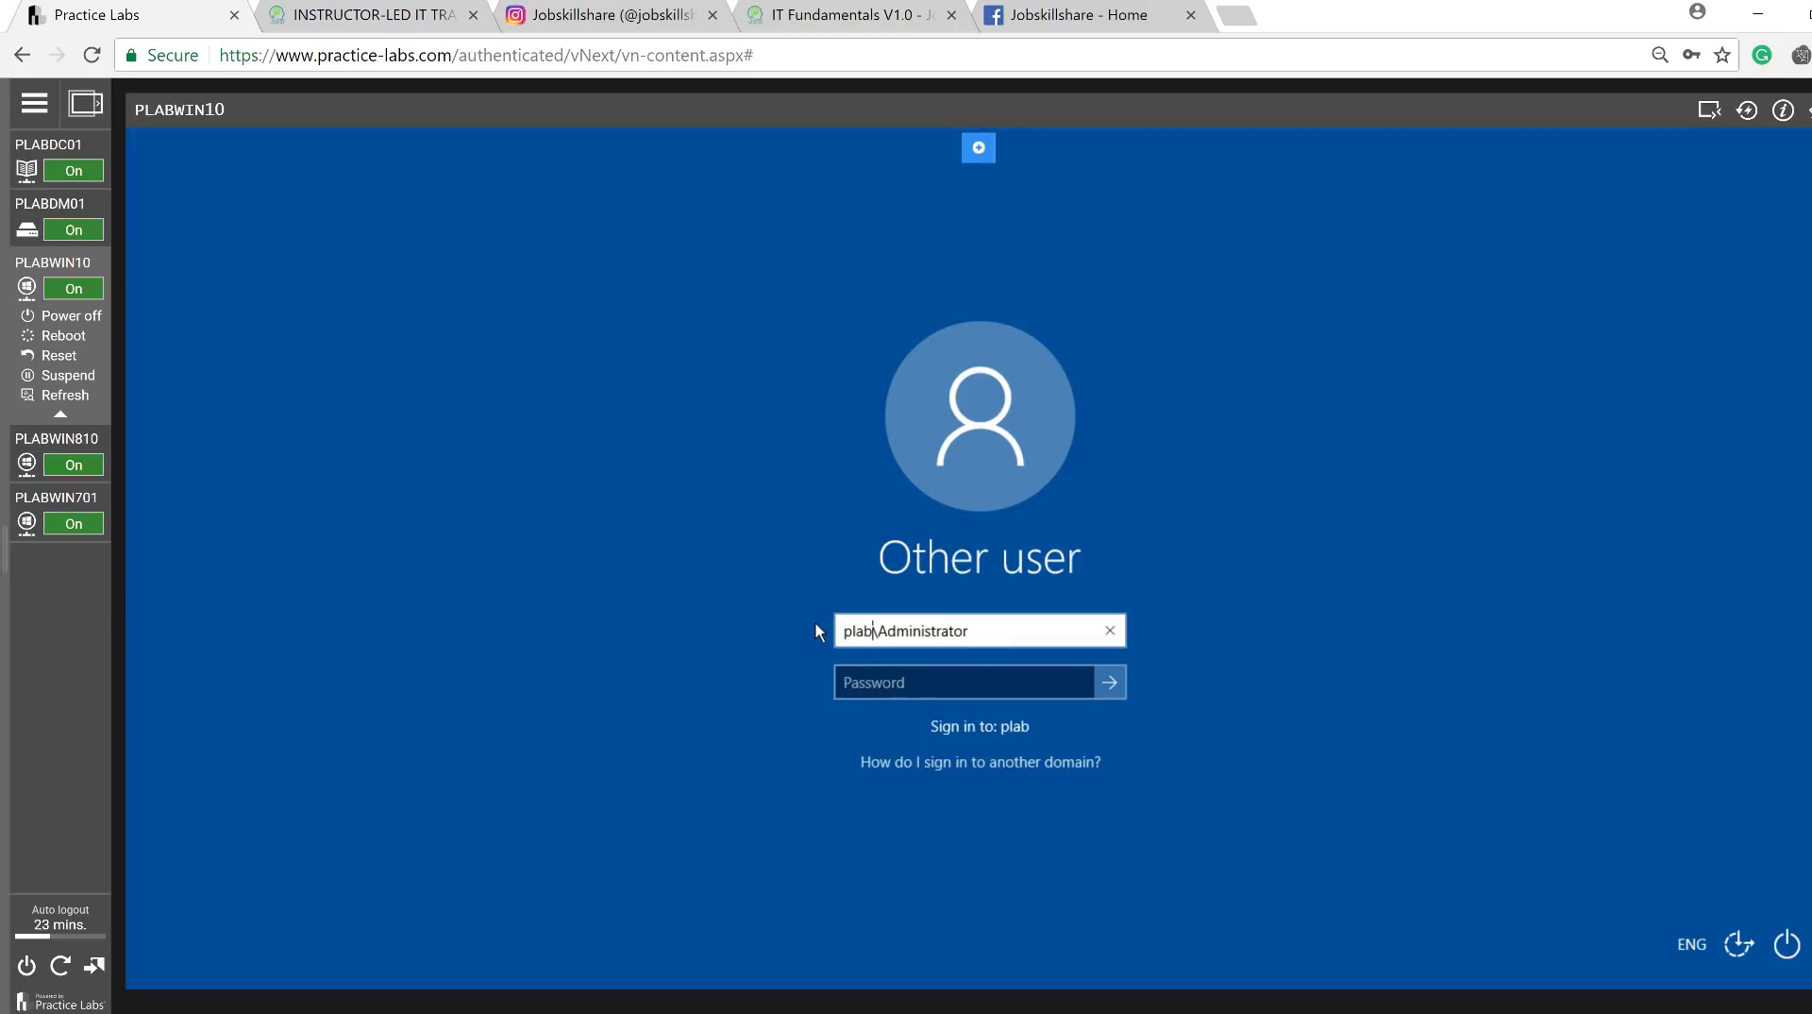
pyautogui.write('win10')
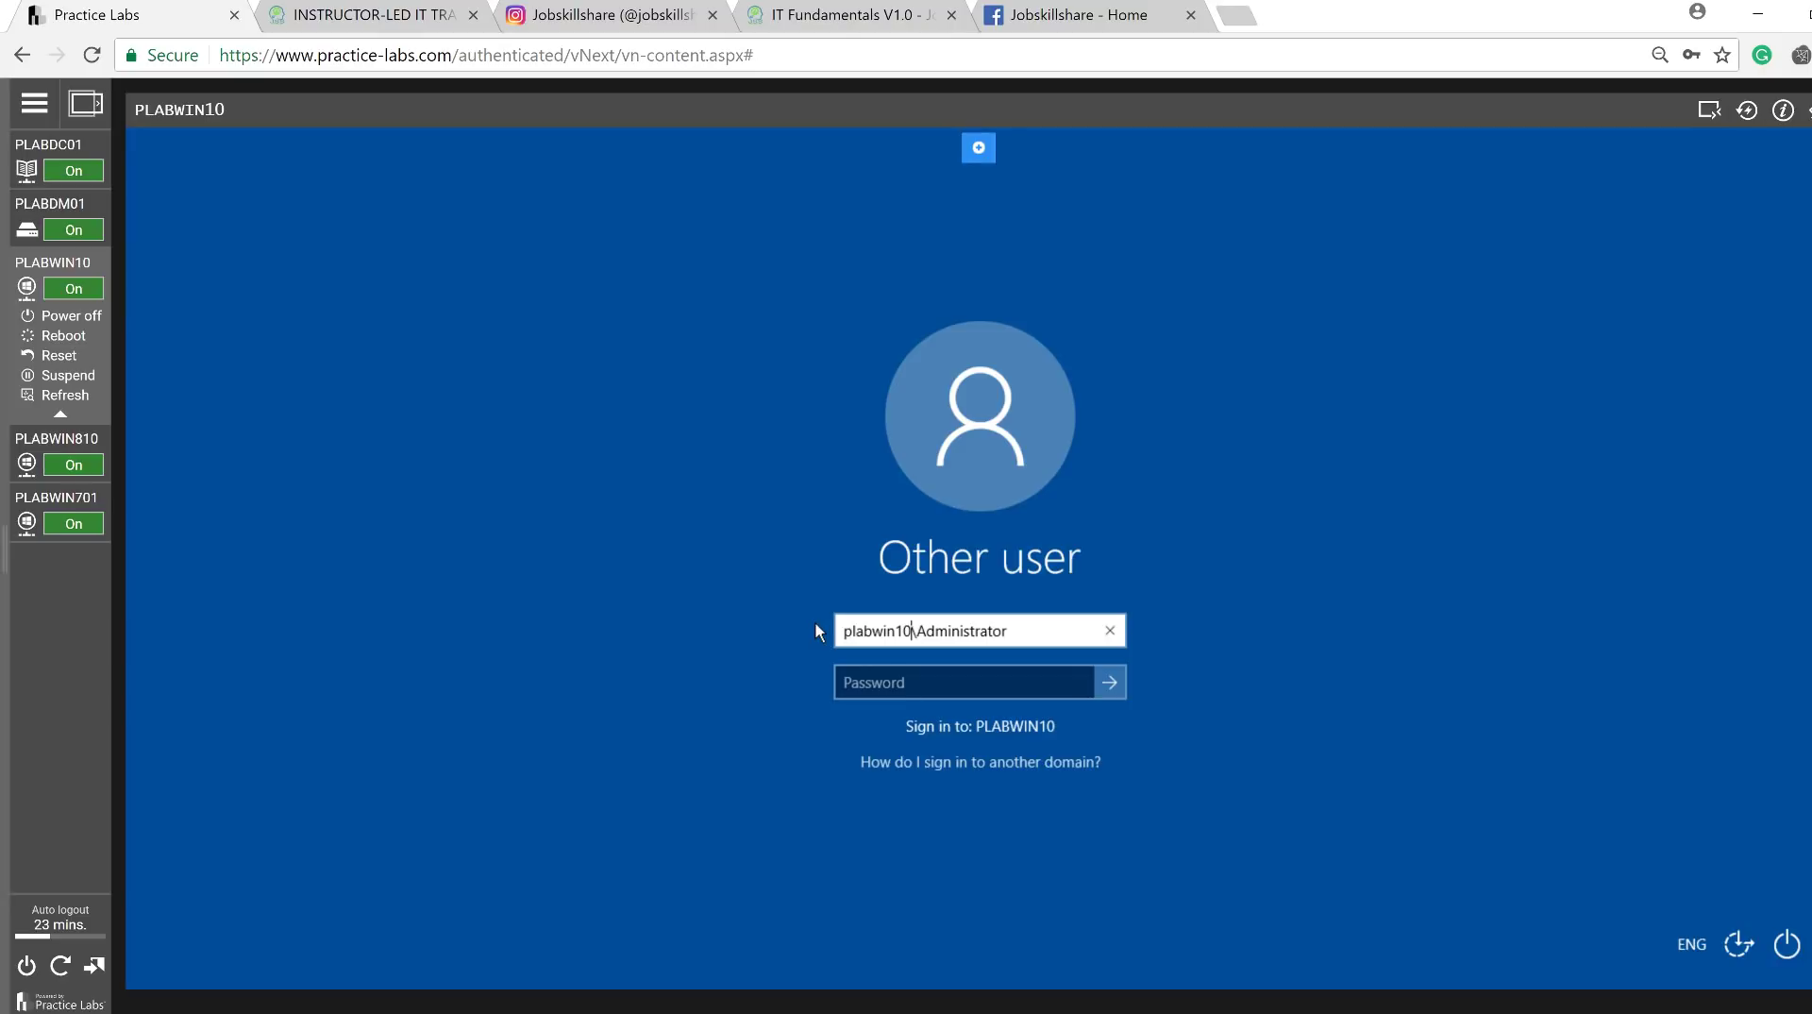
pyautogui.click(896, 684)
pyautogui.write('Pa')
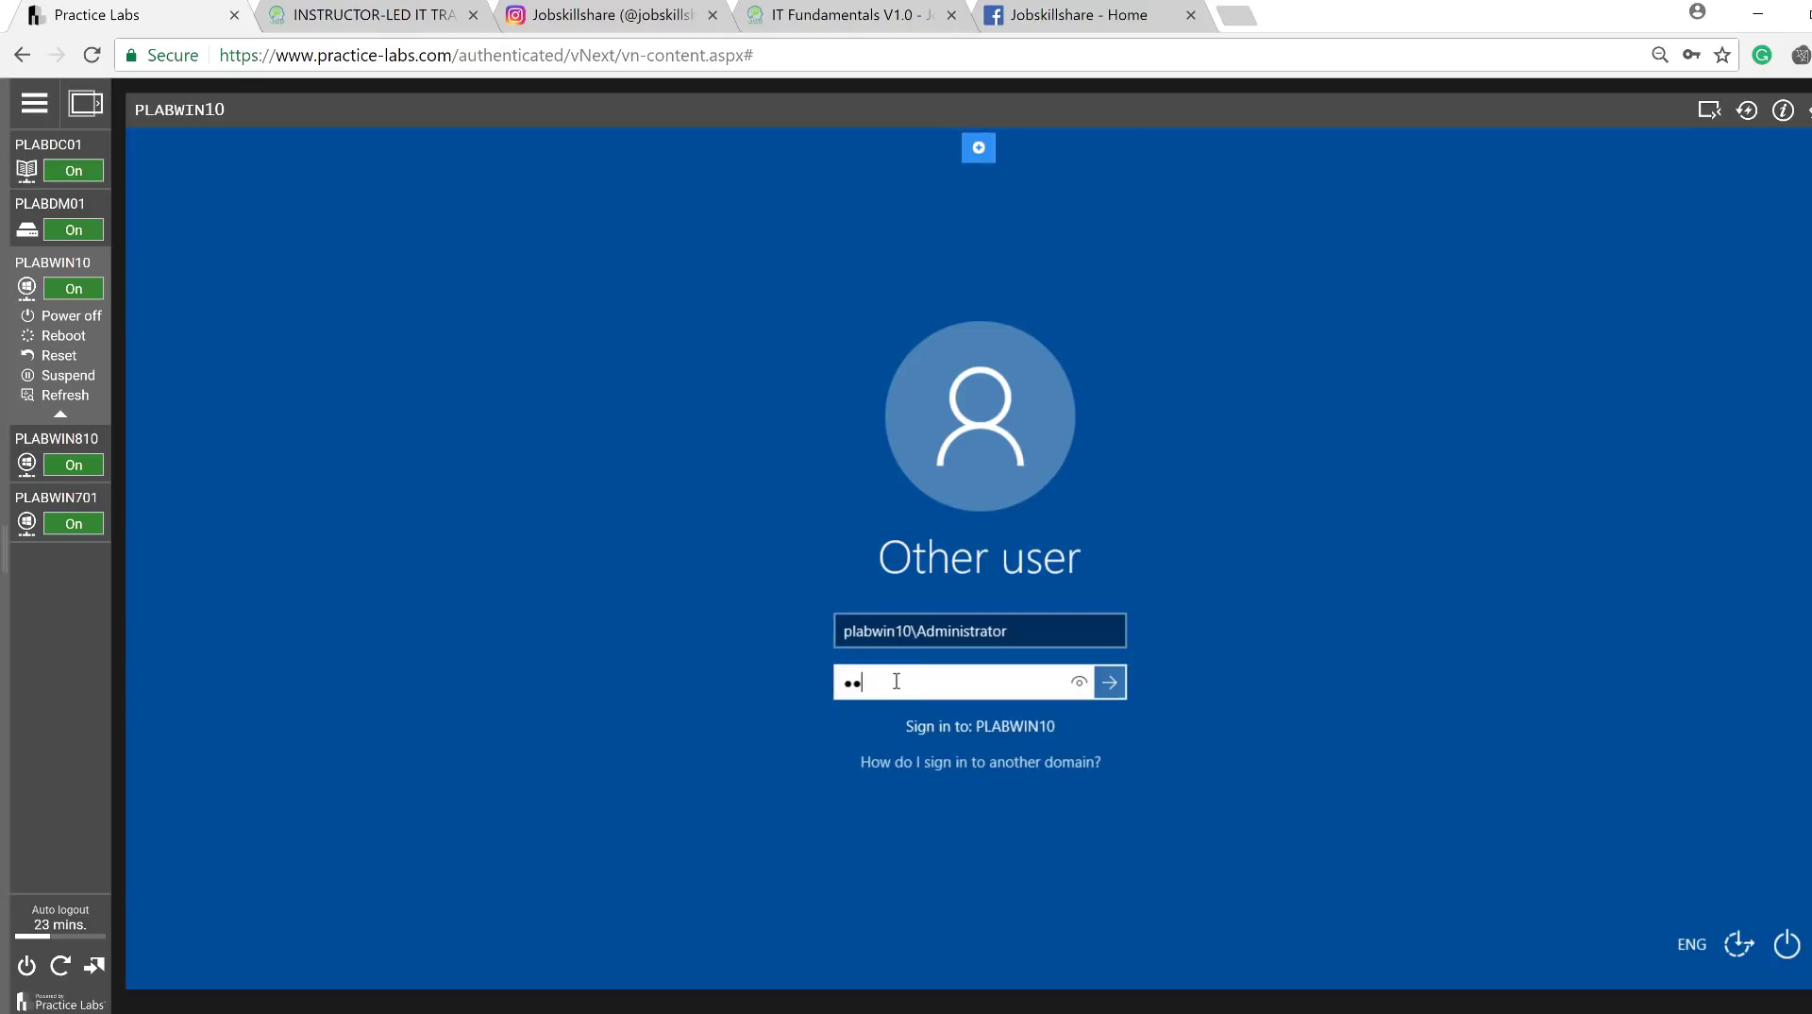
pyautogui.write('ssw0rd')
pyautogui.press('Return')
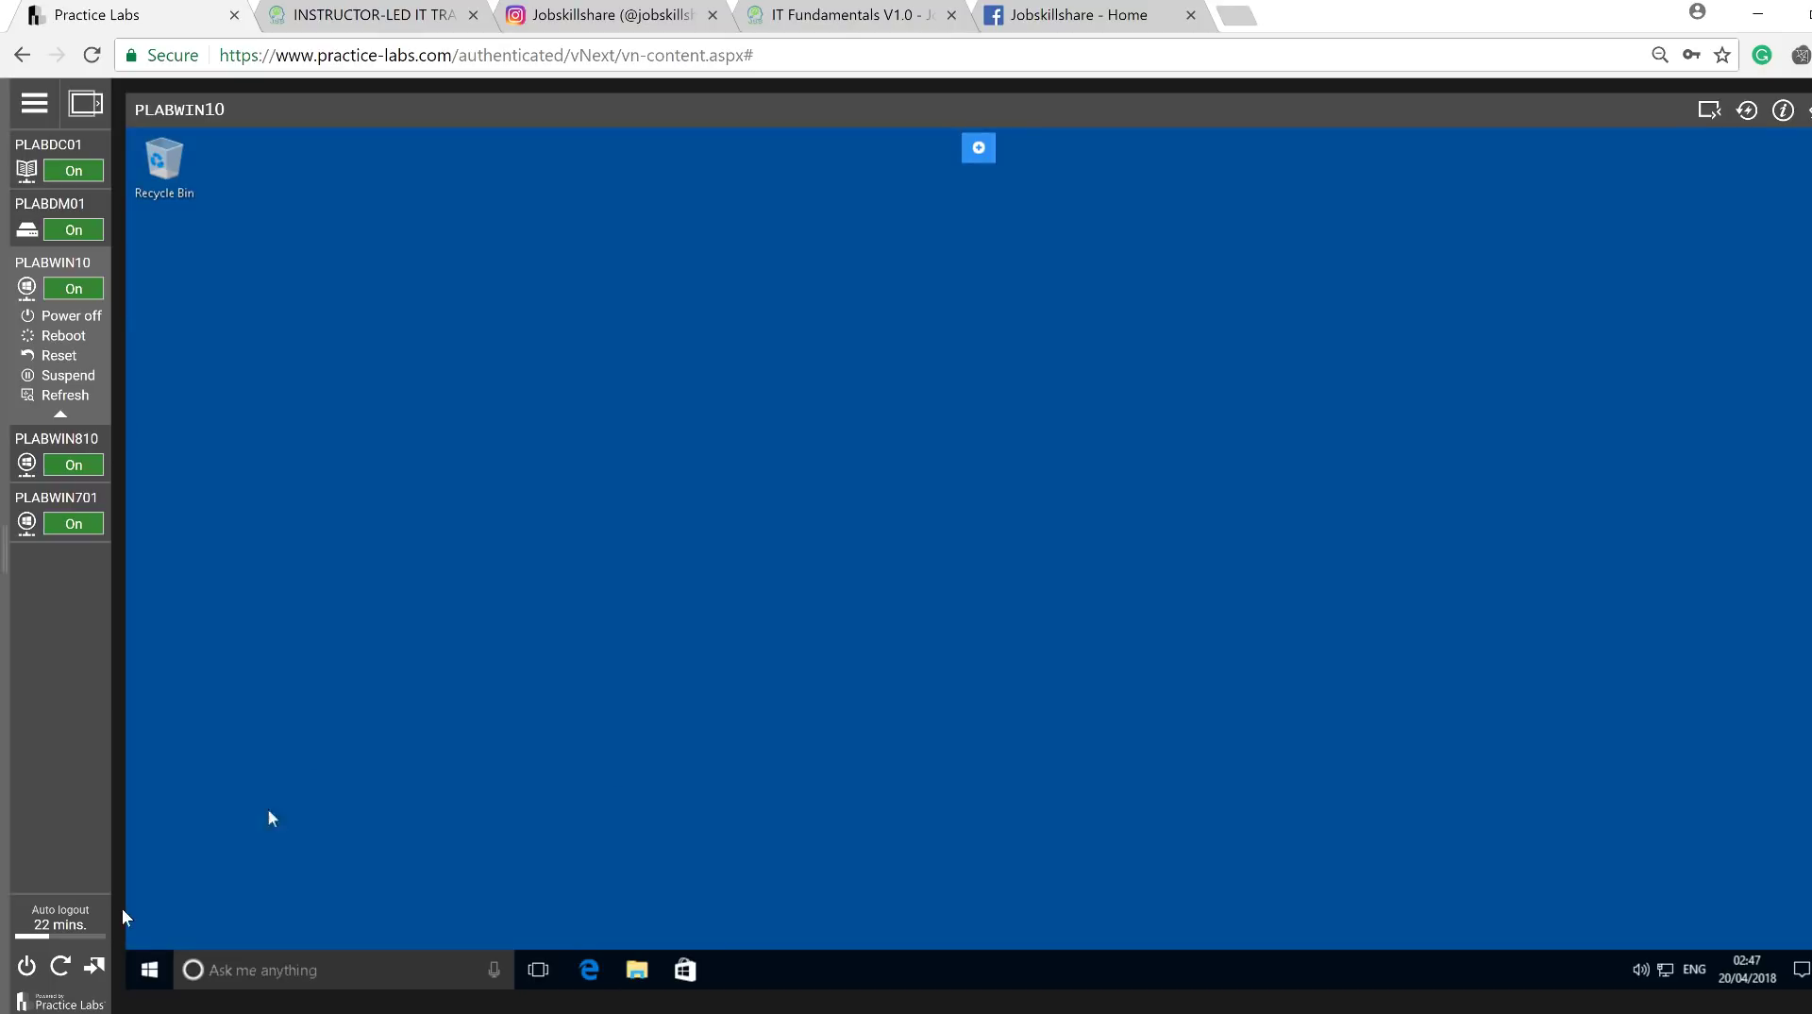
# In PLABWIN10's System Properties, change its membership from the domain to workgroup WORKGROUP.
pyautogui.rightClick(151, 969)
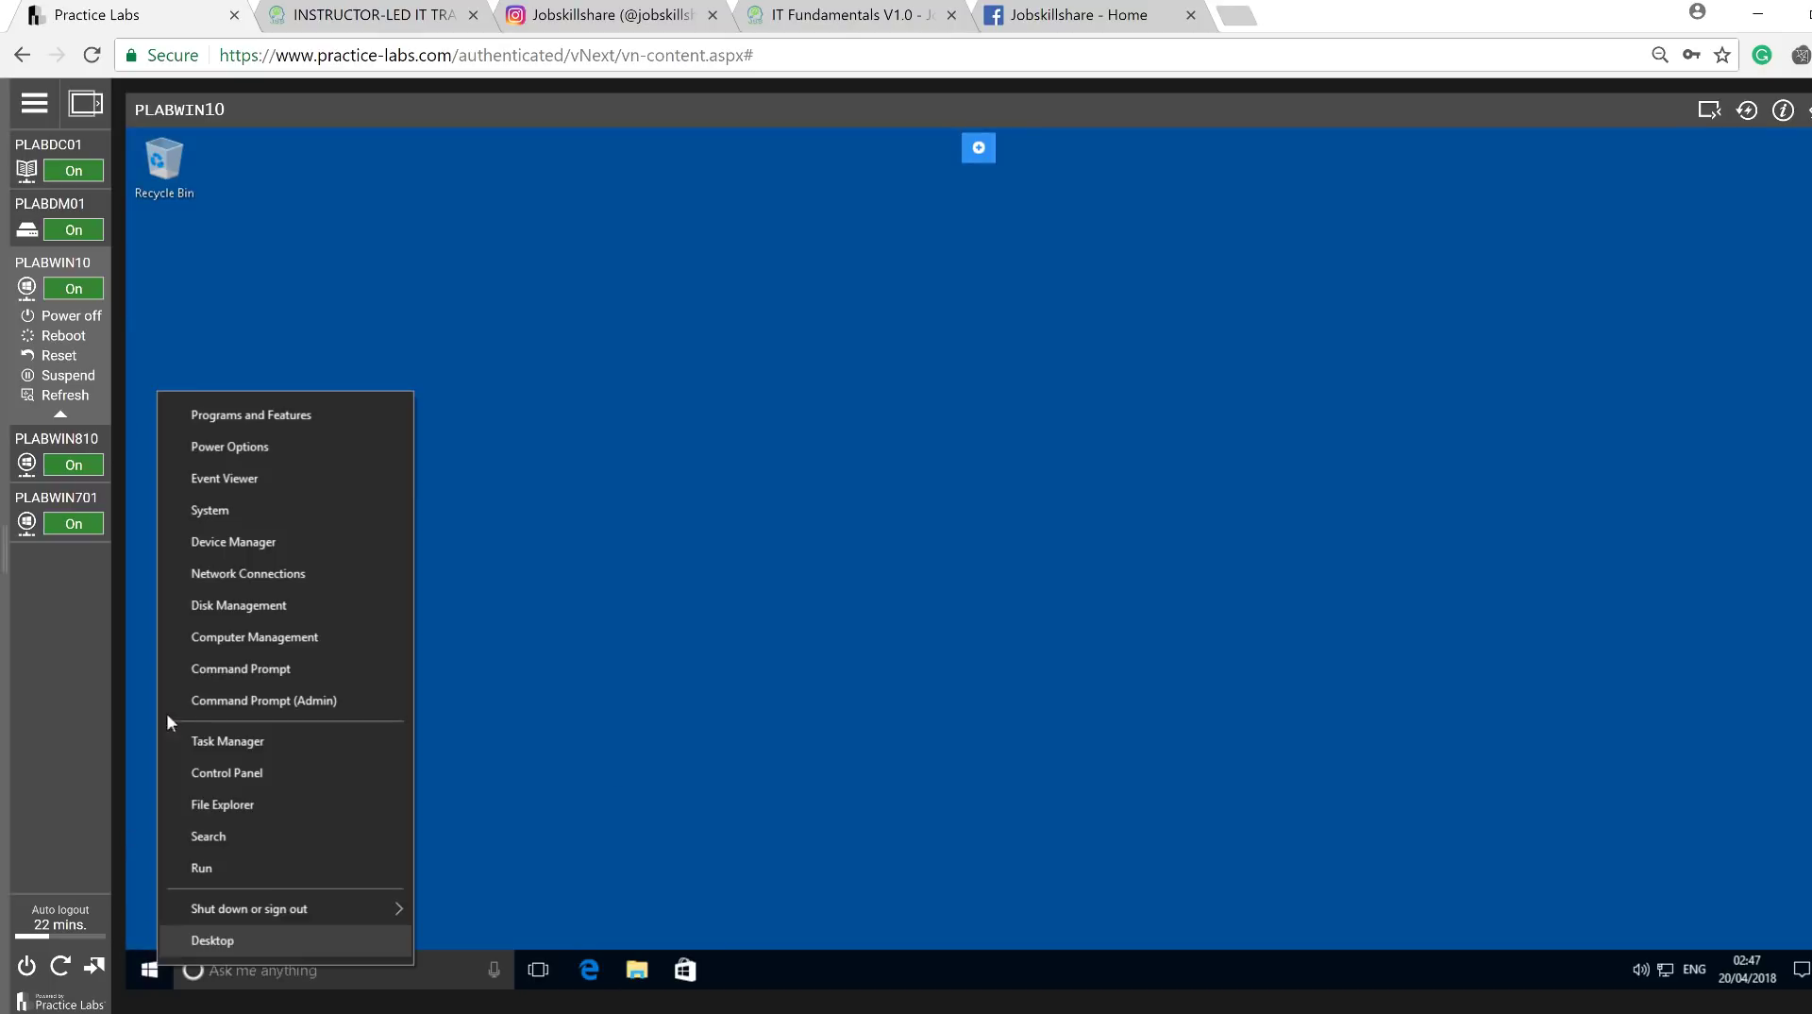
pyautogui.click(242, 510)
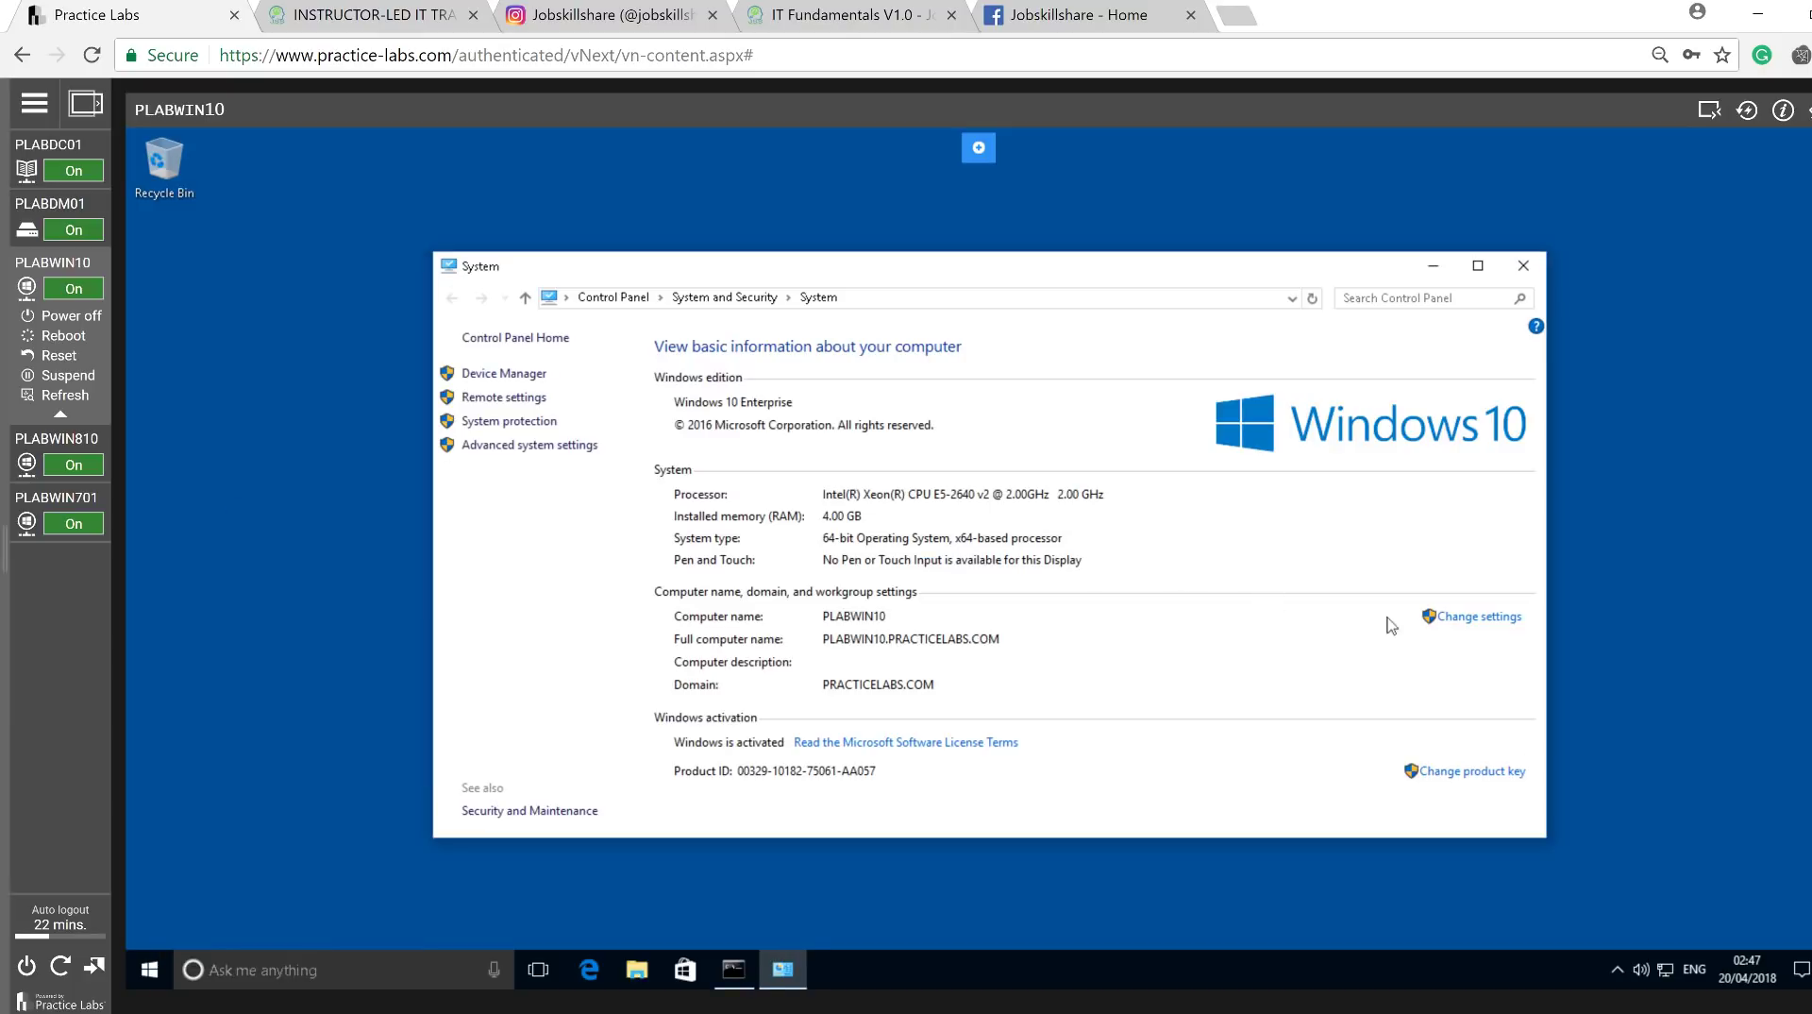
pyautogui.click(1494, 619)
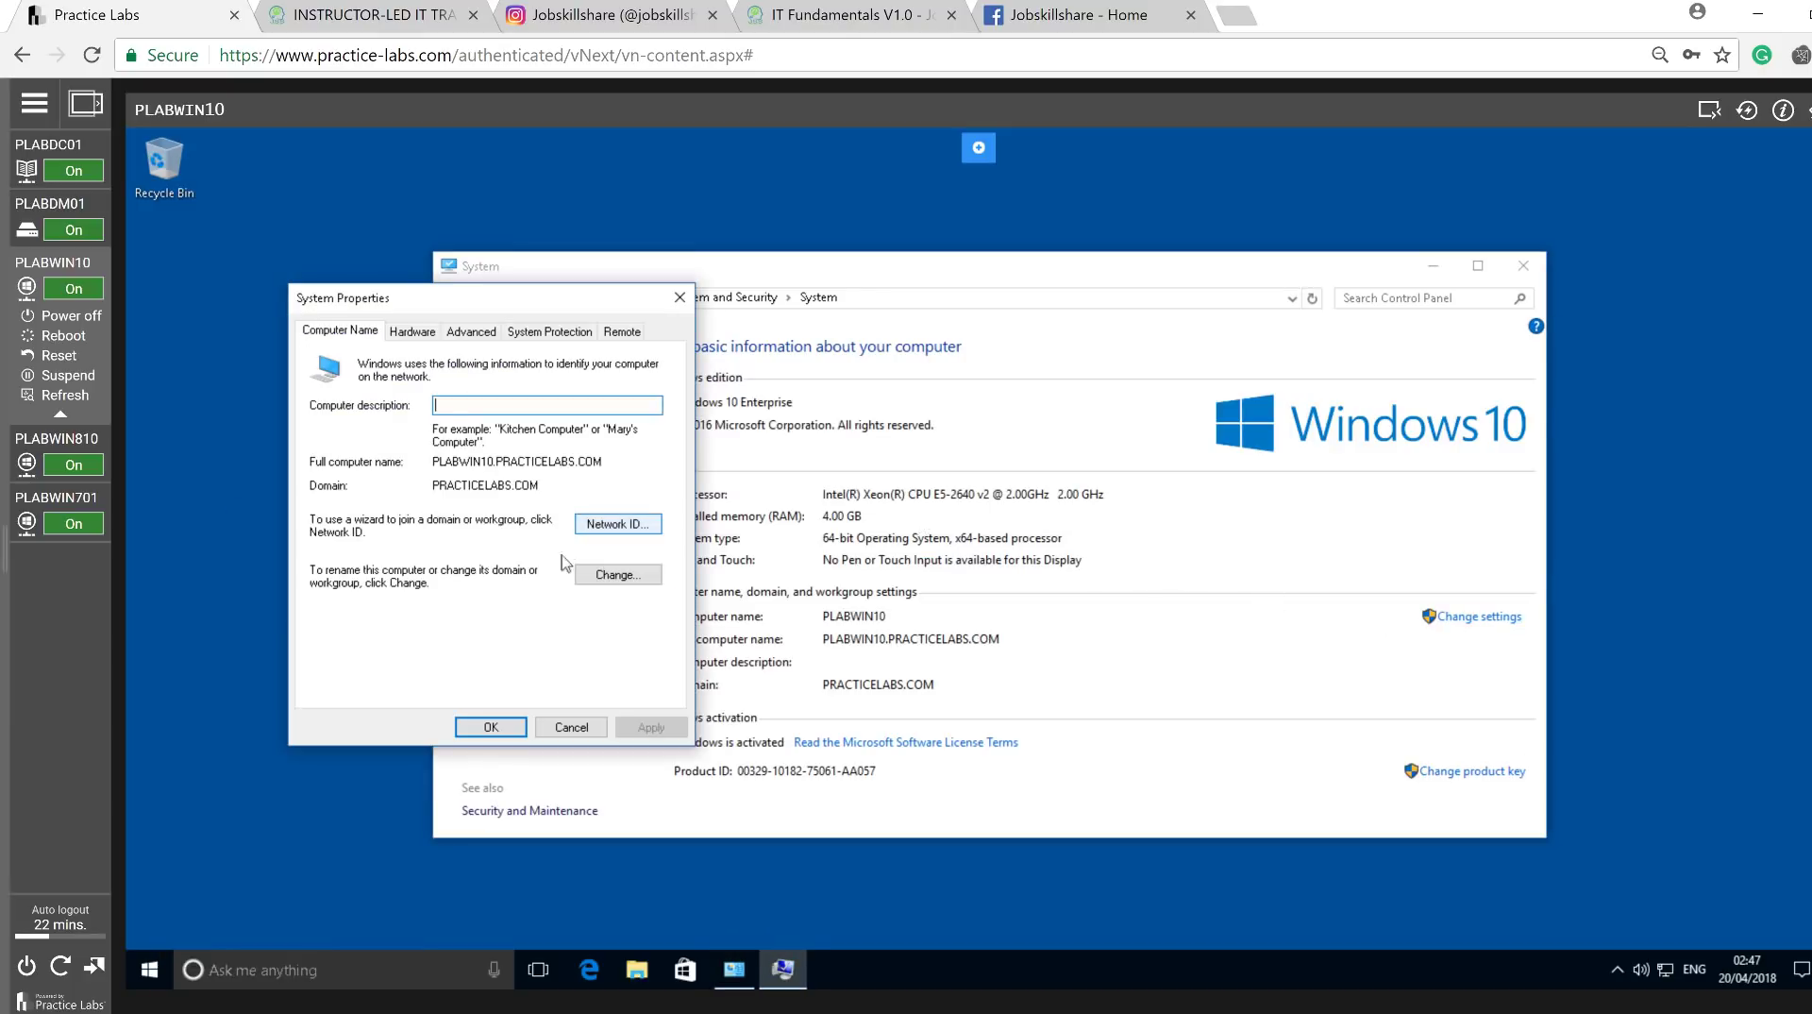
pyautogui.click(597, 575)
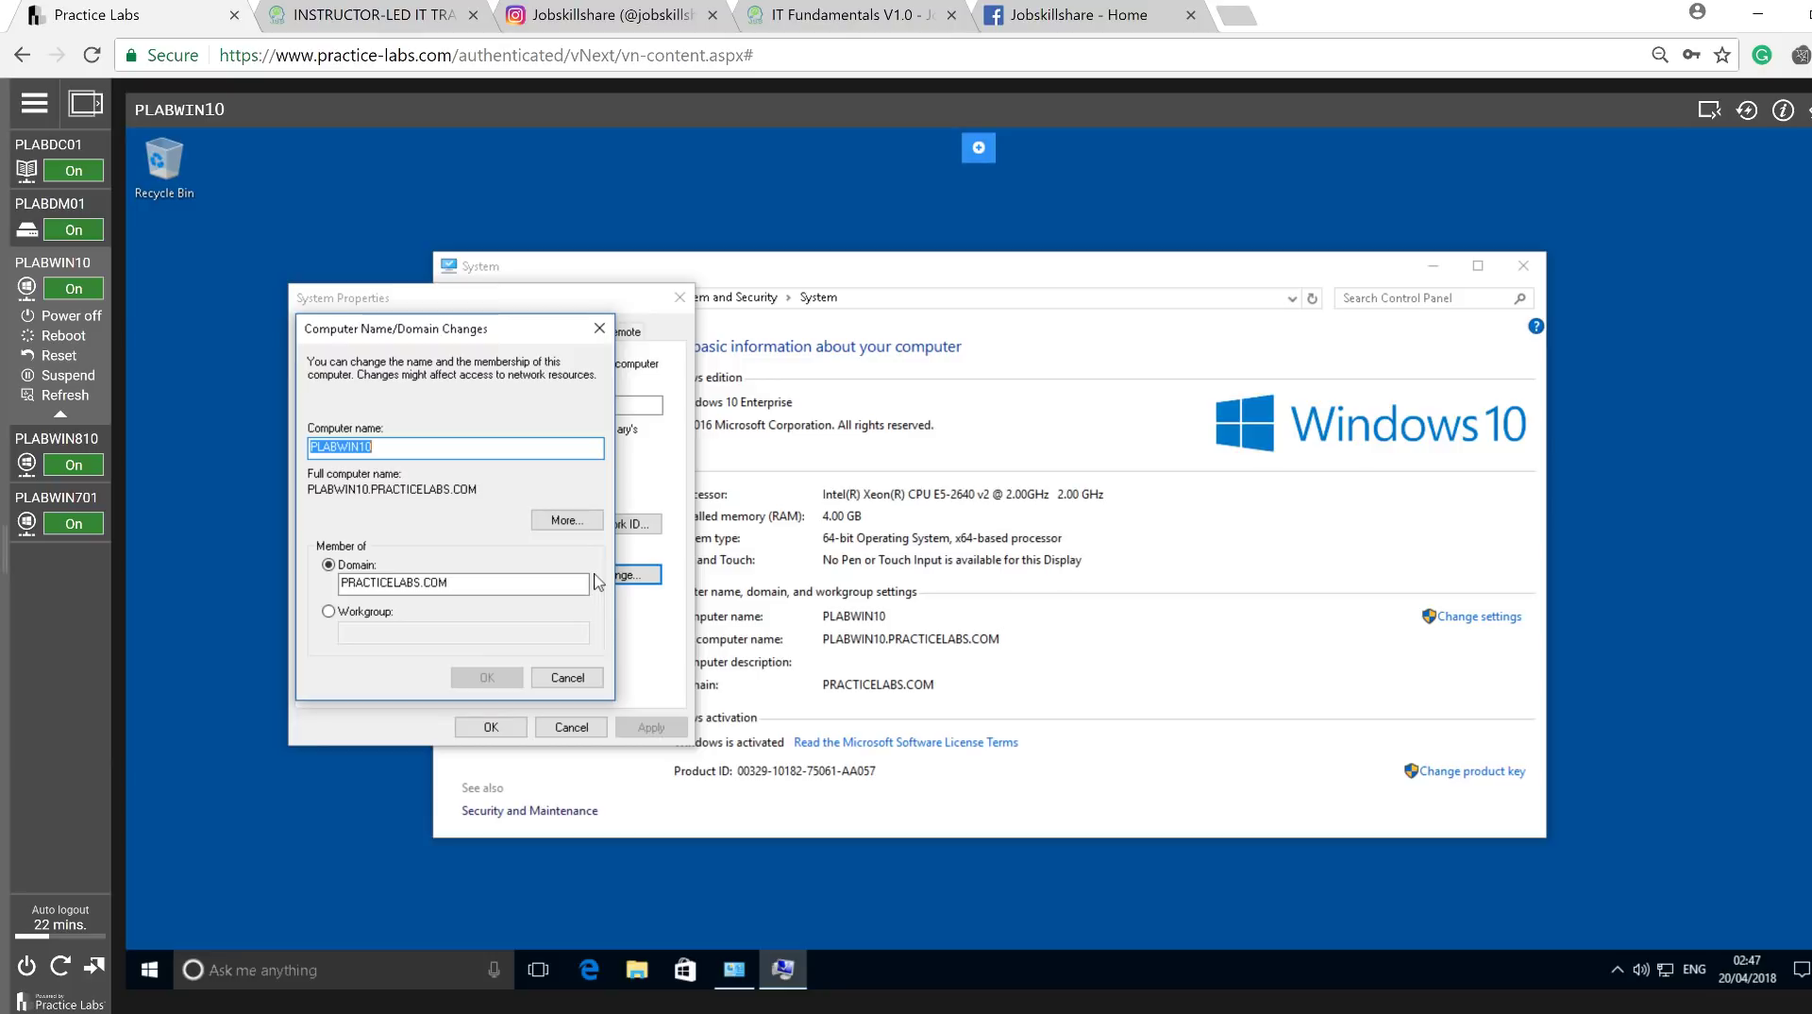
pyautogui.click(328, 611)
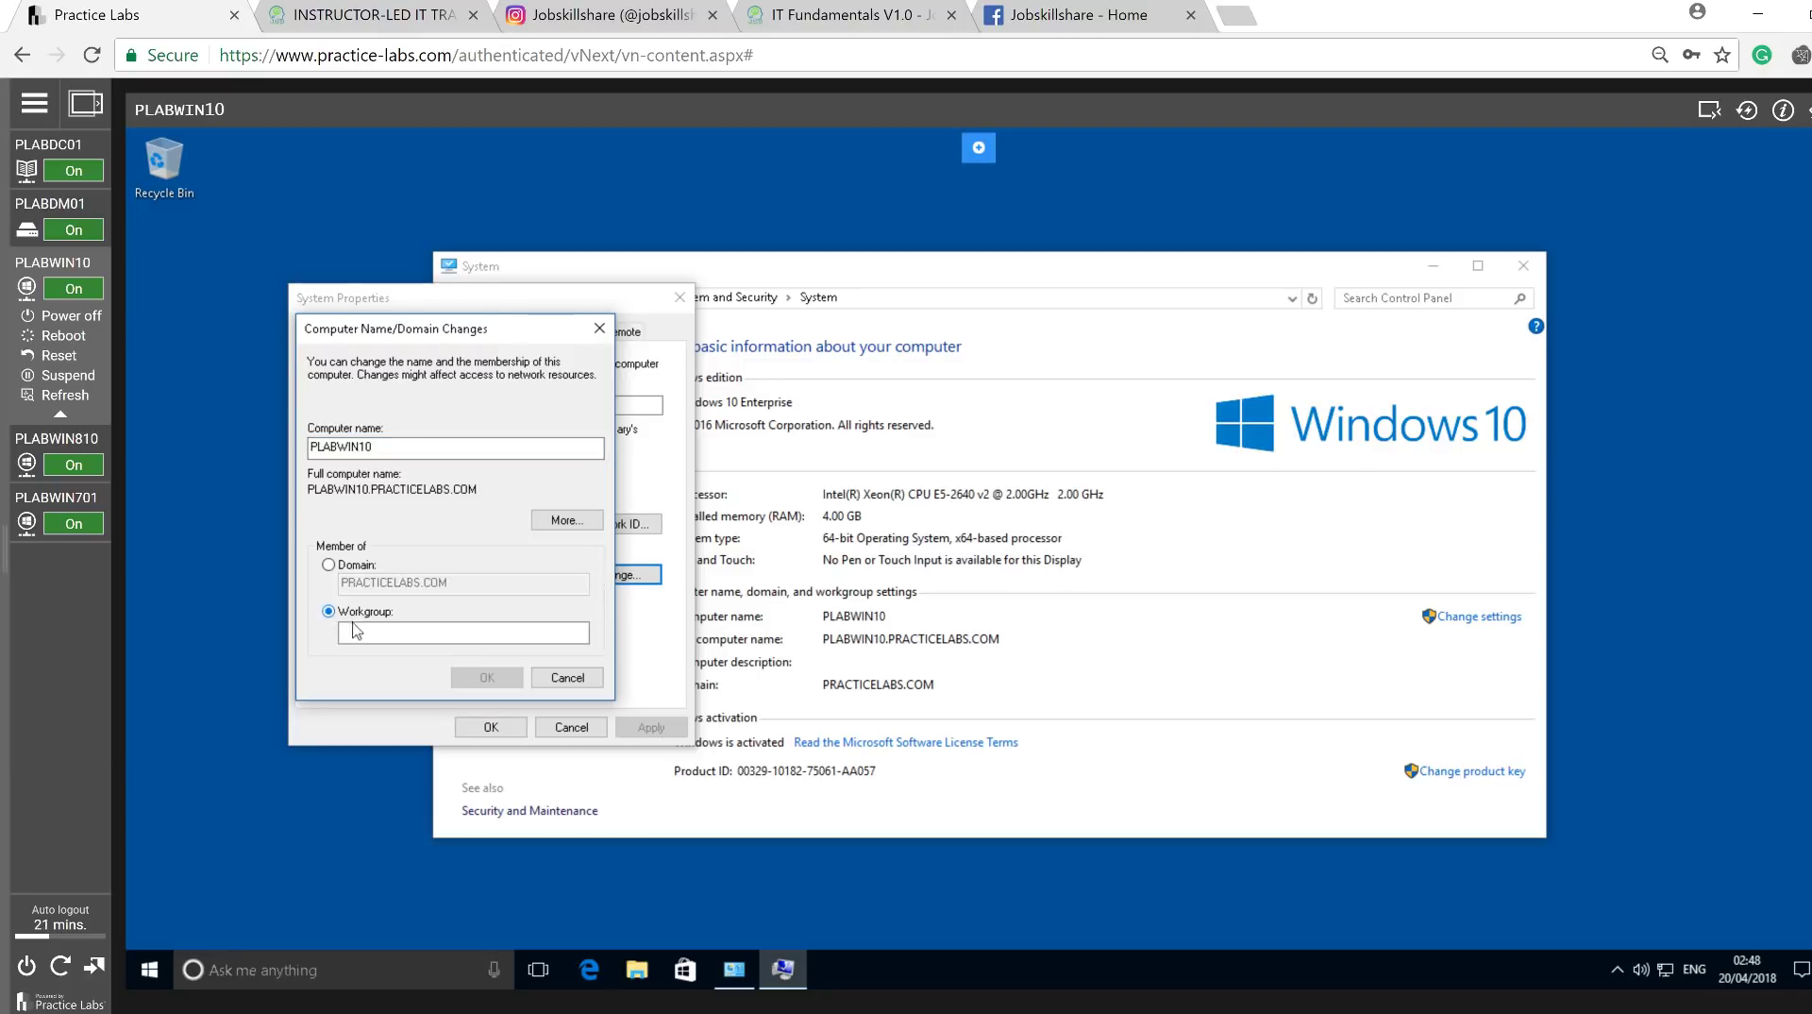
pyautogui.click(367, 635)
pyautogui.write('WORK')
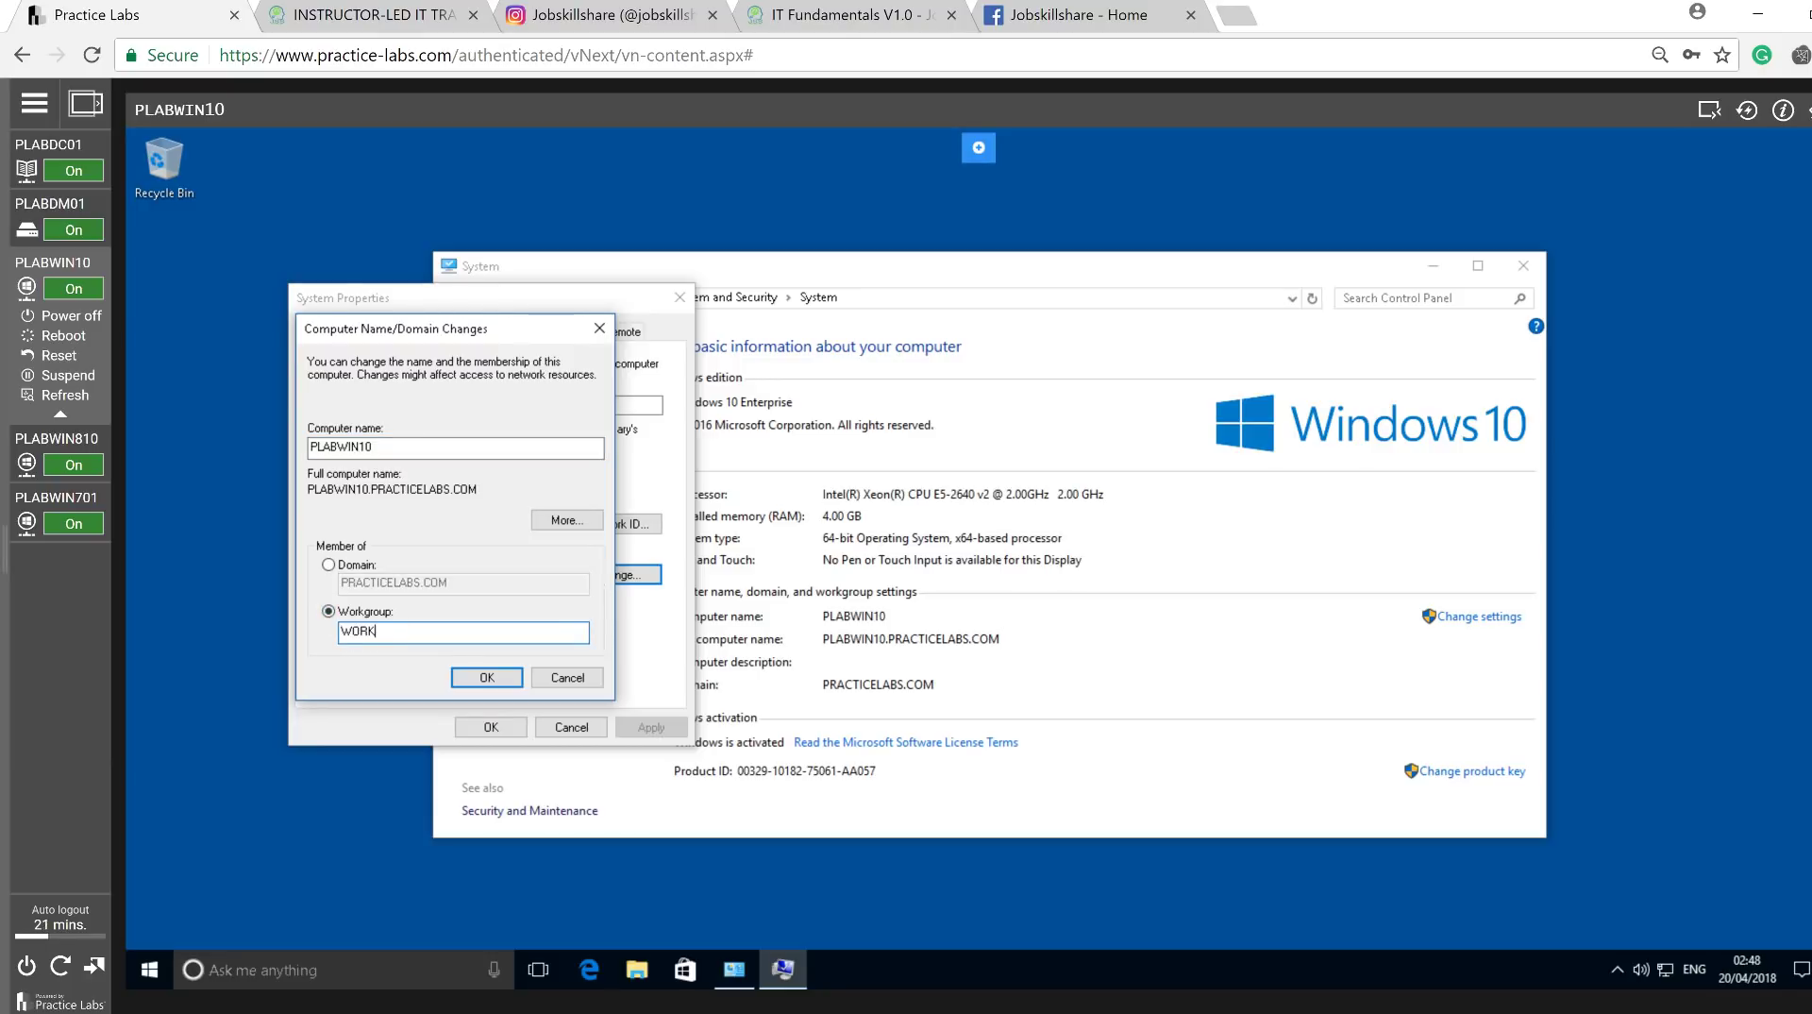
pyautogui.write('GROUP')
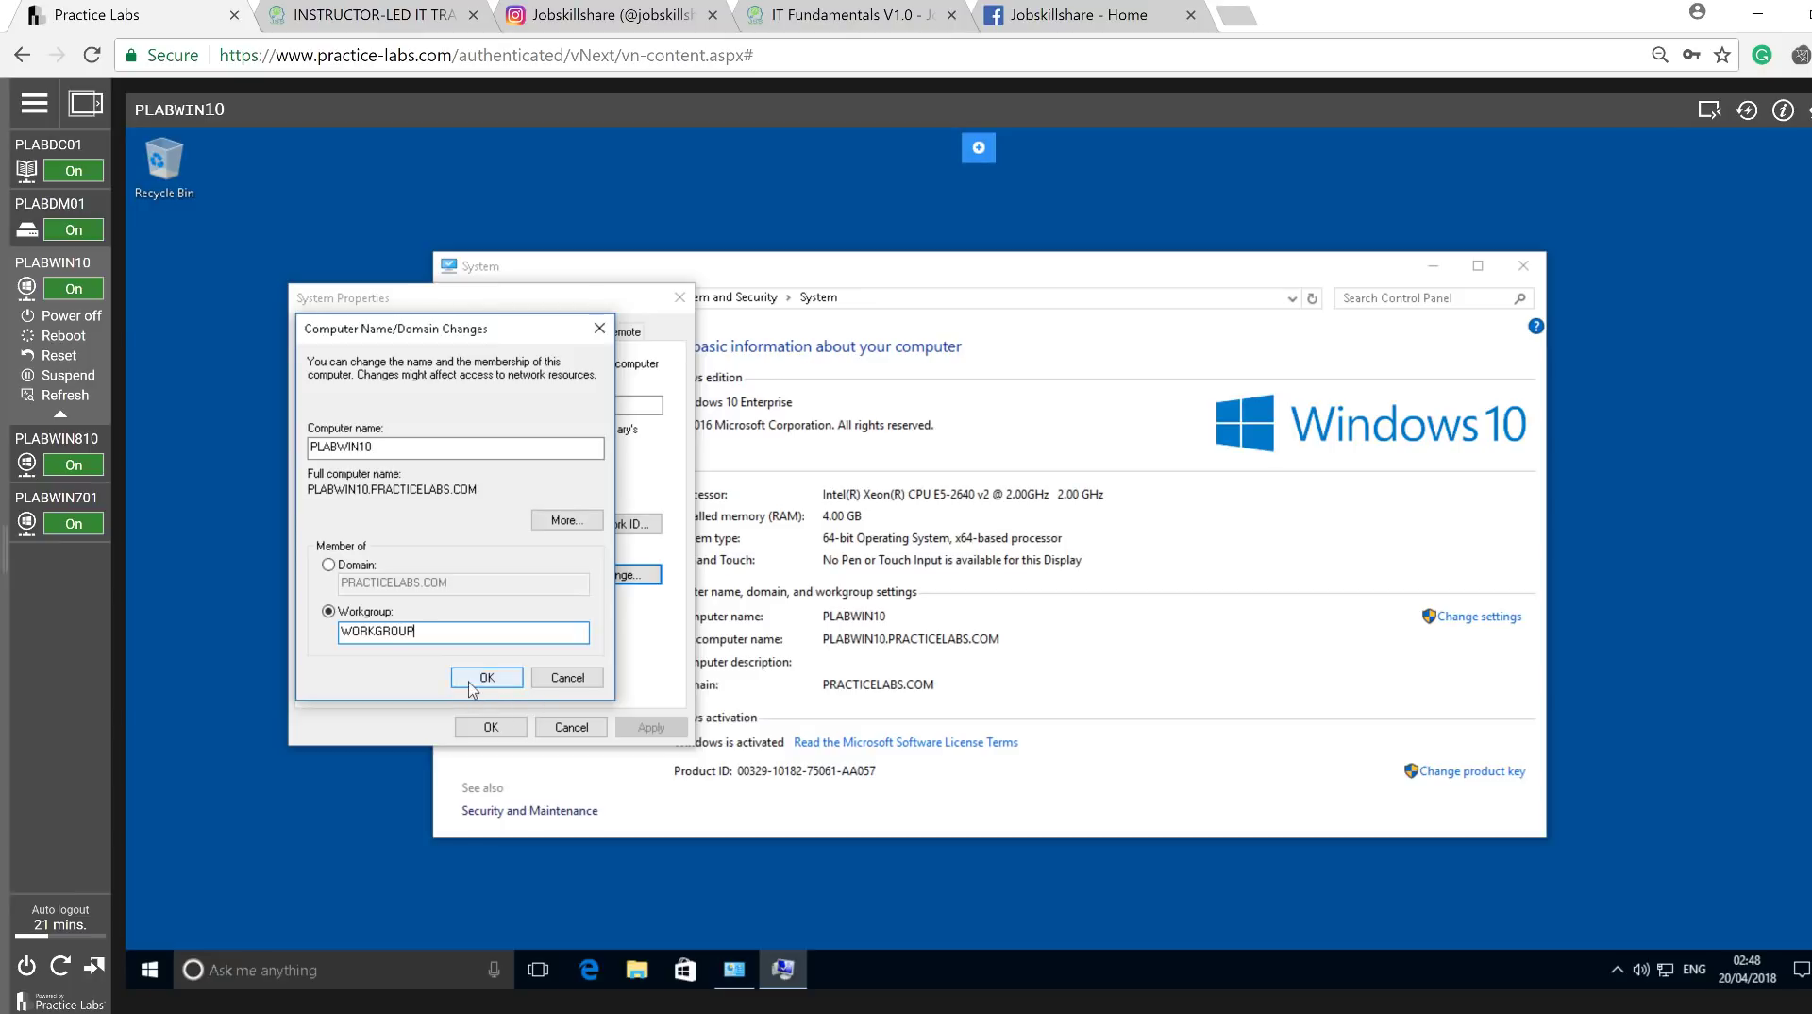
pyautogui.click(486, 677)
# Accept the leave-domain warning and welcome notices, close System Properties, and restart now.
pyautogui.click(1050, 630)
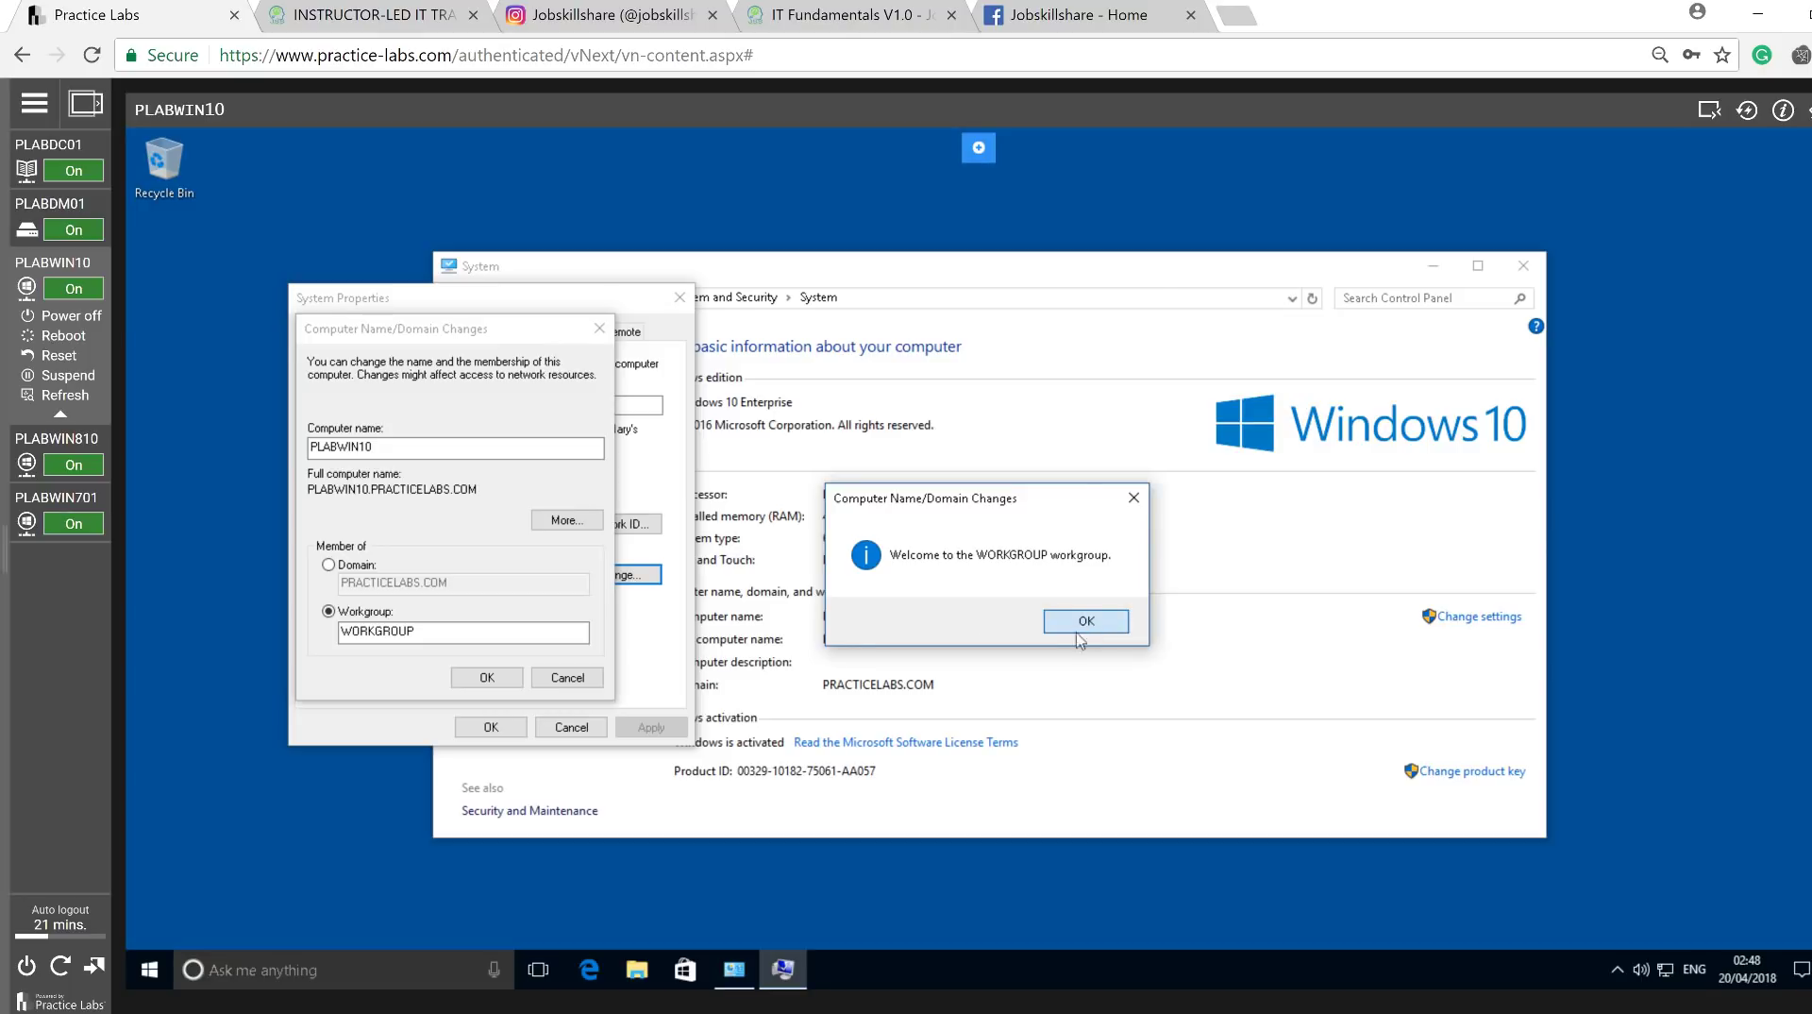
pyautogui.click(1079, 628)
pyautogui.click(1103, 574)
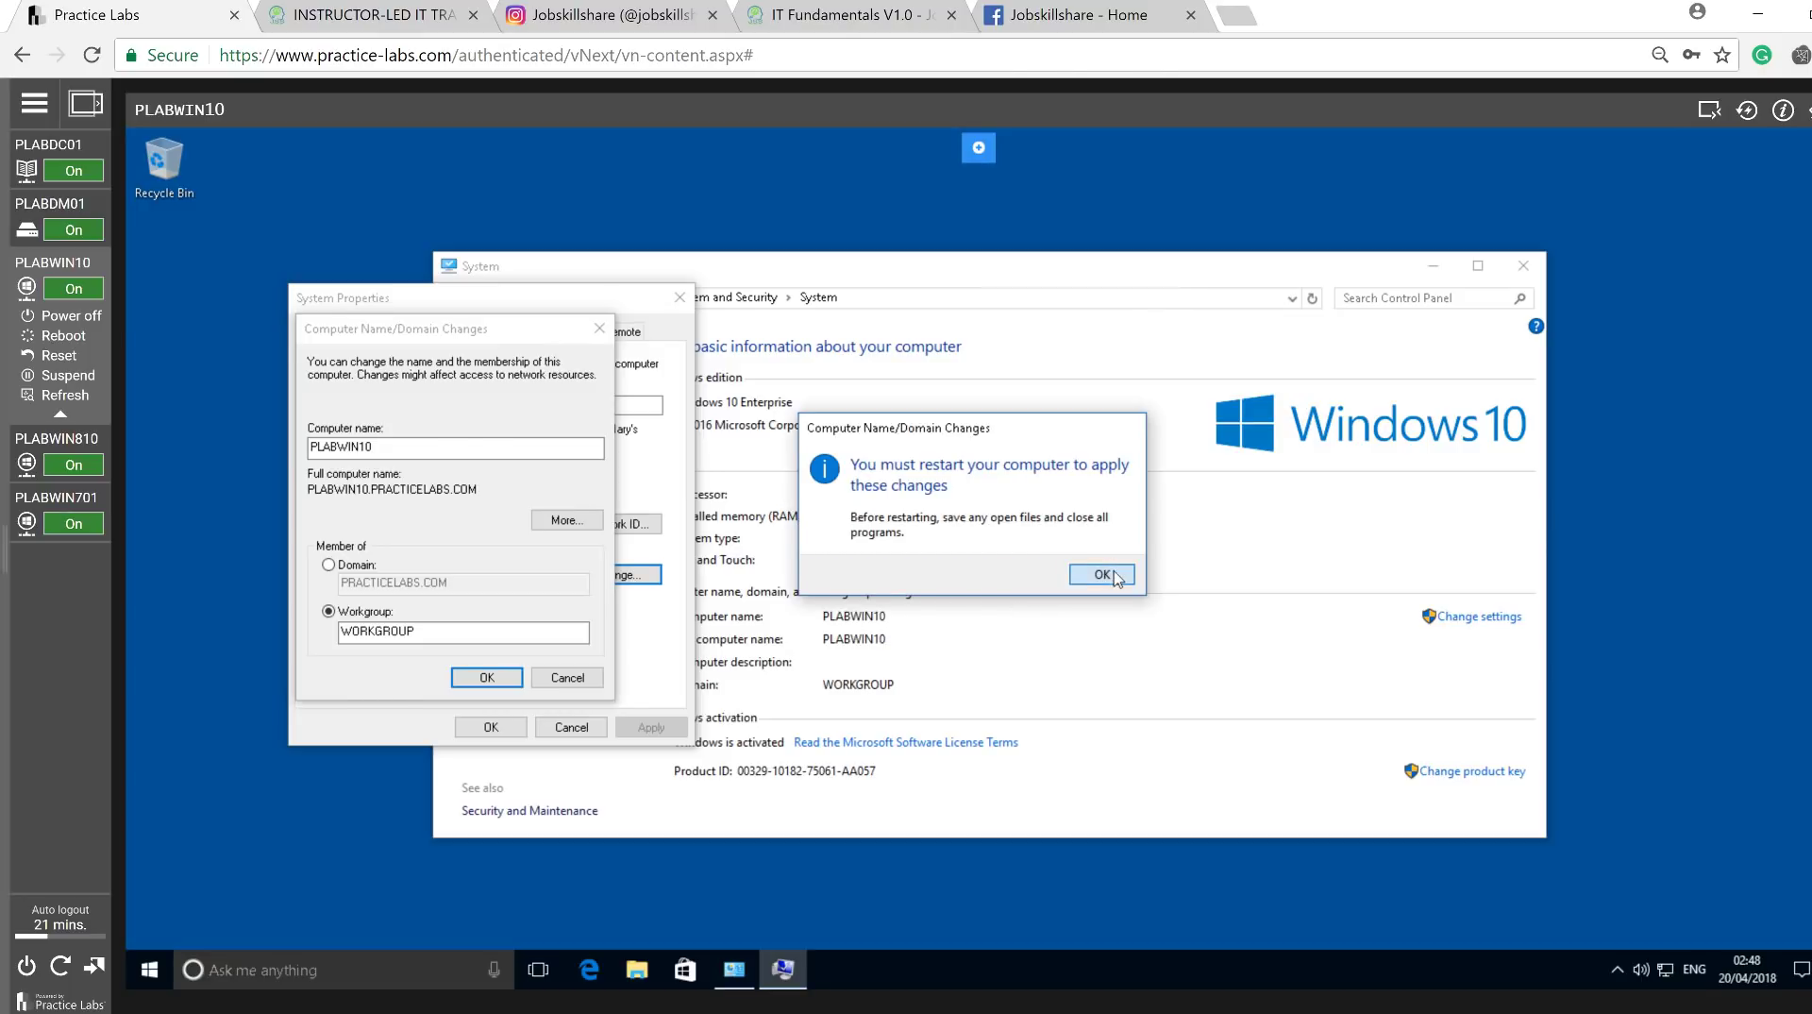
pyautogui.click(486, 728)
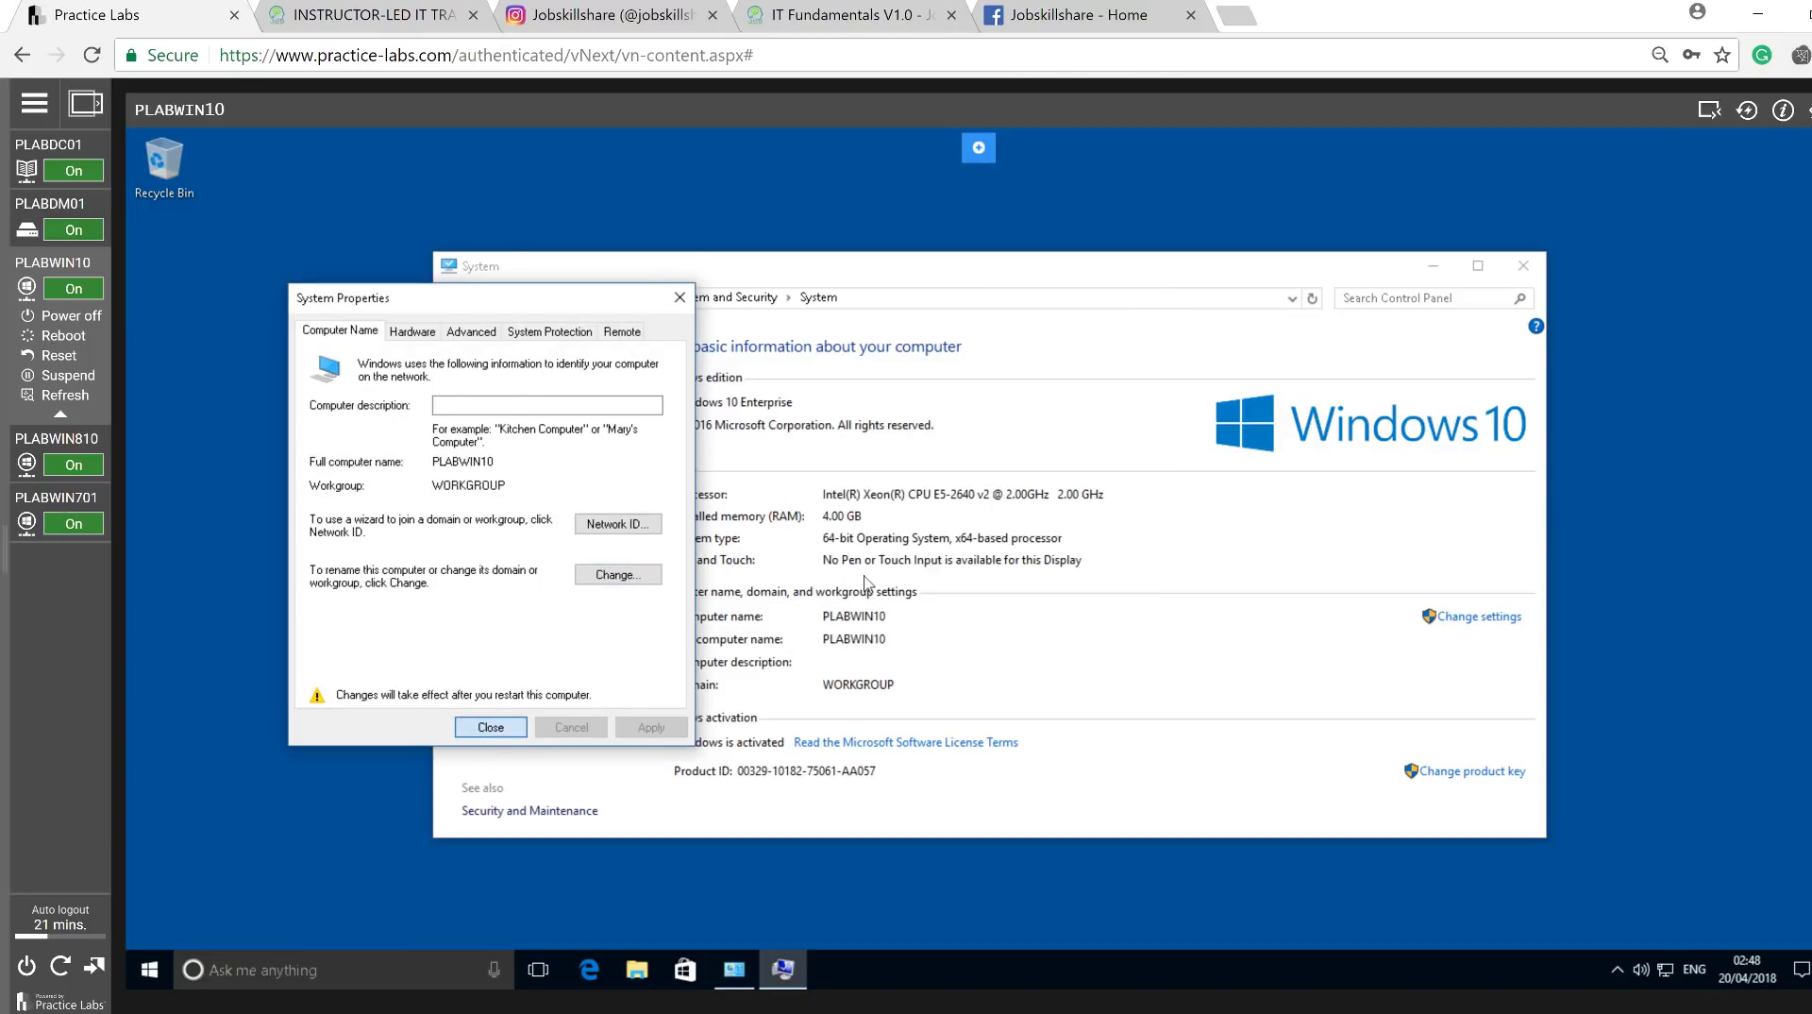
pyautogui.click(972, 574)
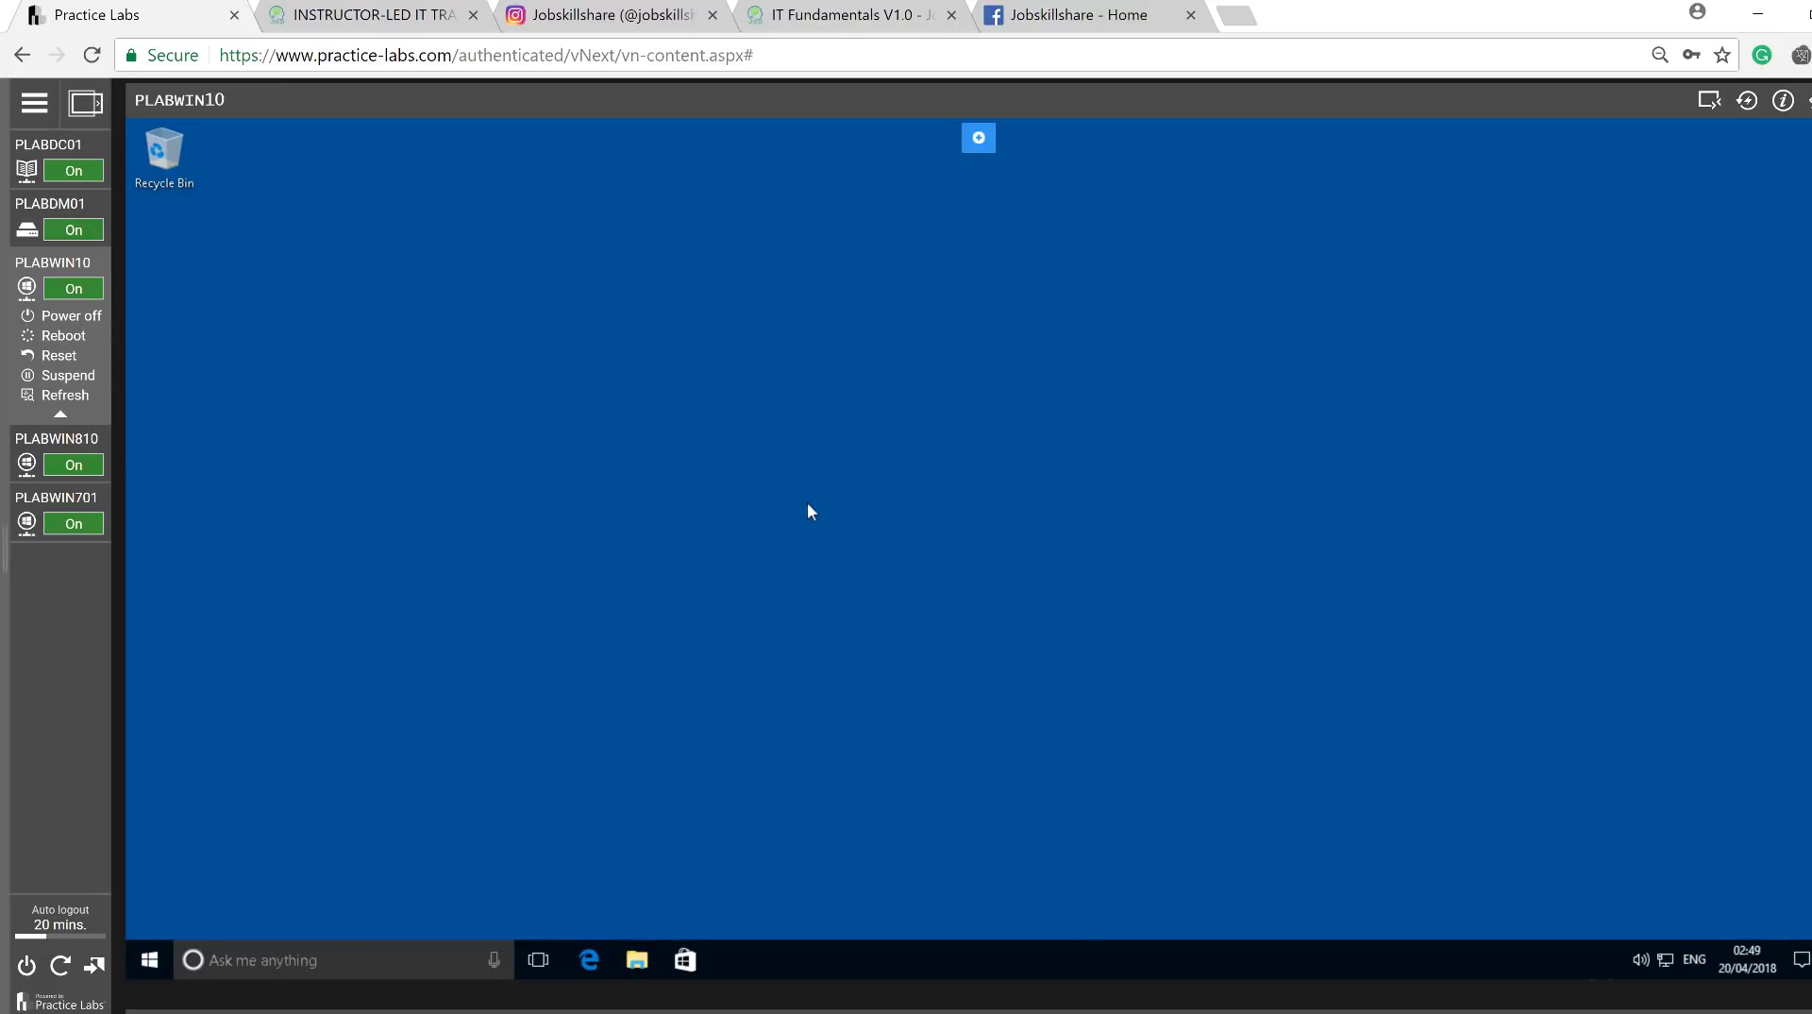
# Open PLABWIN10's System Properties from the system shortcuts menu and Change settings.
pyautogui.rightClick(151, 961)
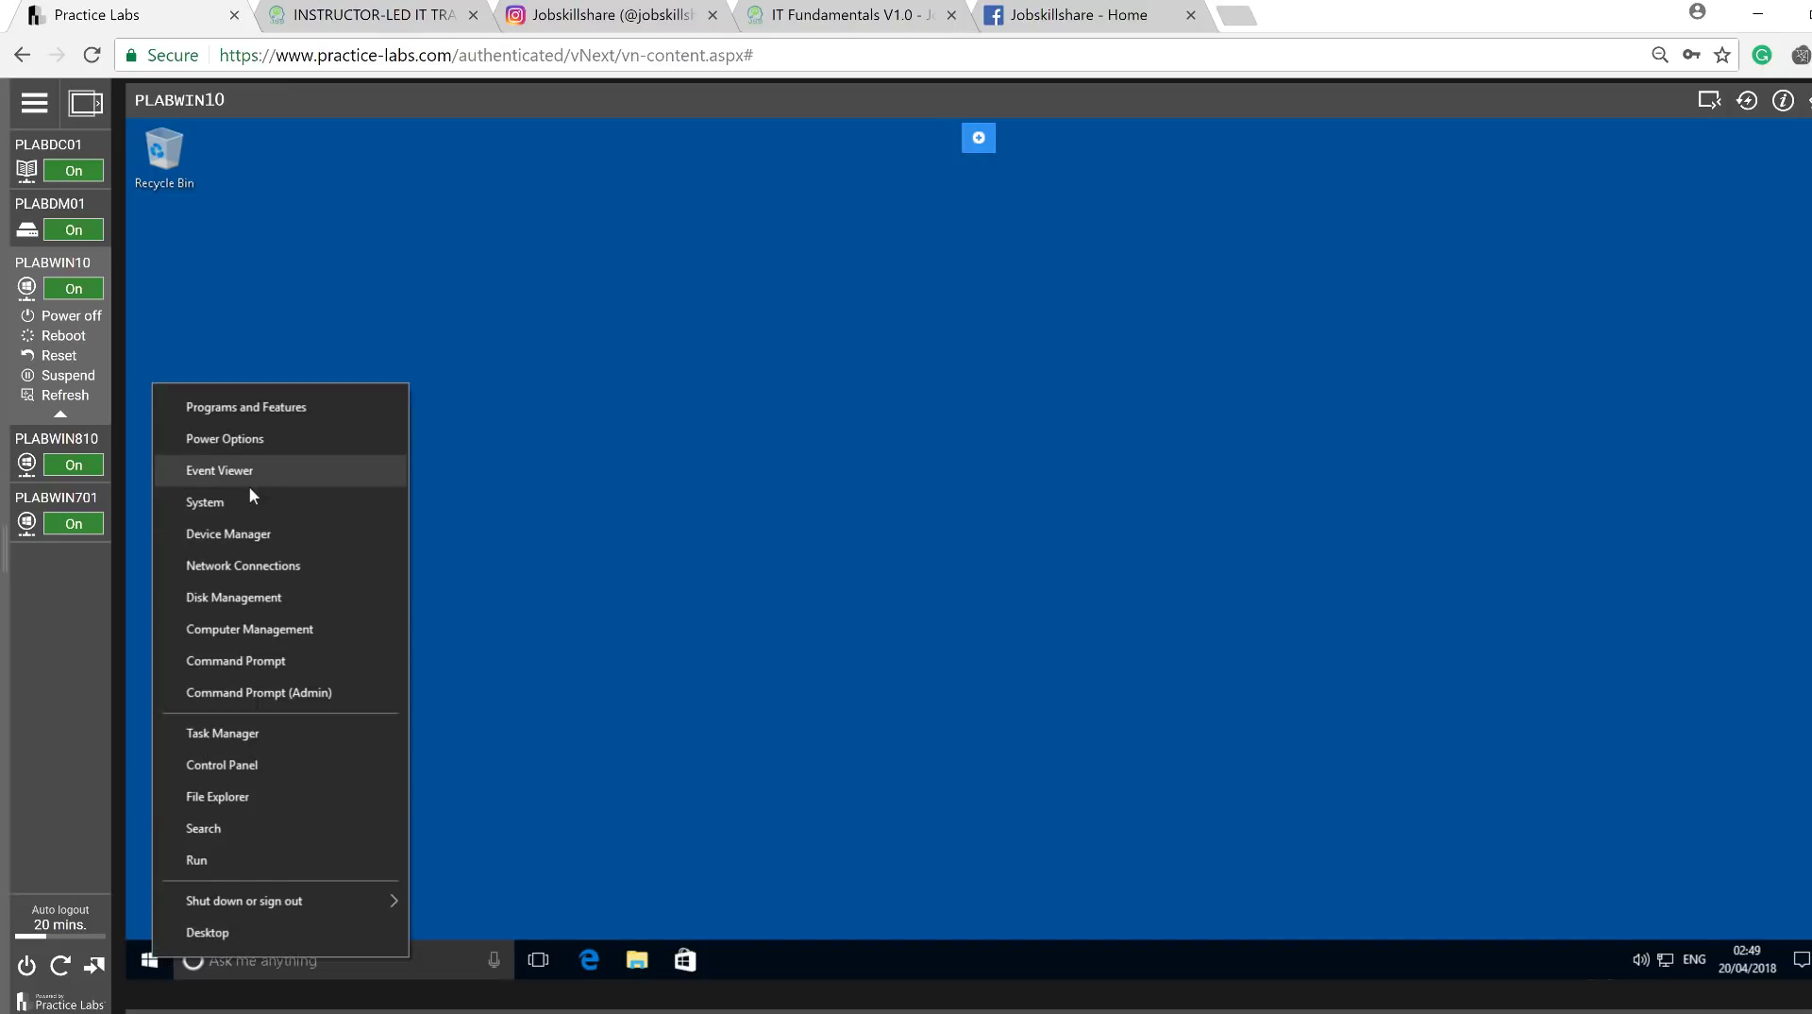
pyautogui.press('c')
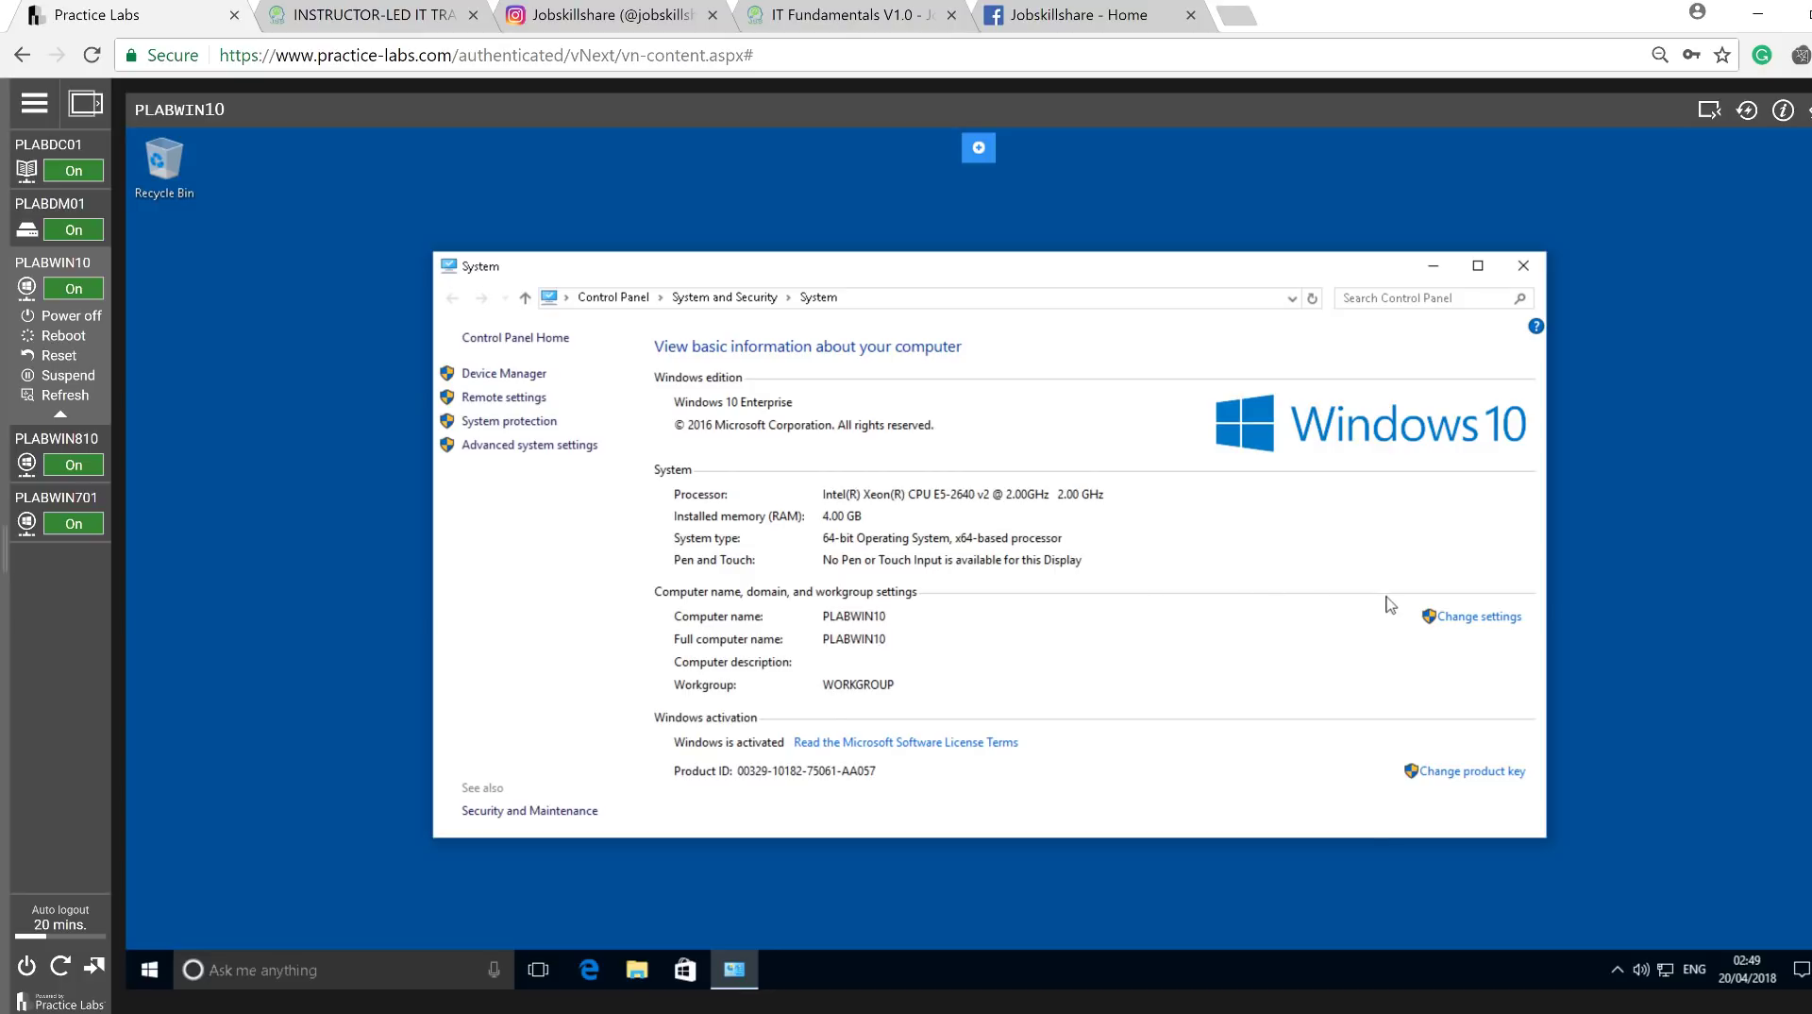
pyautogui.click(1488, 628)
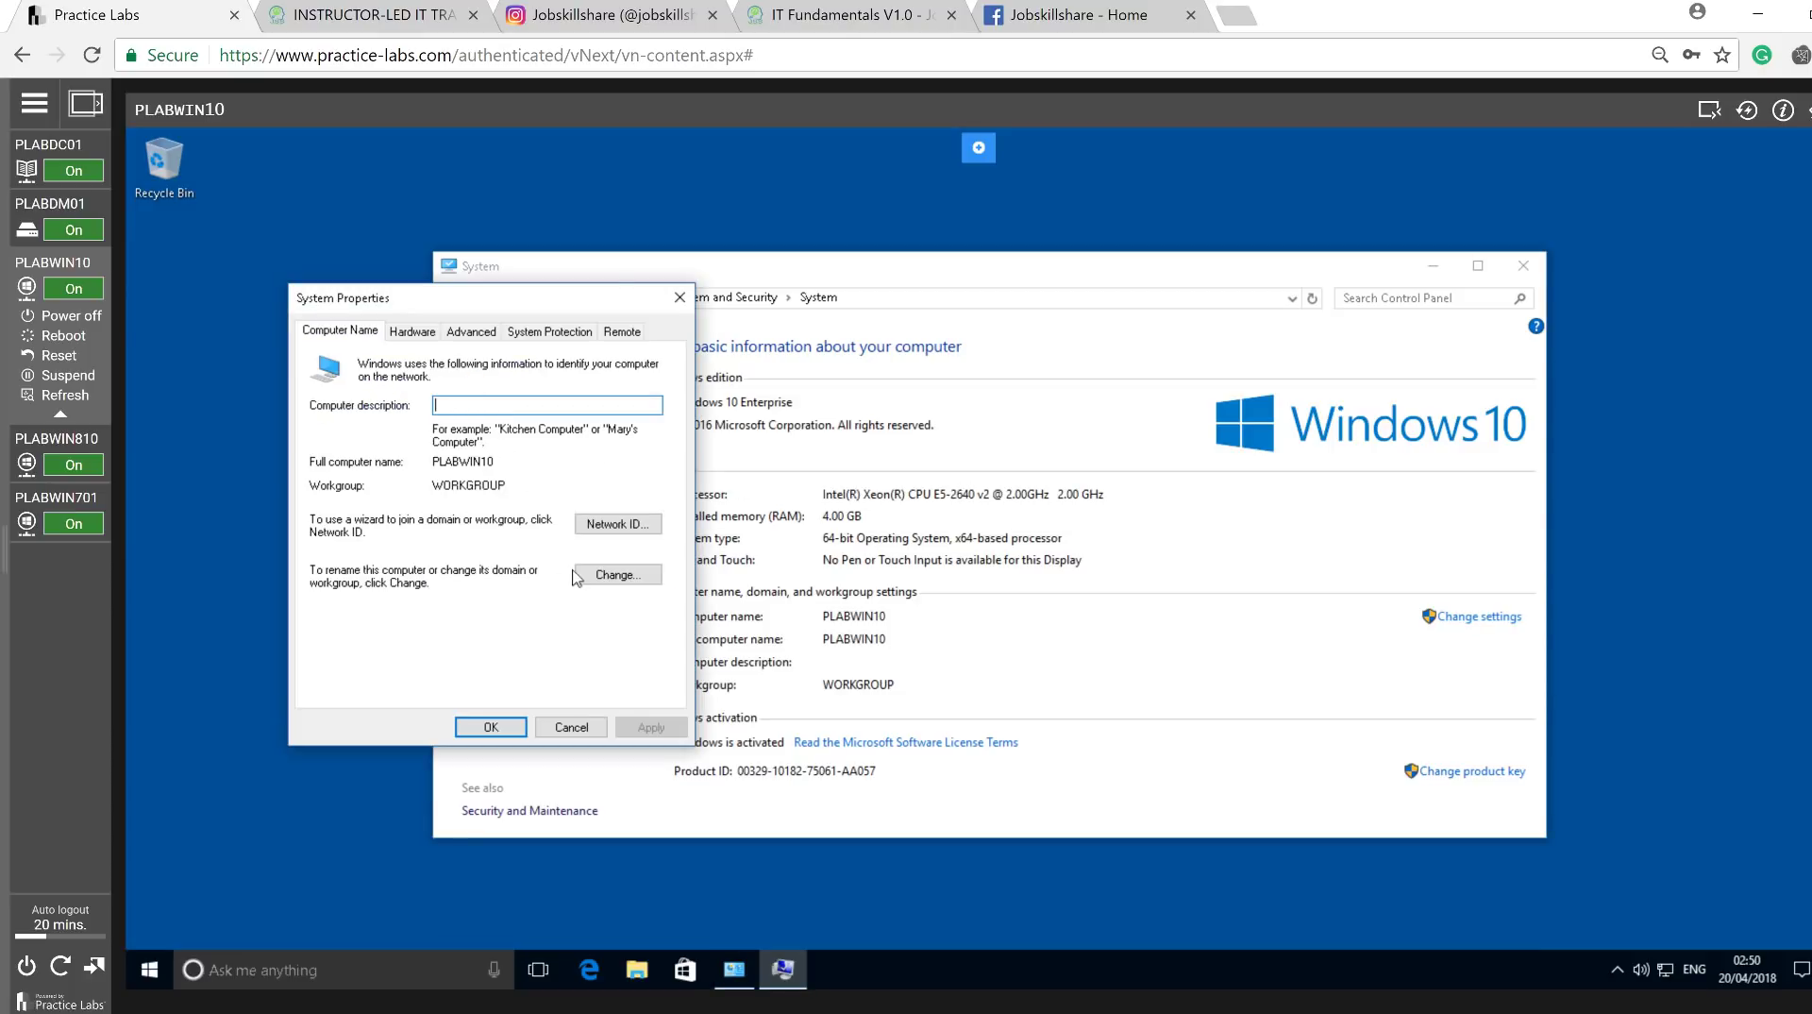
# Switch PLABWIN10's membership to the practicelabs.com domain.
pyautogui.click(582, 576)
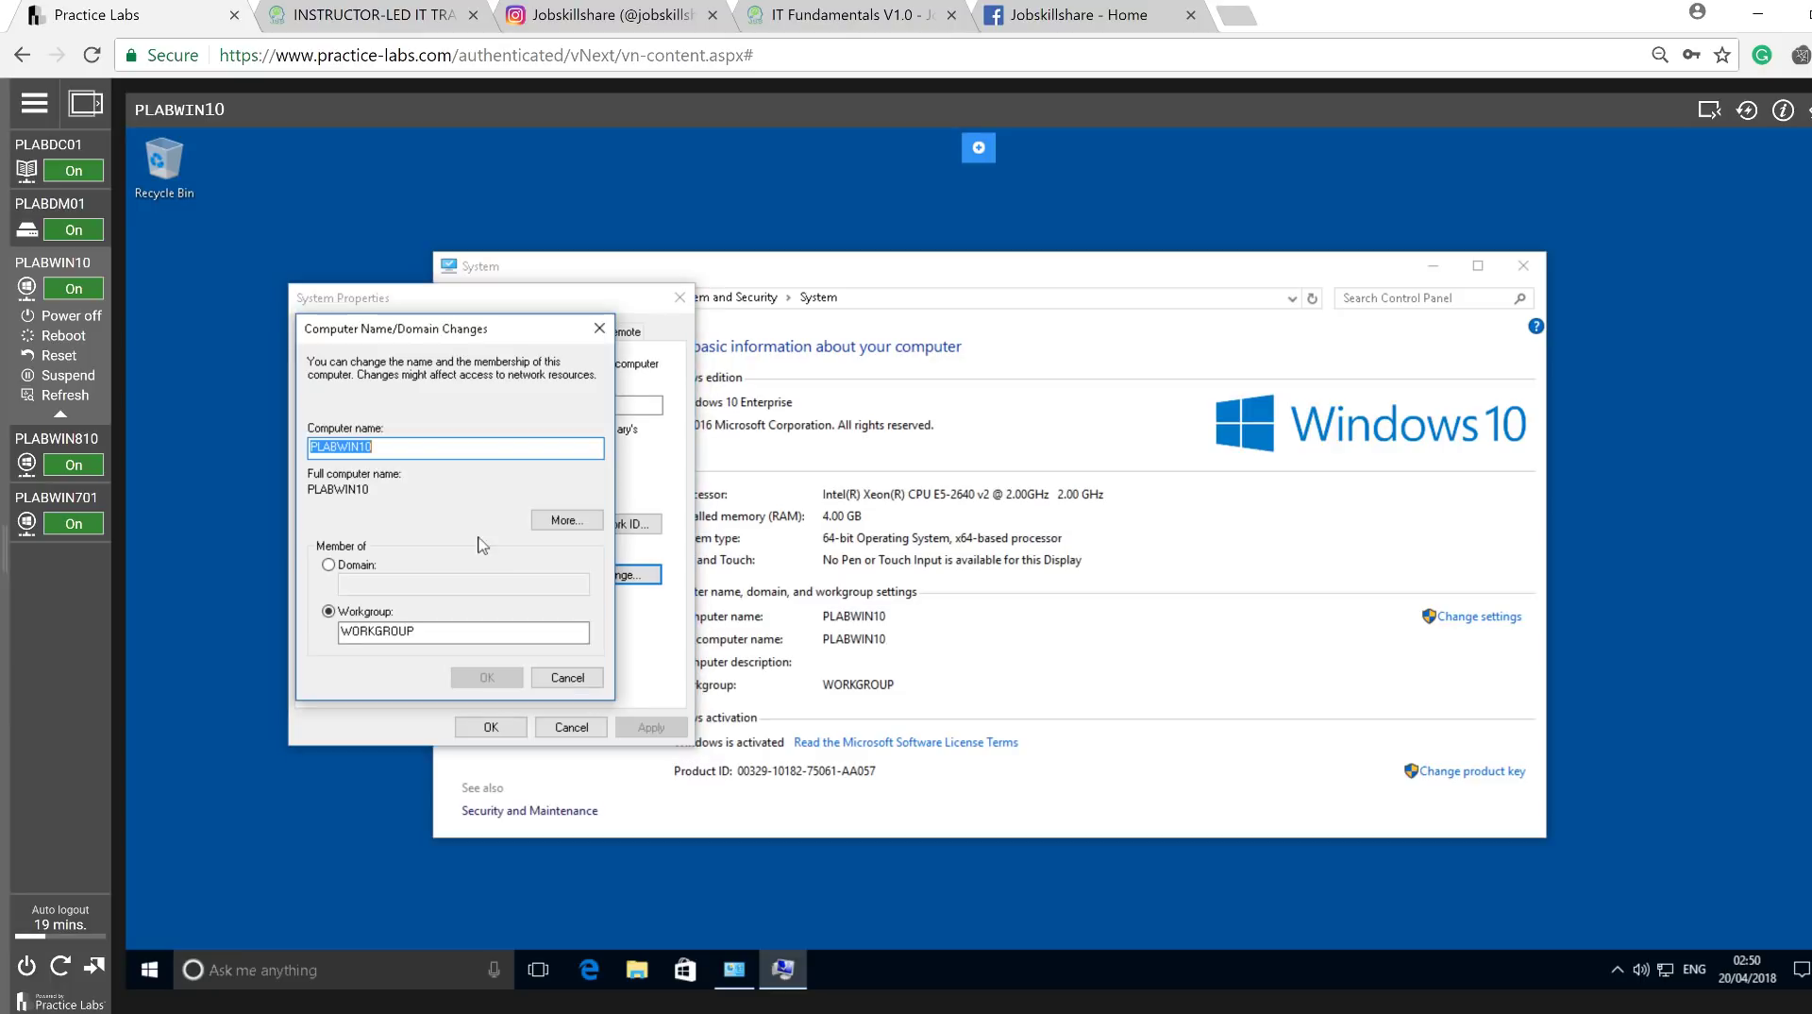
pyautogui.click(341, 564)
pyautogui.click(373, 586)
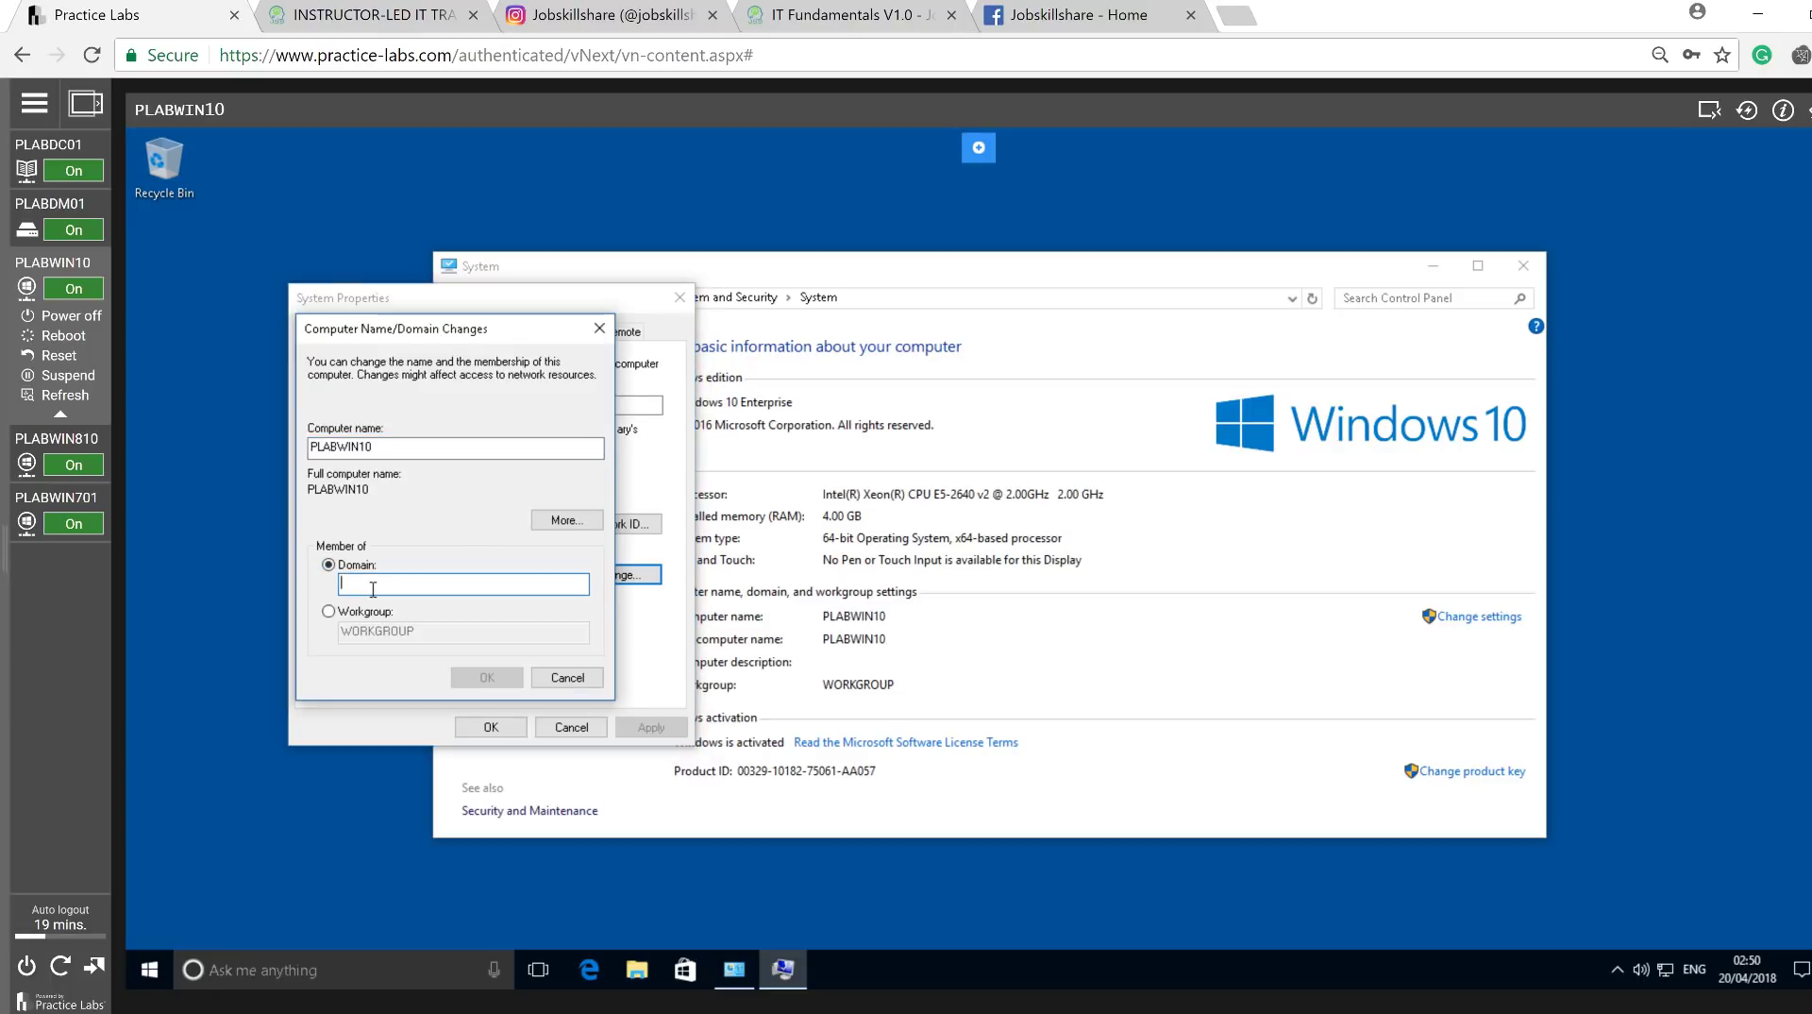
pyautogui.write('practicelab')
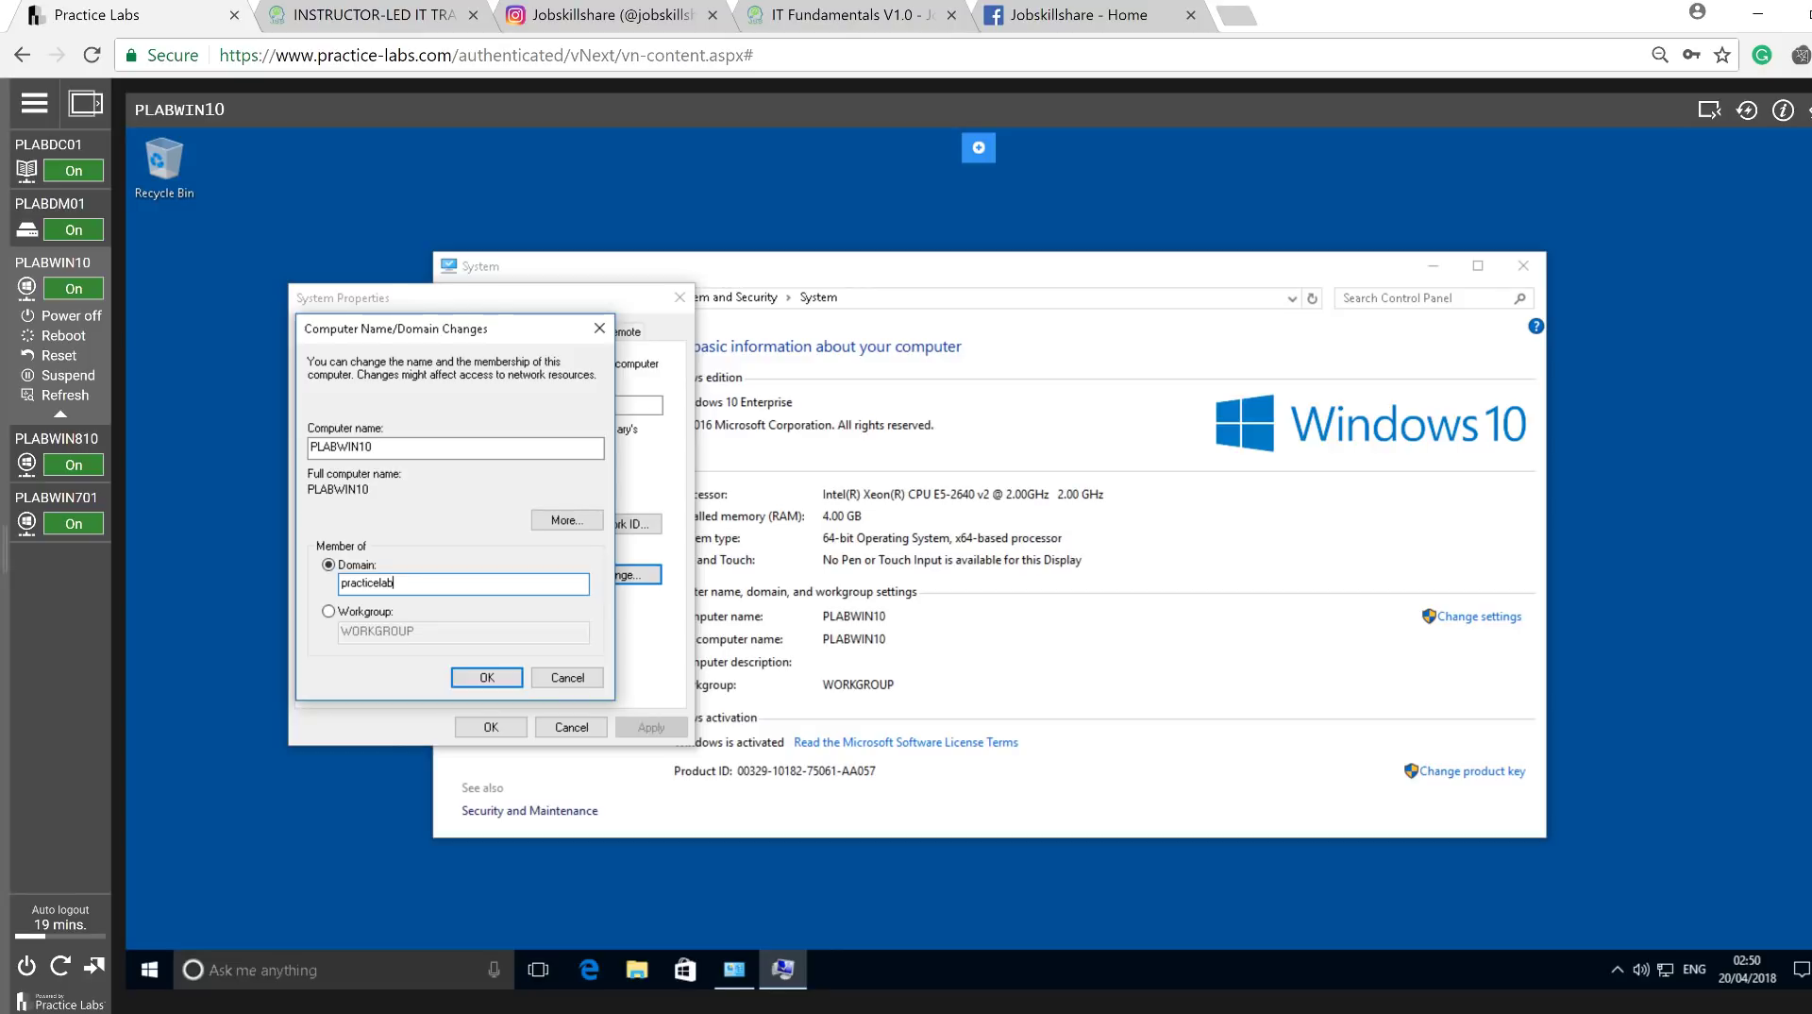
pyautogui.write('s.com')
pyautogui.press('Return')
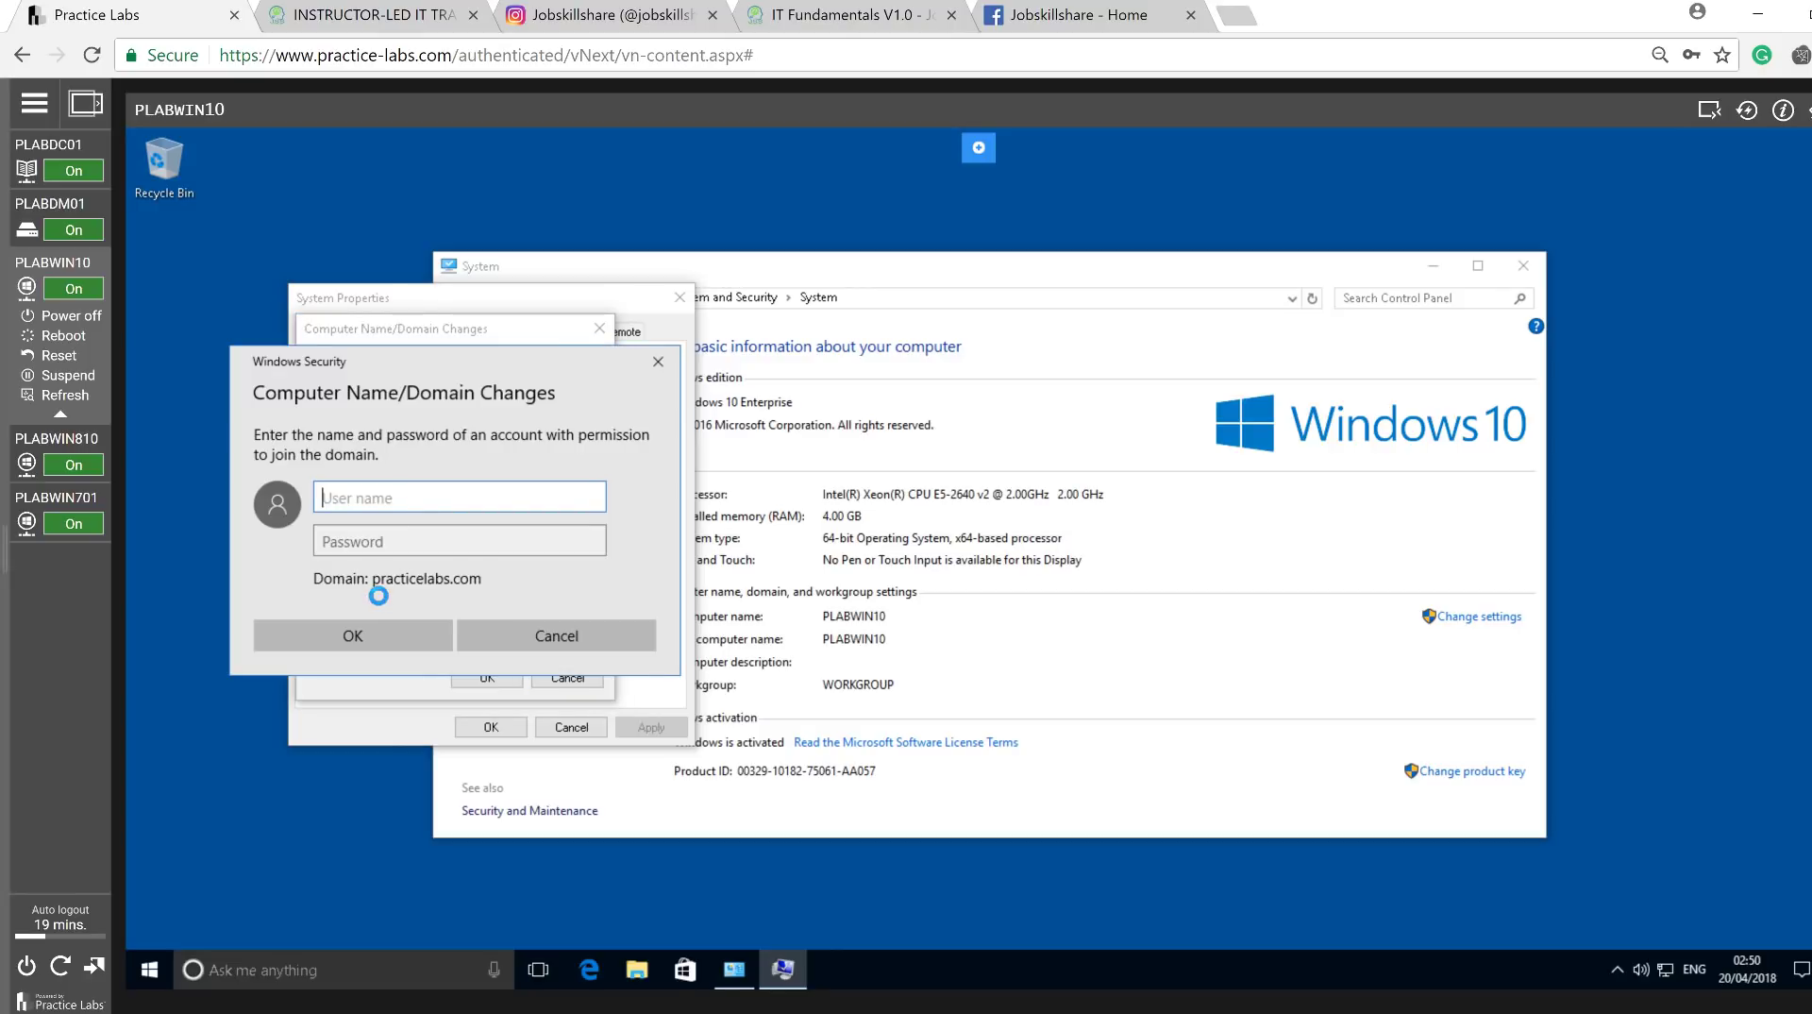
# Enter the domain administrator user name and password to complete the join, then switch to PLABDC01.
pyautogui.write('administrator')
pyautogui.press('Tab')
pyautogui.write('P')
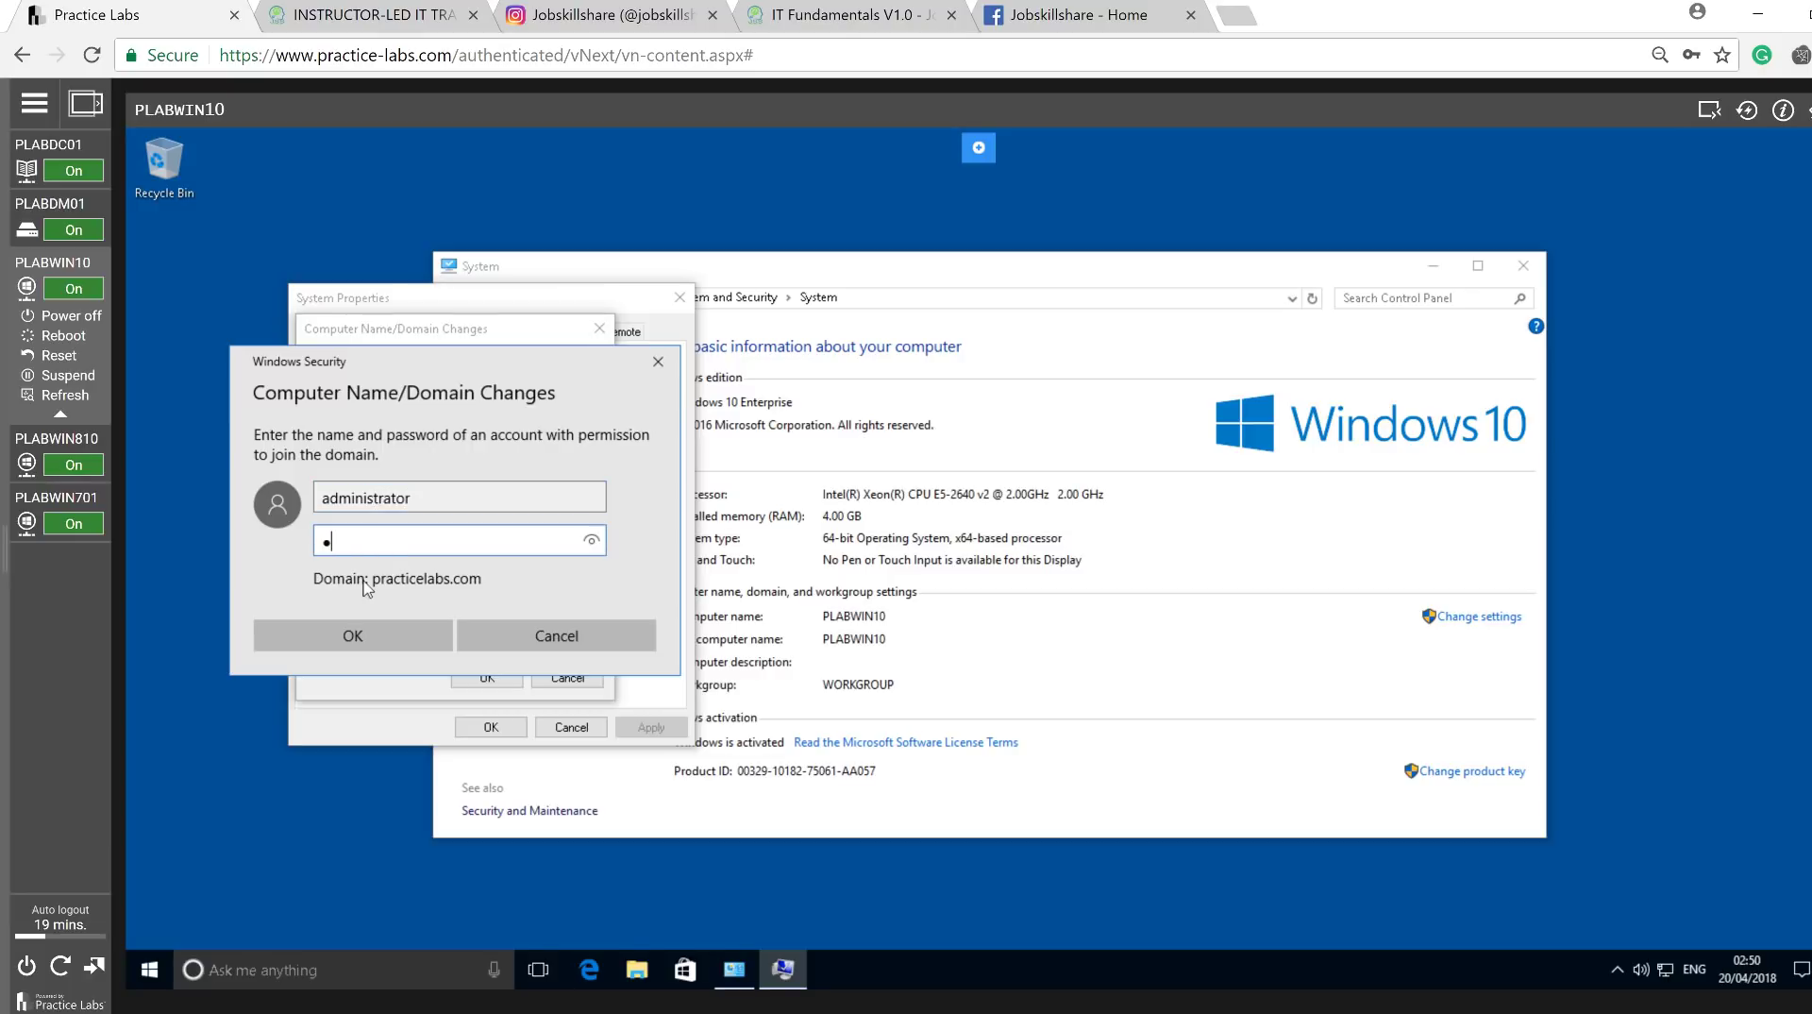
pyautogui.write('a$$w0rd')
pyautogui.press('Return')
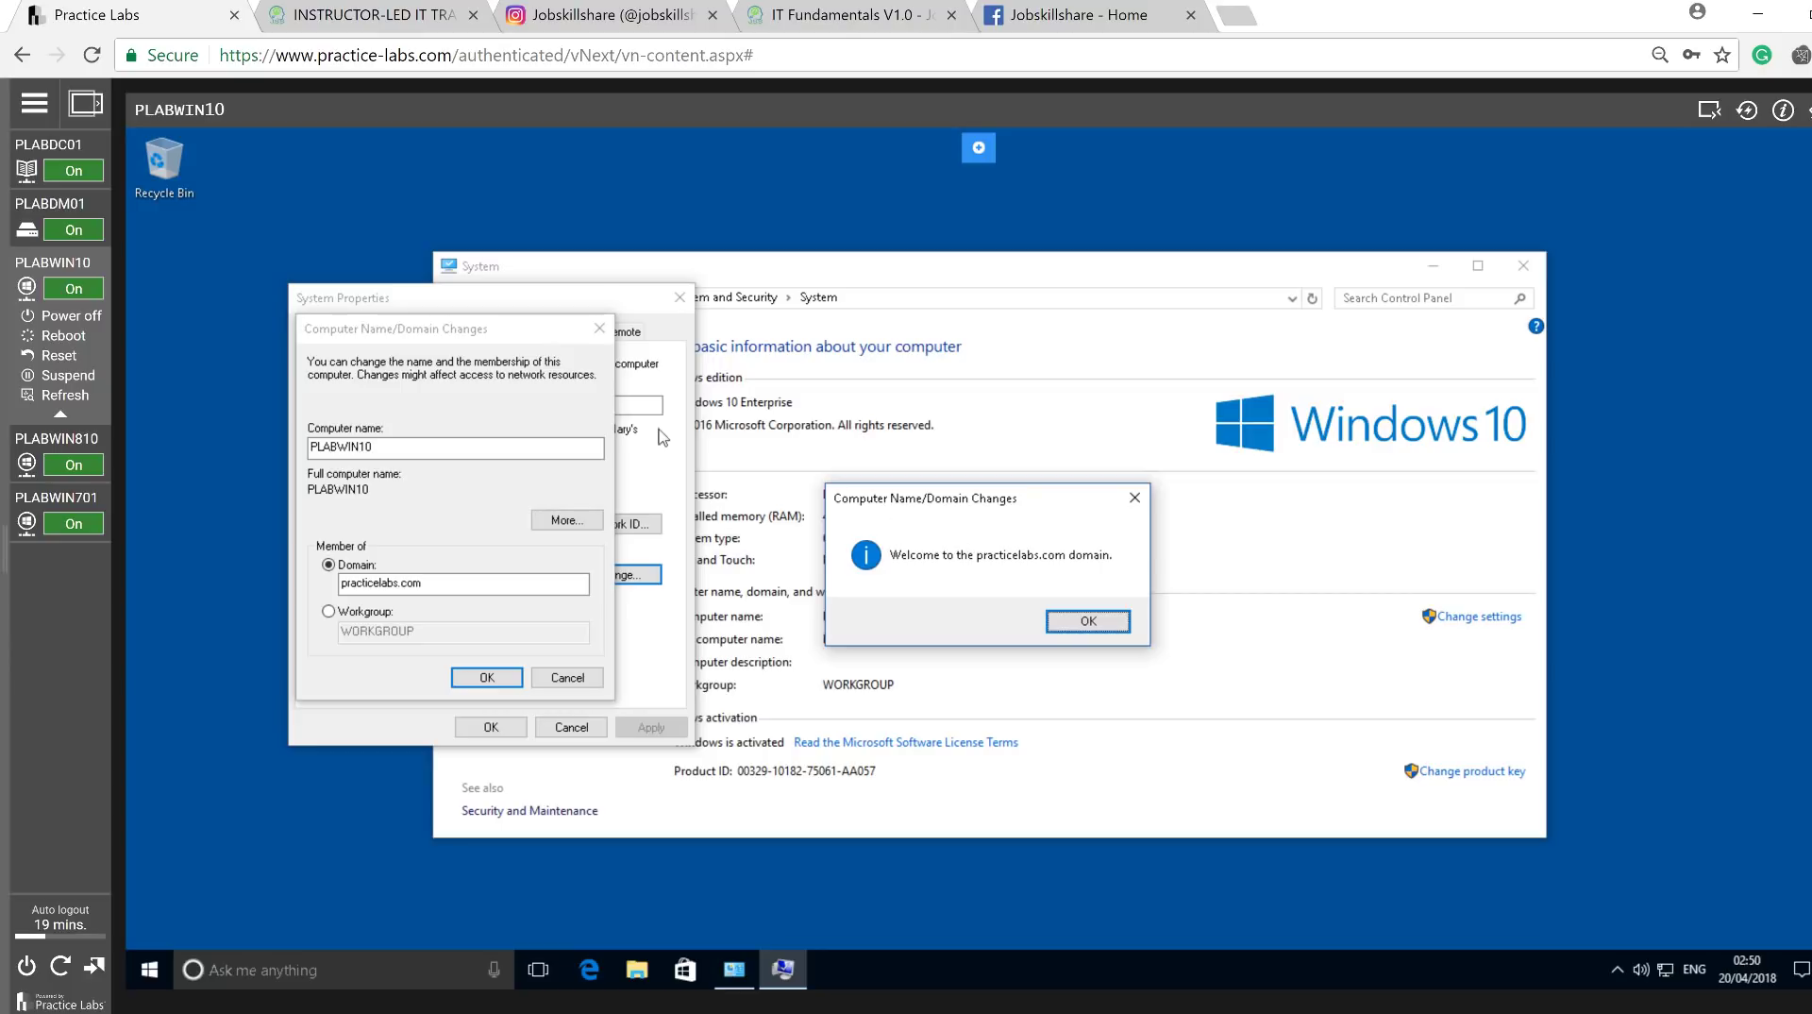
pyautogui.click(37, 144)
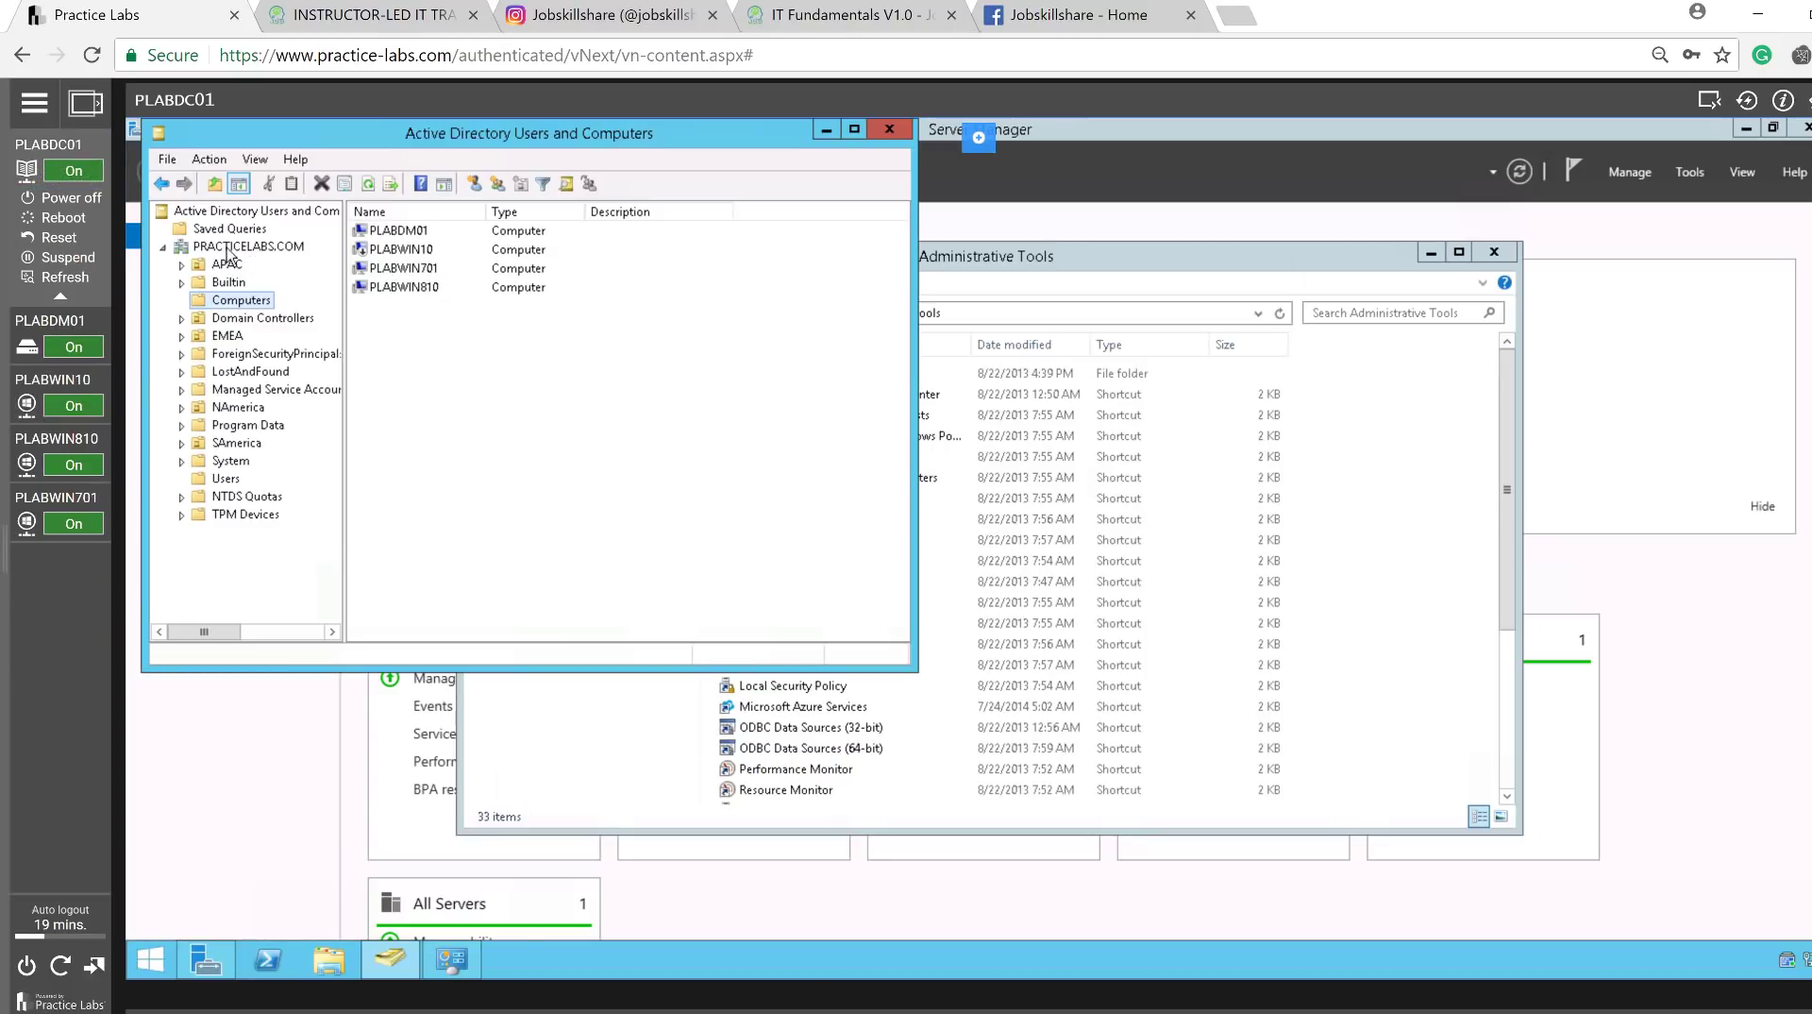
# Back on PLABWIN10, dismiss the welcome and restart notices, close System Properties, and restart now.
pyautogui.click(50, 335)
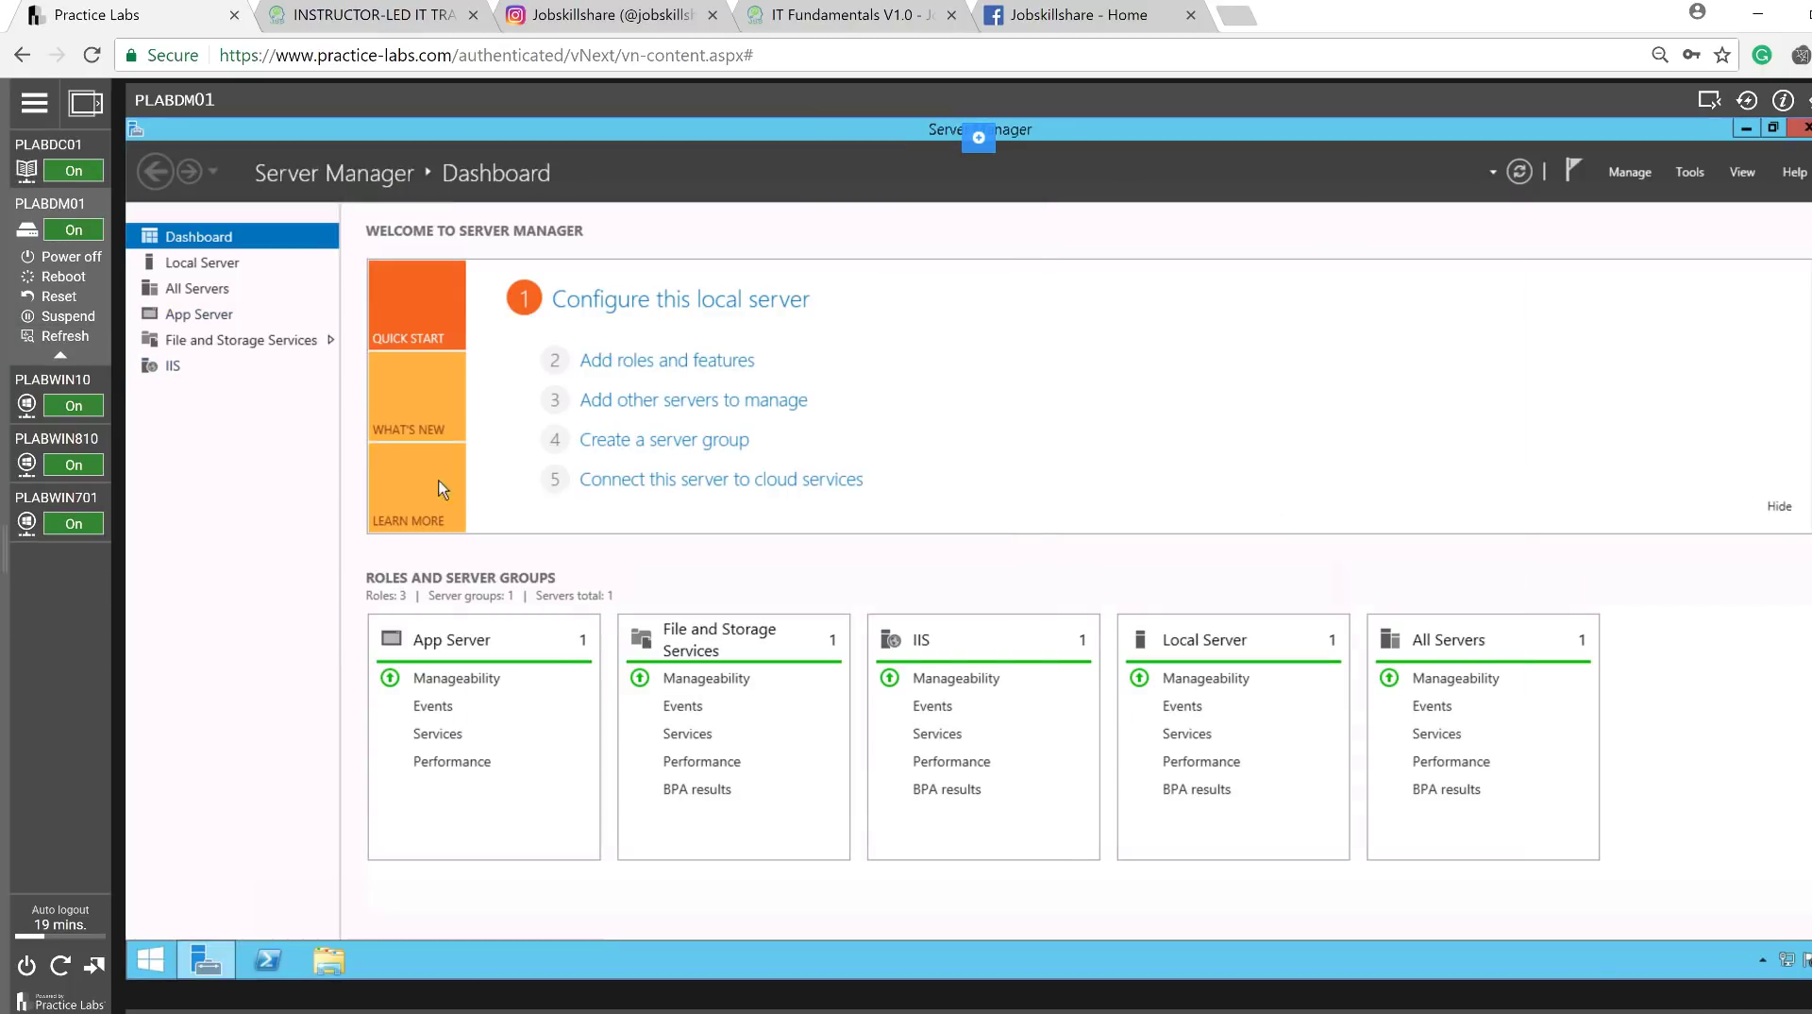
pyautogui.click(52, 379)
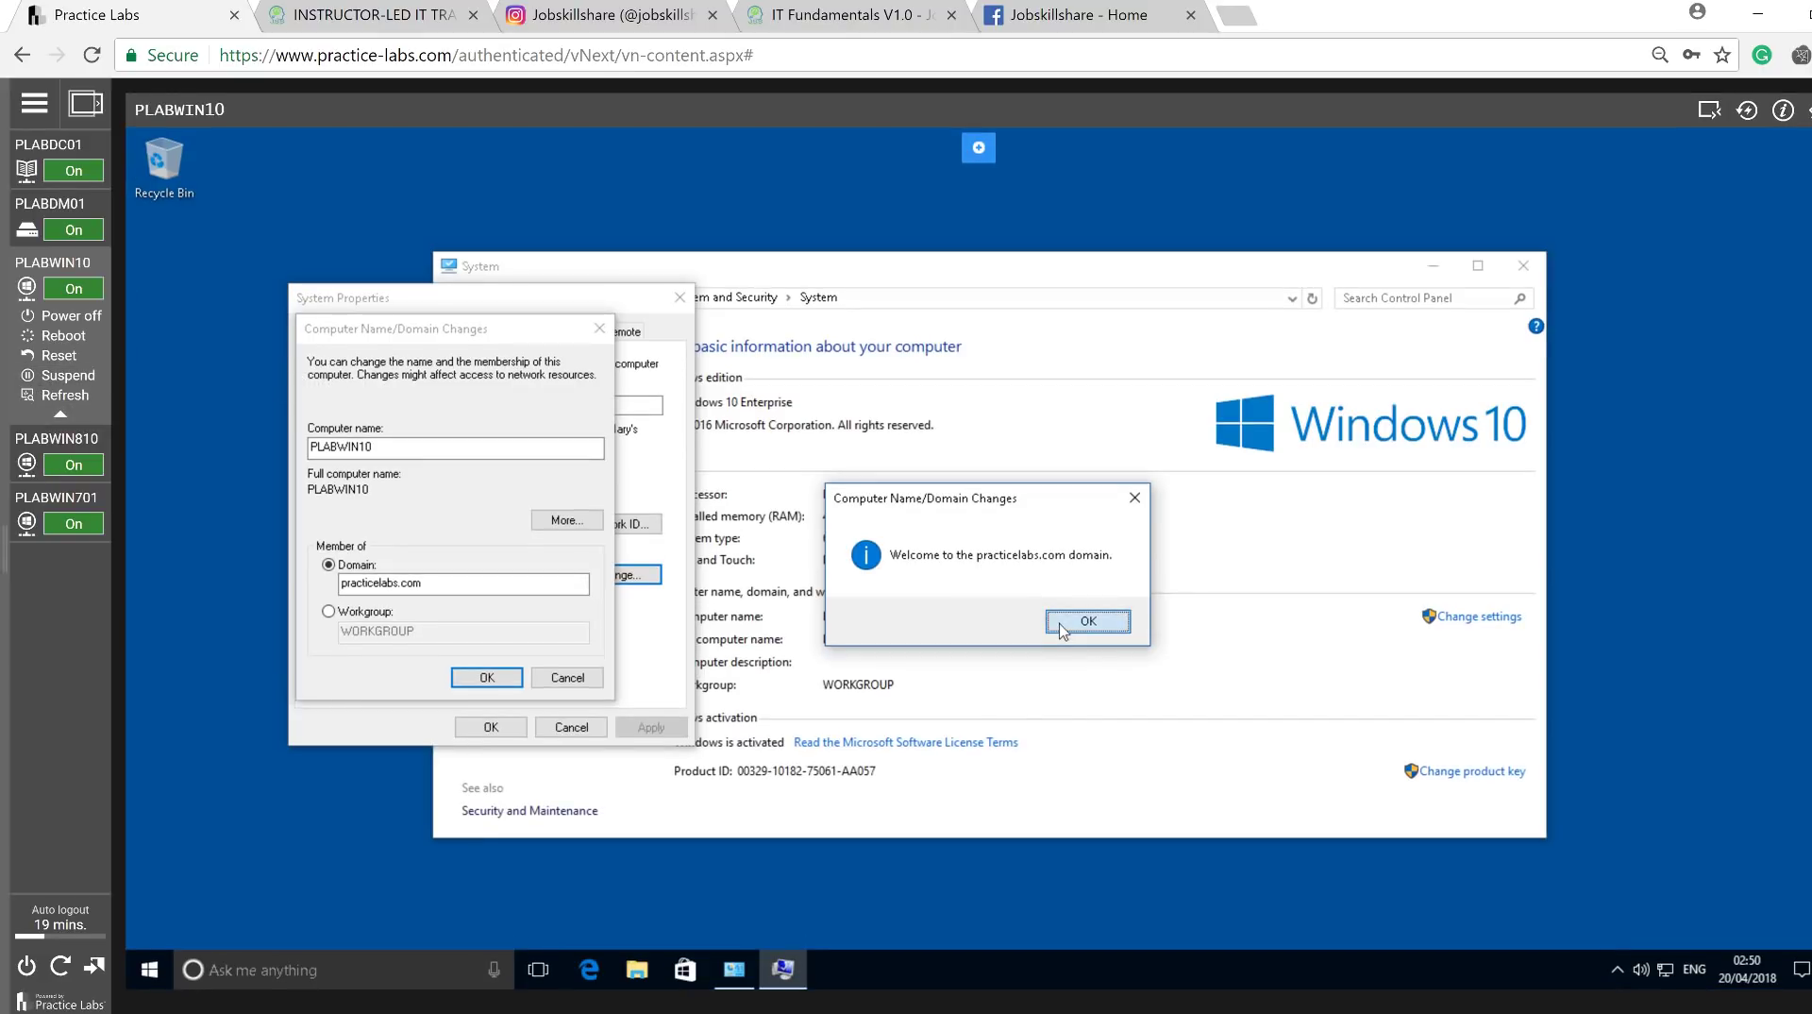
pyautogui.click(1060, 624)
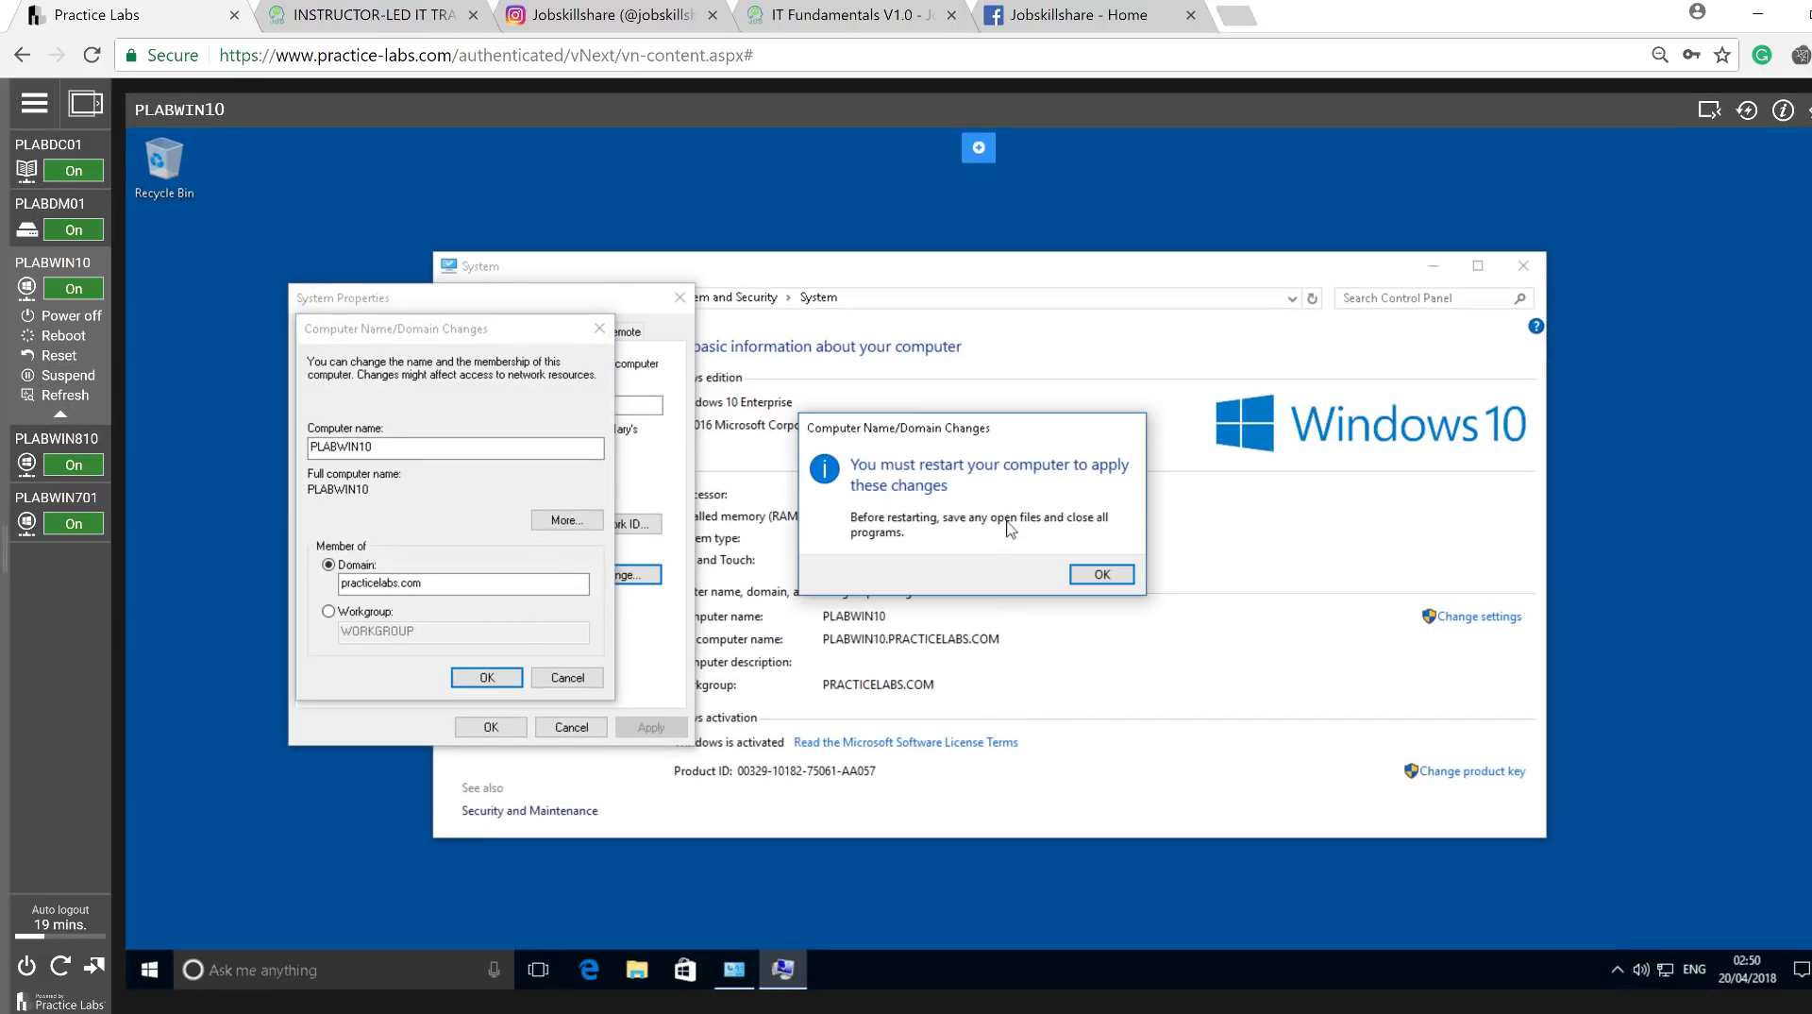
pyautogui.click(1103, 573)
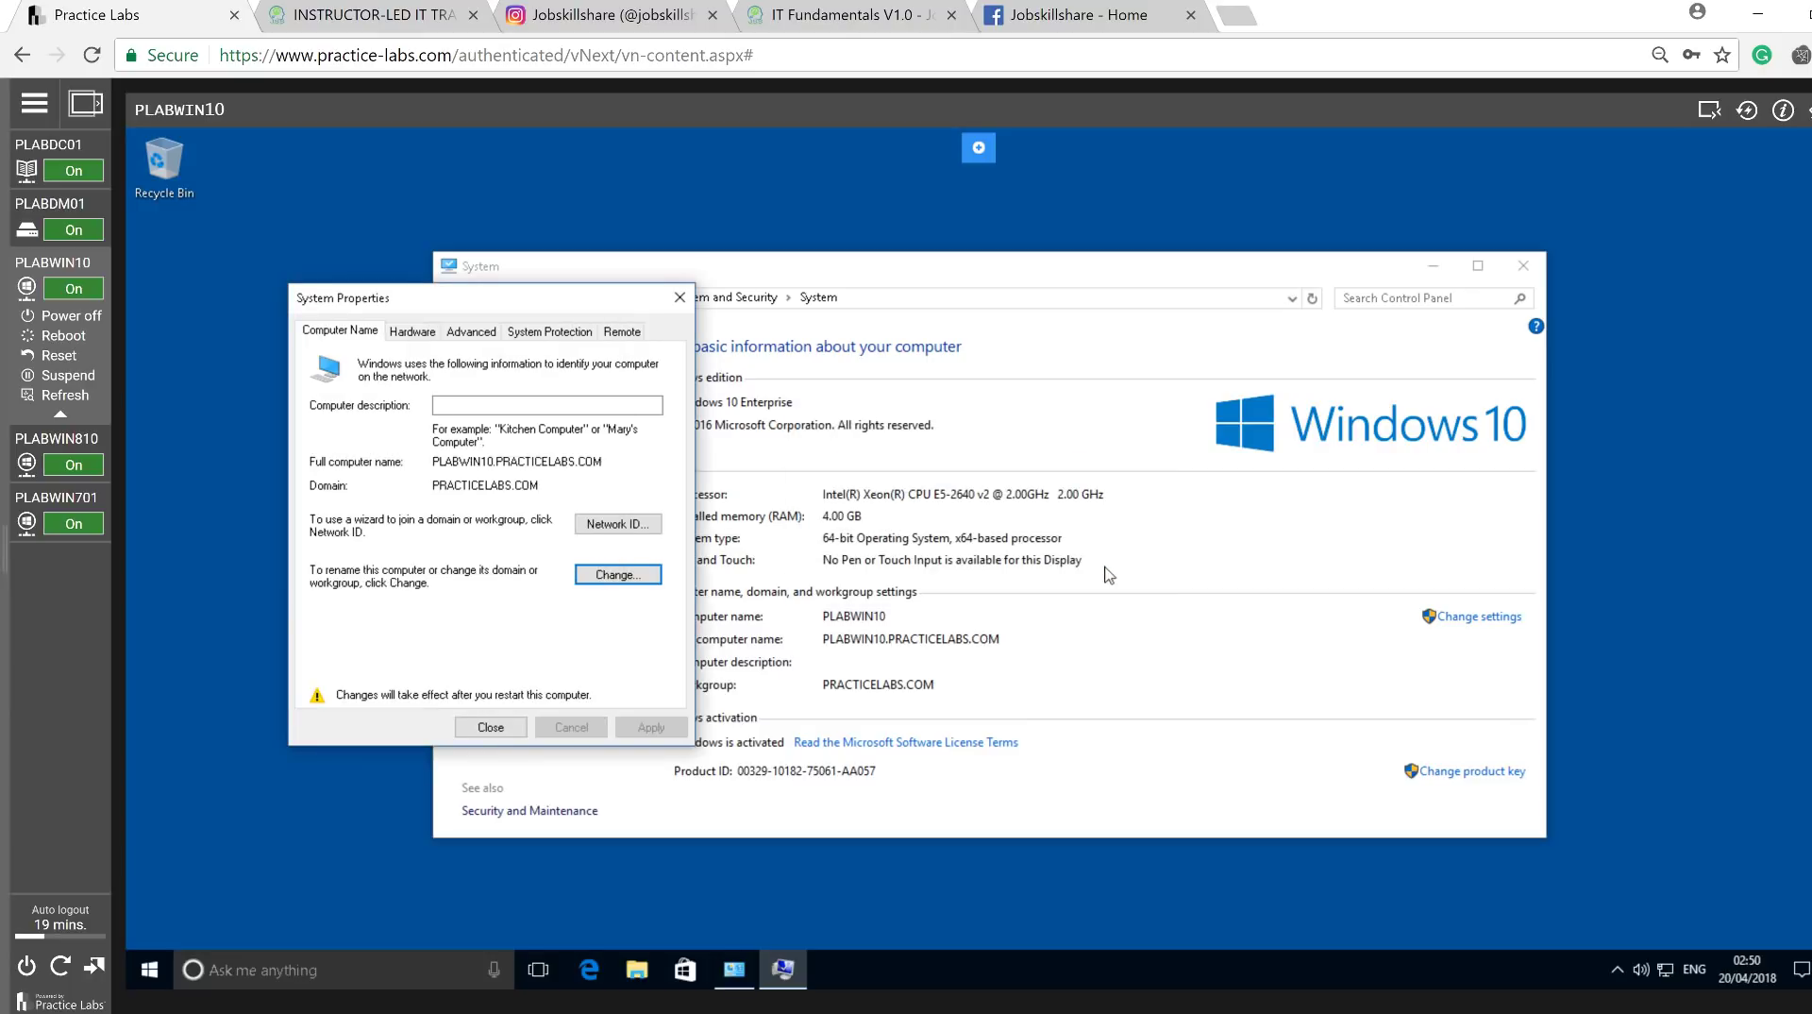
pyautogui.click(489, 730)
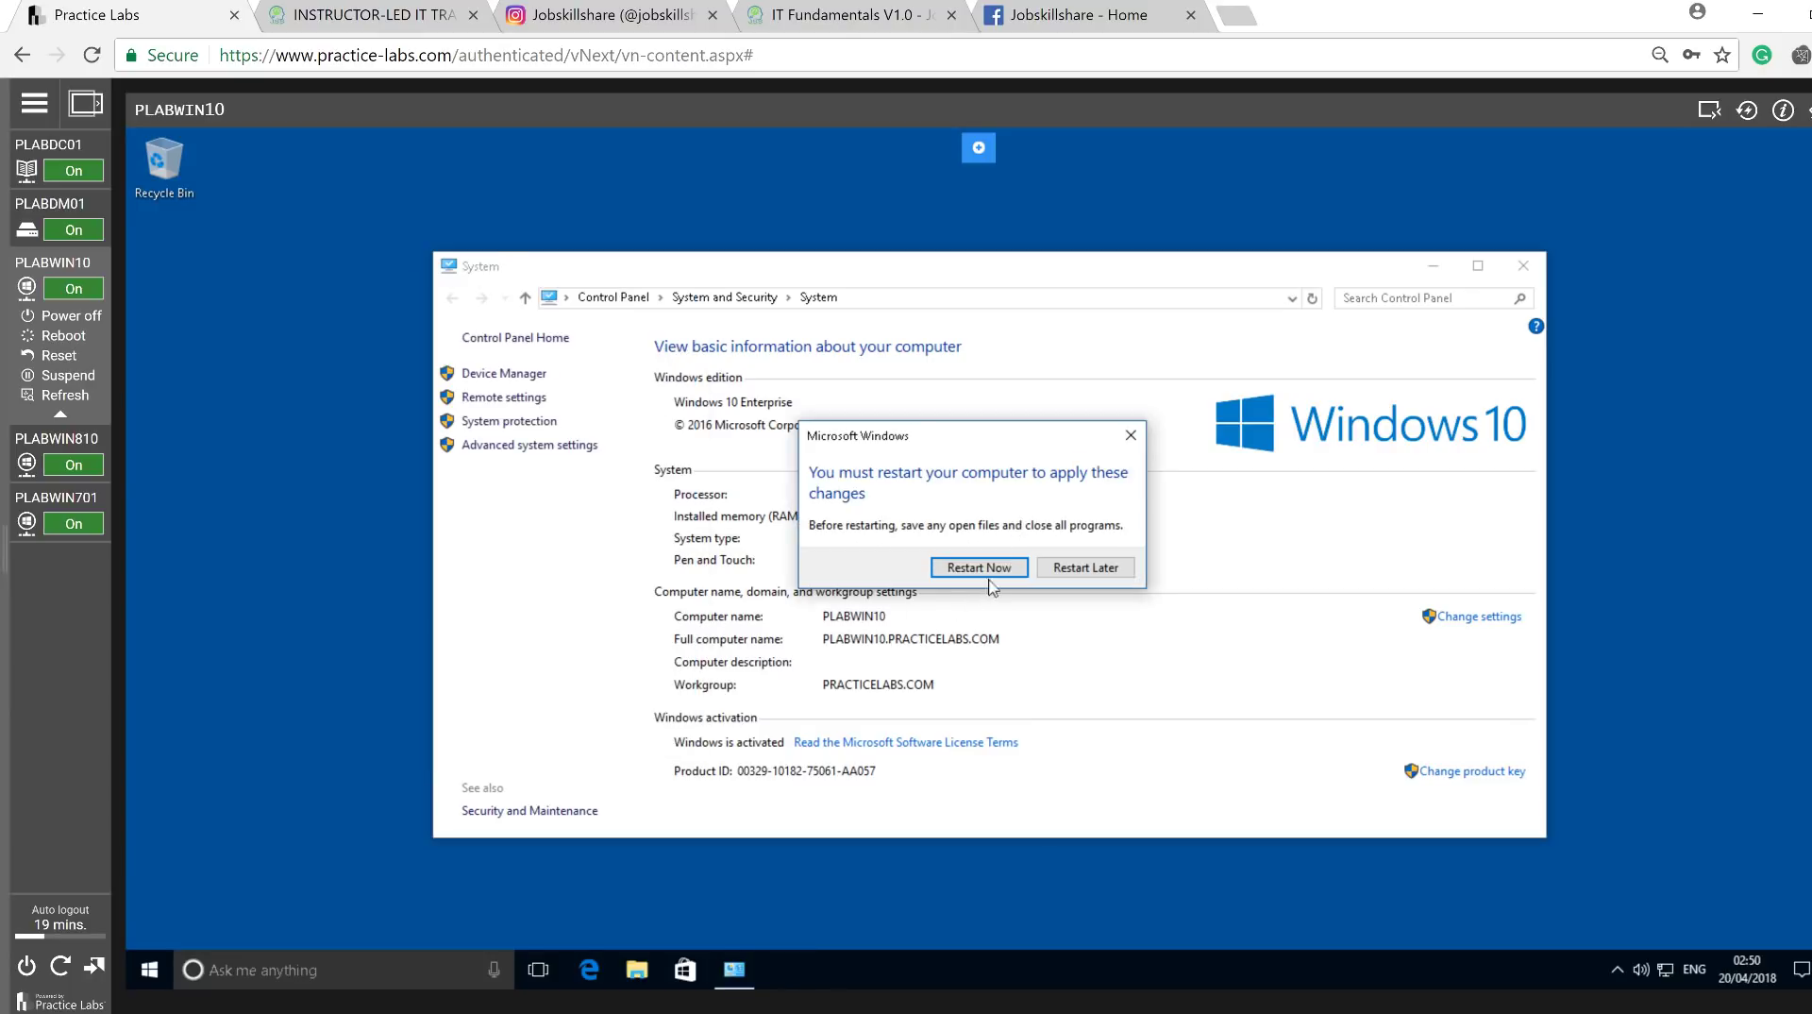
pyautogui.click(988, 573)
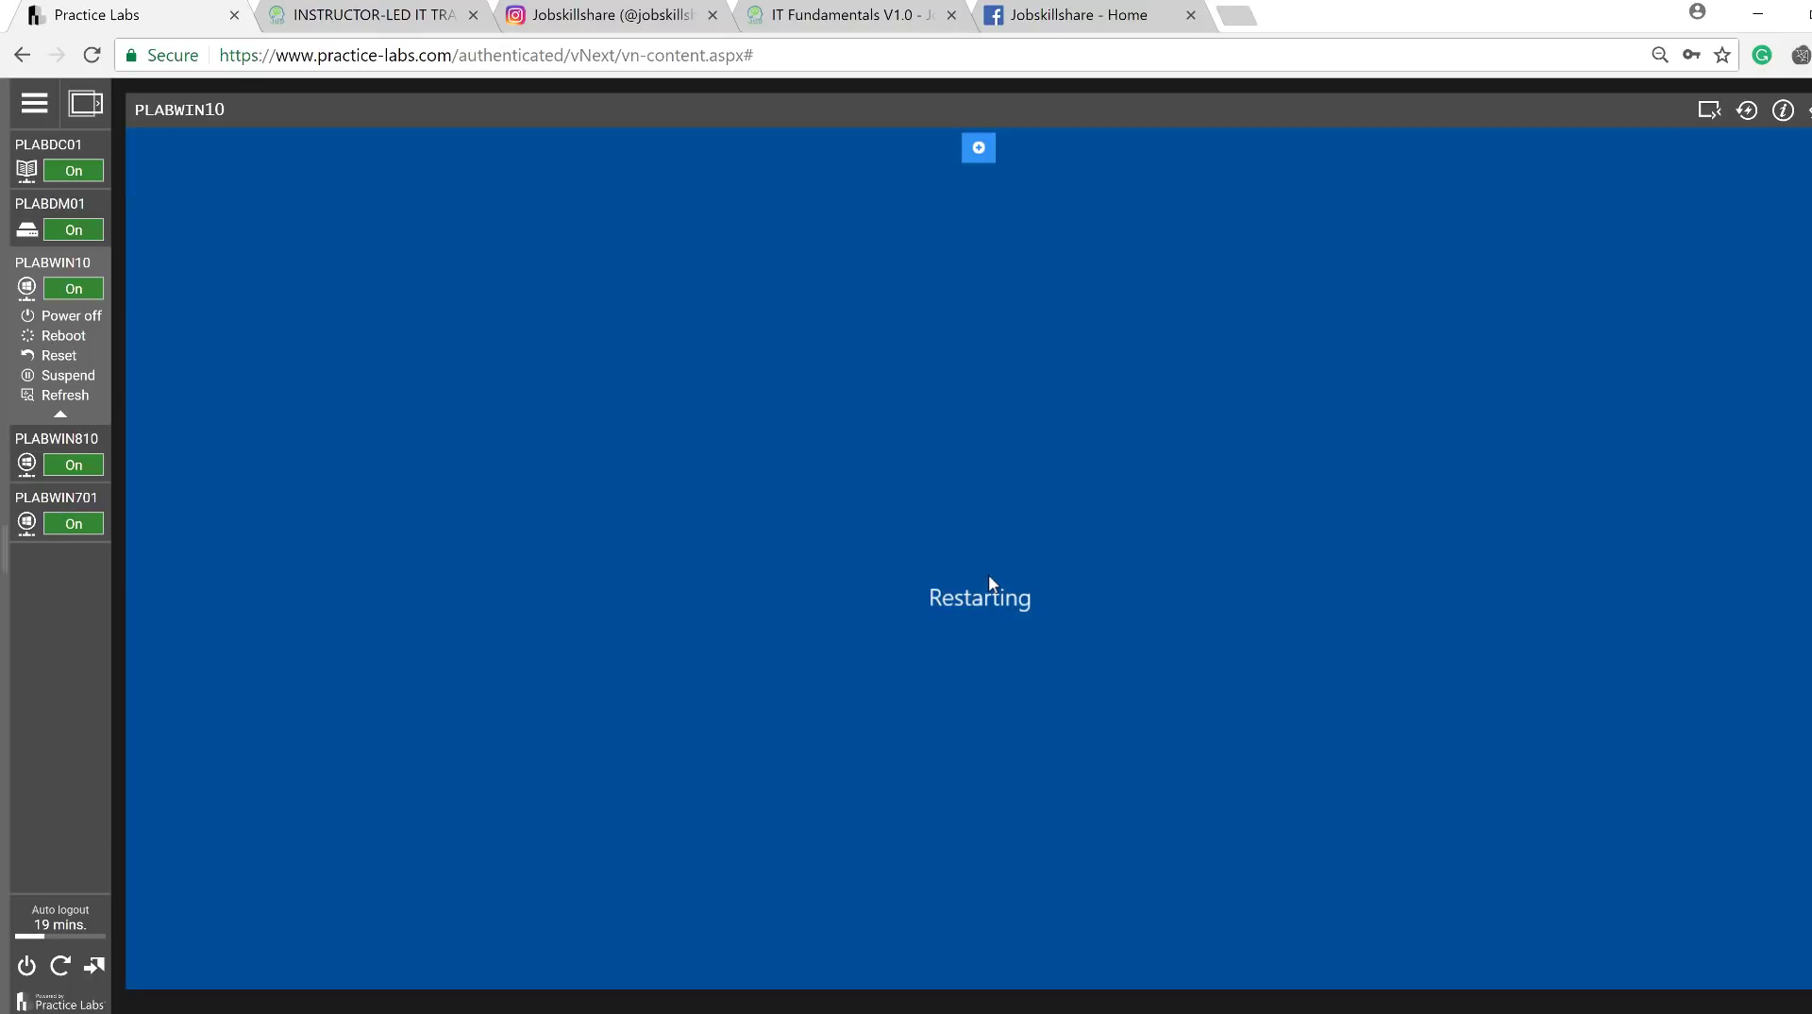
# Cycle through PLABDC01, PLABDM01 and PLABWIN10, then reconnect to the restarting PLABWIN10.
pyautogui.click(47, 149)
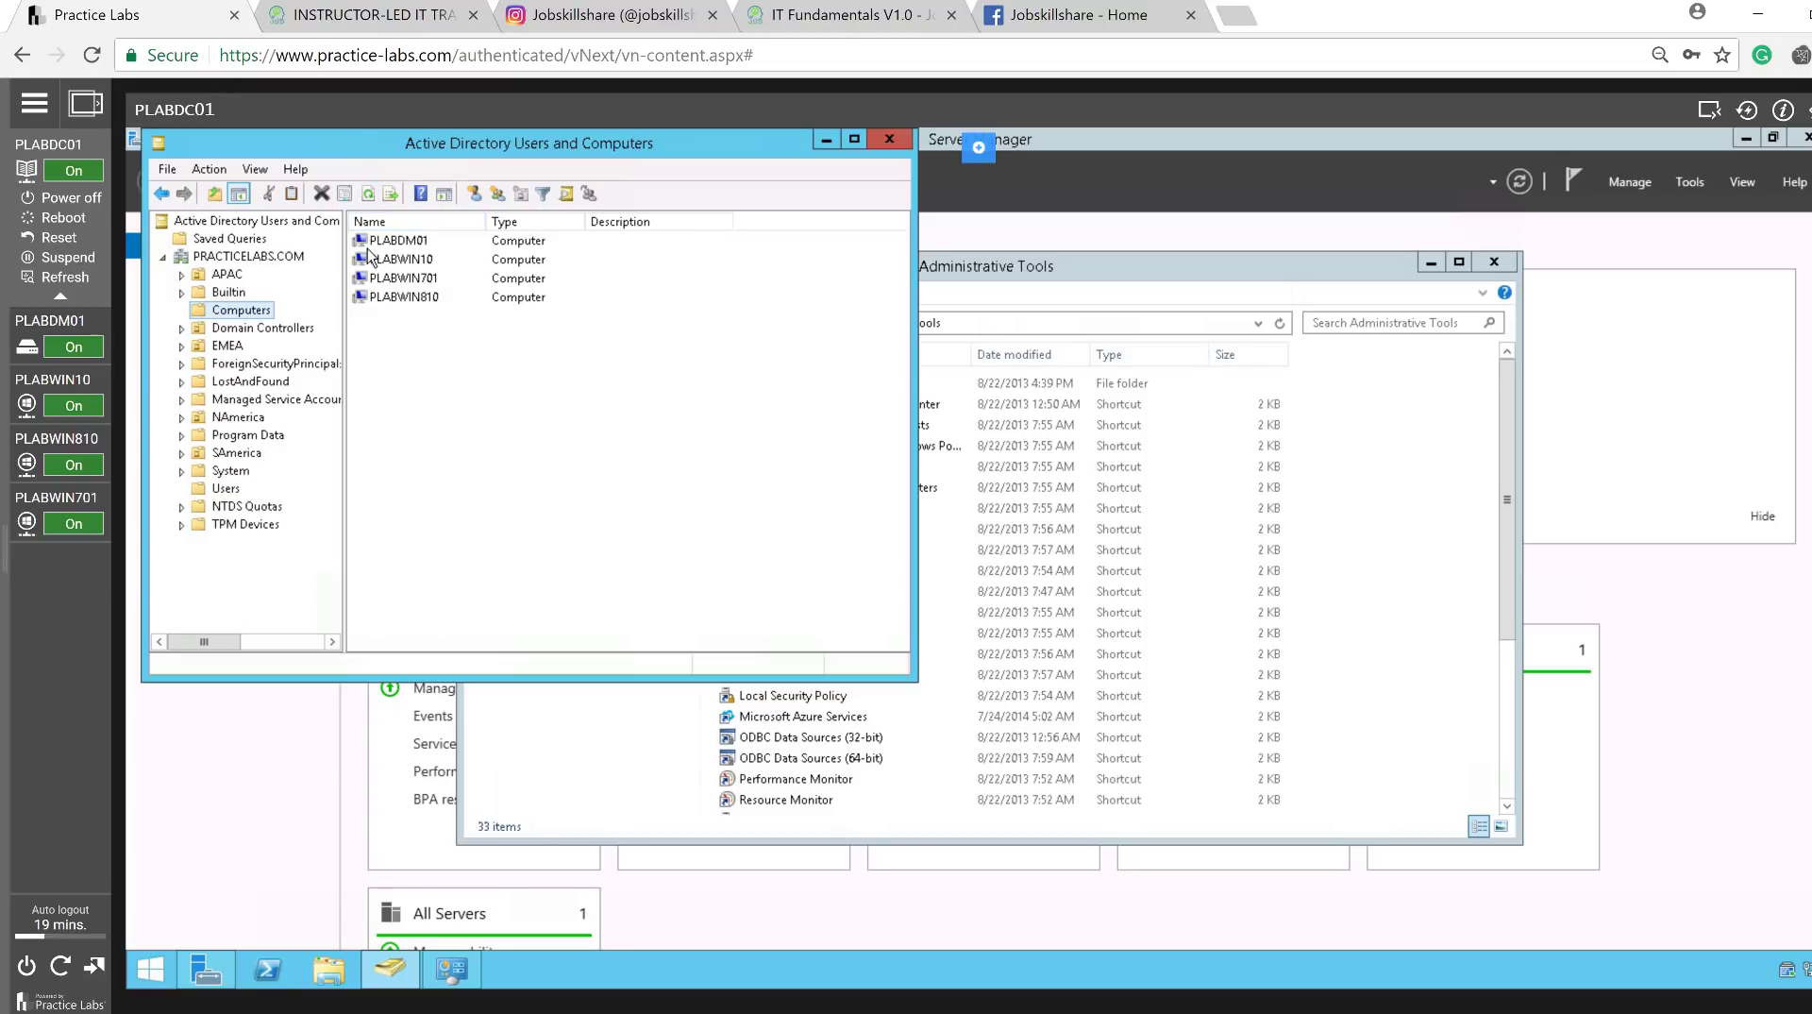
pyautogui.click(58, 322)
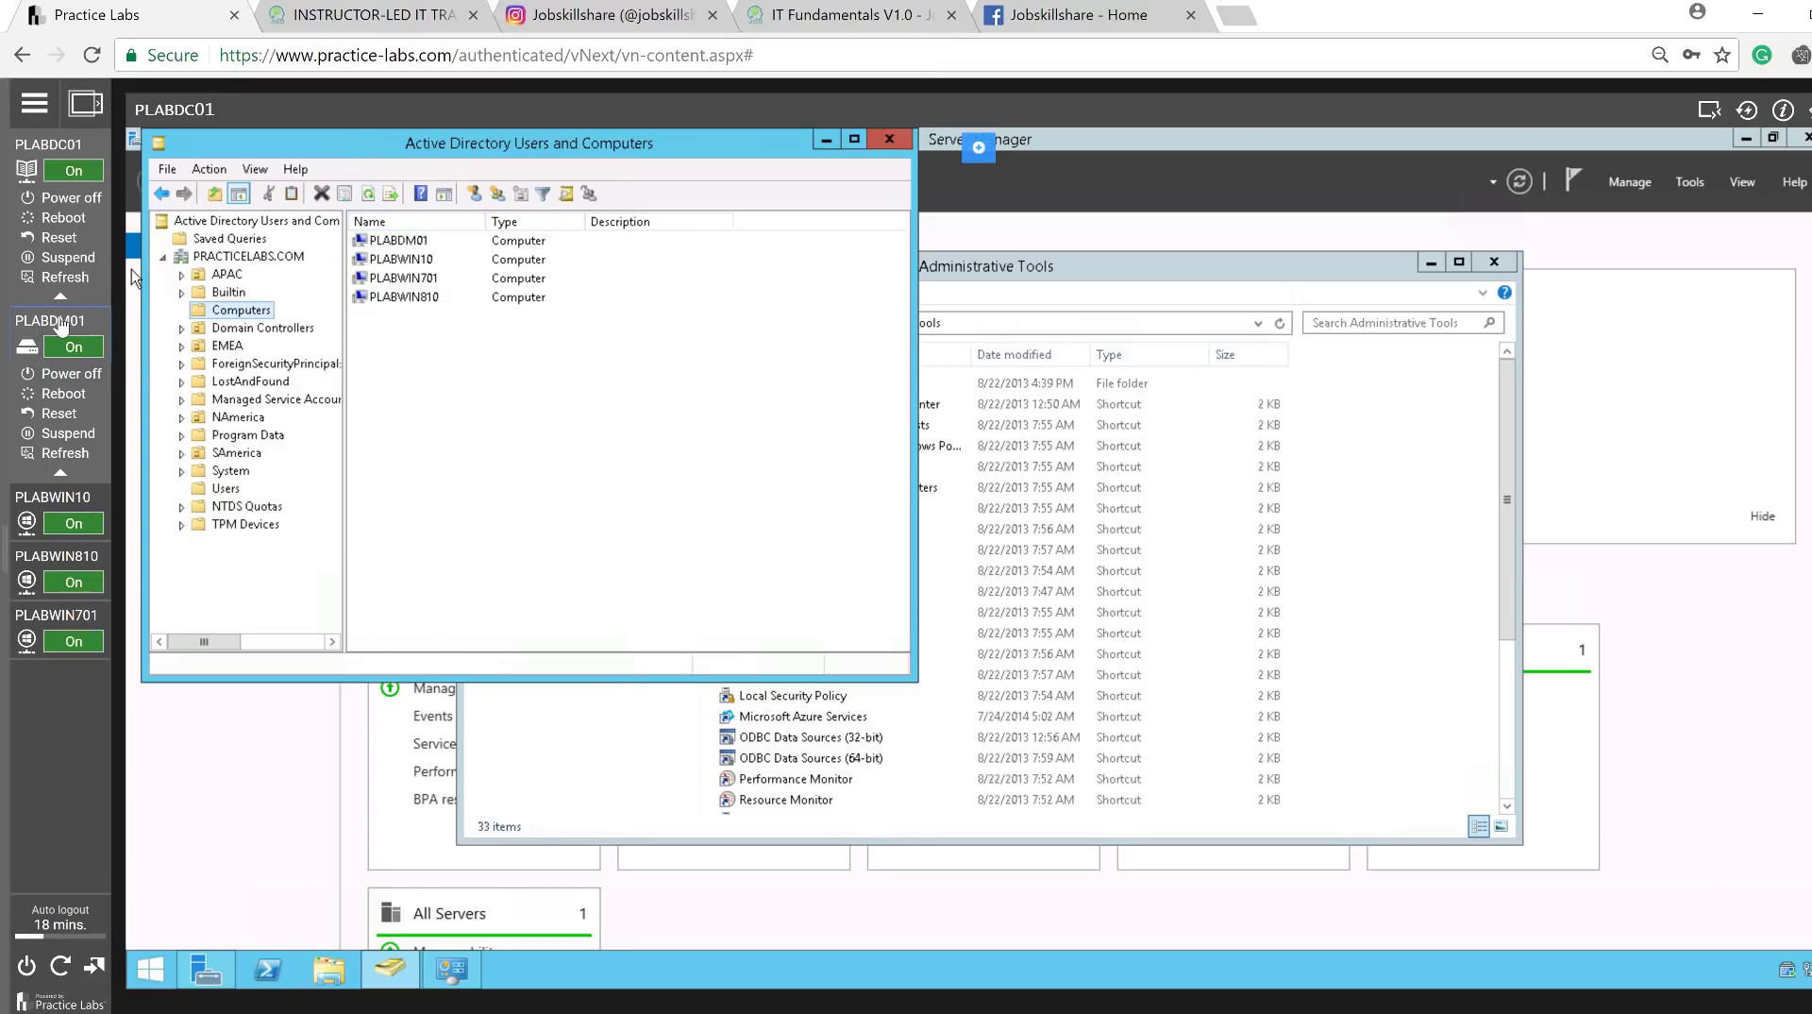
pyautogui.click(53, 379)
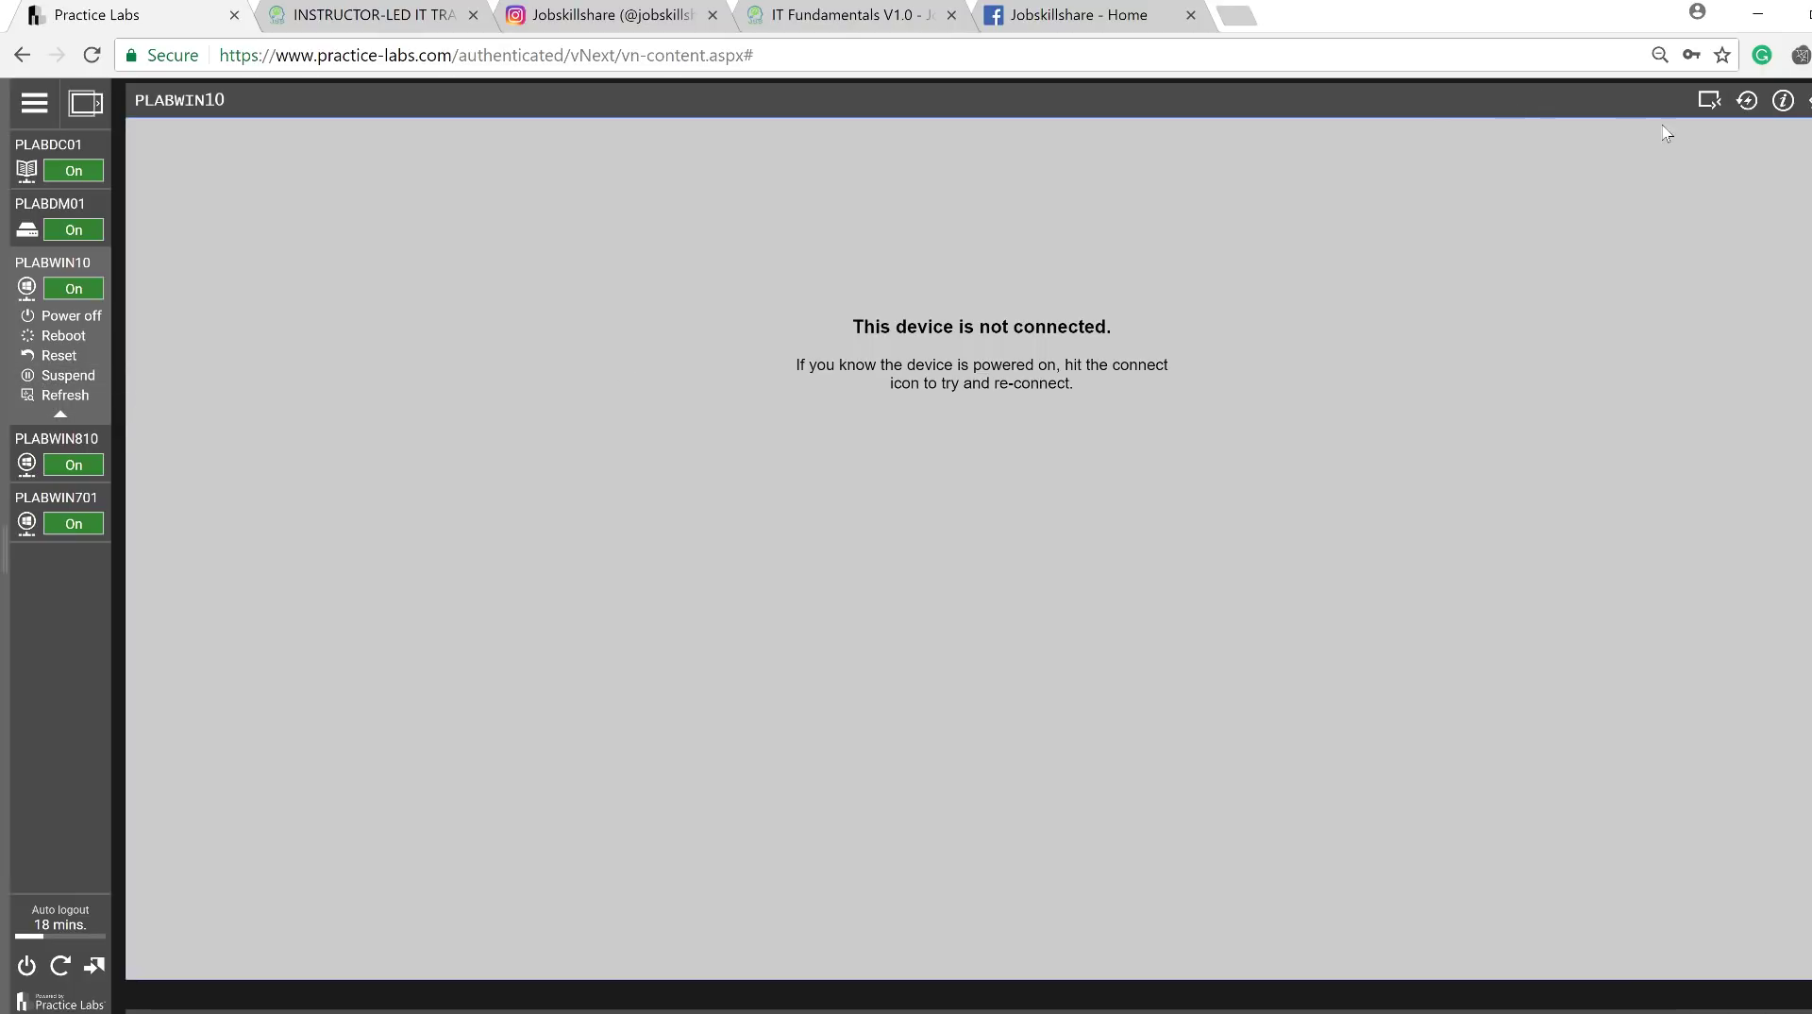
pyautogui.click(1748, 101)
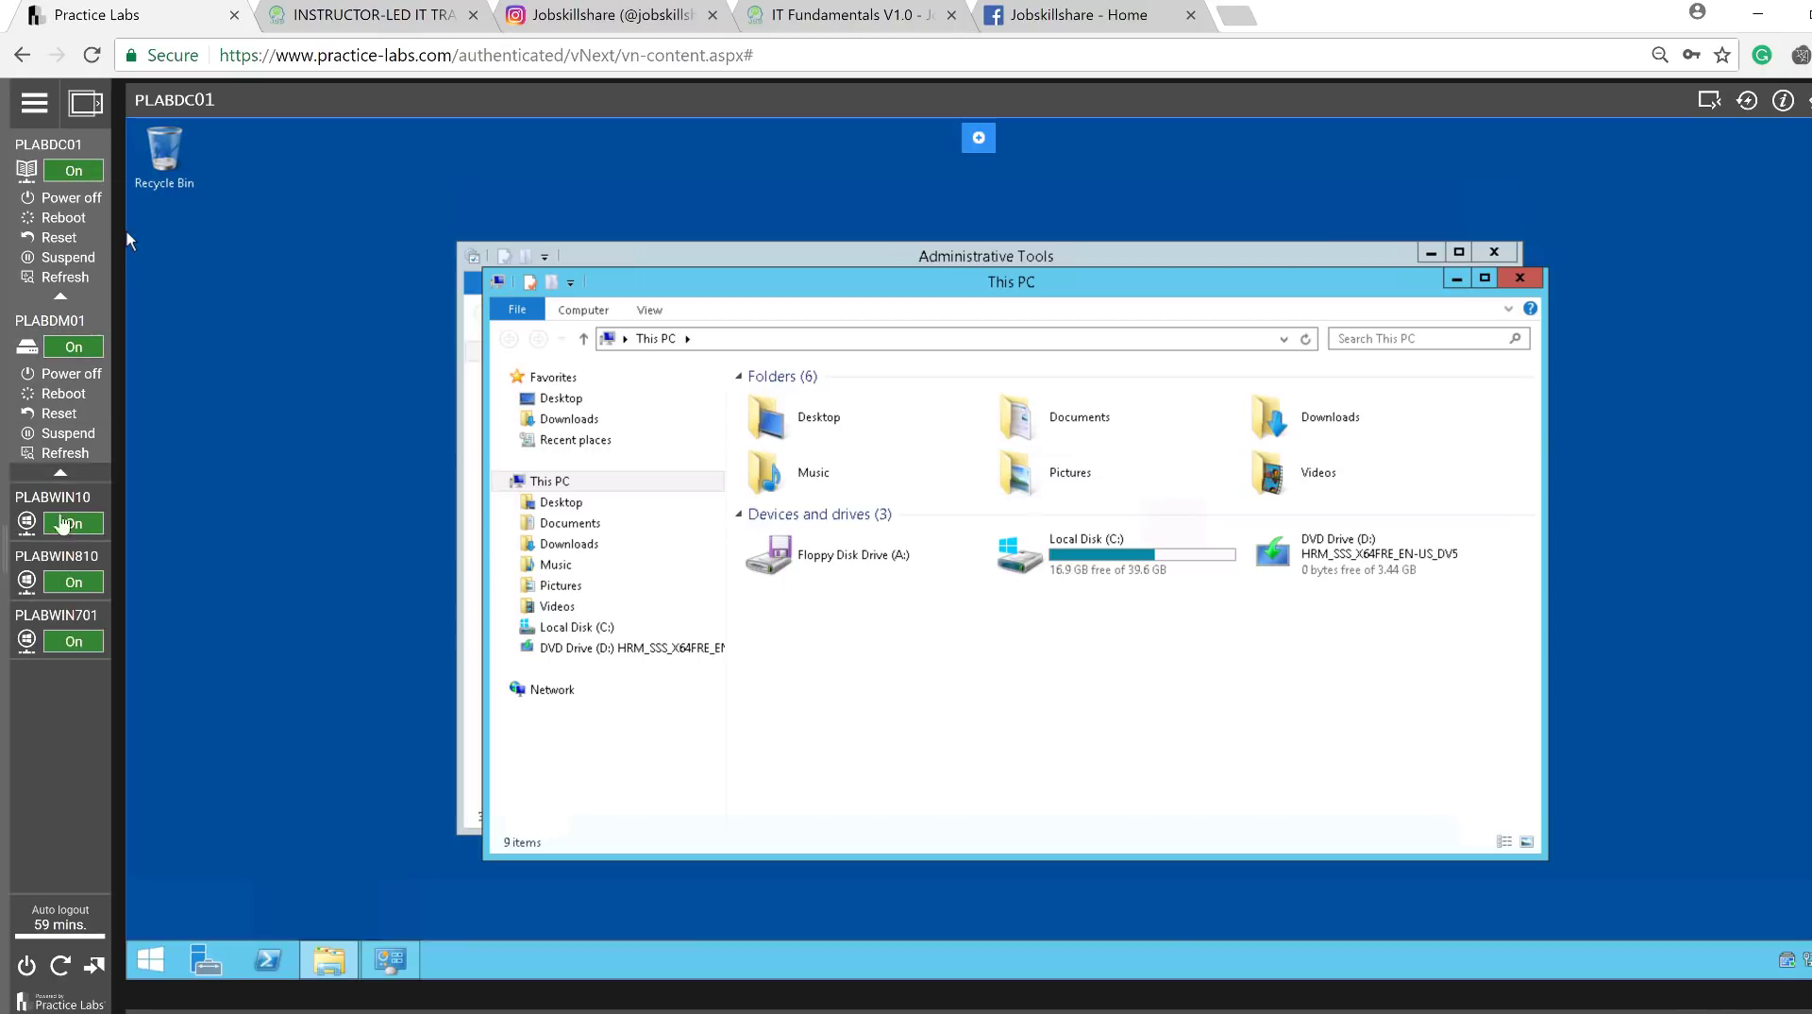
# Create a new folder named 'everyone' in PLABDC01's Documents folder.
pyautogui.doubleClick(1073, 429)
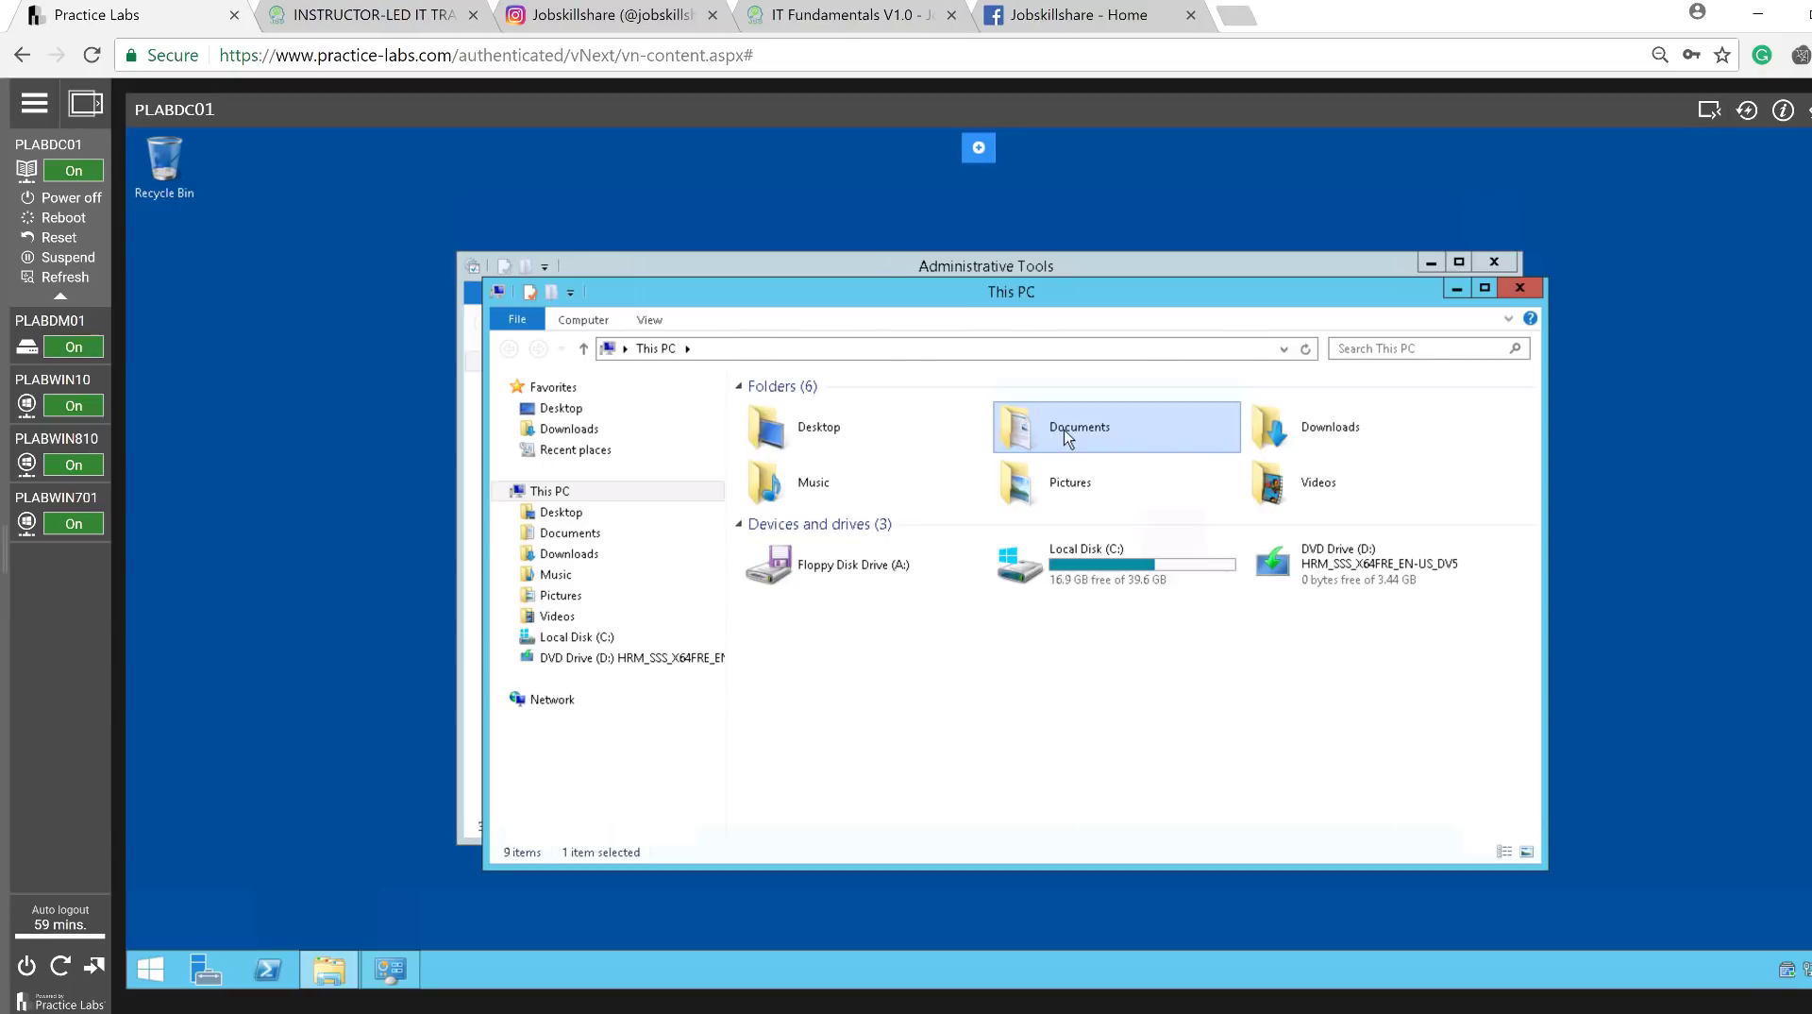
pyautogui.rightClick(856, 502)
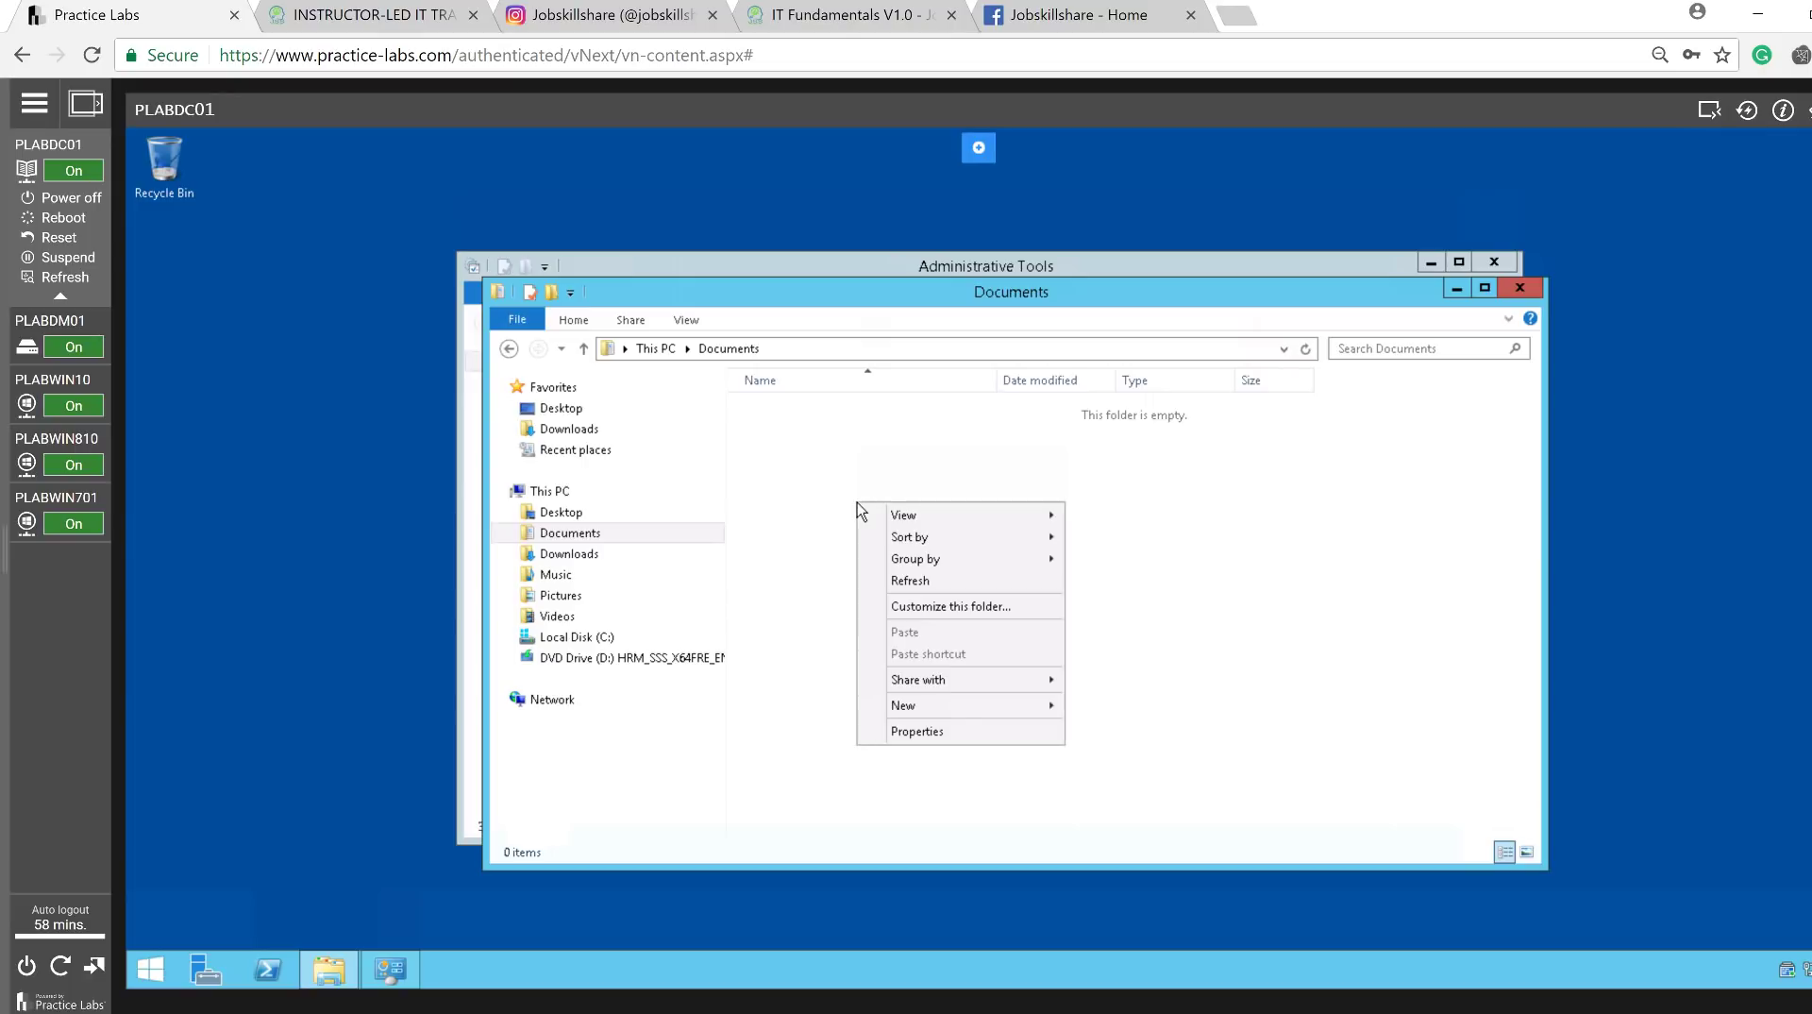
pyautogui.moveTo(939, 708)
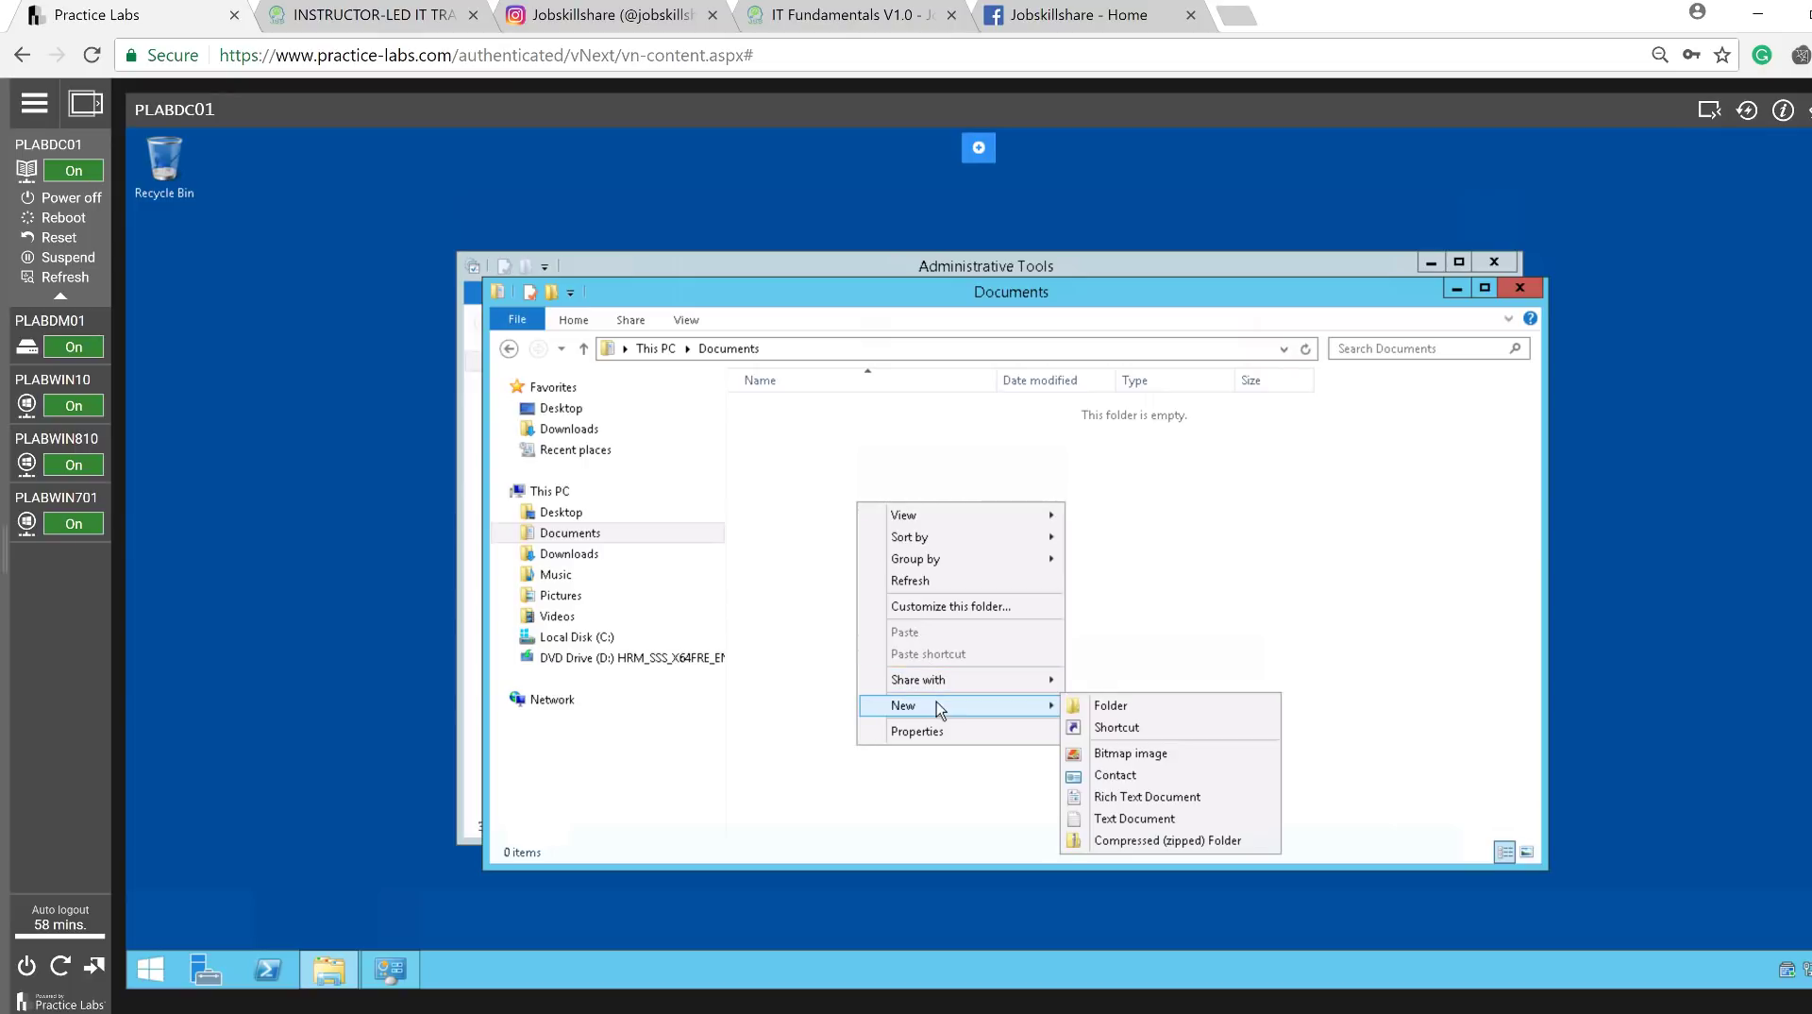
pyautogui.click(1112, 703)
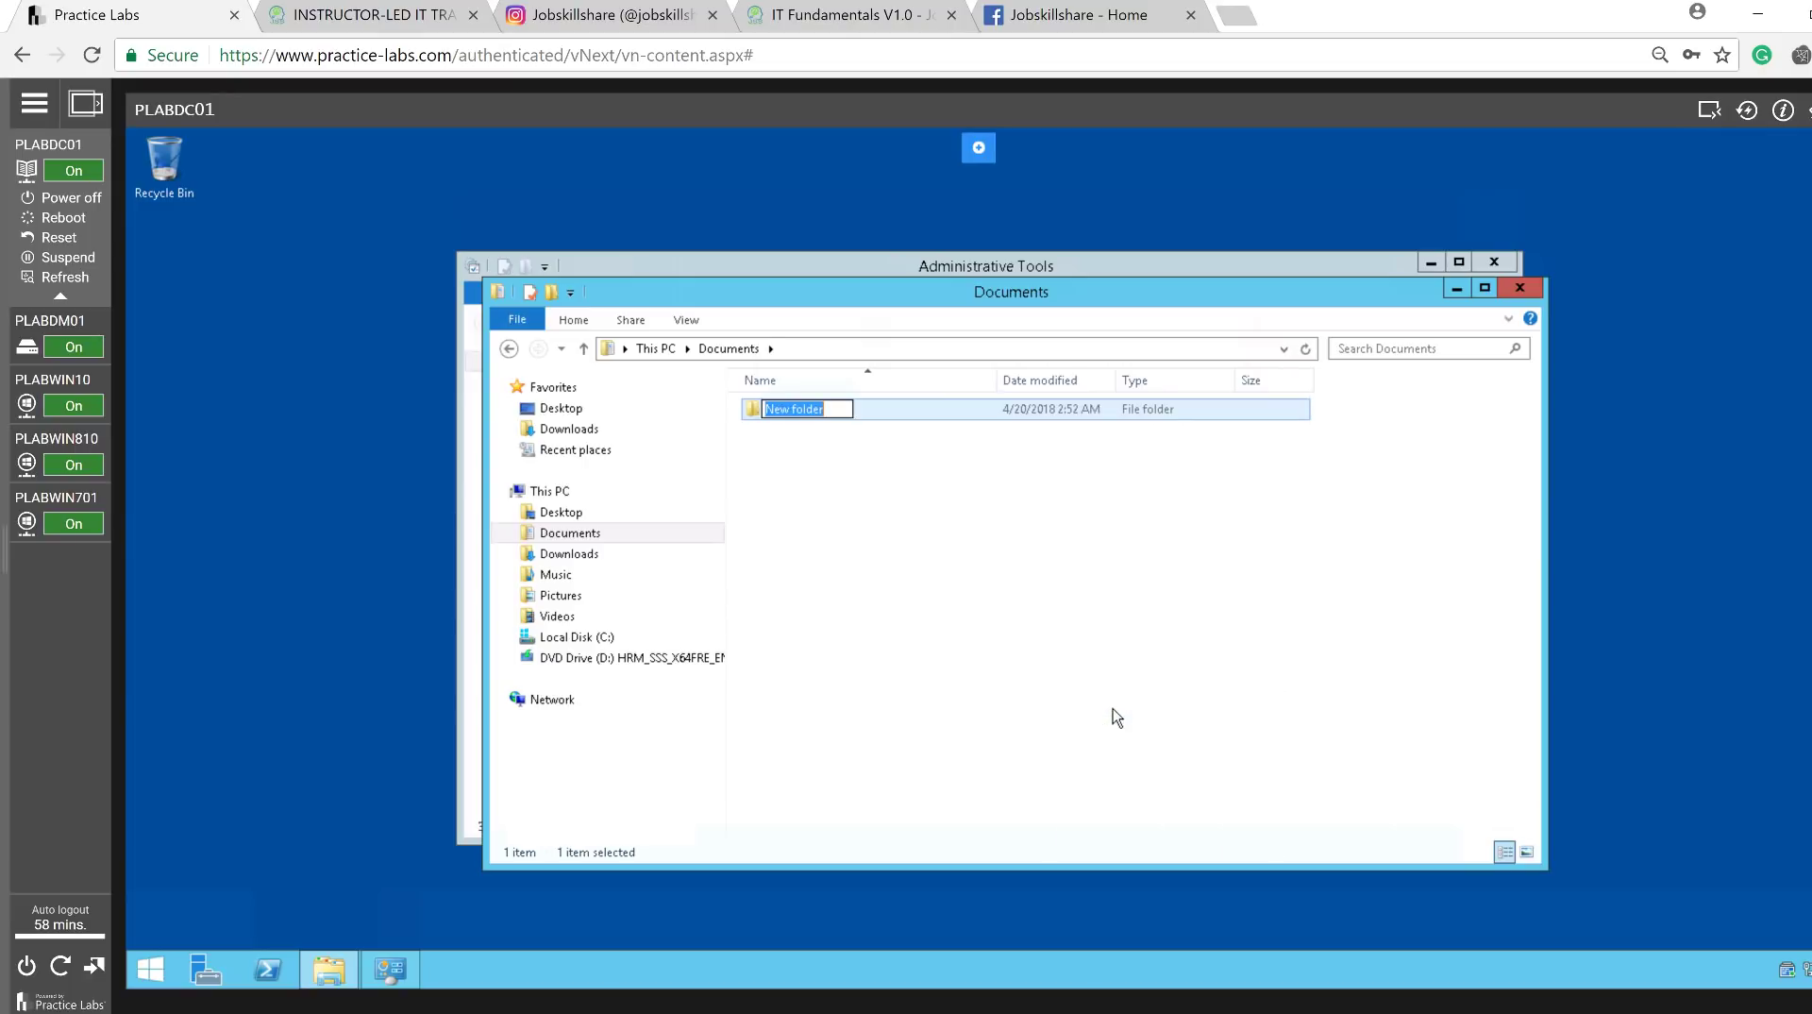
pyautogui.write('everyone')
pyautogui.click(869, 505)
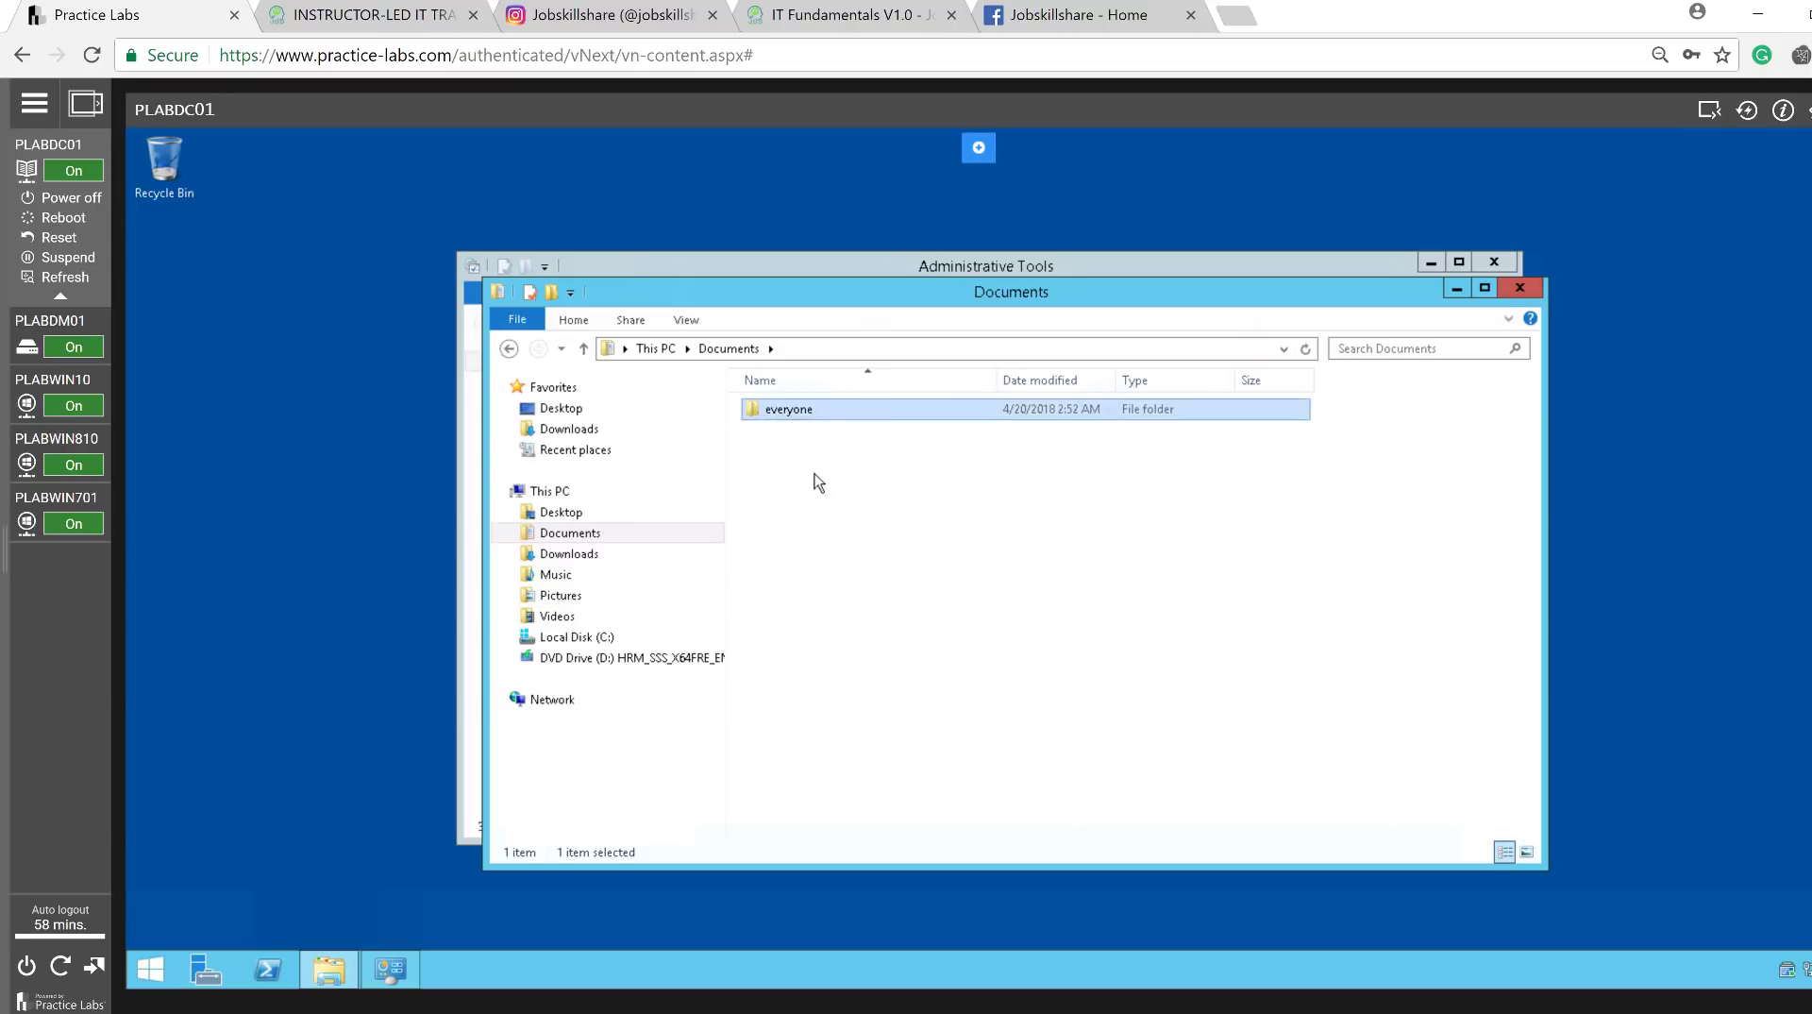
# Open the Properties dialog of the 'everyone' folder.
pyautogui.click(767, 417)
pyautogui.rightClick(767, 417)
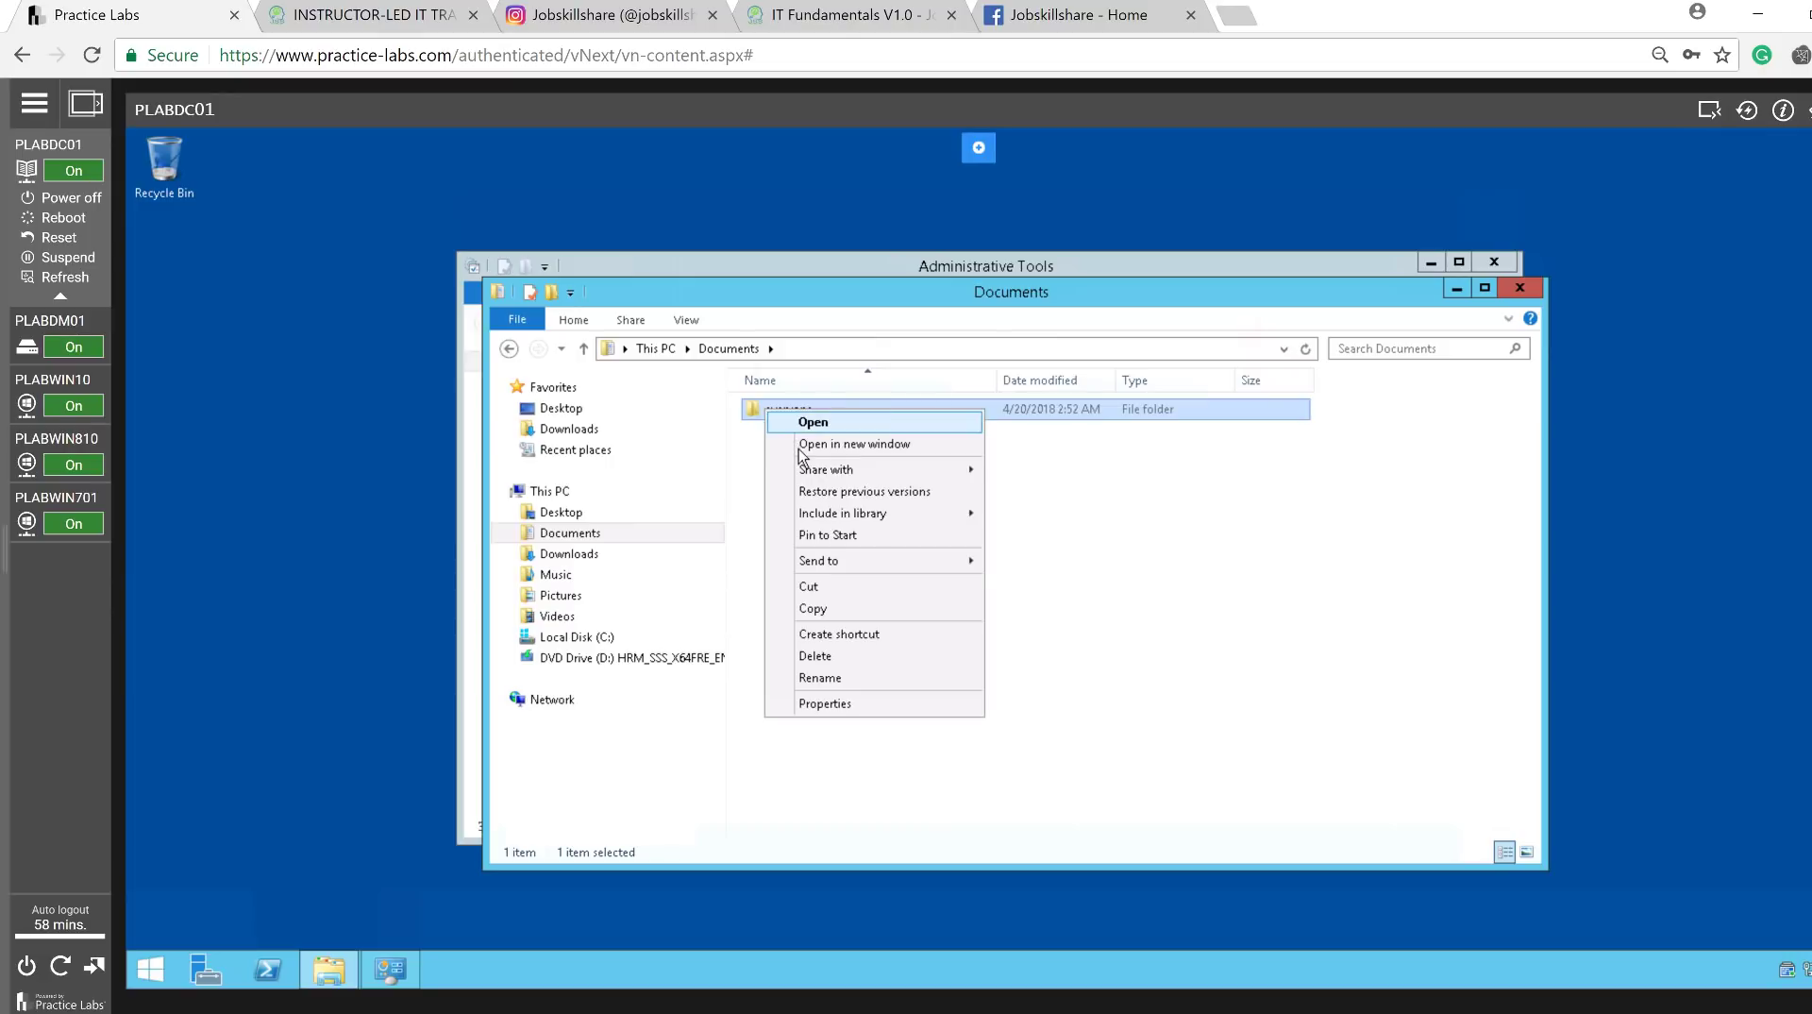
pyautogui.moveTo(812, 472)
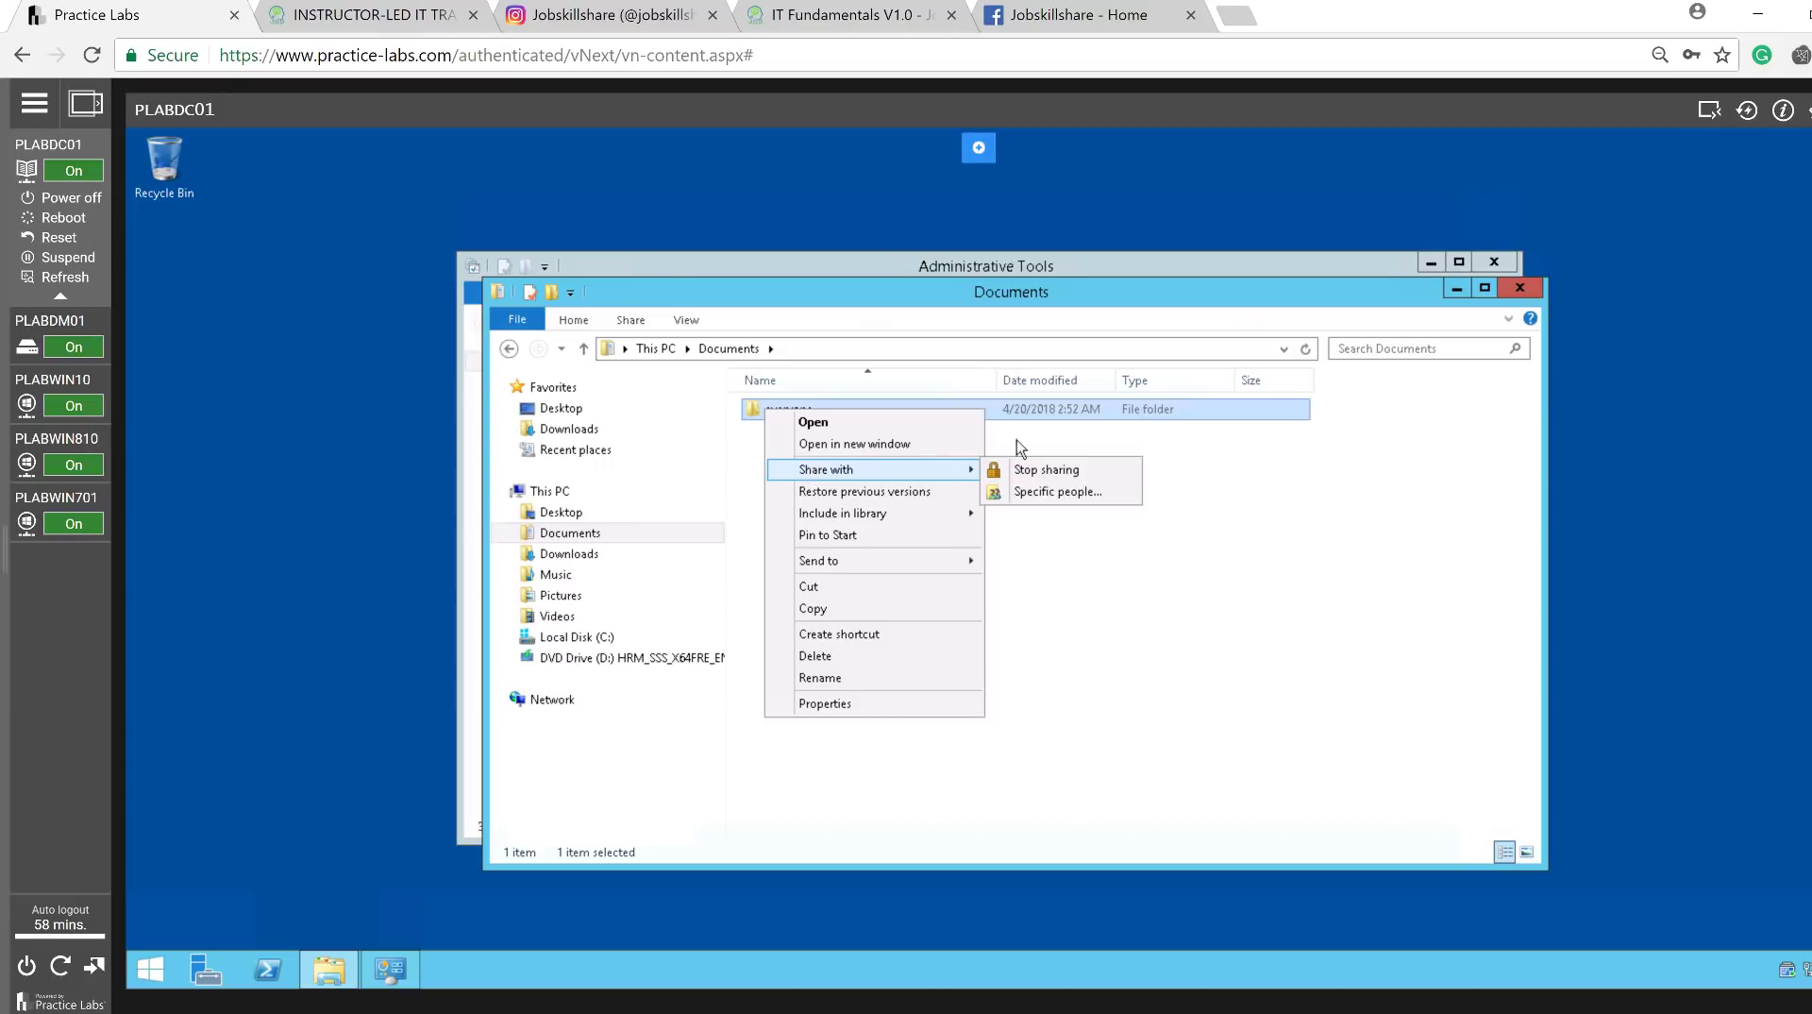
pyautogui.moveTo(961, 470)
pyautogui.click(819, 704)
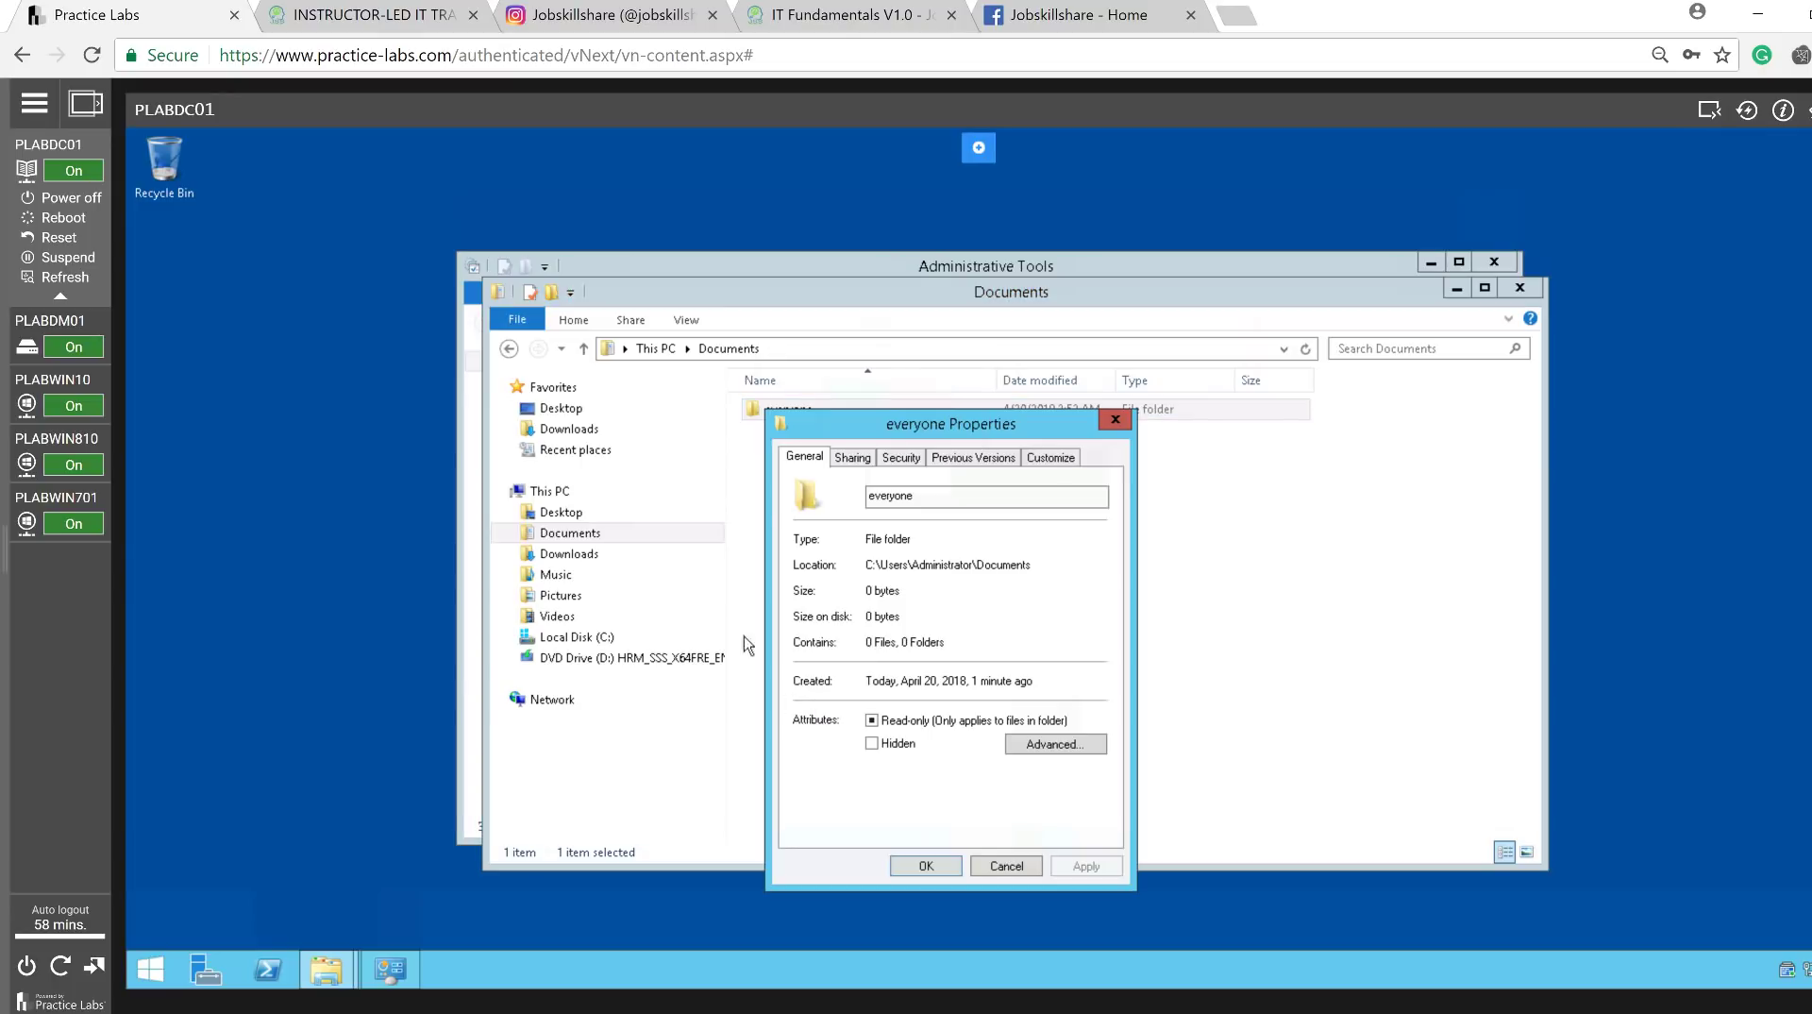
# Share the 'everyone' folder through Advanced Sharing, granting Everyone Full Control.
pyautogui.click(856, 461)
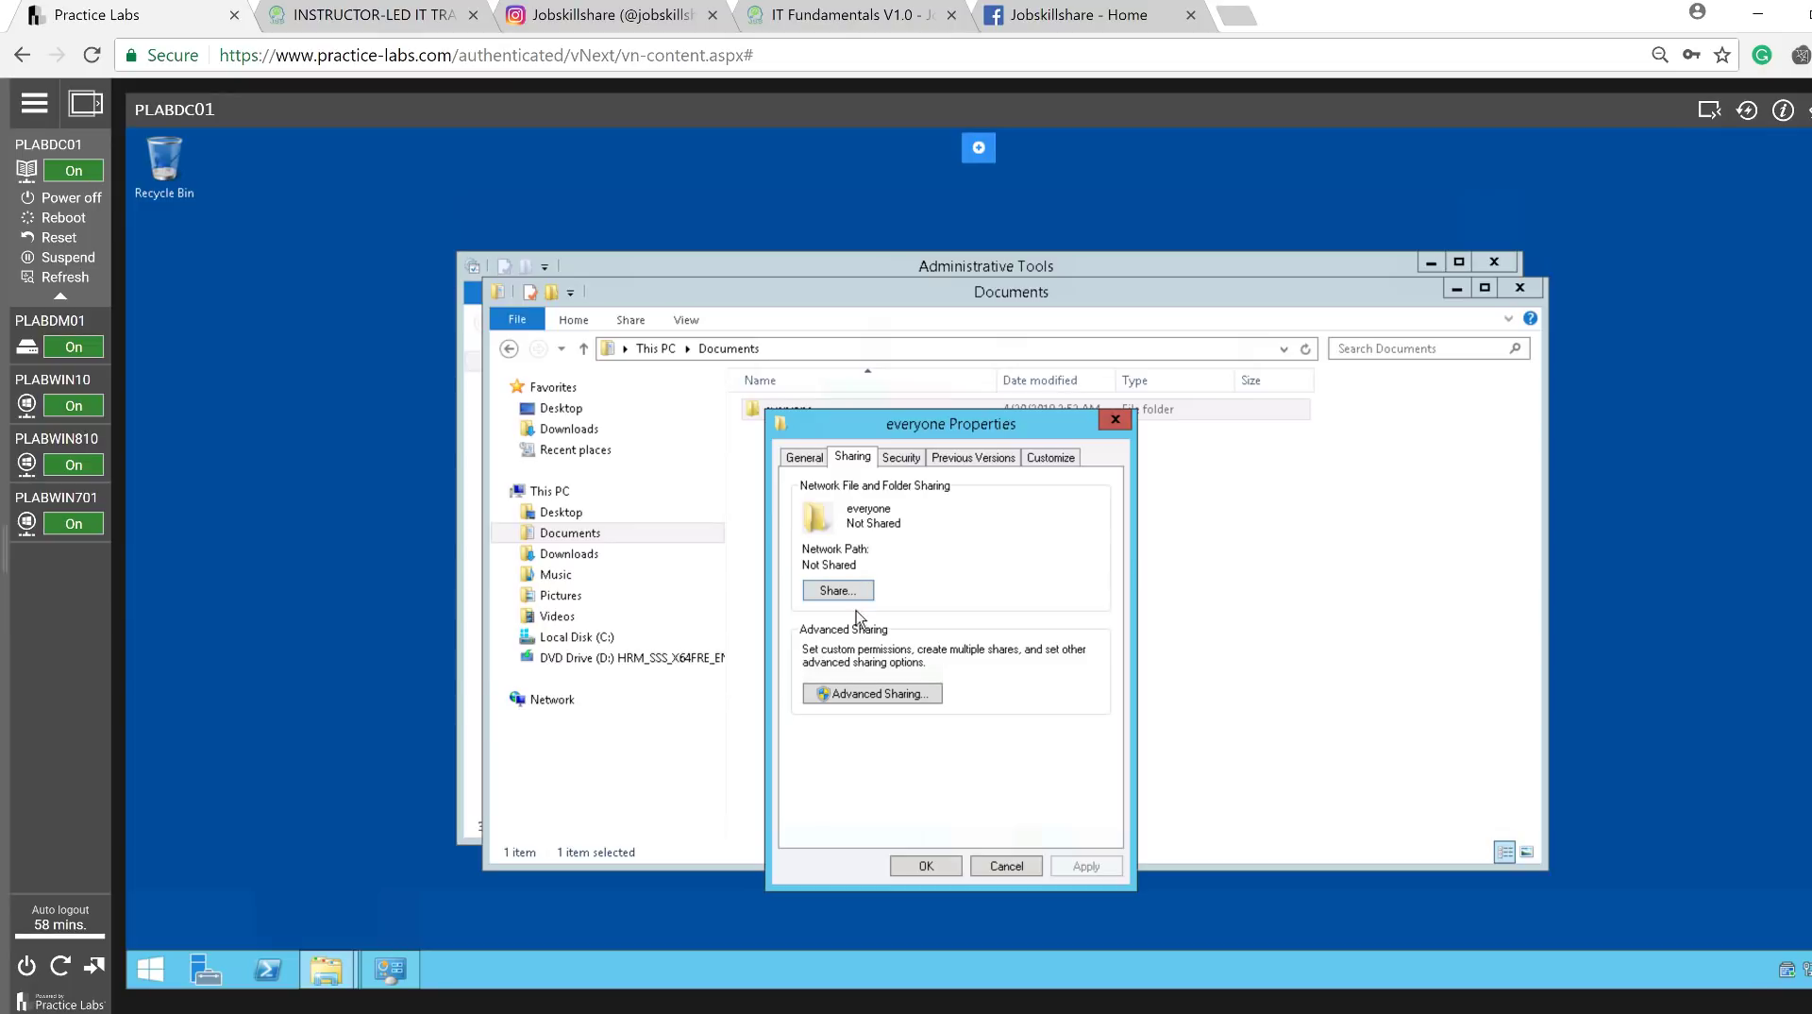
pyautogui.click(854, 698)
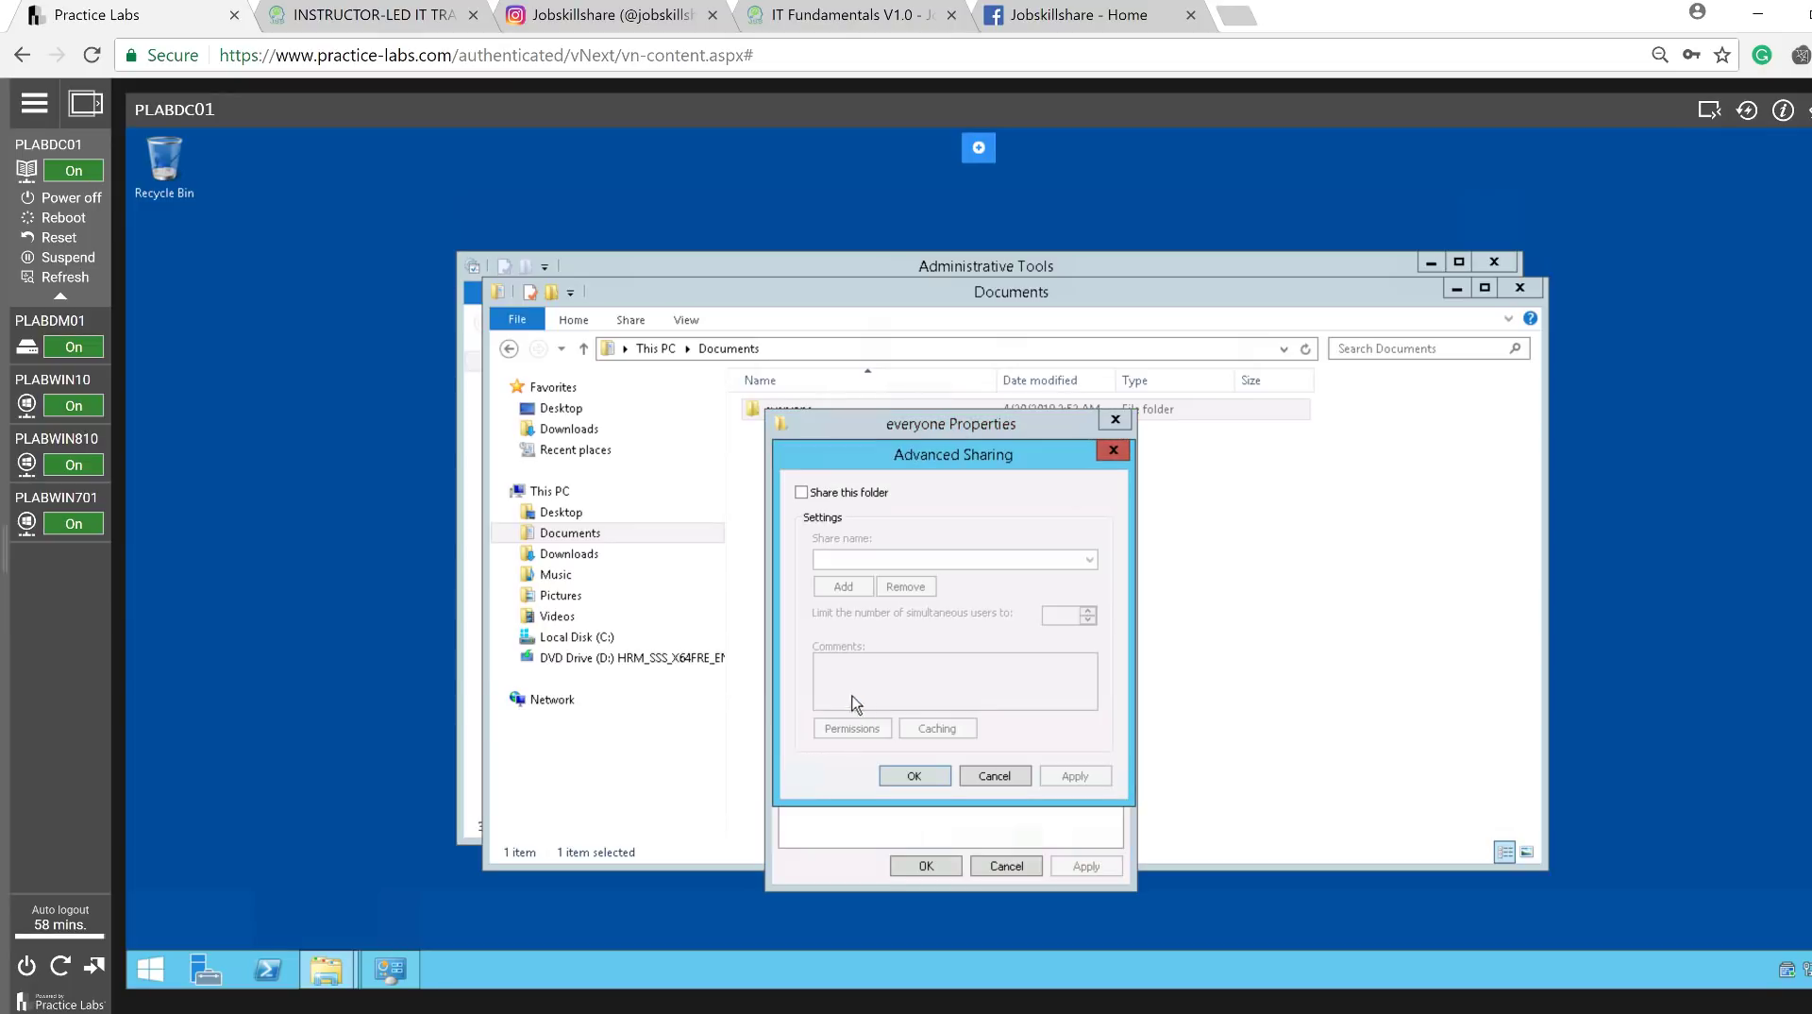
pyautogui.click(801, 492)
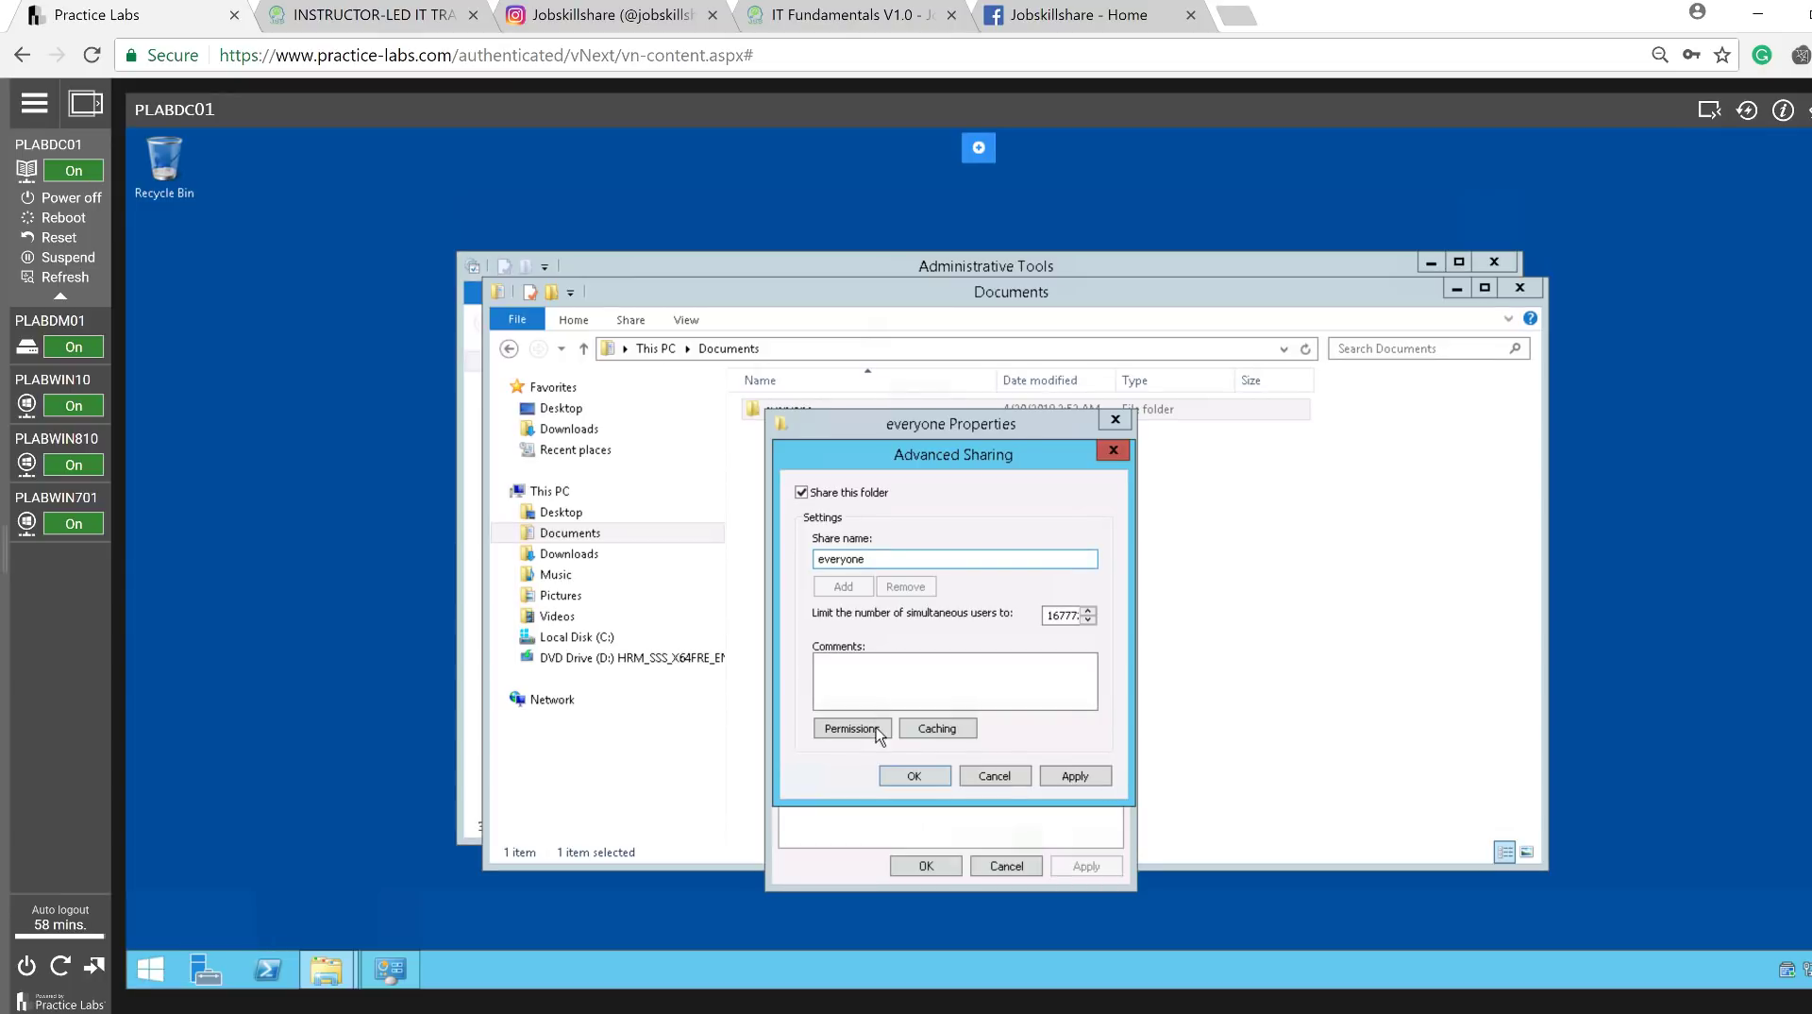
pyautogui.click(875, 733)
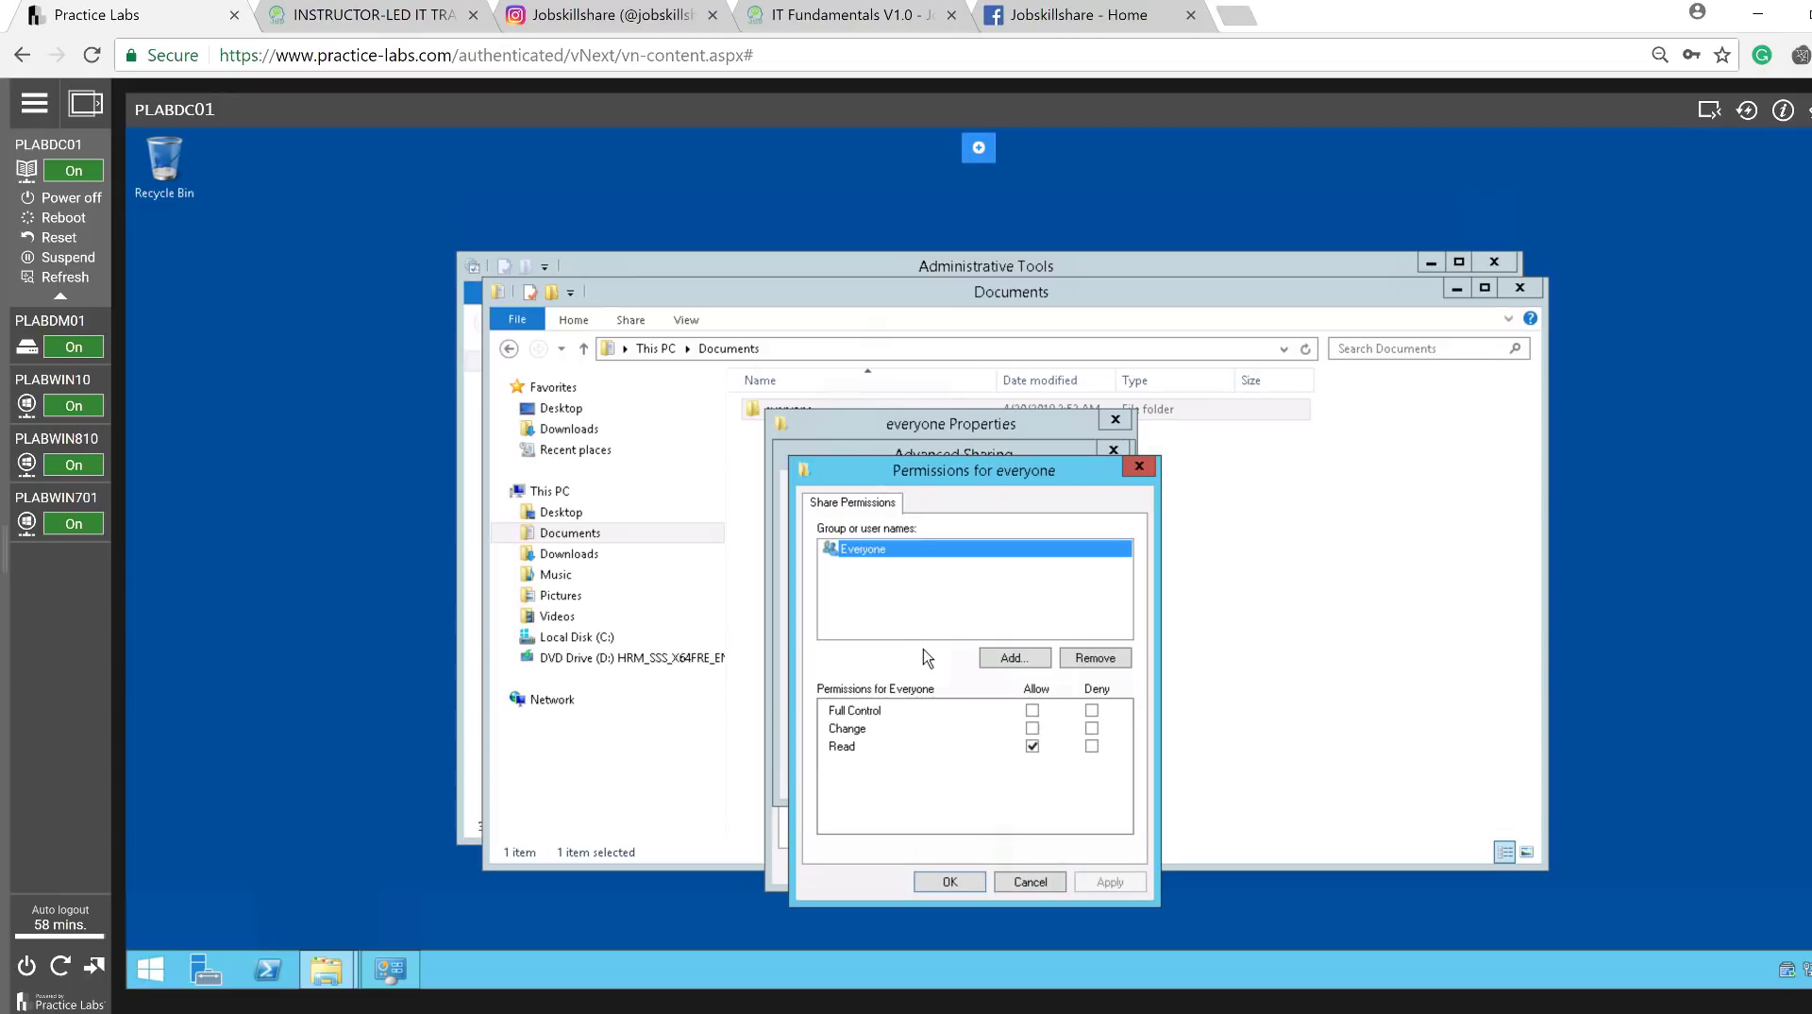
pyautogui.click(1032, 709)
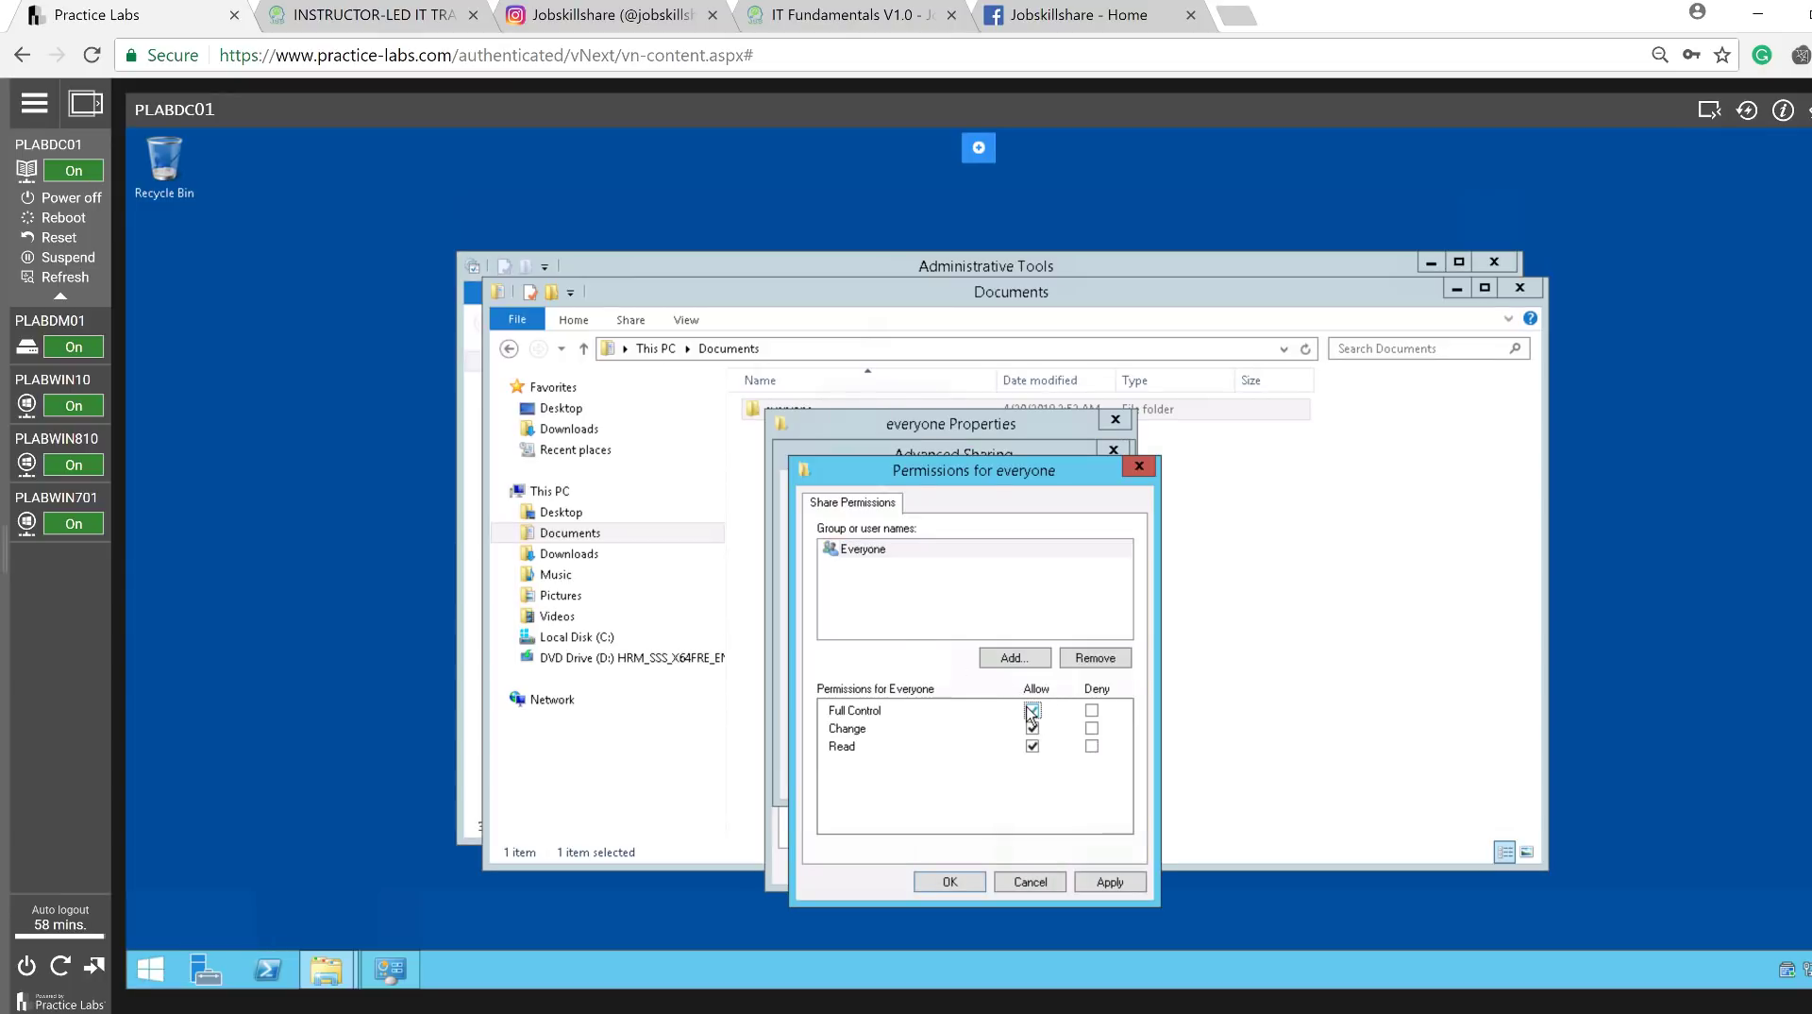
pyautogui.click(1115, 891)
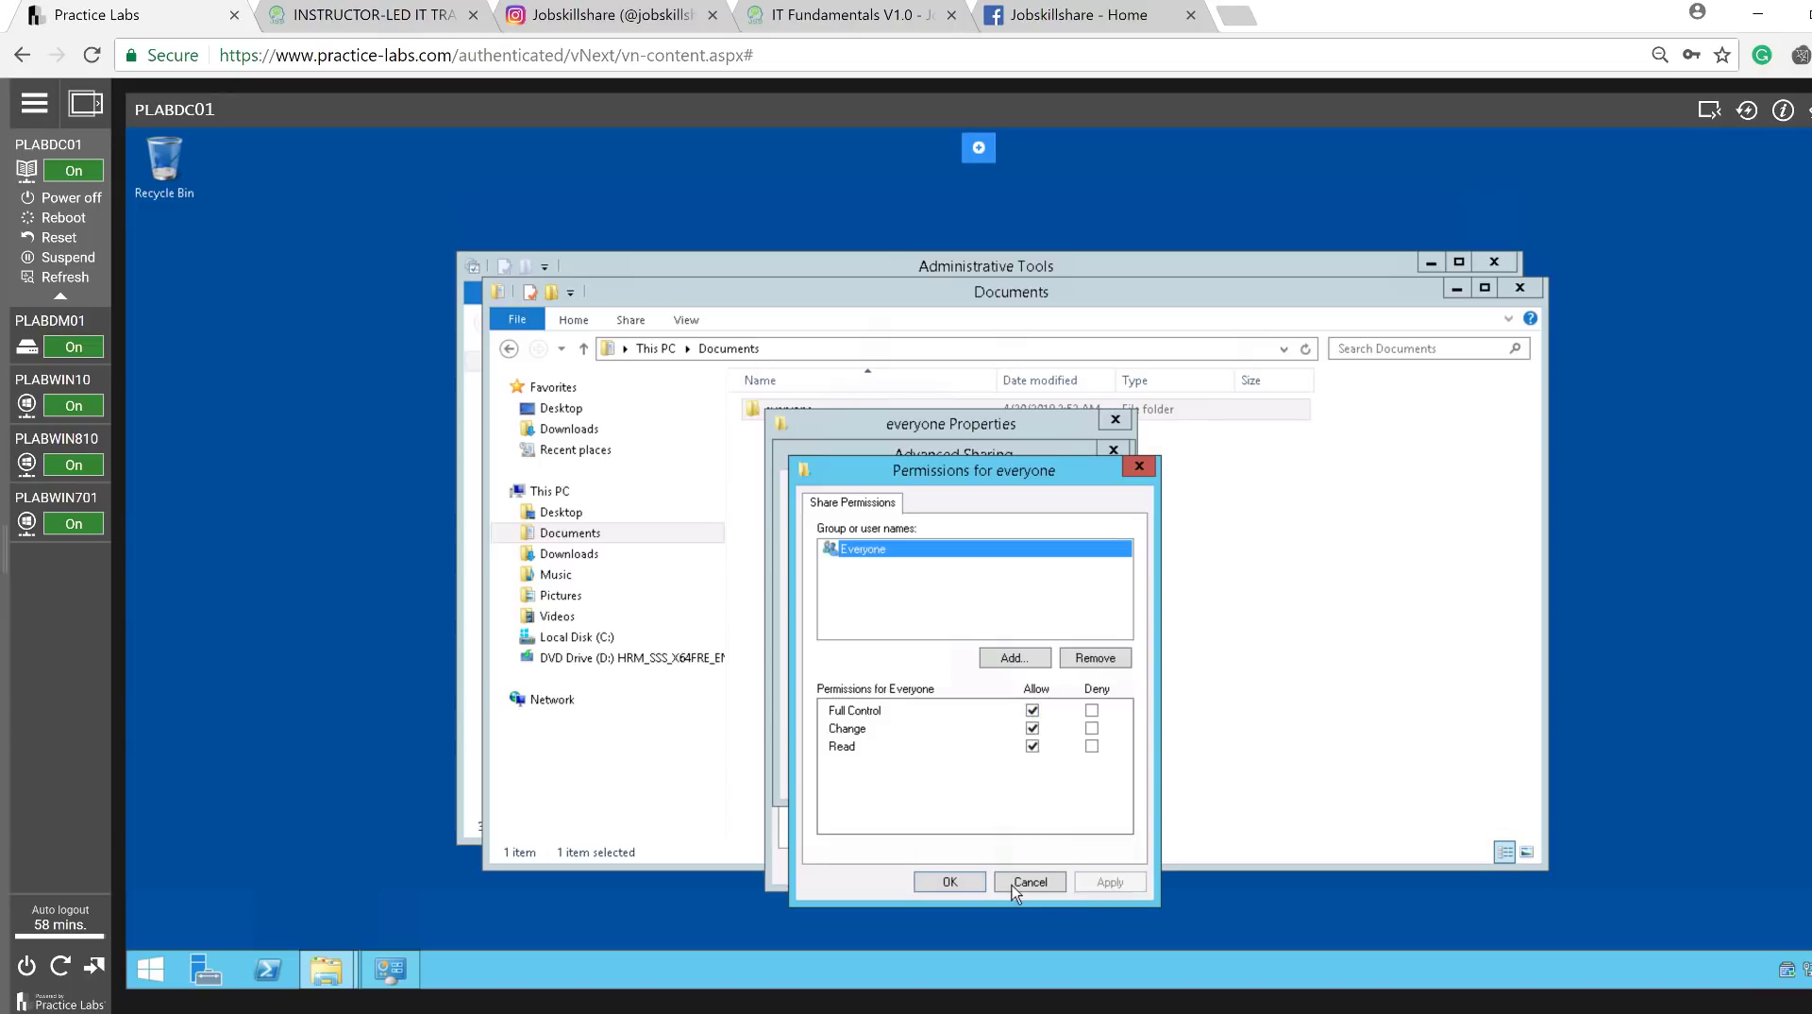
pyautogui.click(950, 881)
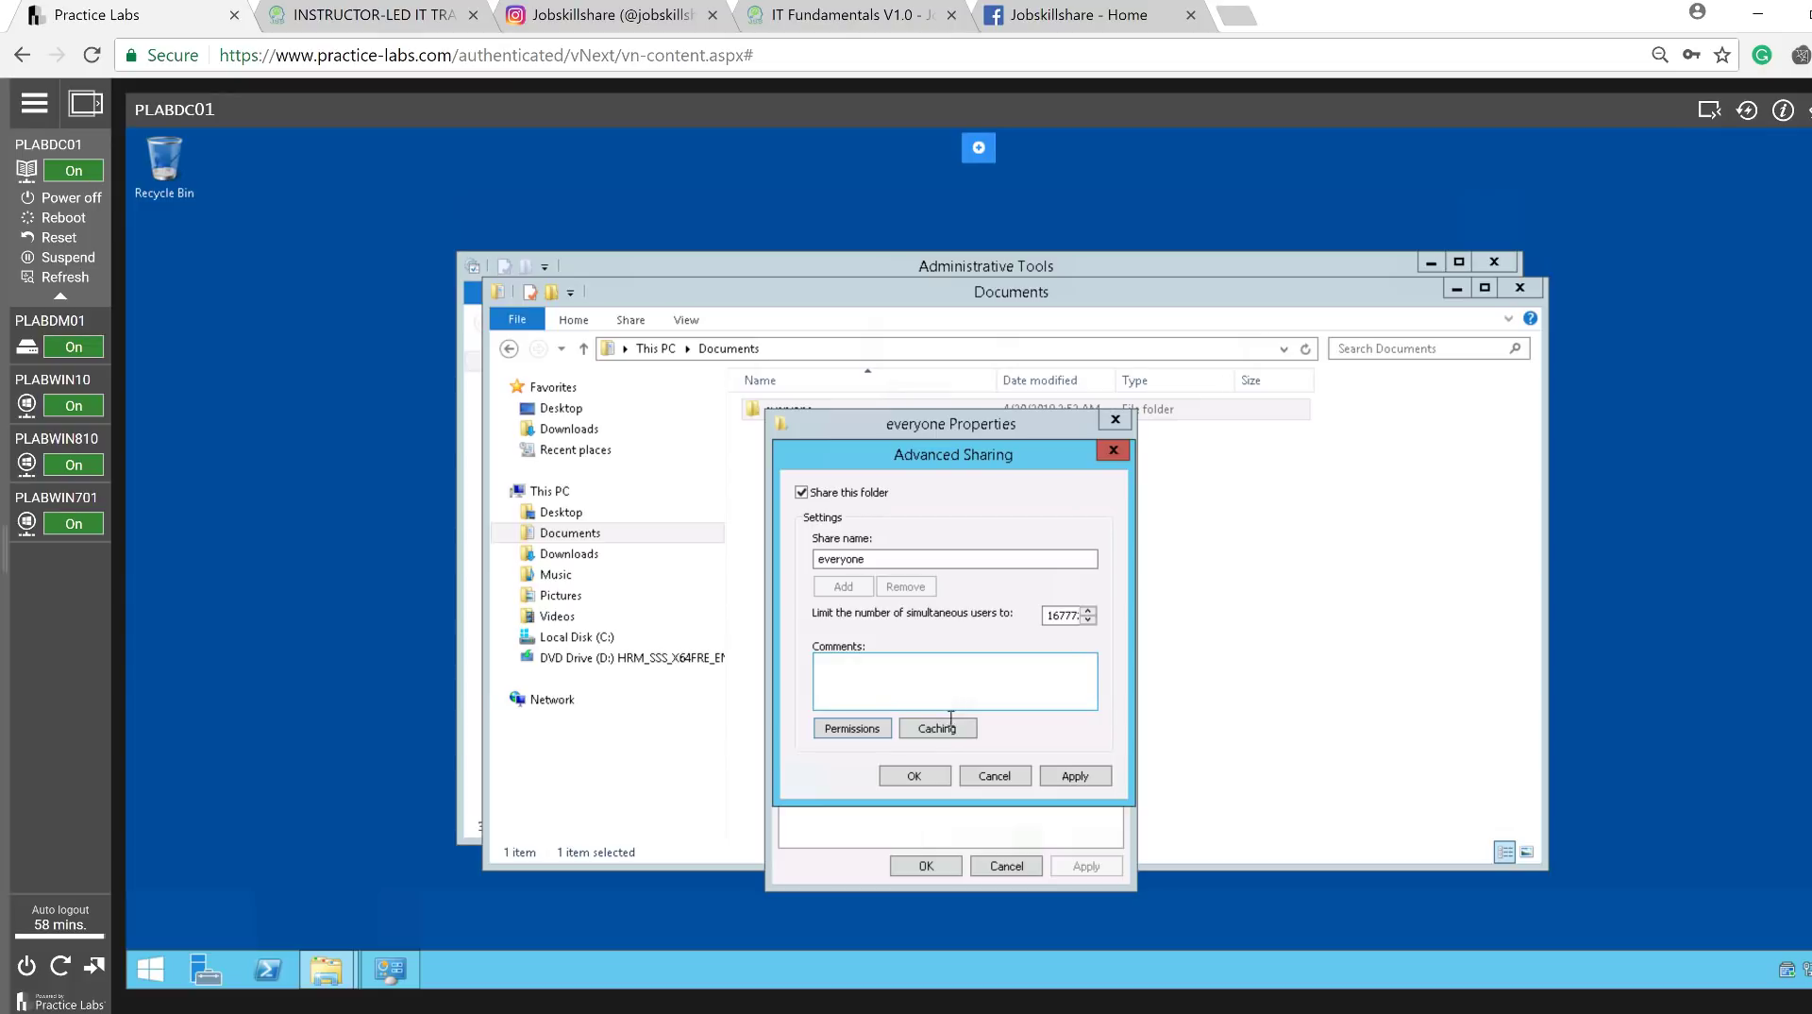
pyautogui.click(1056, 786)
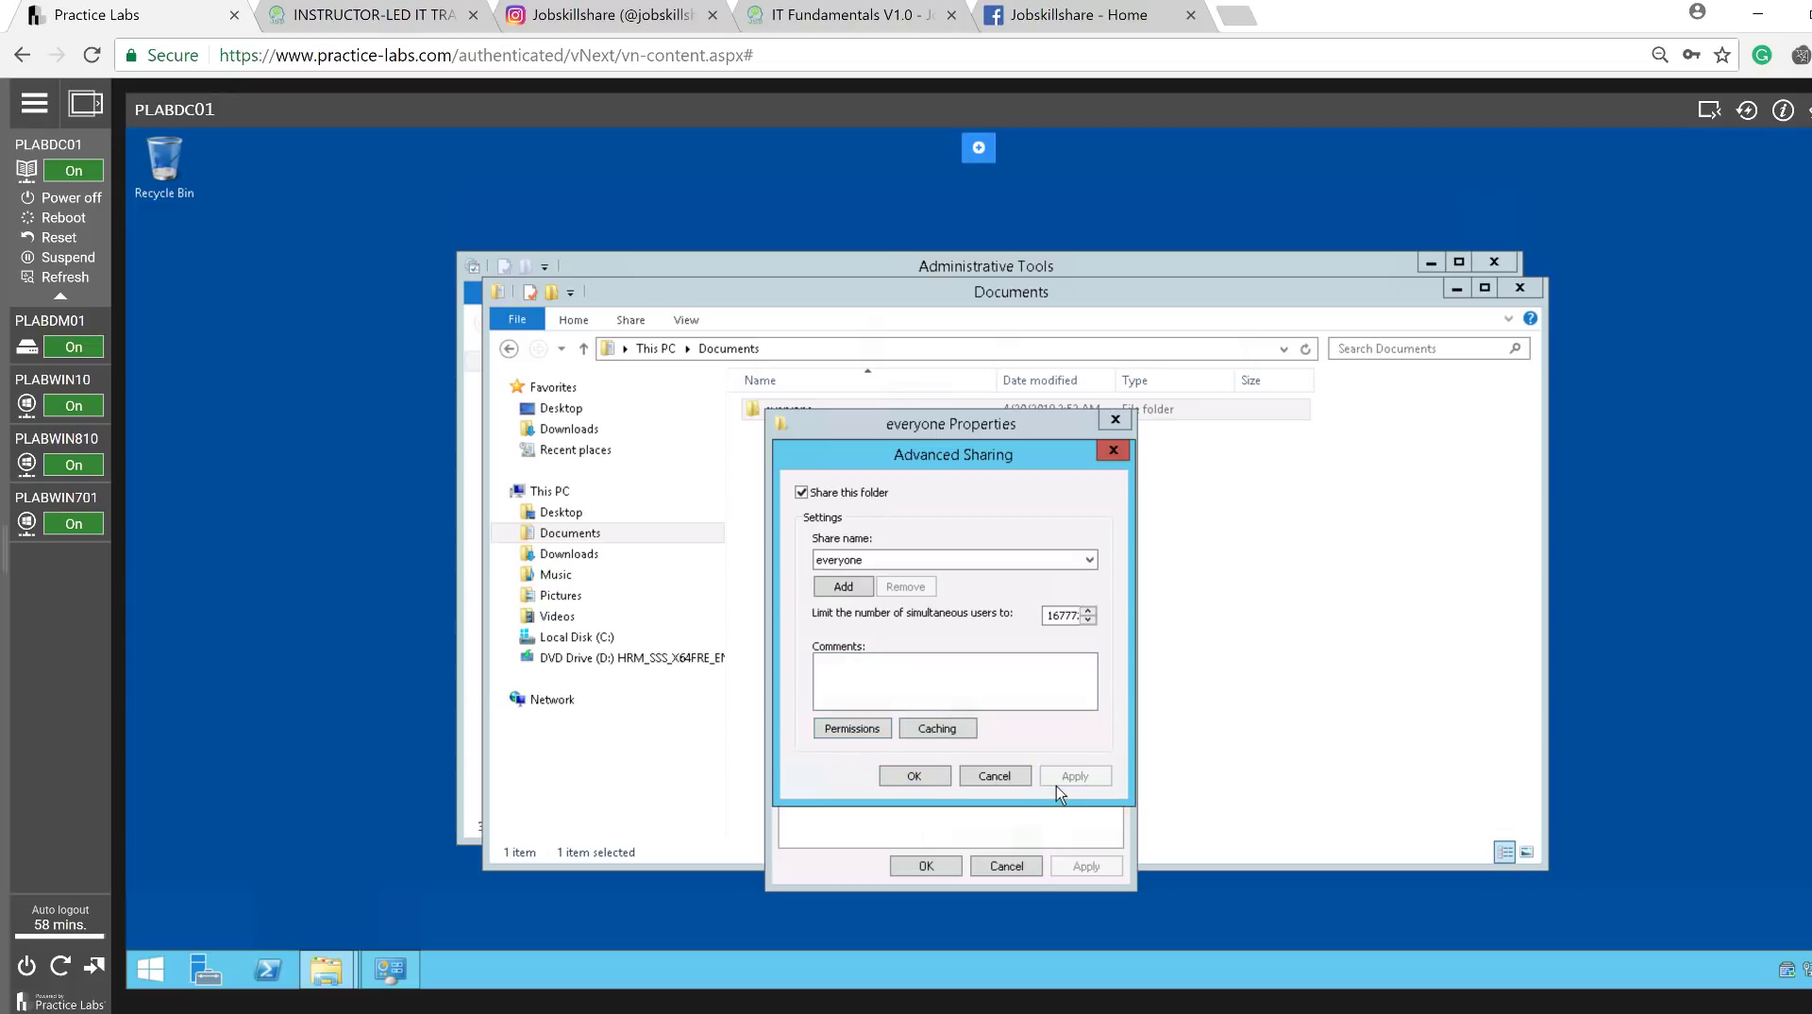
pyautogui.click(915, 781)
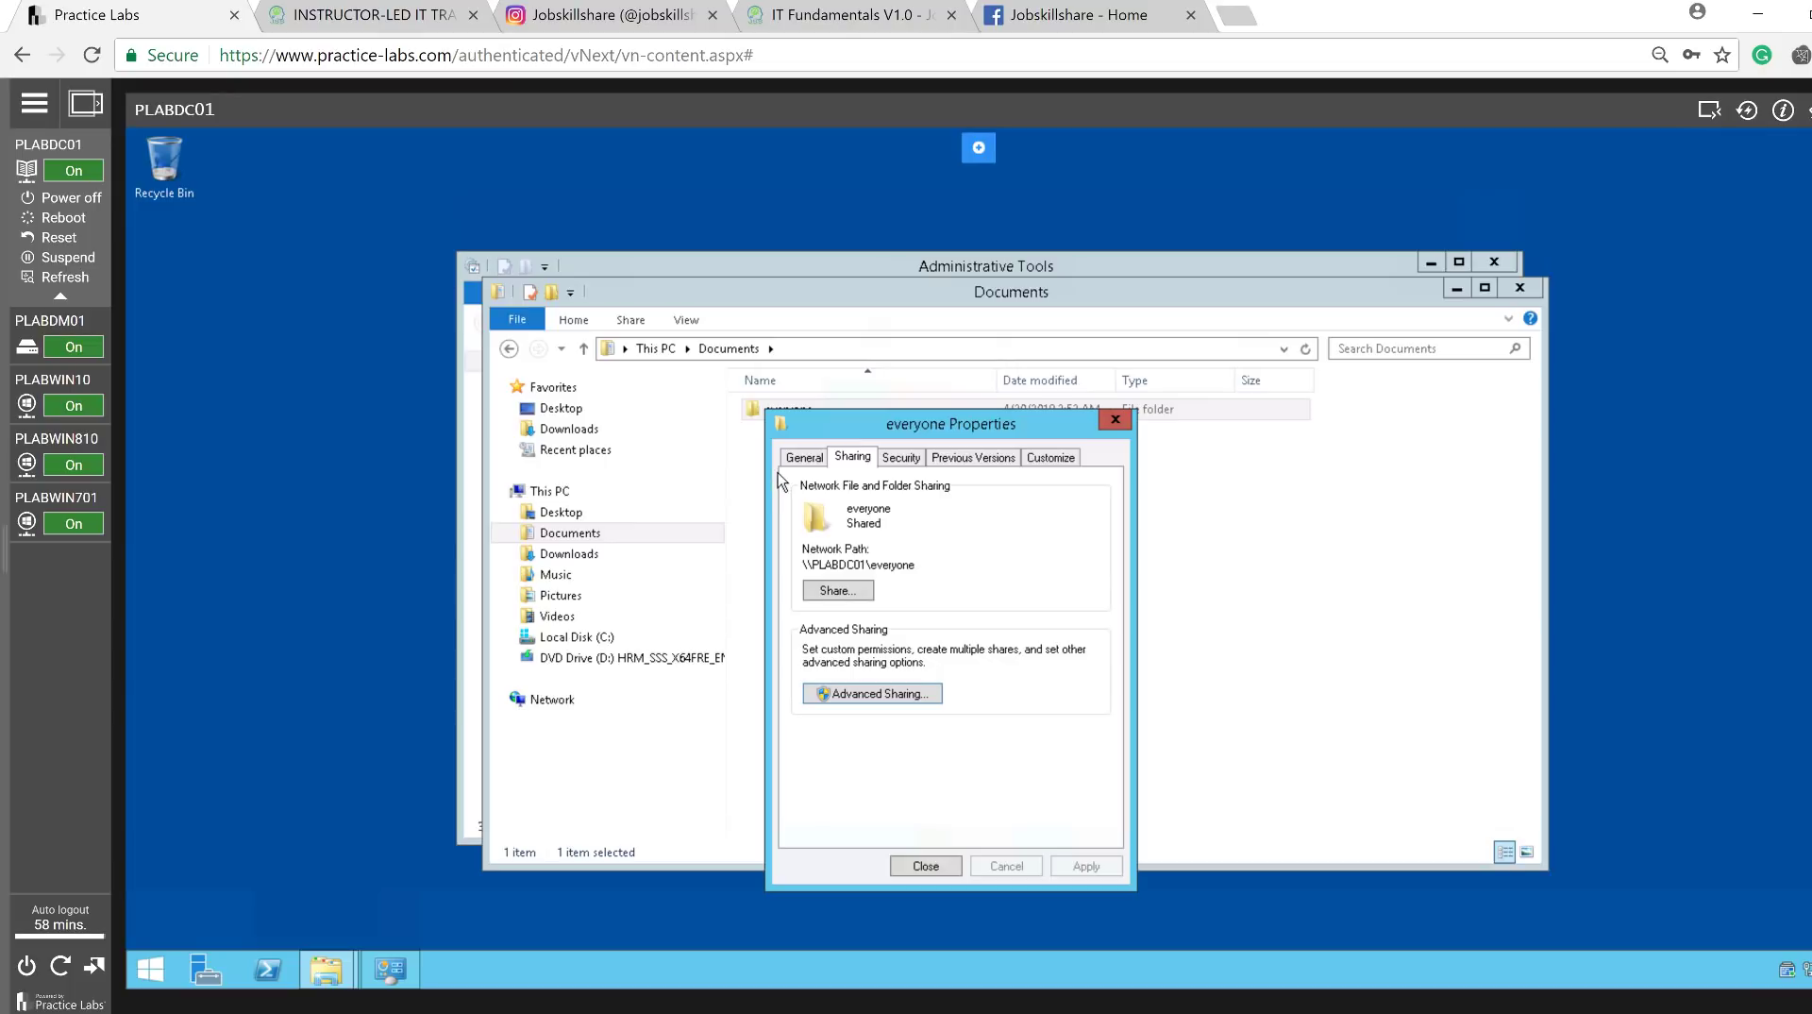
pyautogui.click(55, 381)
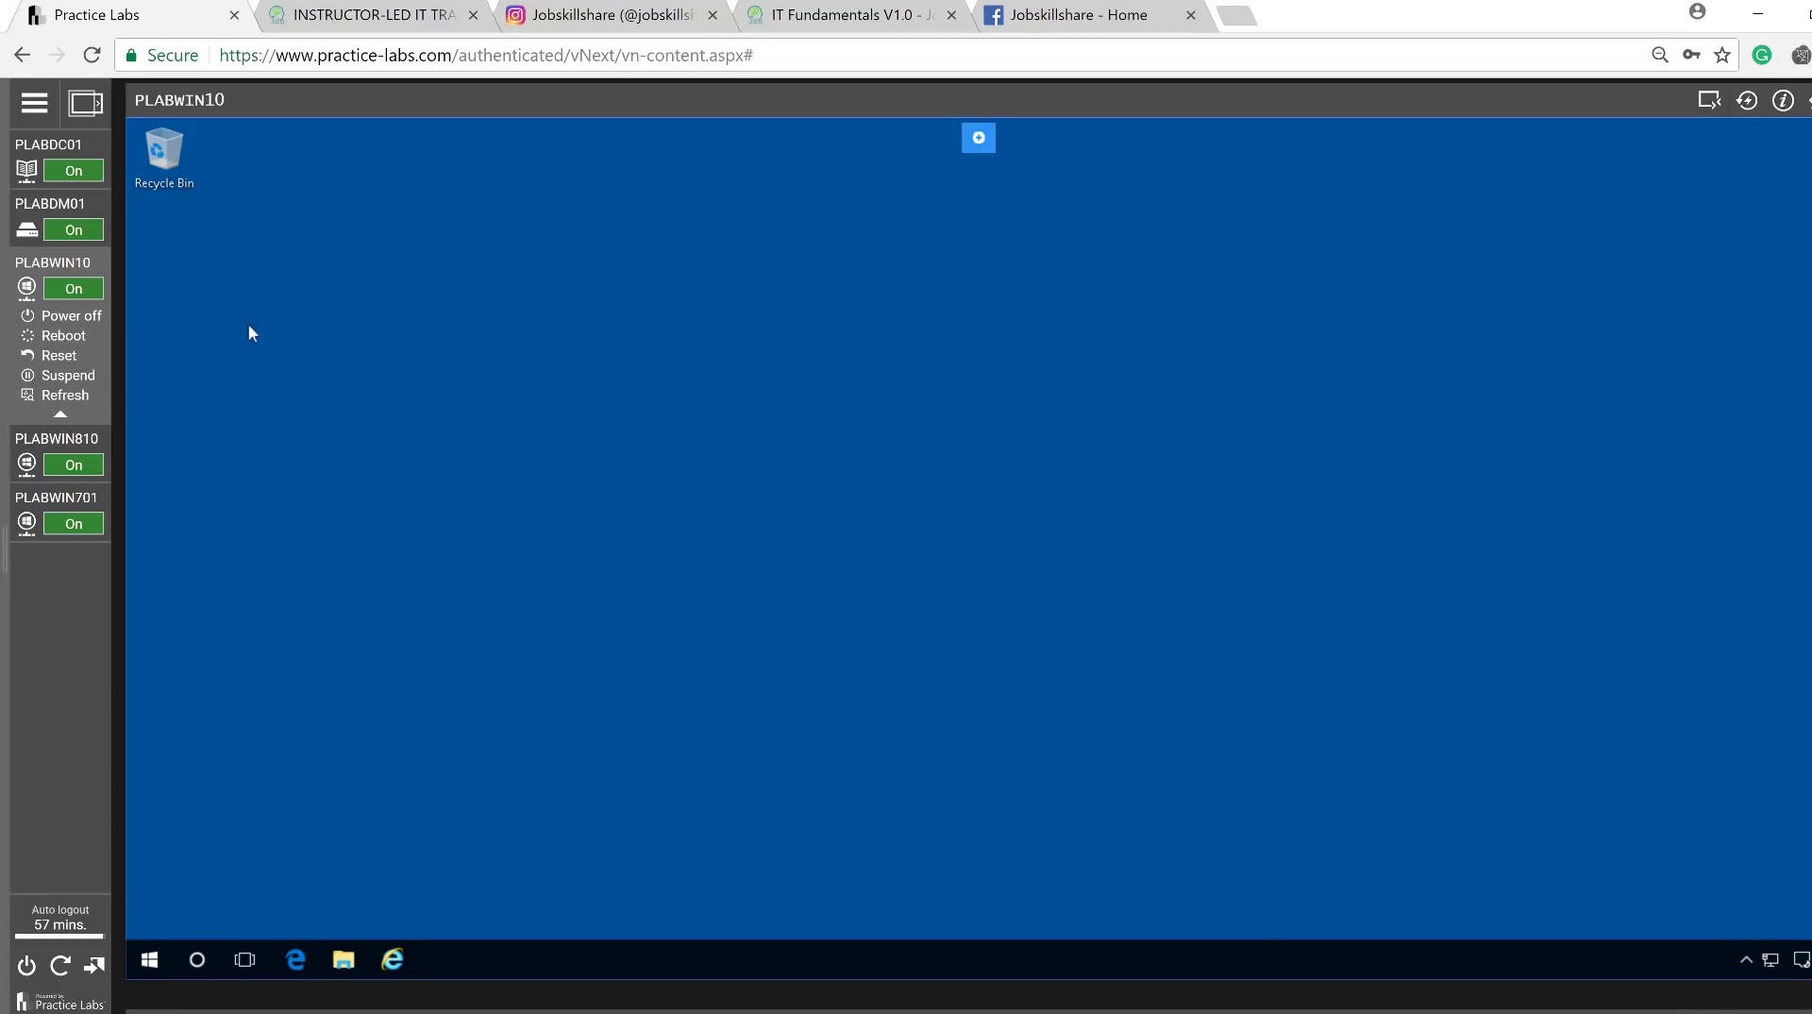
# From PLABWIN10, browse to \\plabdc01\everyone and create a New Text Document there.
pyautogui.click(343, 969)
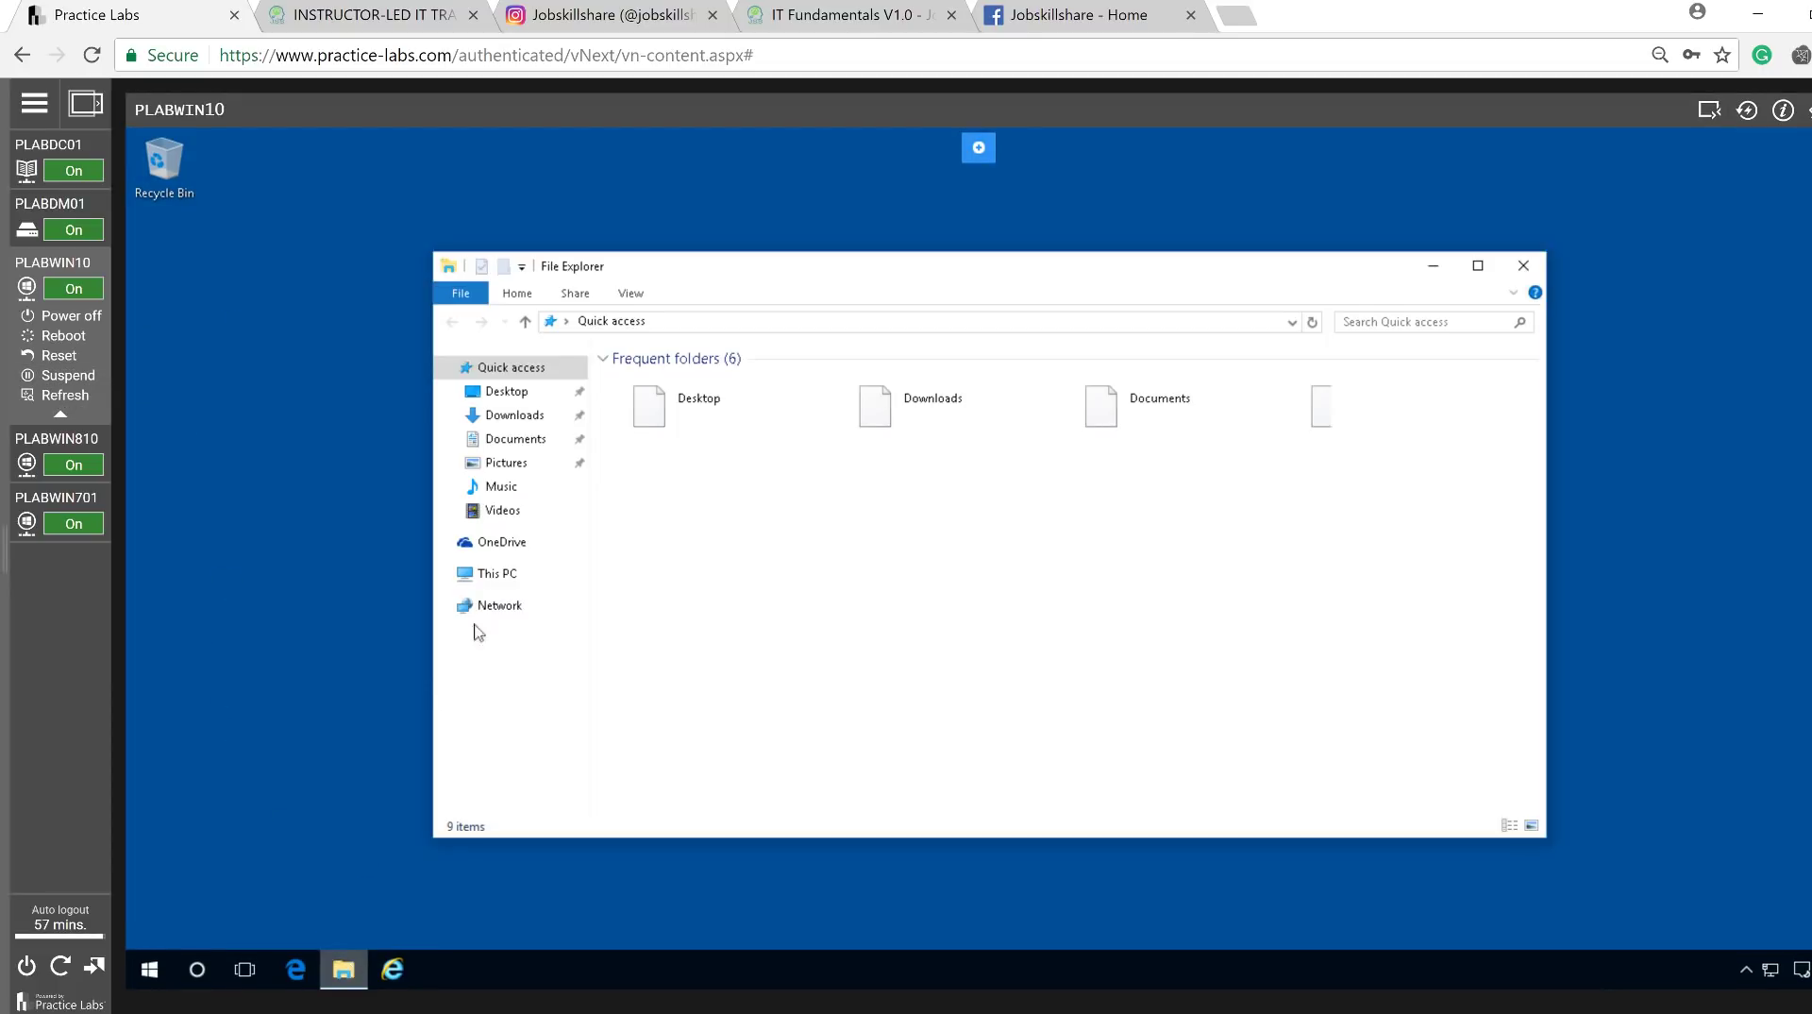
pyautogui.click(684, 321)
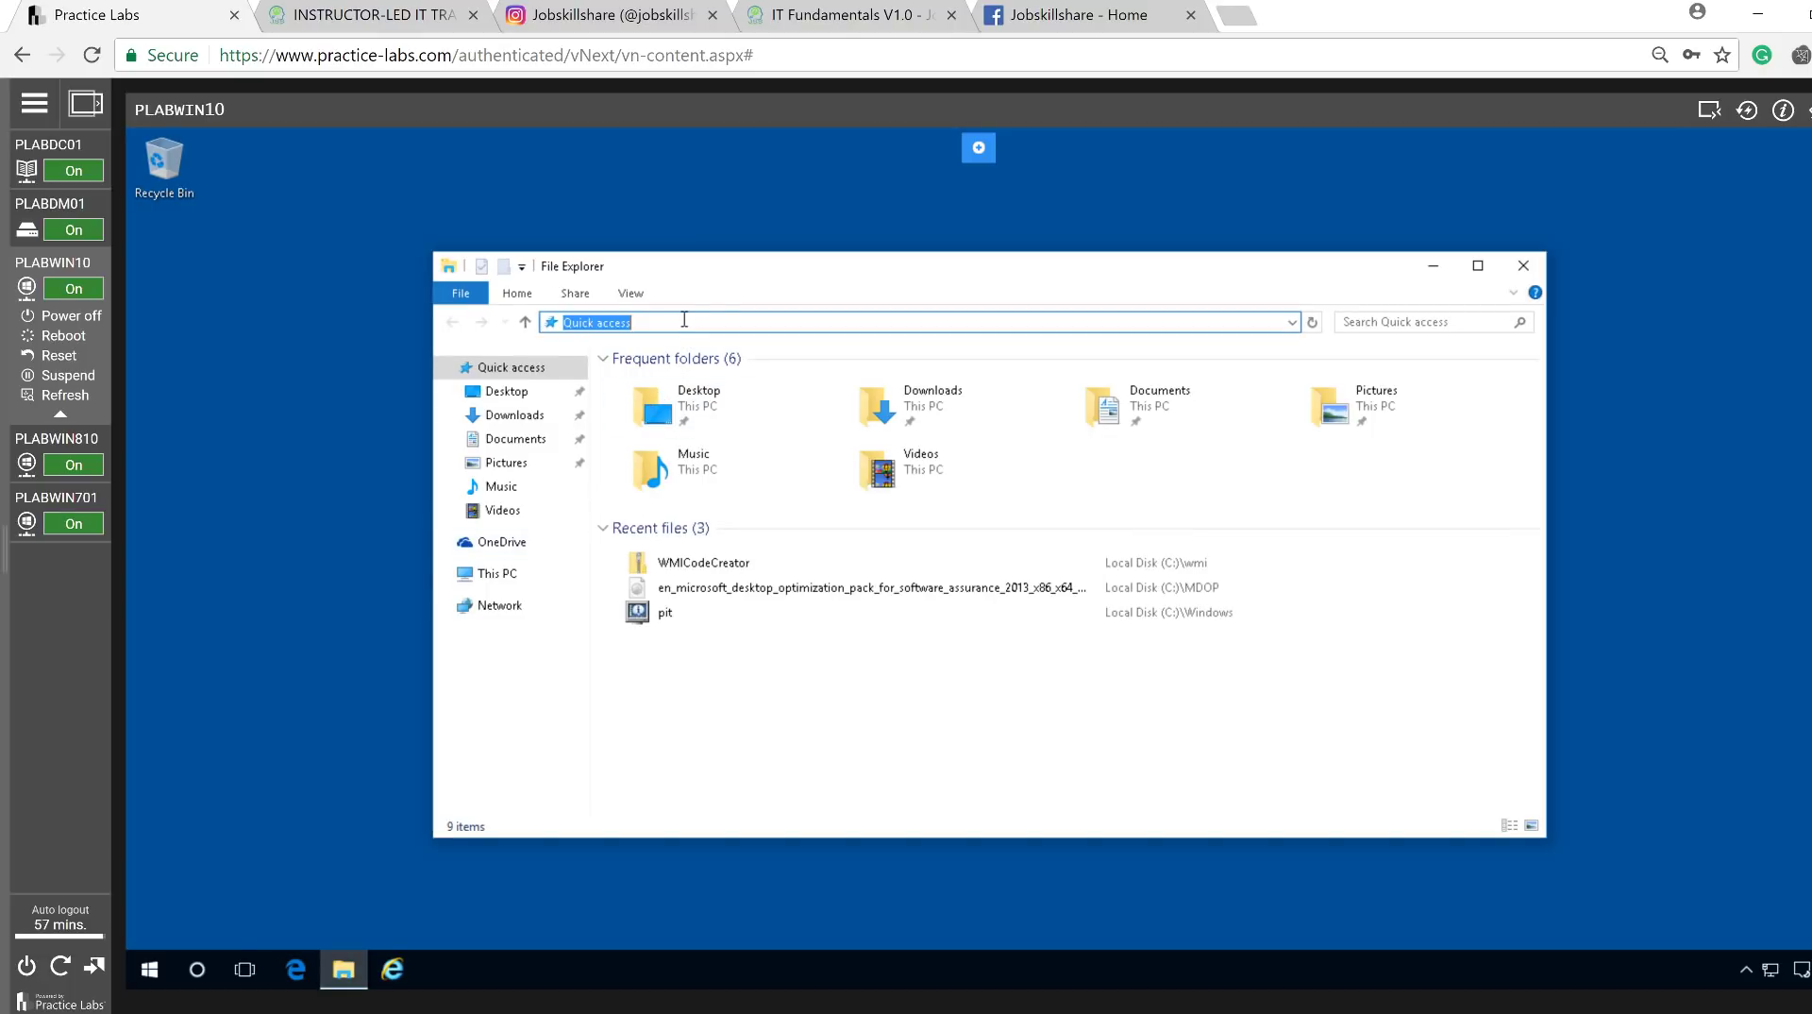
pyautogui.write('\\\\plabdc01')
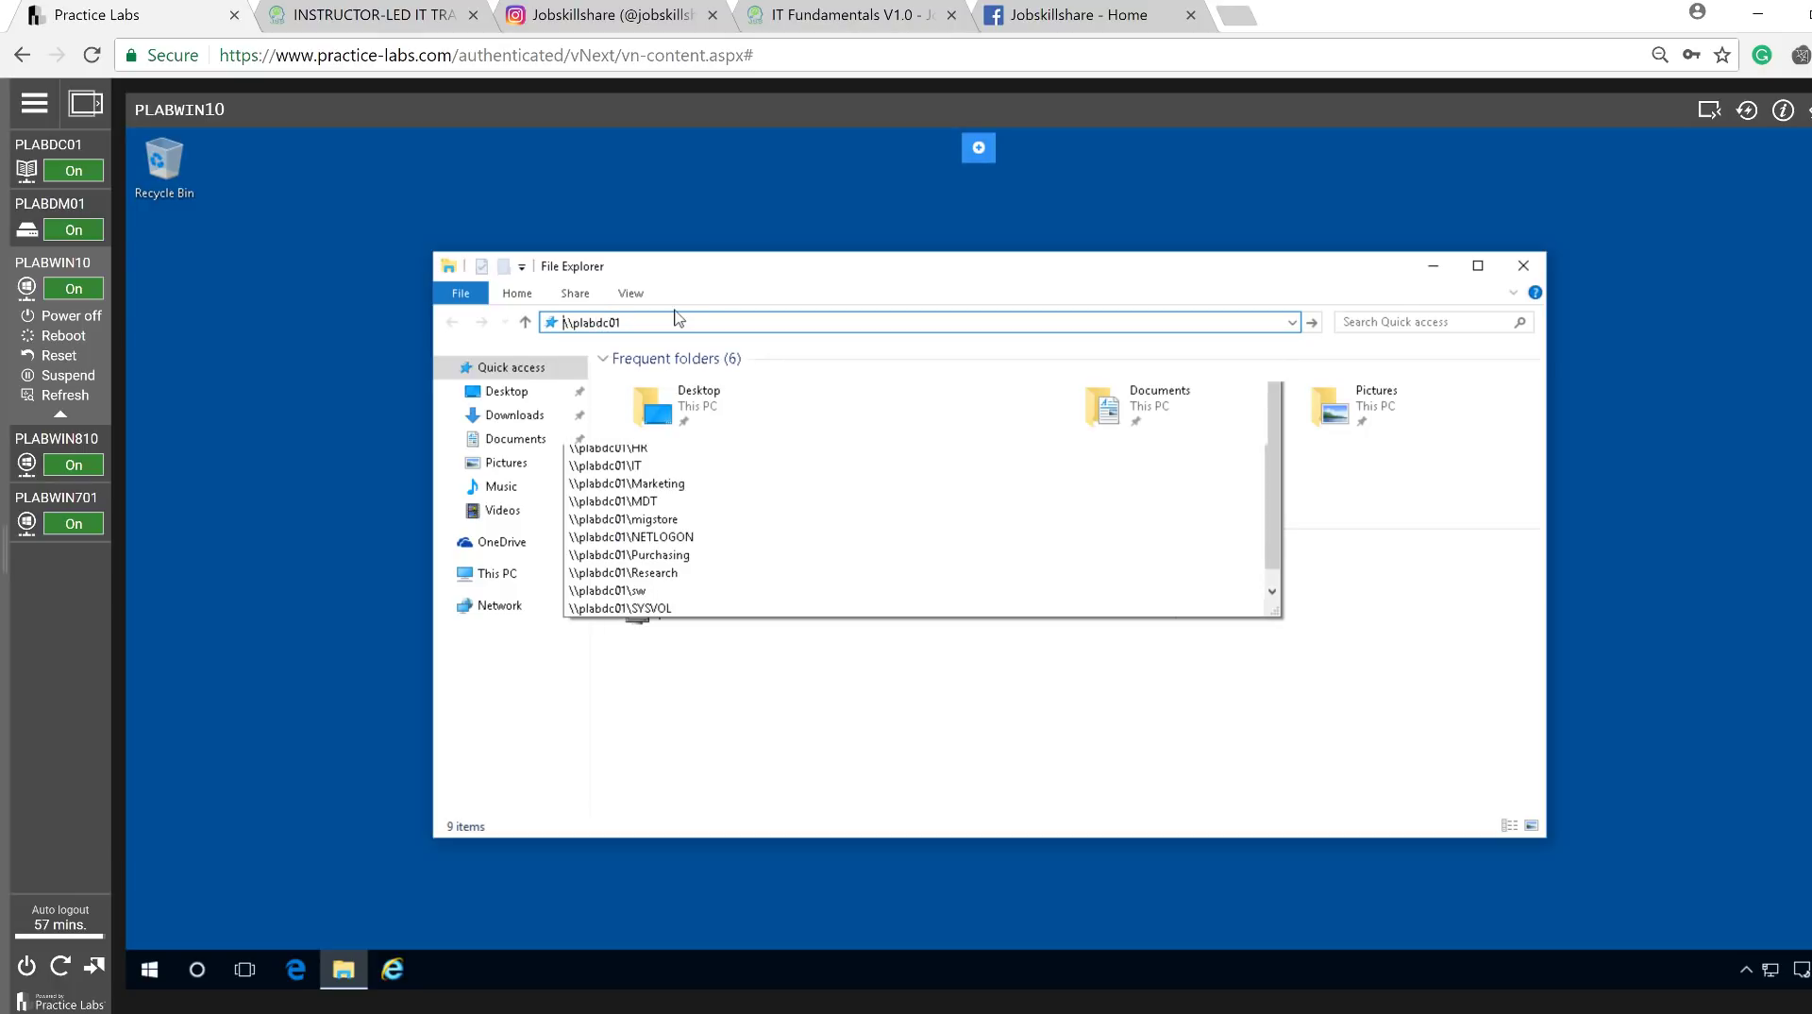
pyautogui.press('Return')
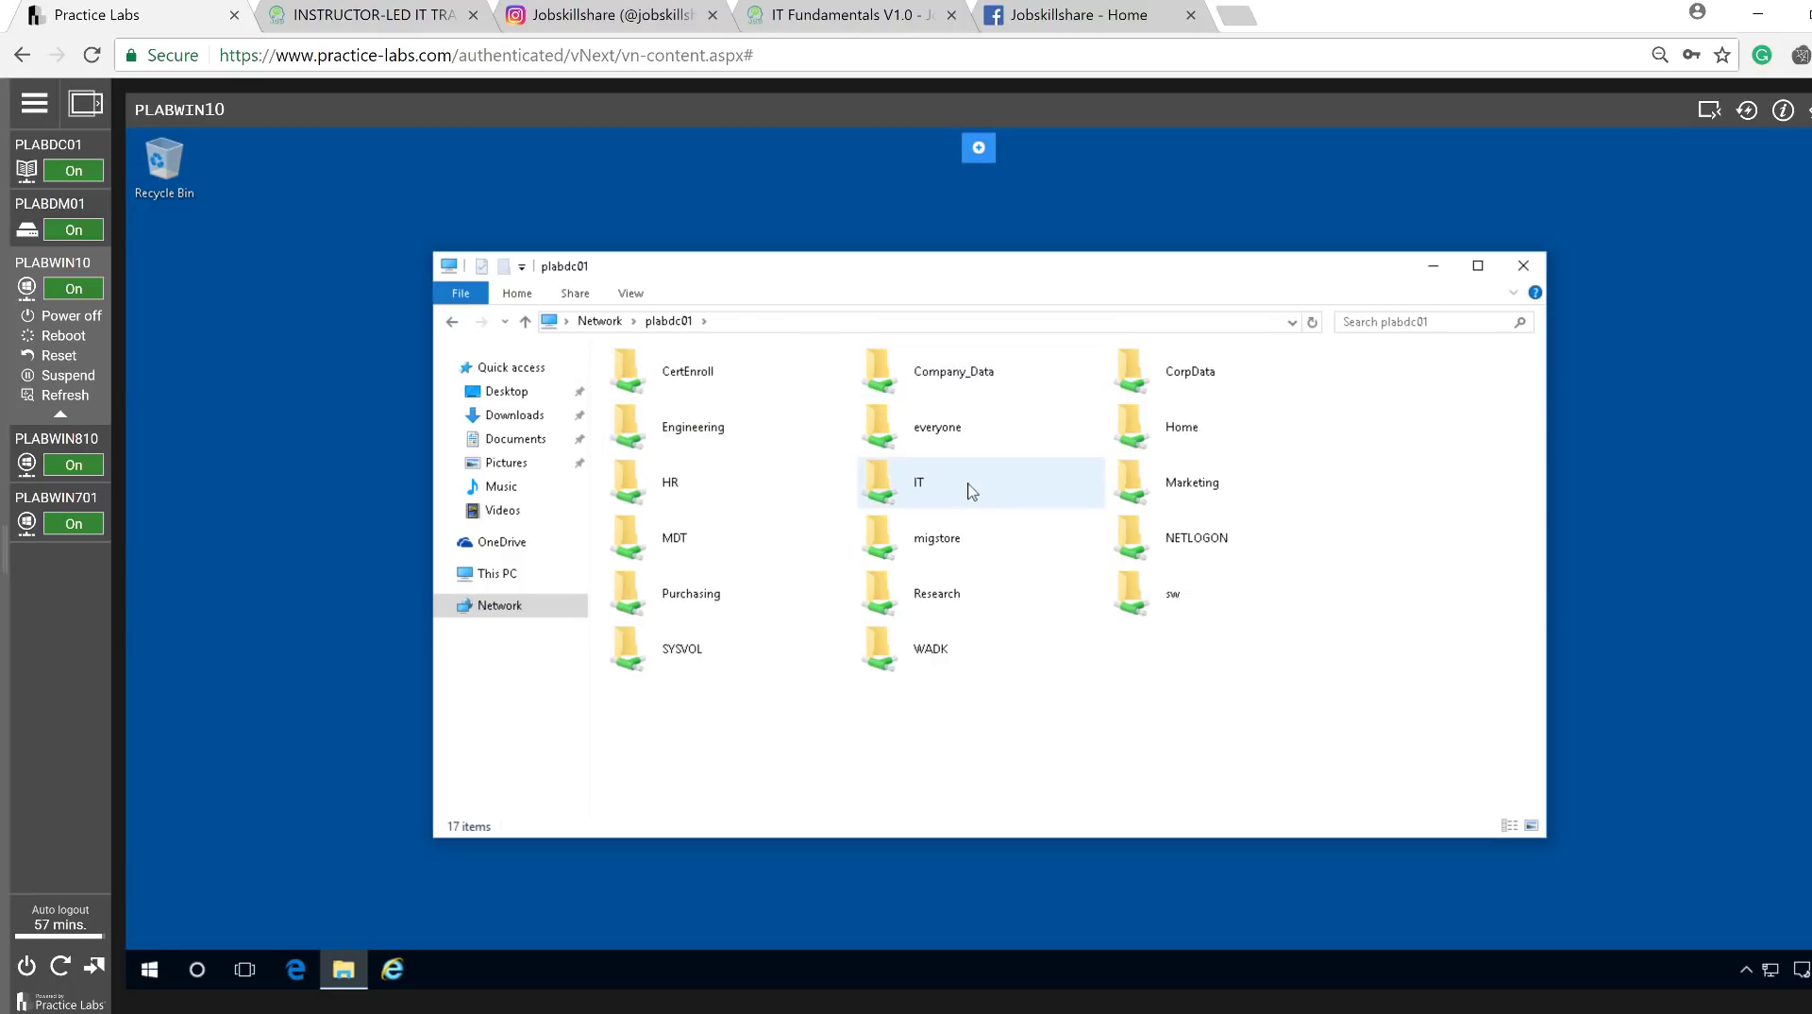
pyautogui.click(922, 442)
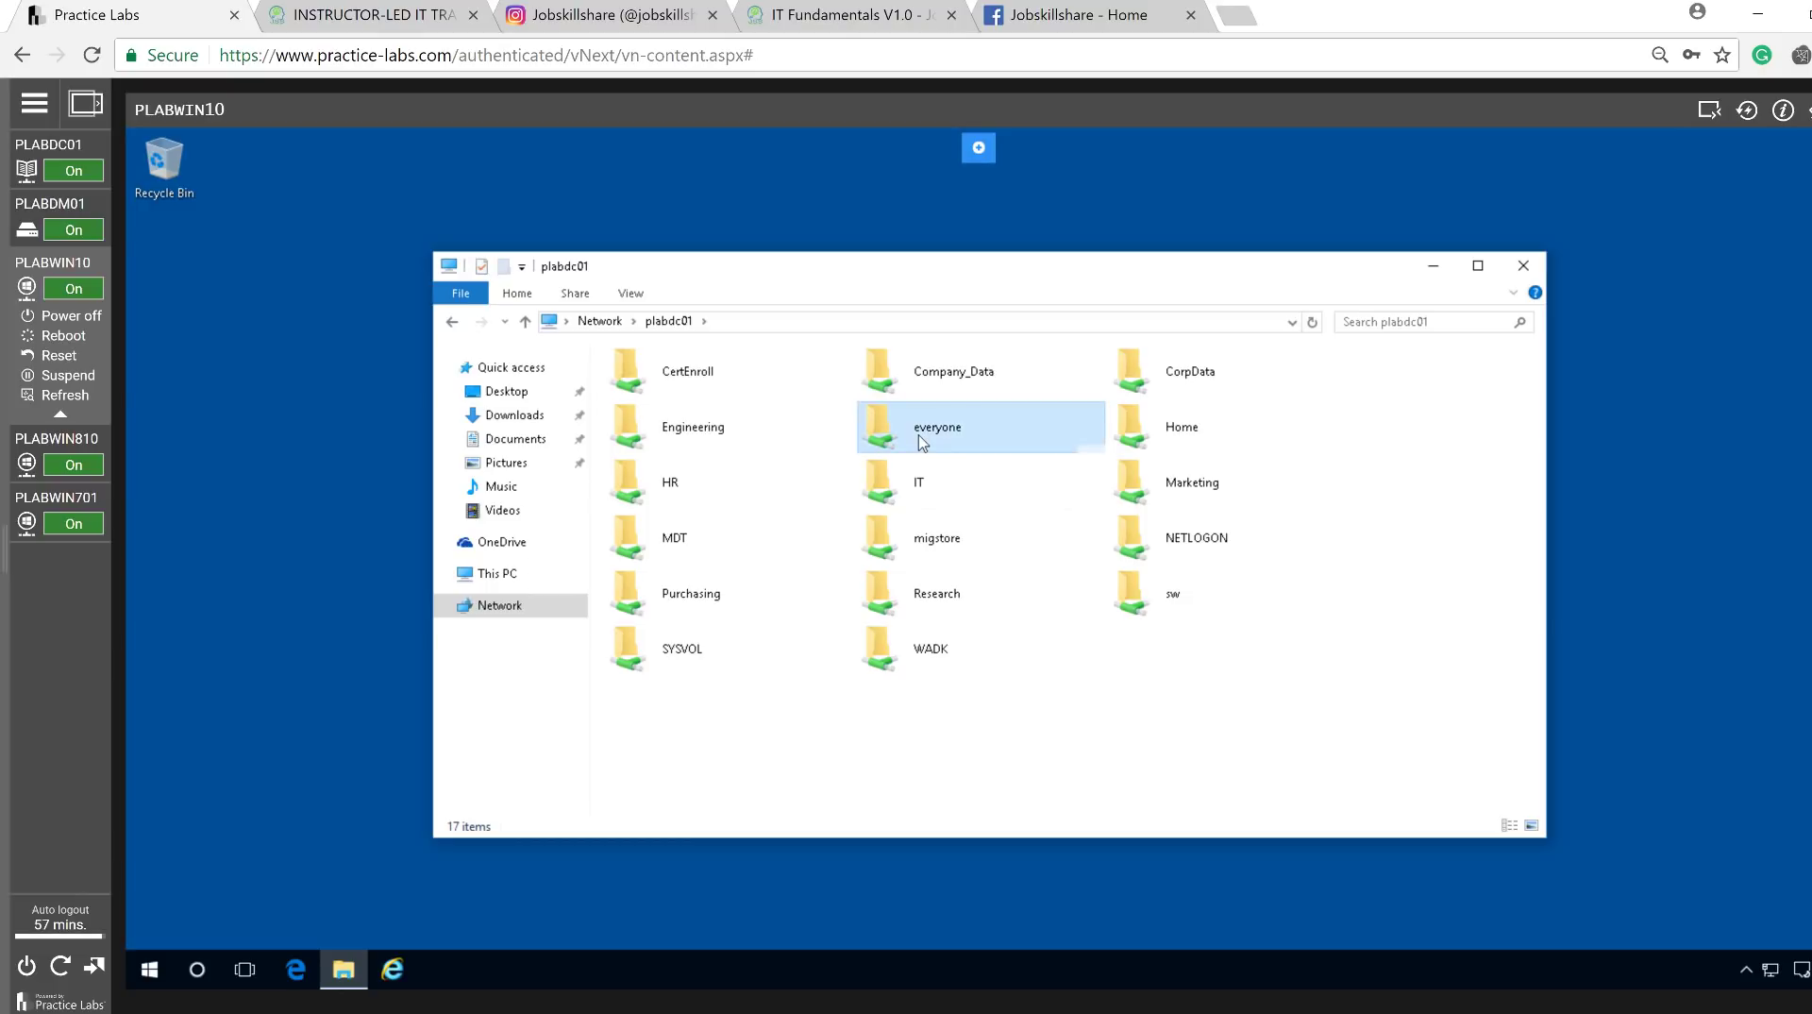
pyautogui.doubleClick(922, 441)
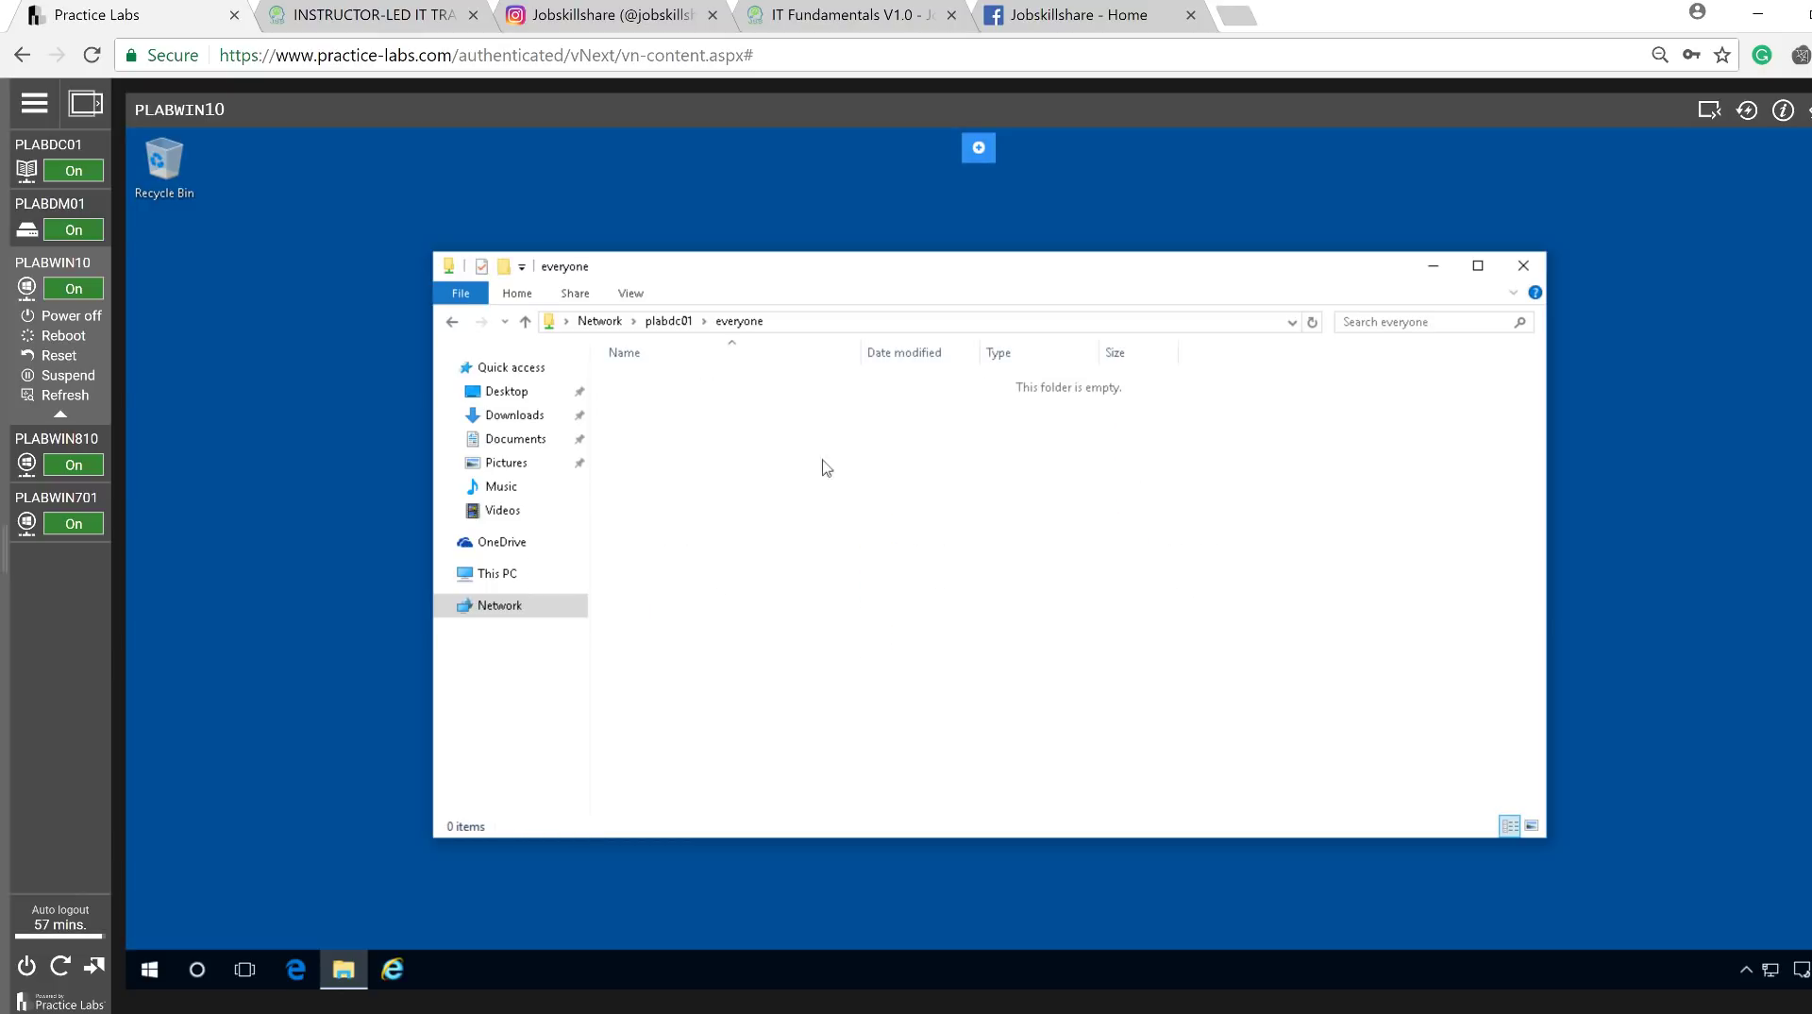
pyautogui.rightClick(722, 469)
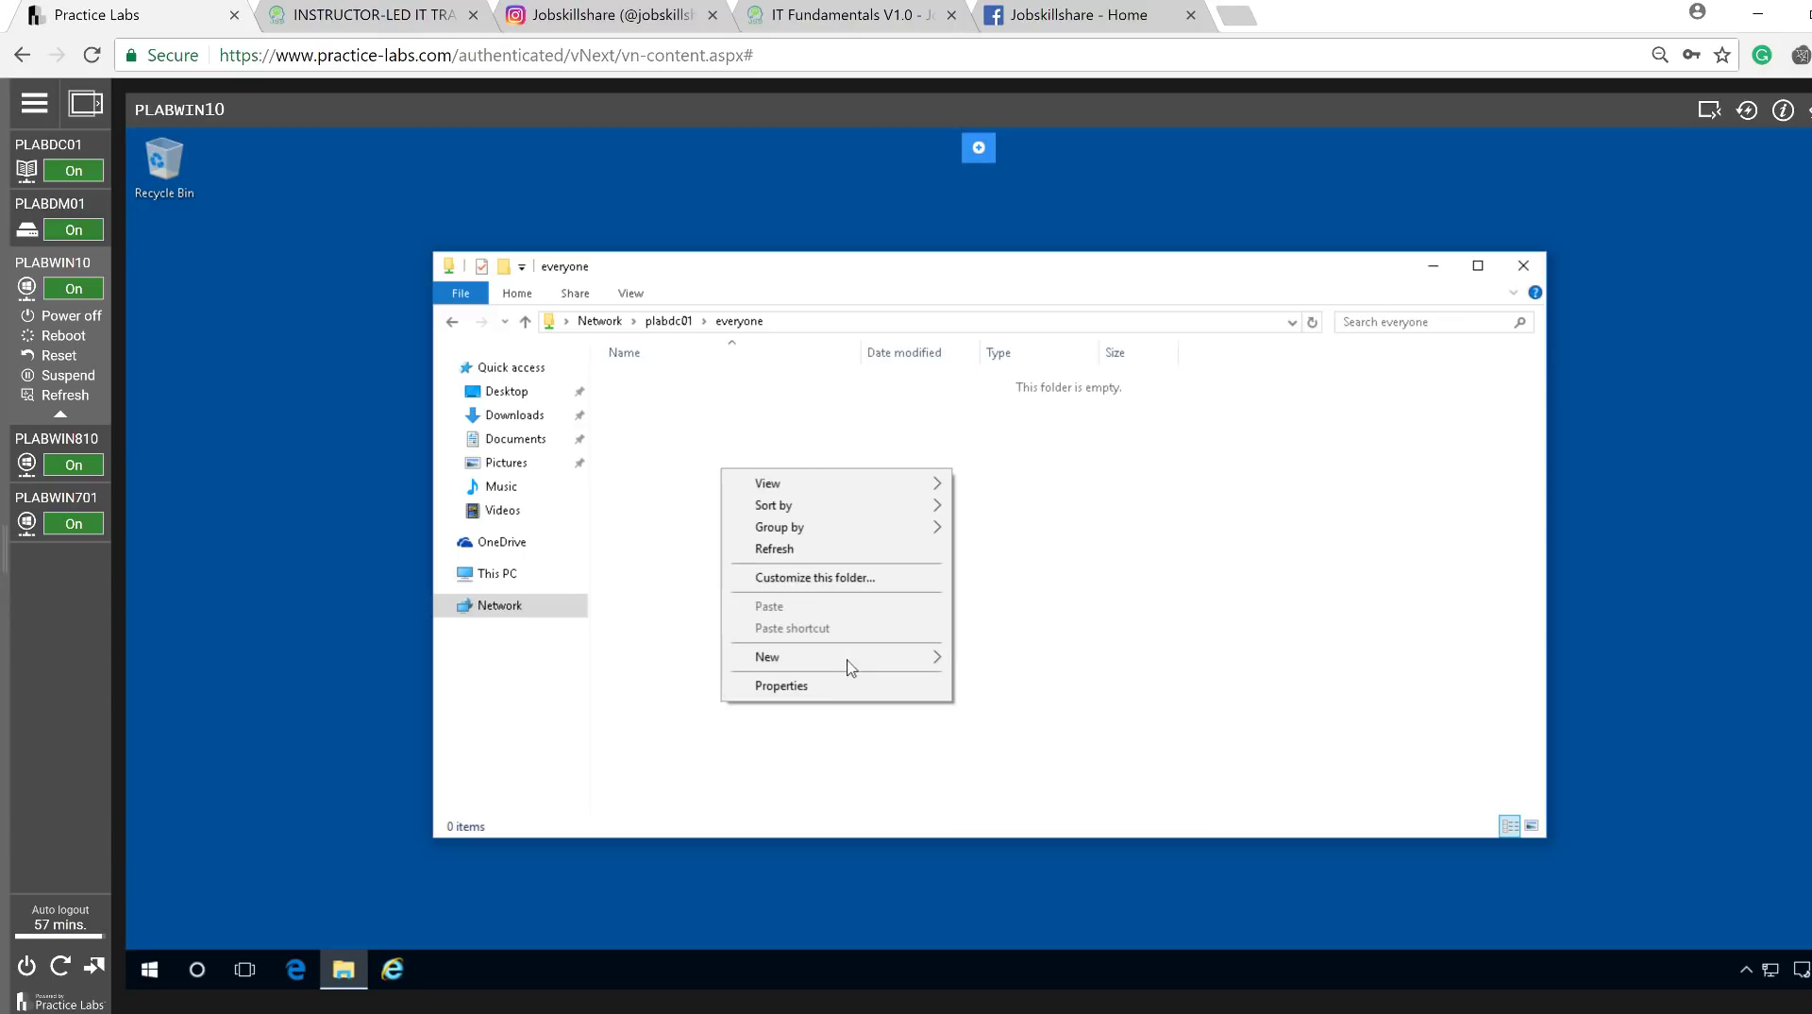
pyautogui.moveTo(846, 666)
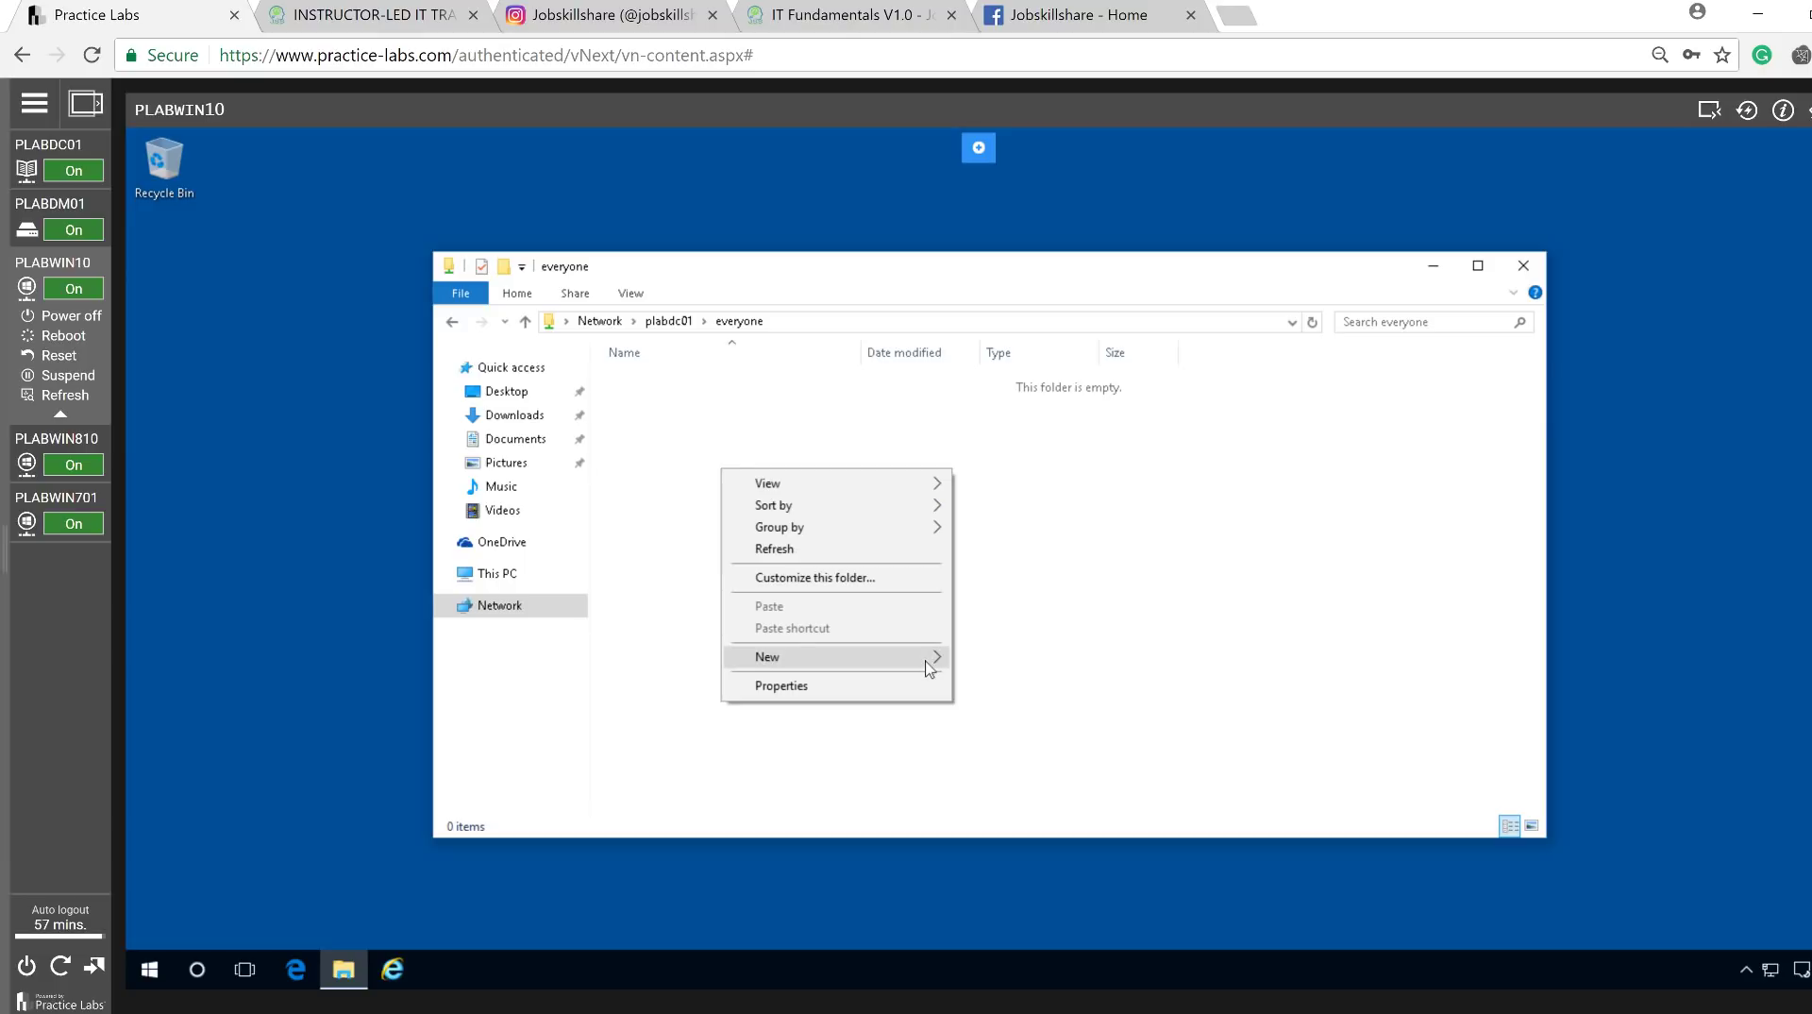
pyautogui.moveTo(930, 660)
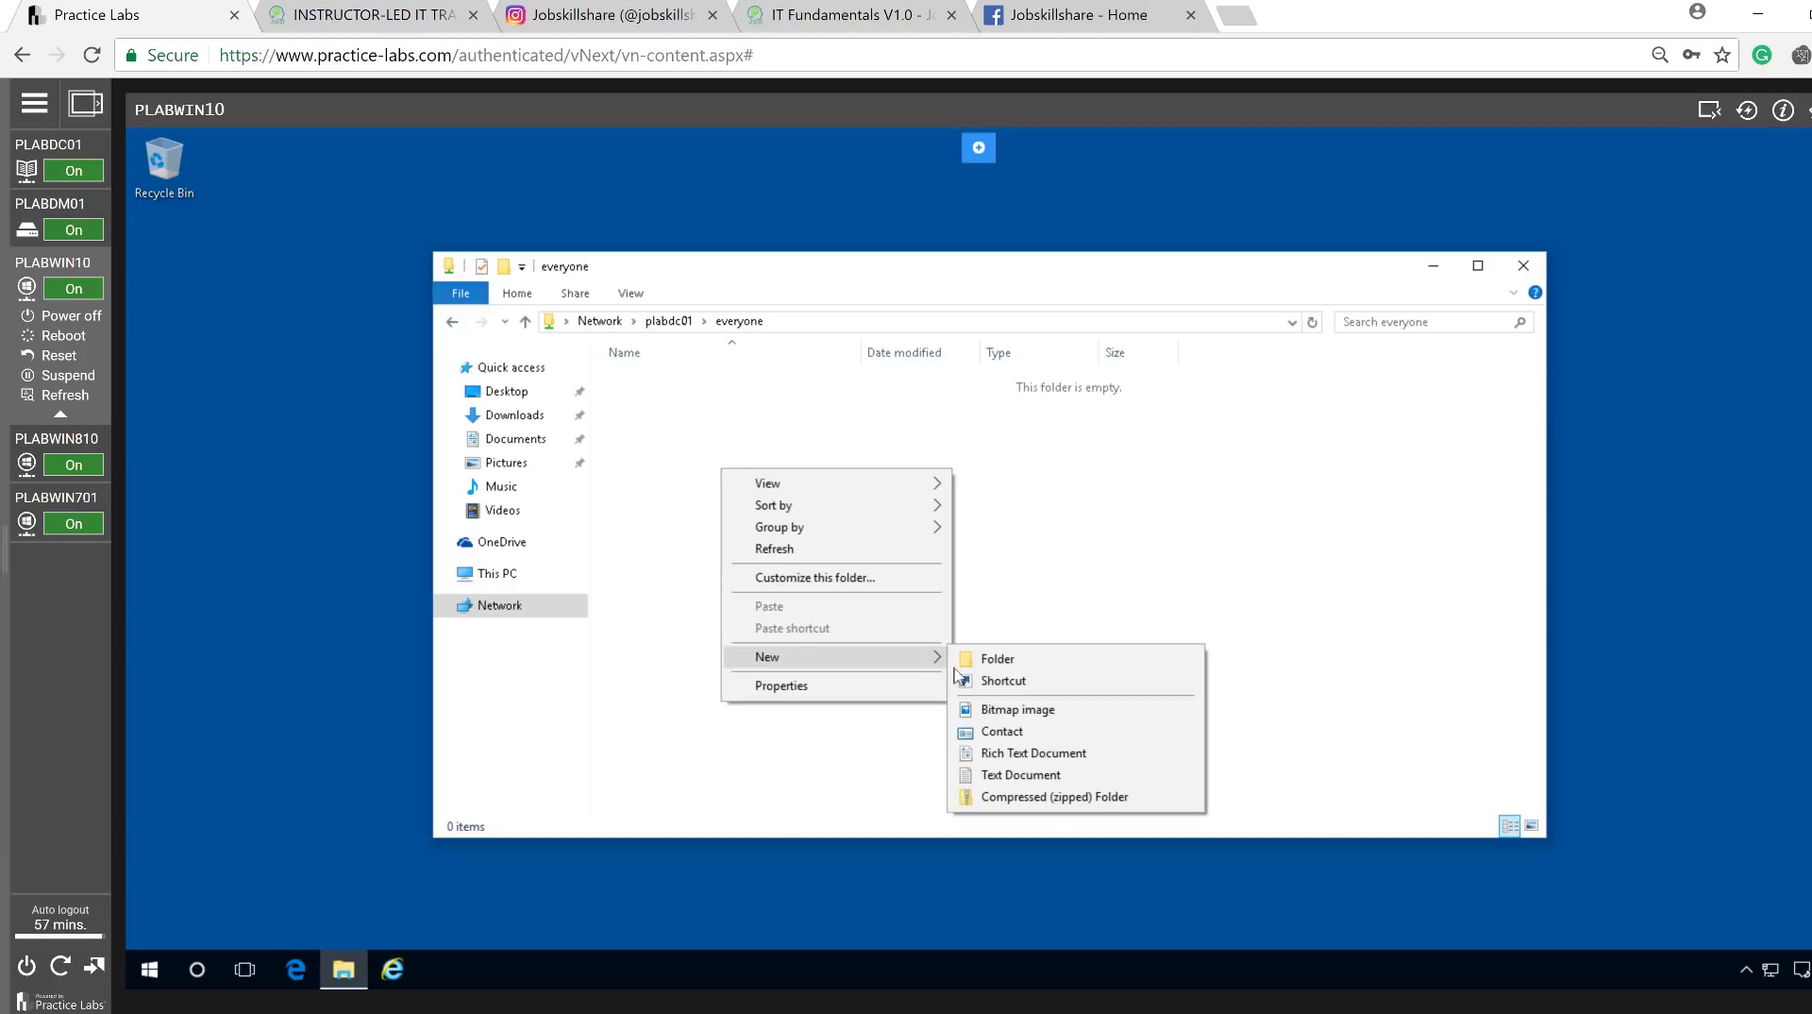
pyautogui.click(1009, 776)
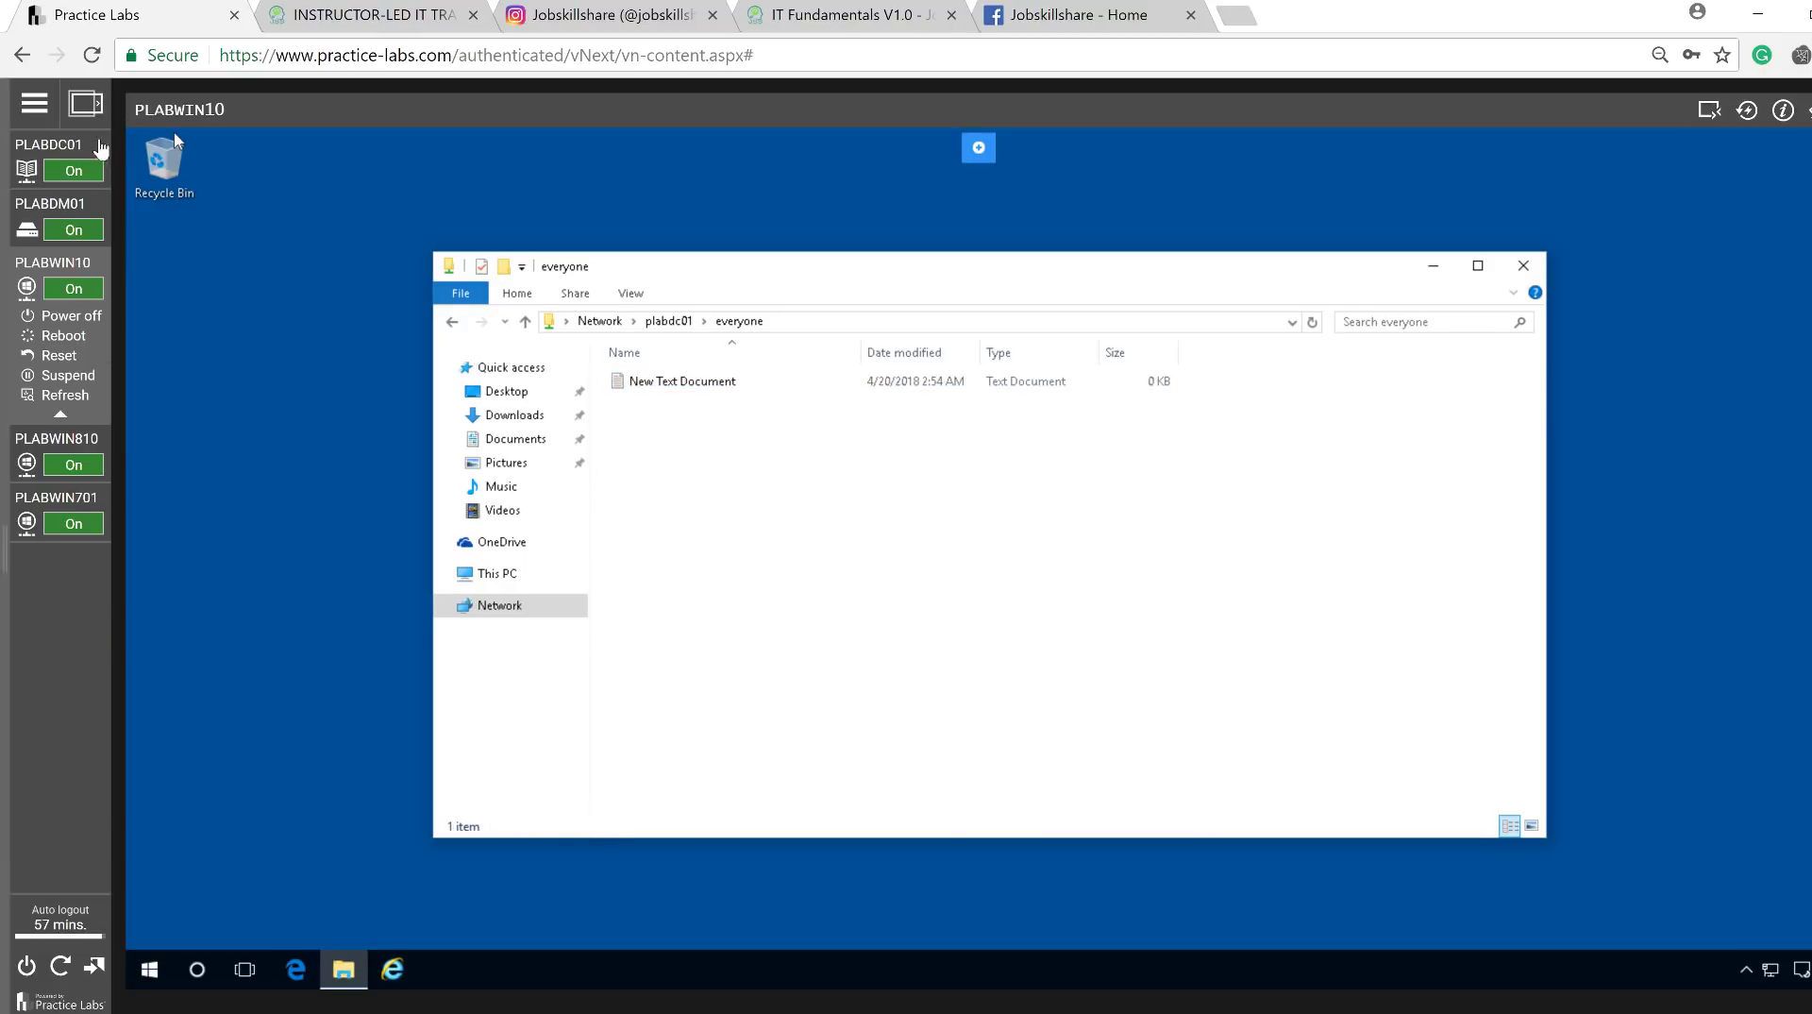
# Check on PLABDC01 that the text document appears in Documents\everyone.
pyautogui.click(85, 148)
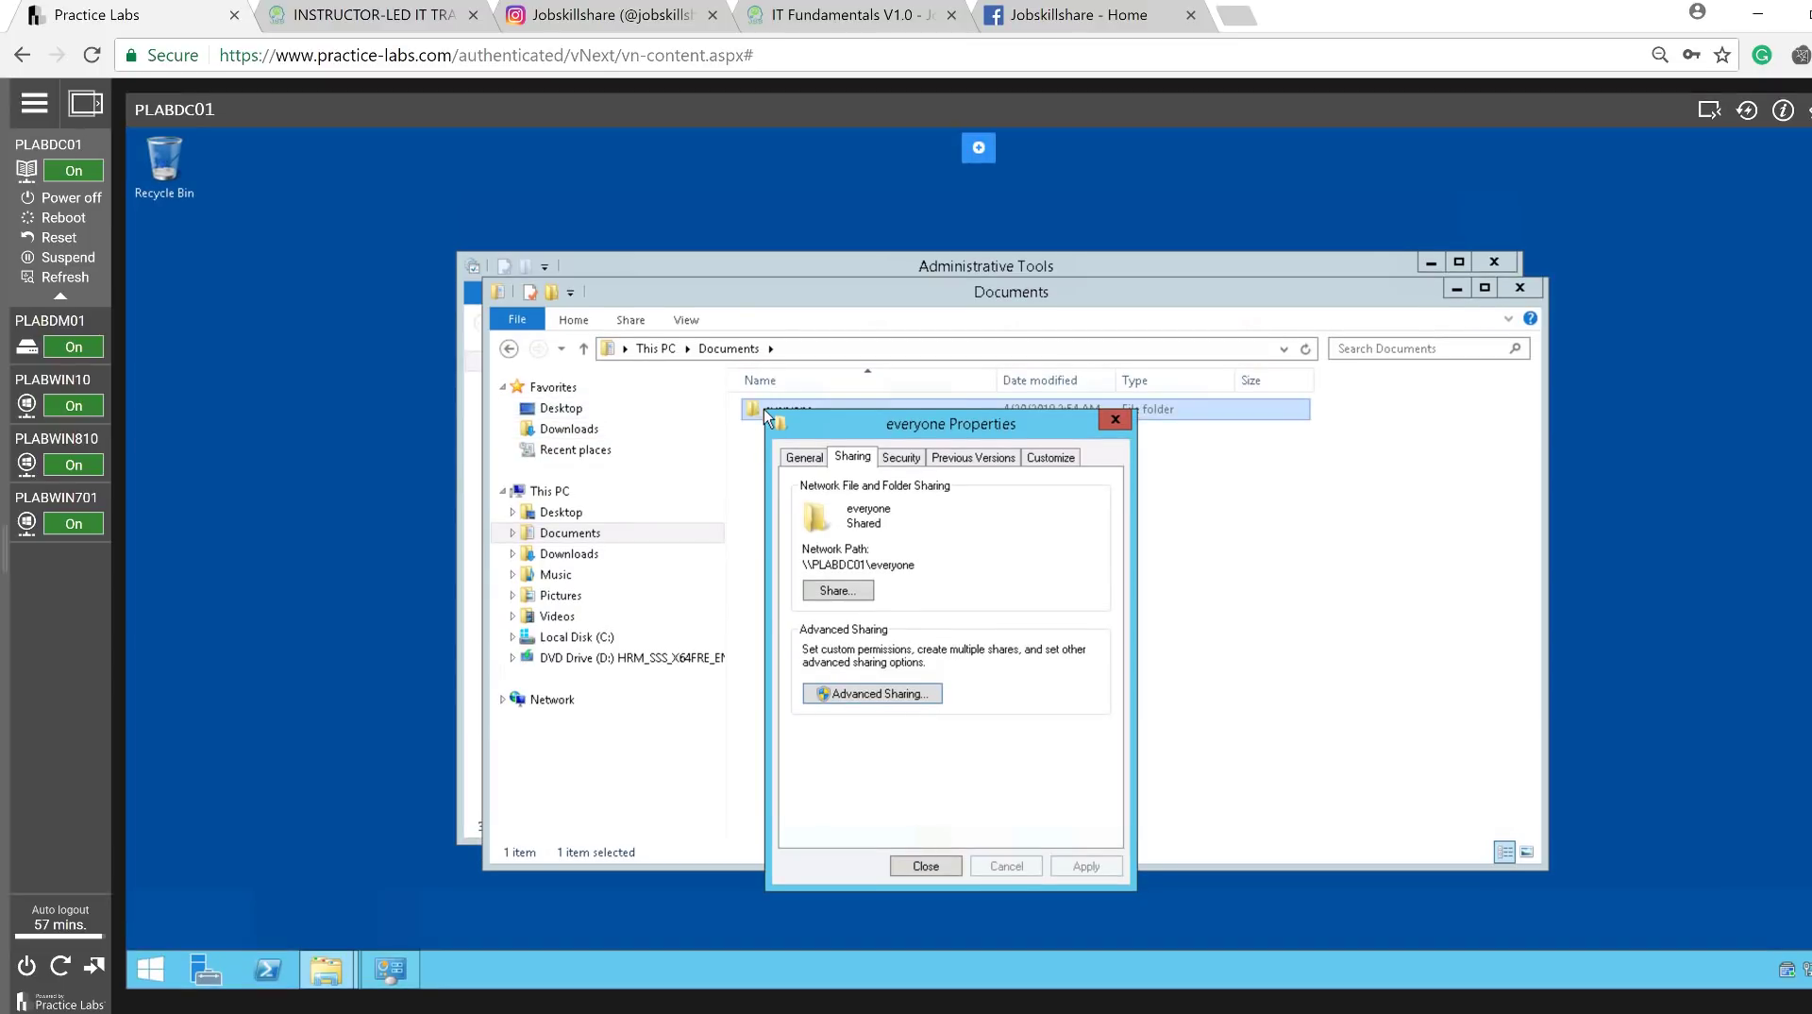
pyautogui.click(817, 395)
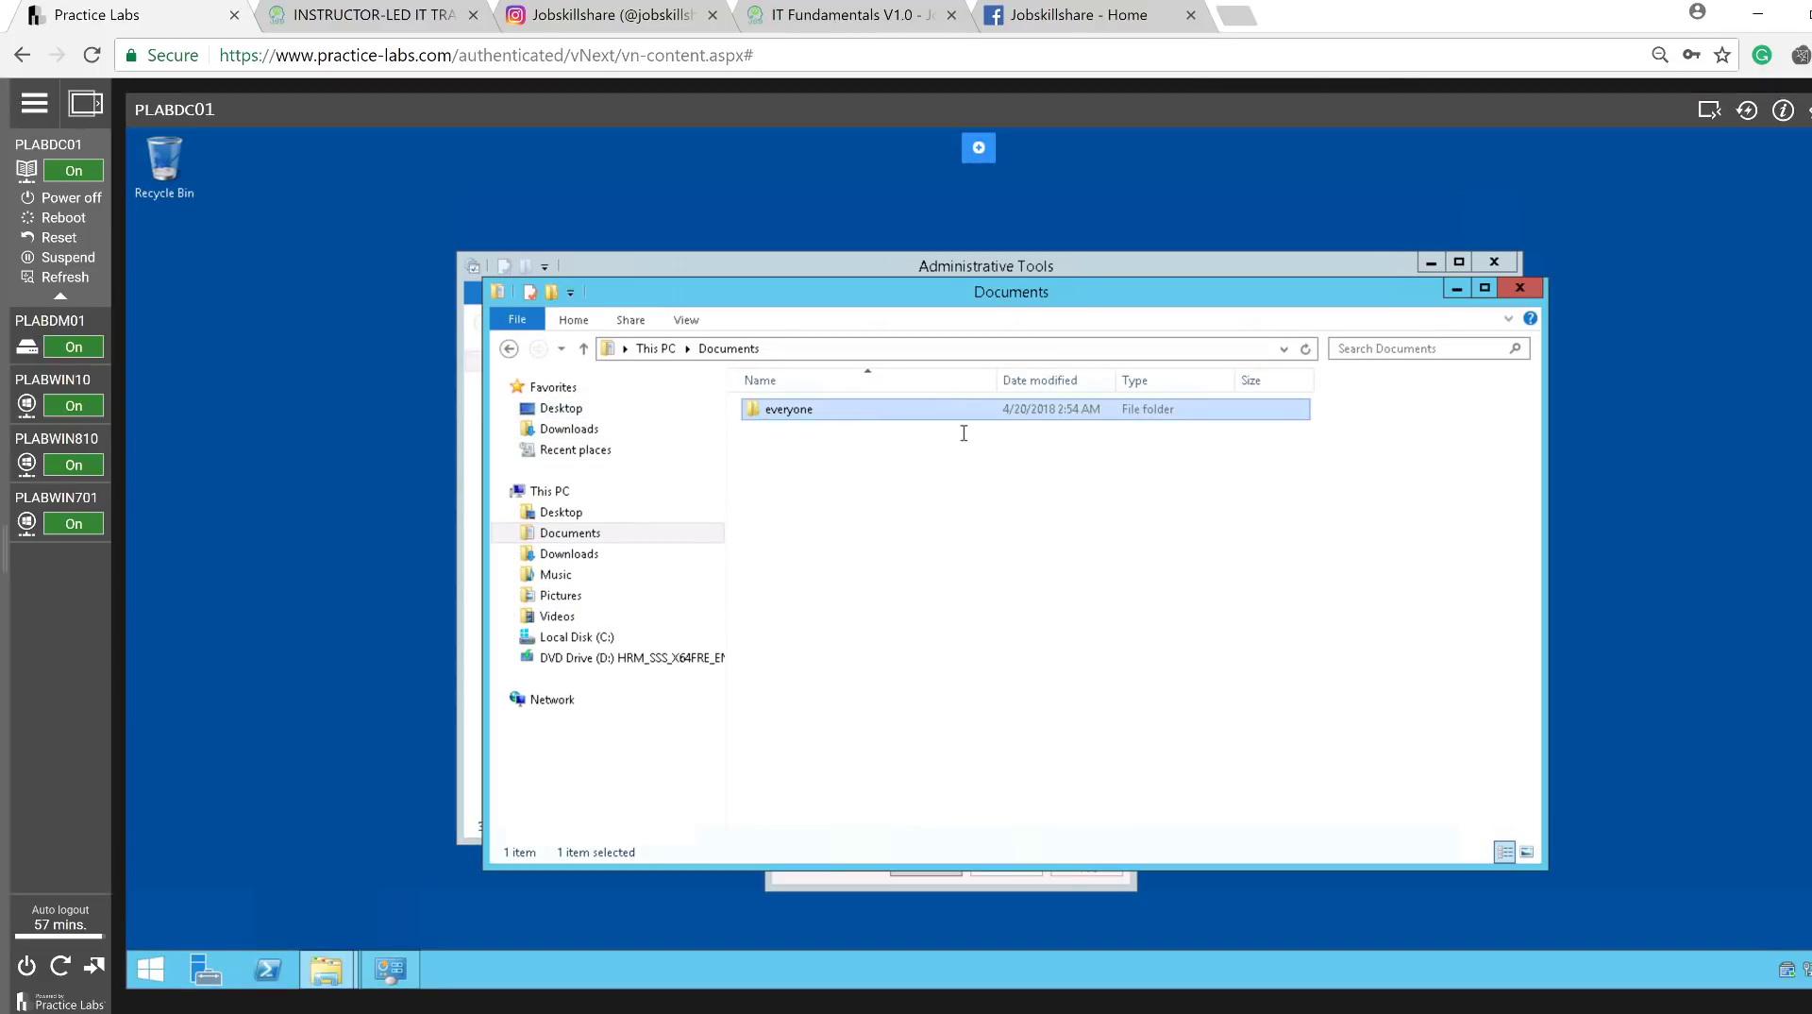
pyautogui.doubleClick(894, 413)
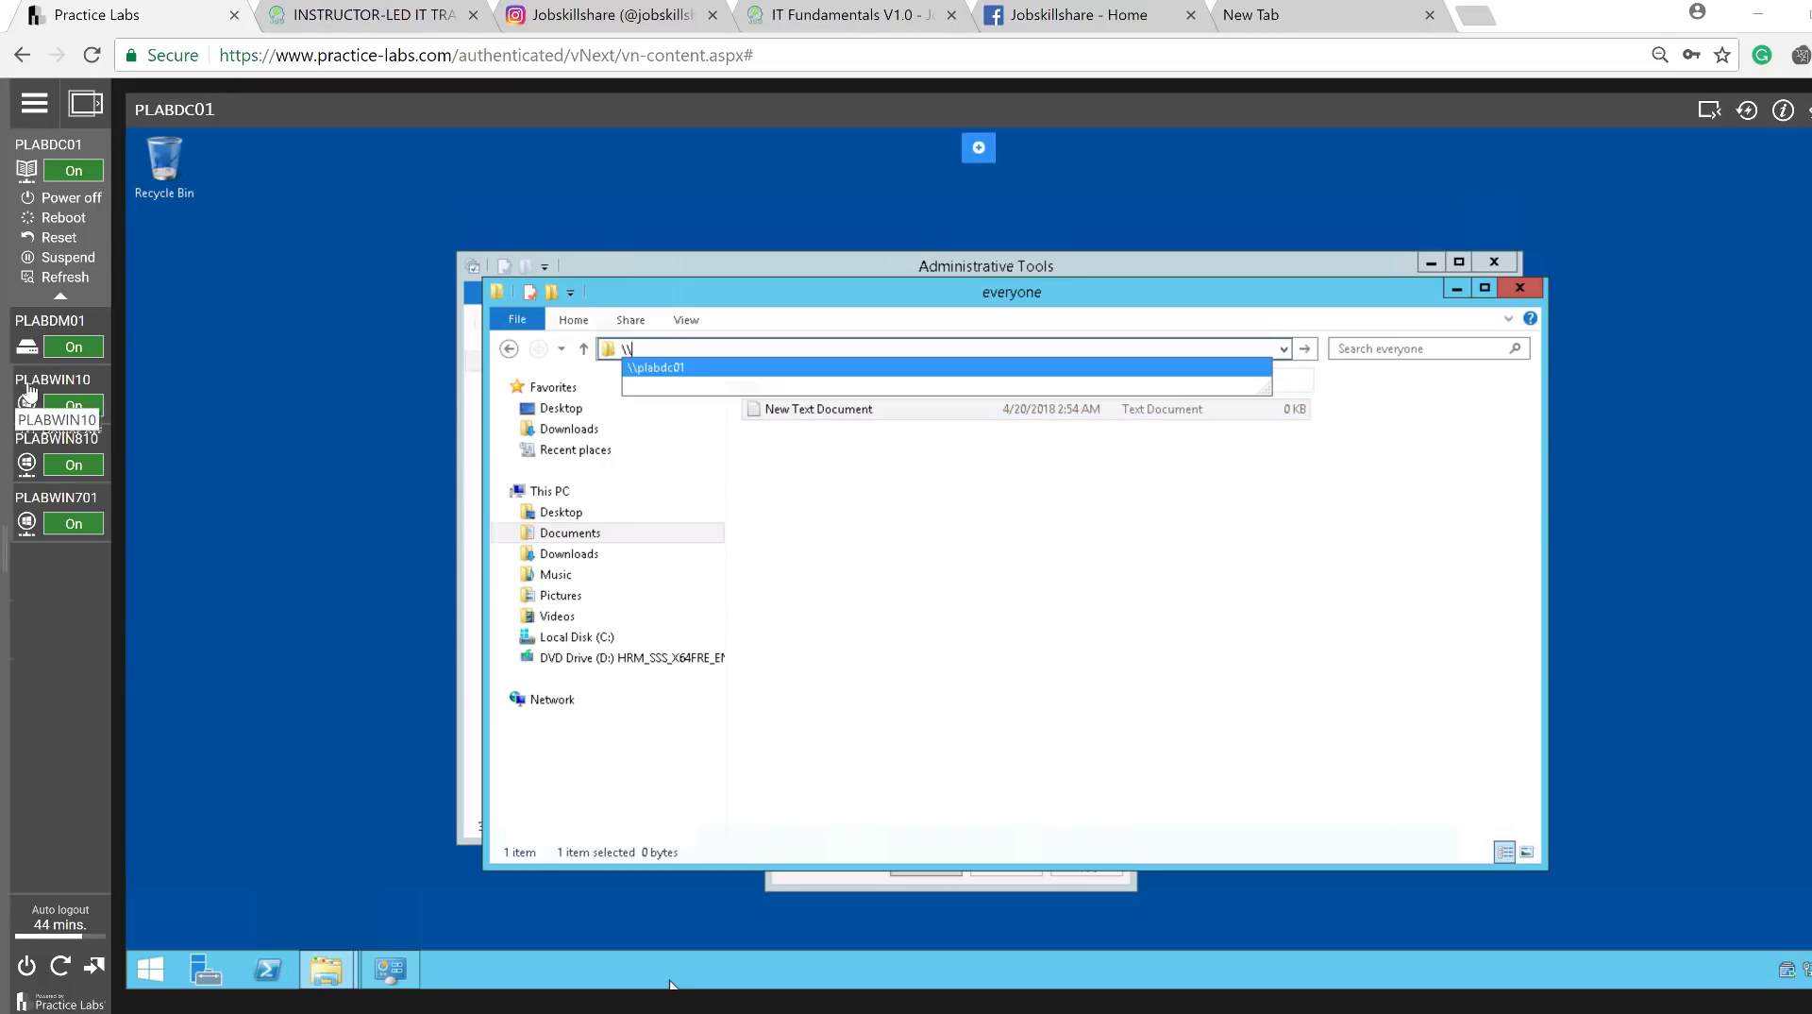
pyautogui.click(29, 389)
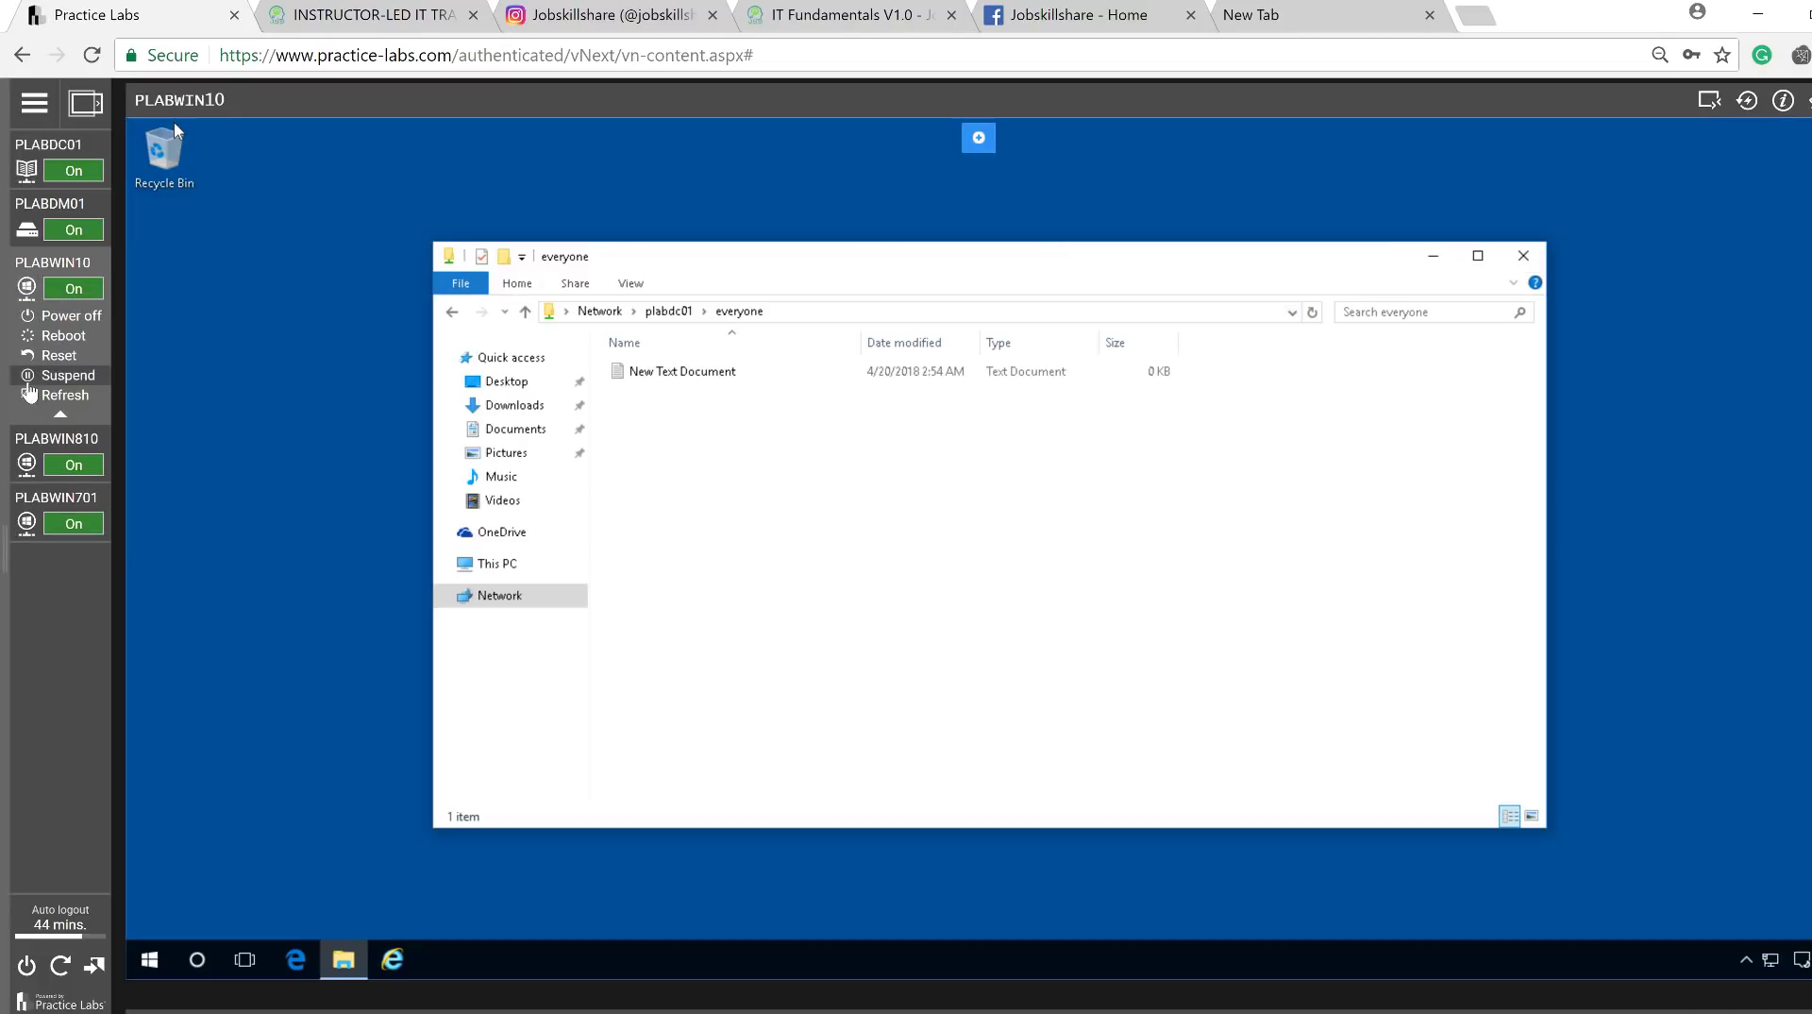
# Run \\plabdc01\ from the Start menu's Run dialog to list the server's shares.
pyautogui.rightClick(150, 961)
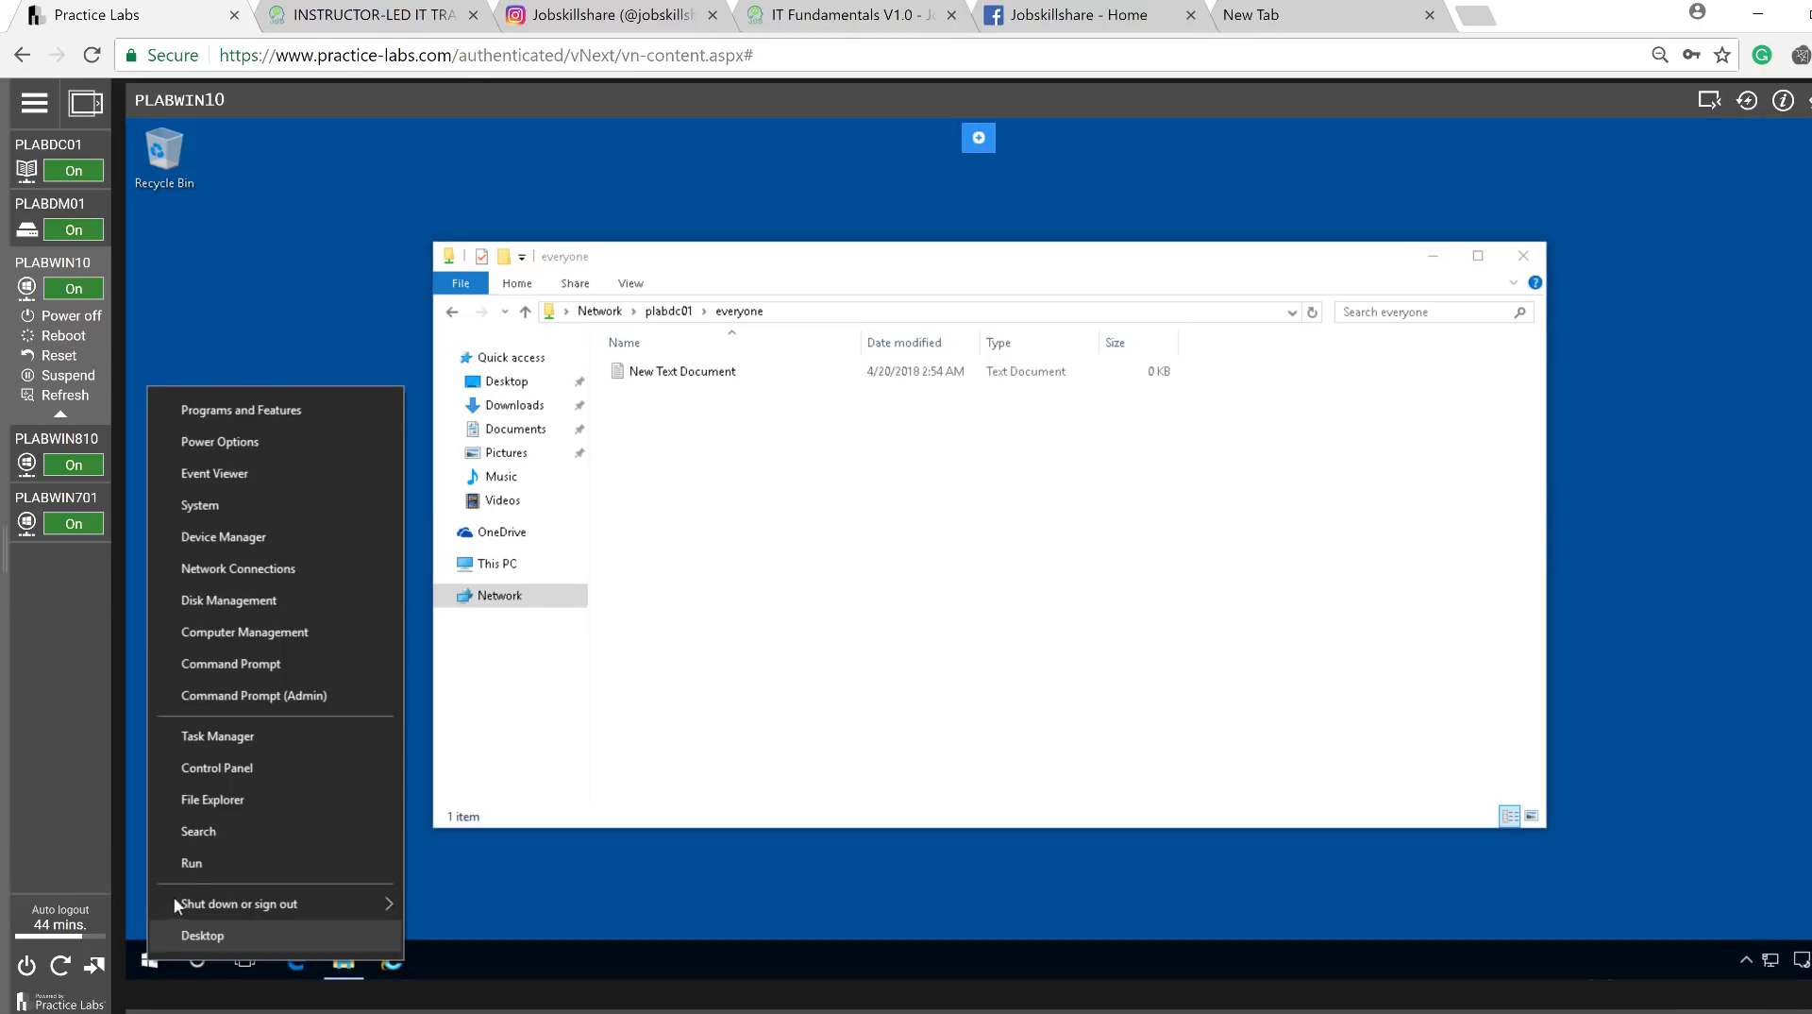
pyautogui.click(188, 866)
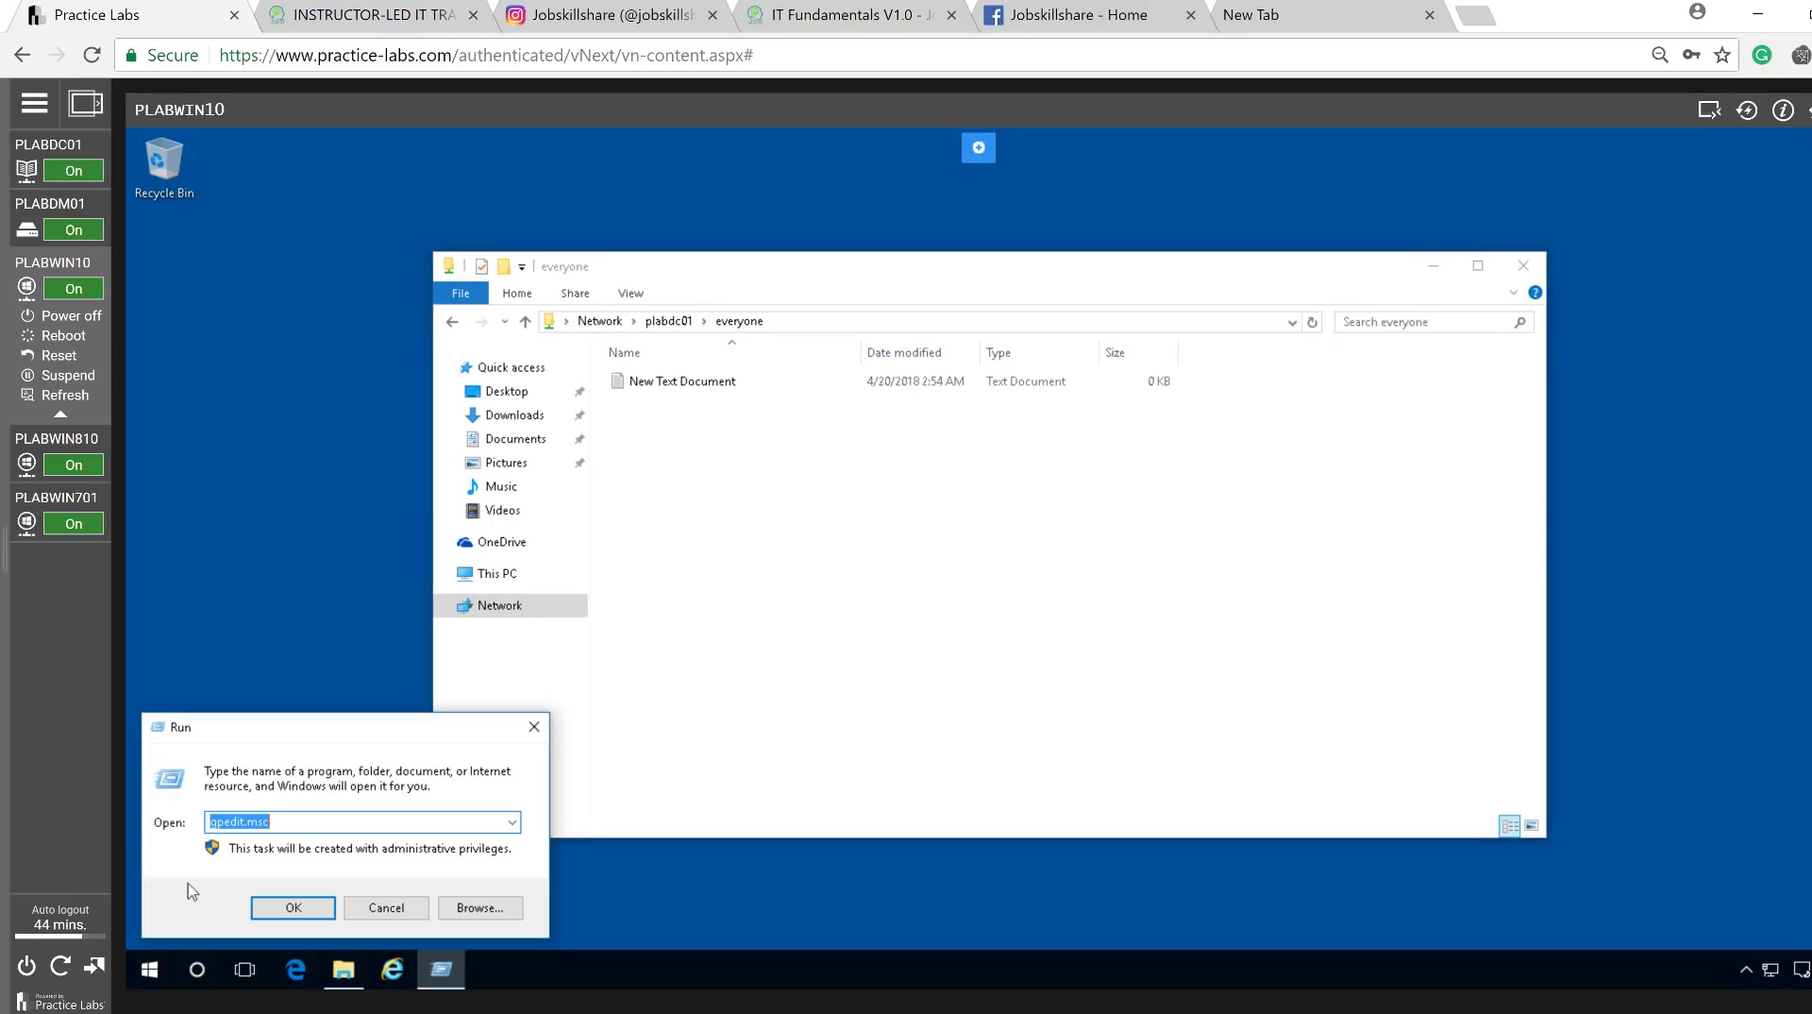
pyautogui.write('\\')
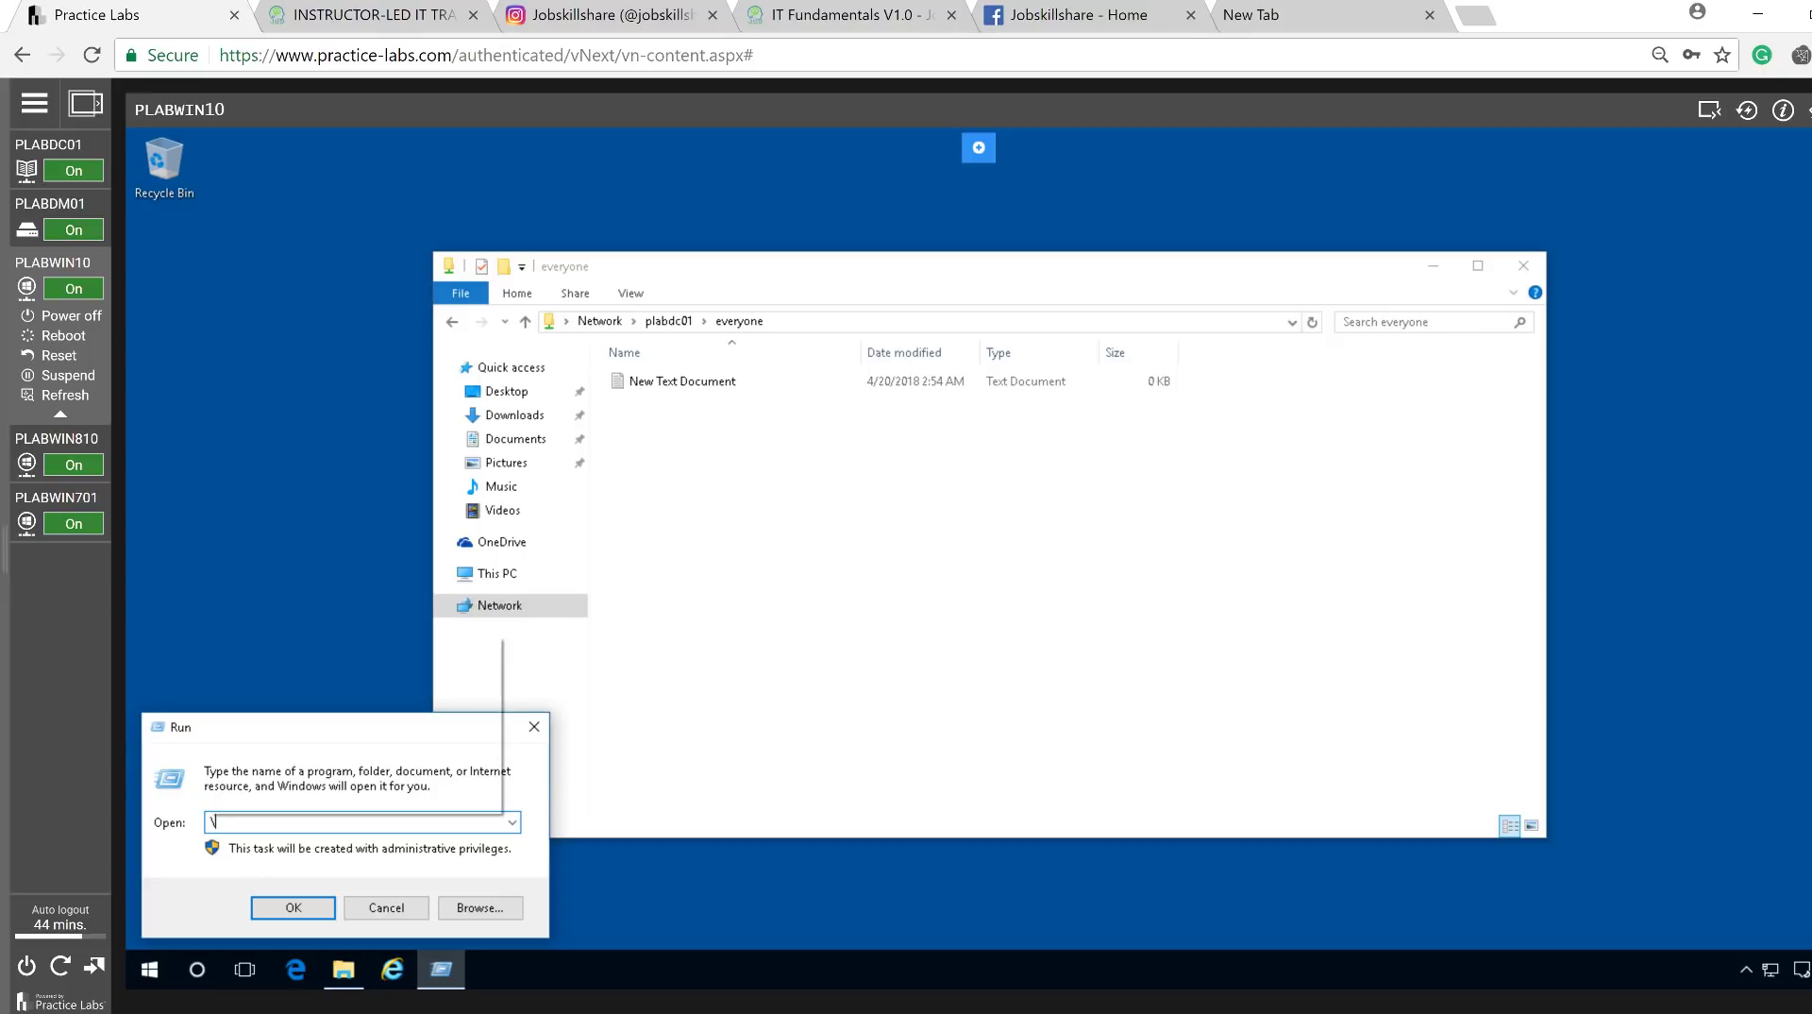
pyautogui.write('\\')
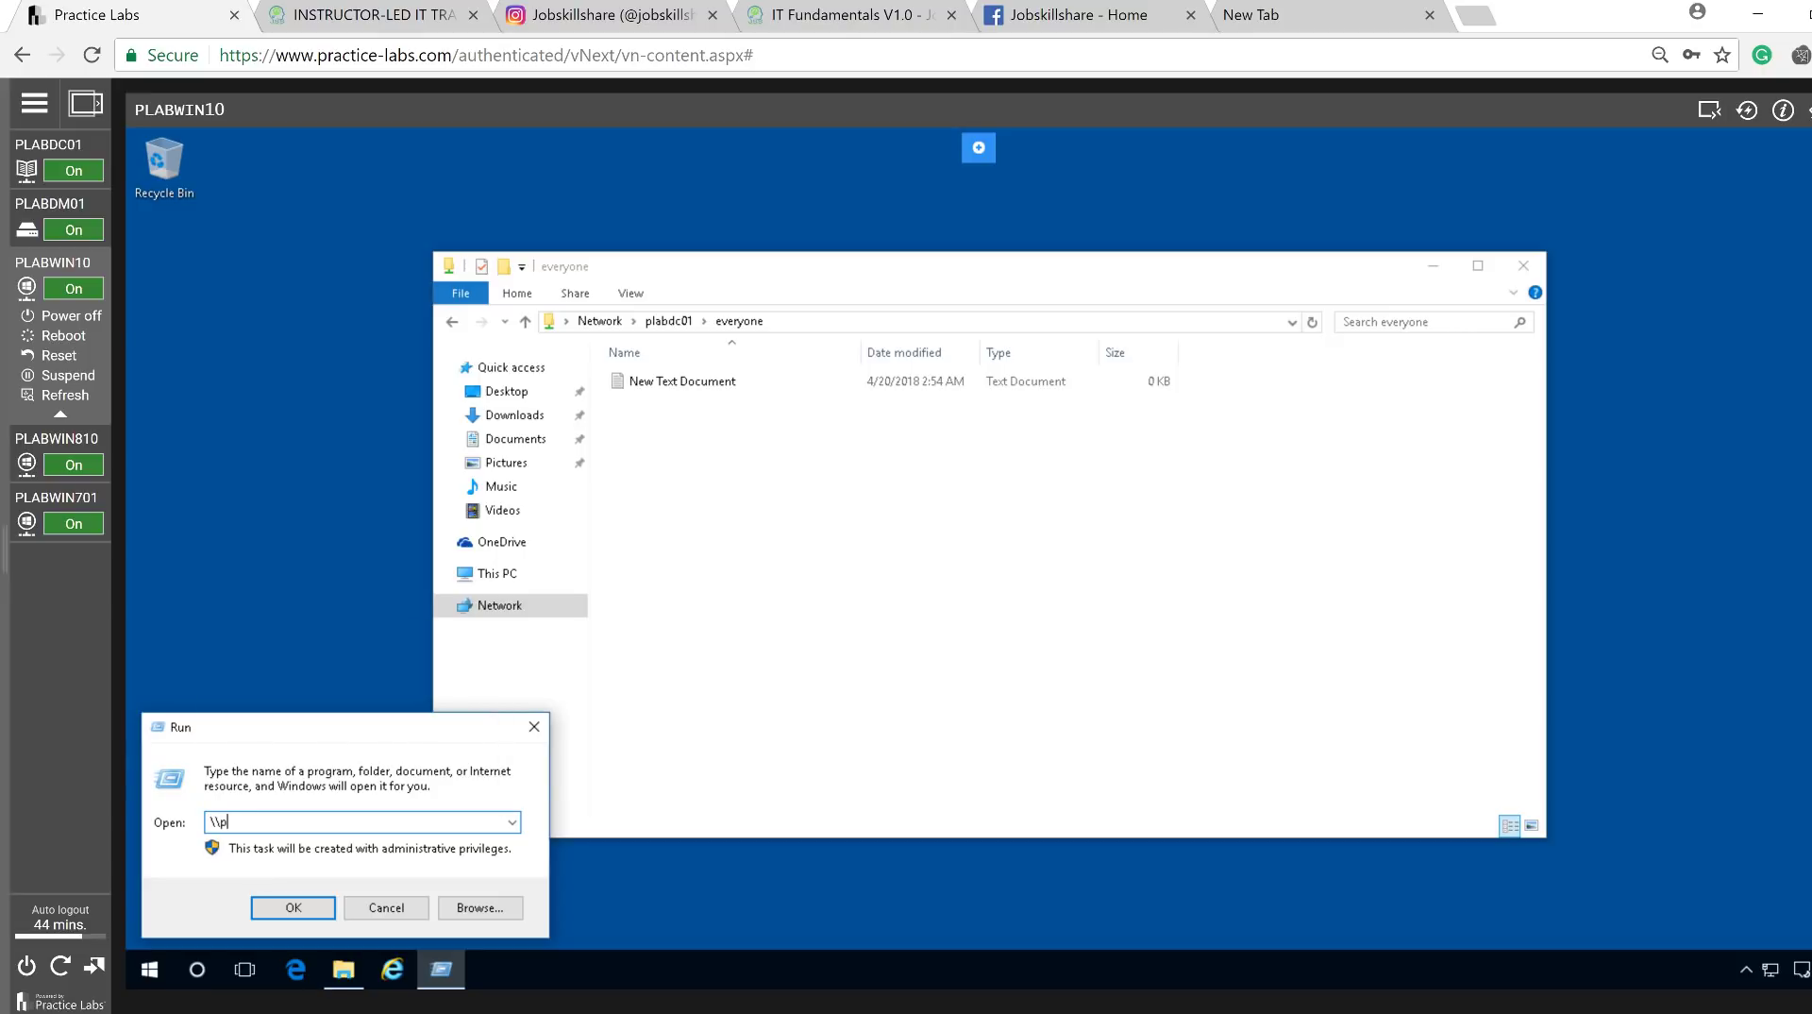
pyautogui.write('plabdc01\\')
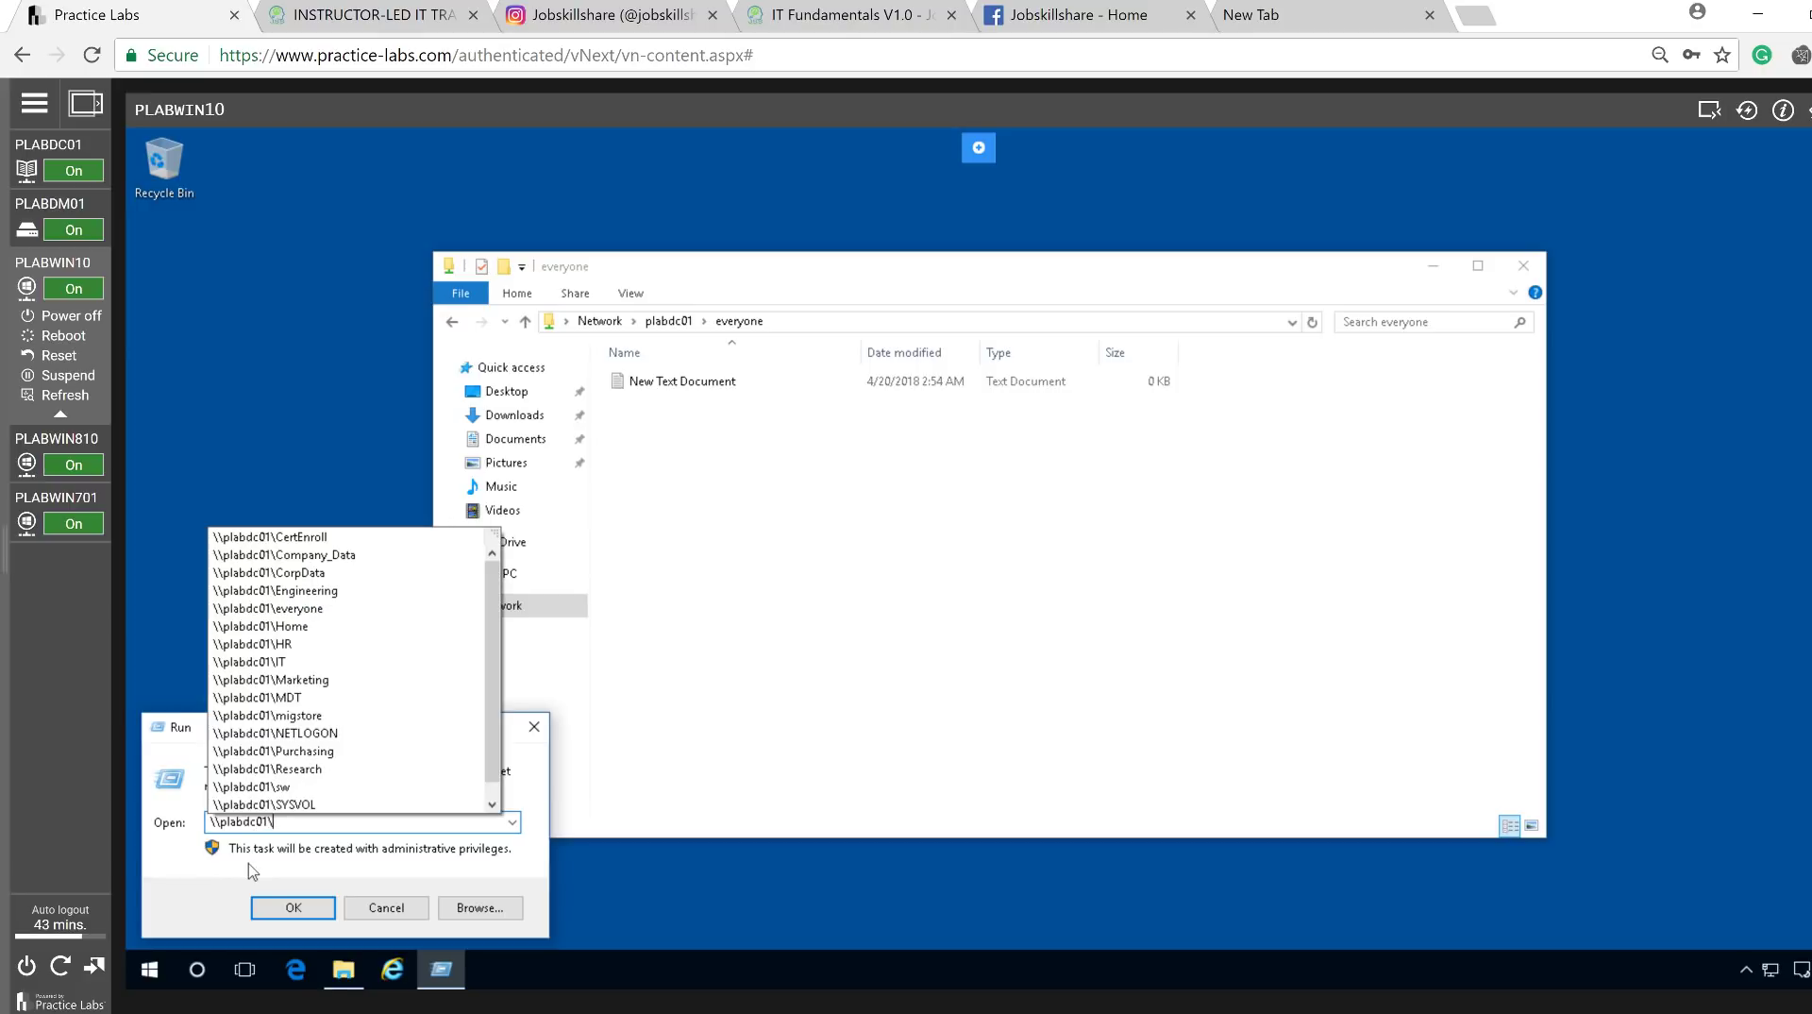
pyautogui.press('Return')
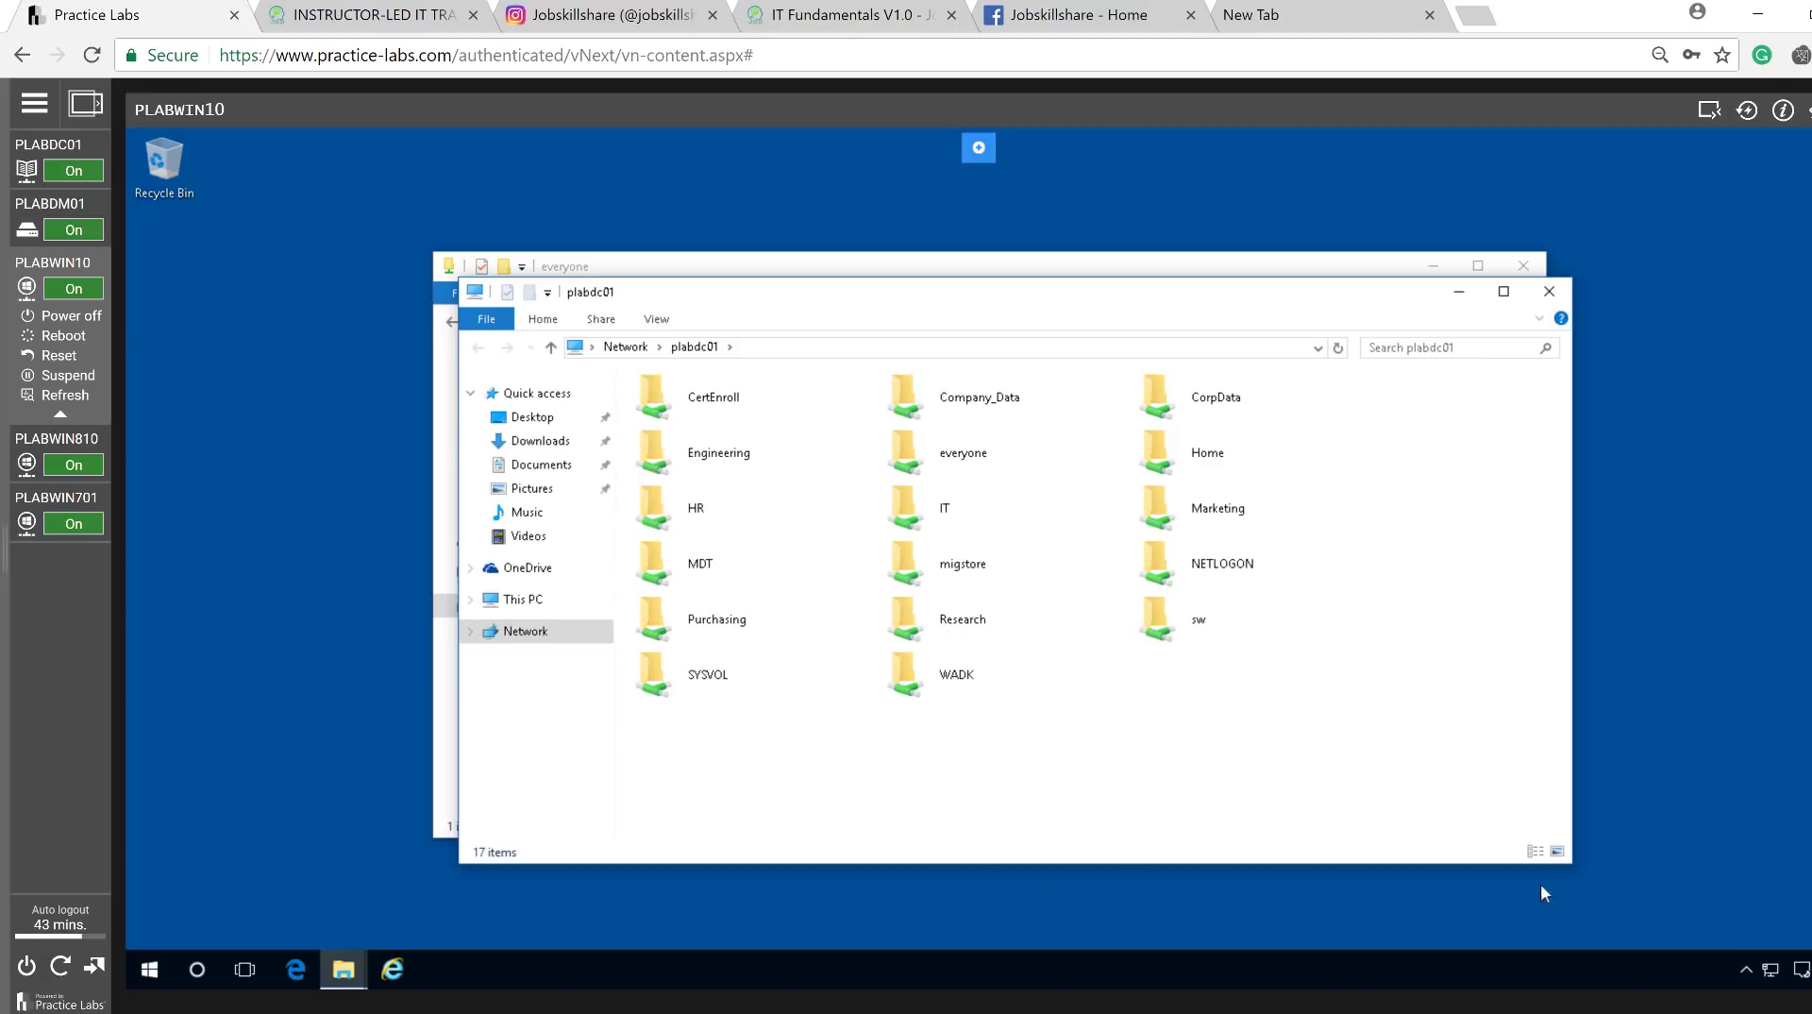
# Open the Network and Sharing Center from the taskbar network icon on PLABWIN10.
pyautogui.moveTo(1774, 976)
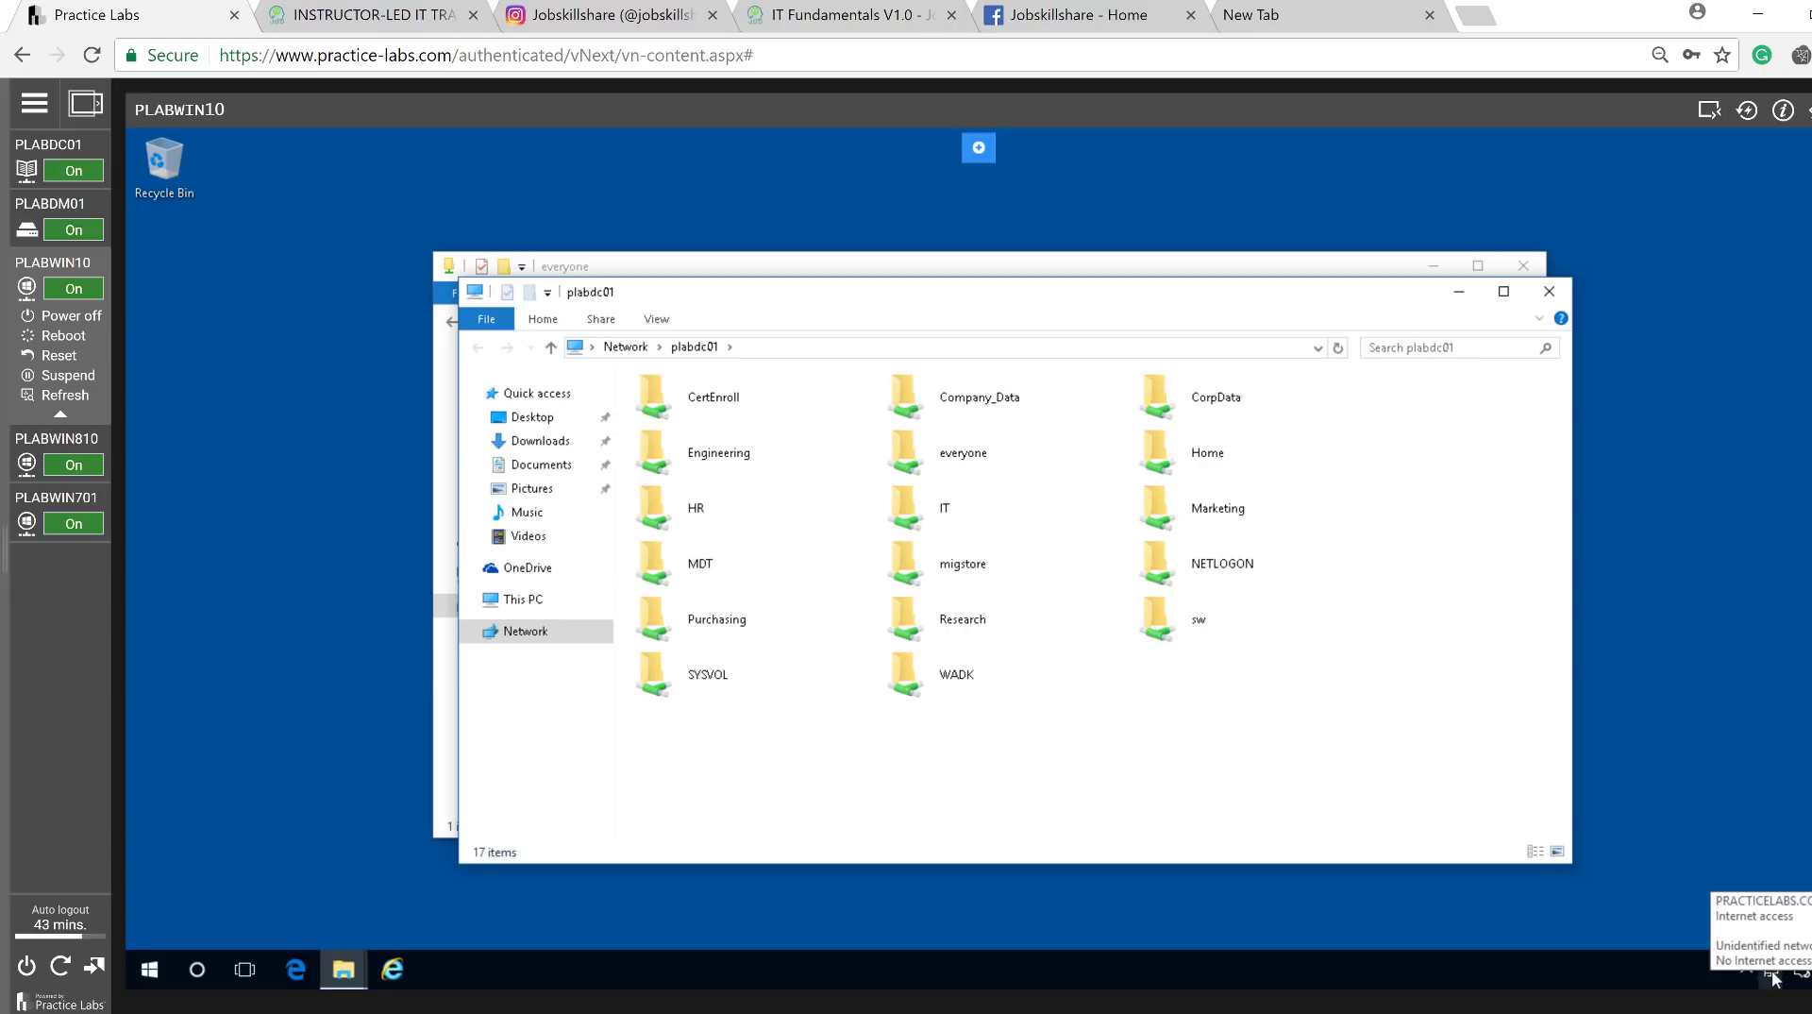
pyautogui.rightClick(1775, 978)
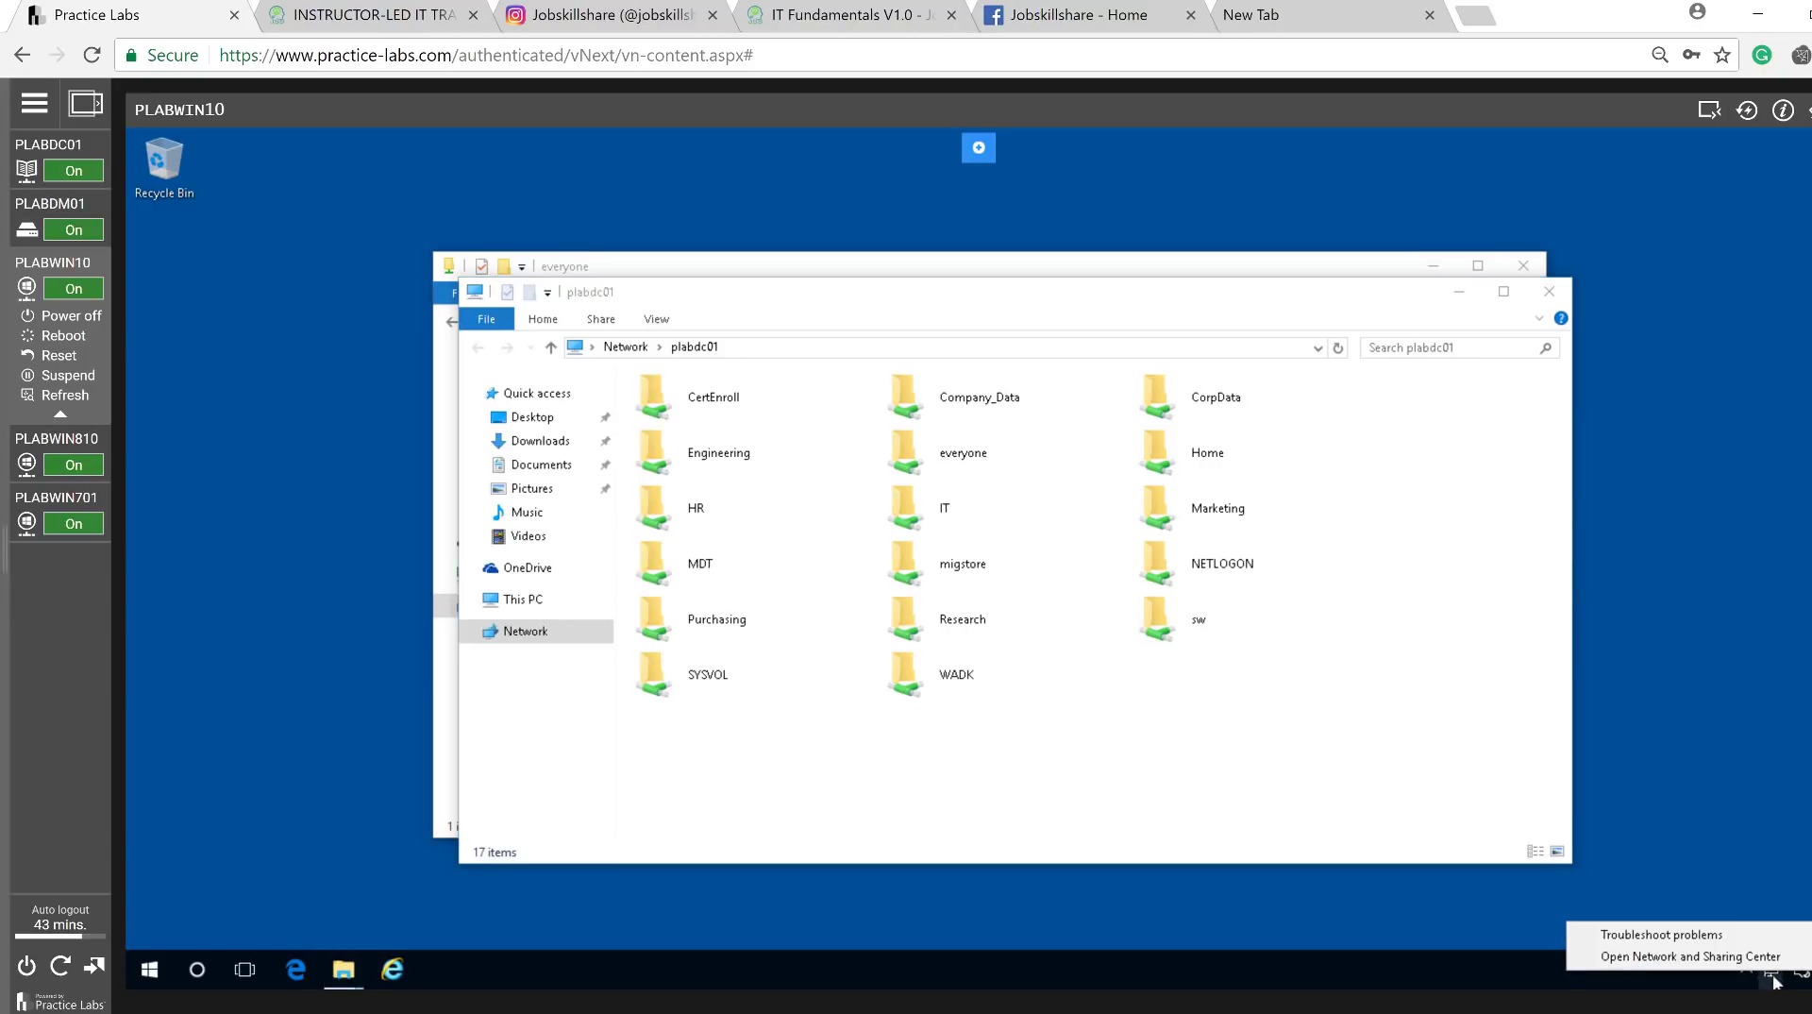
pyautogui.click(1756, 816)
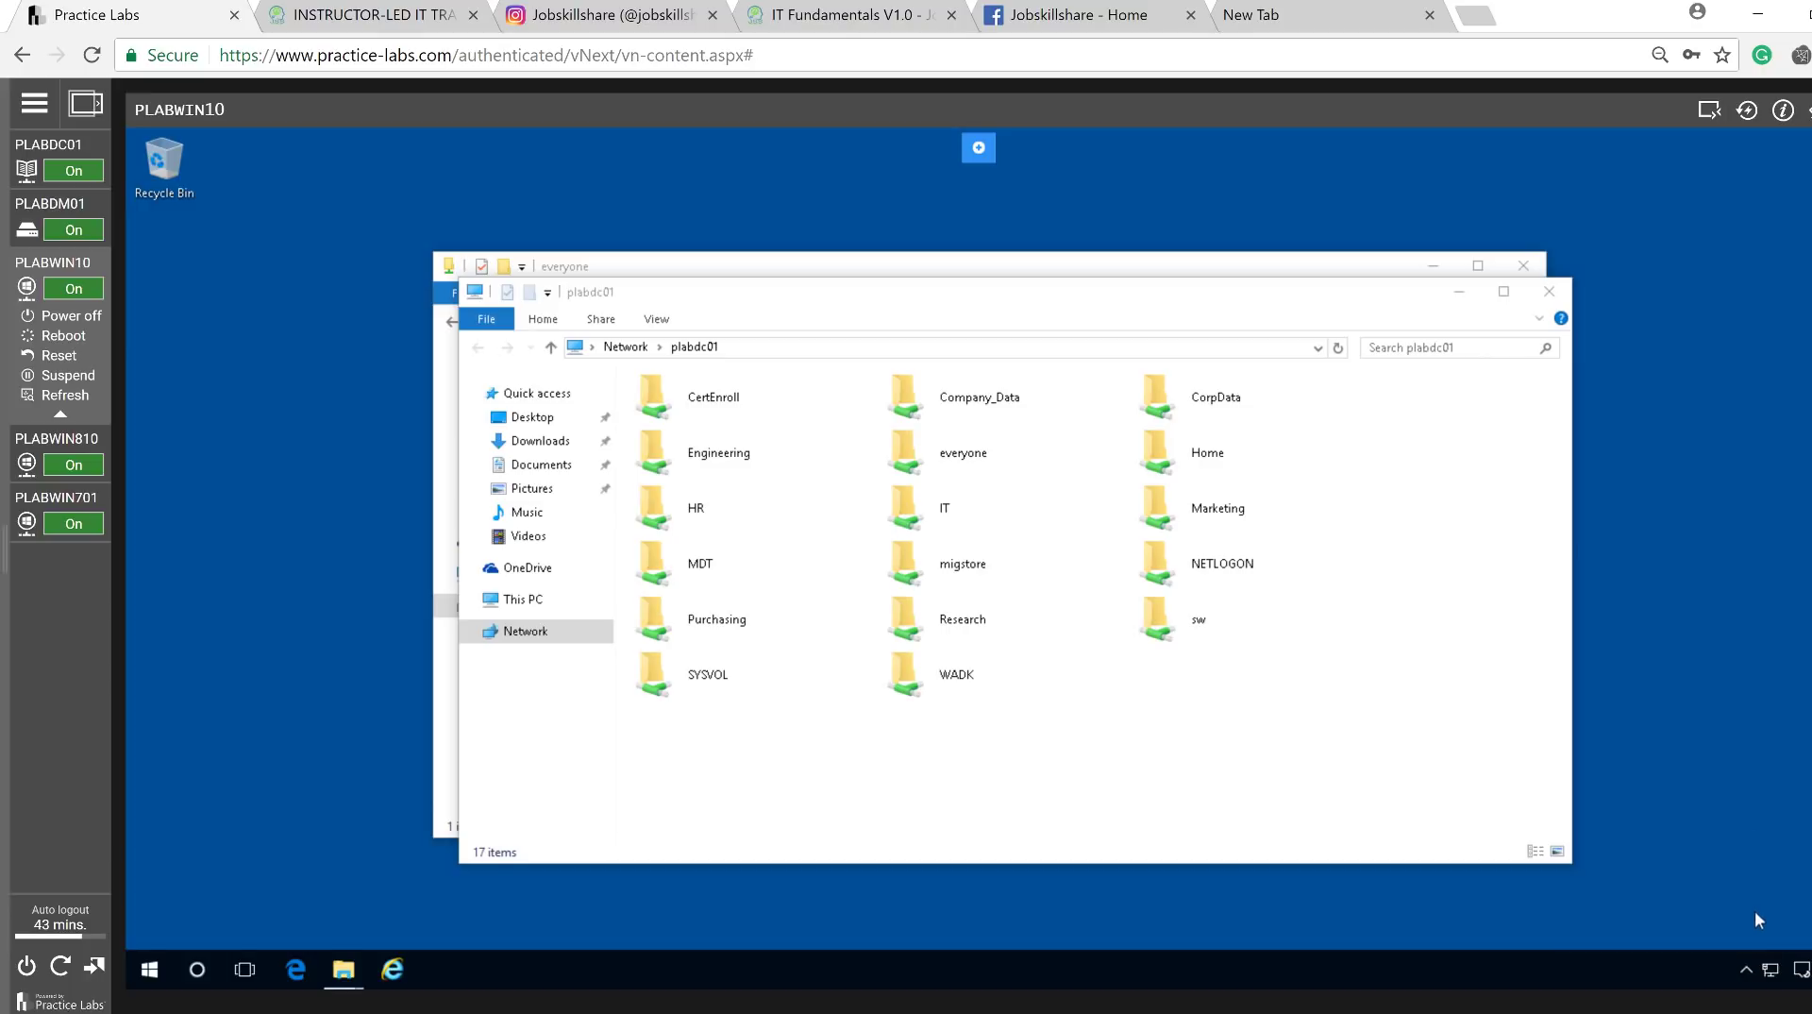
pyautogui.moveTo(1768, 976)
pyautogui.rightClick(1775, 978)
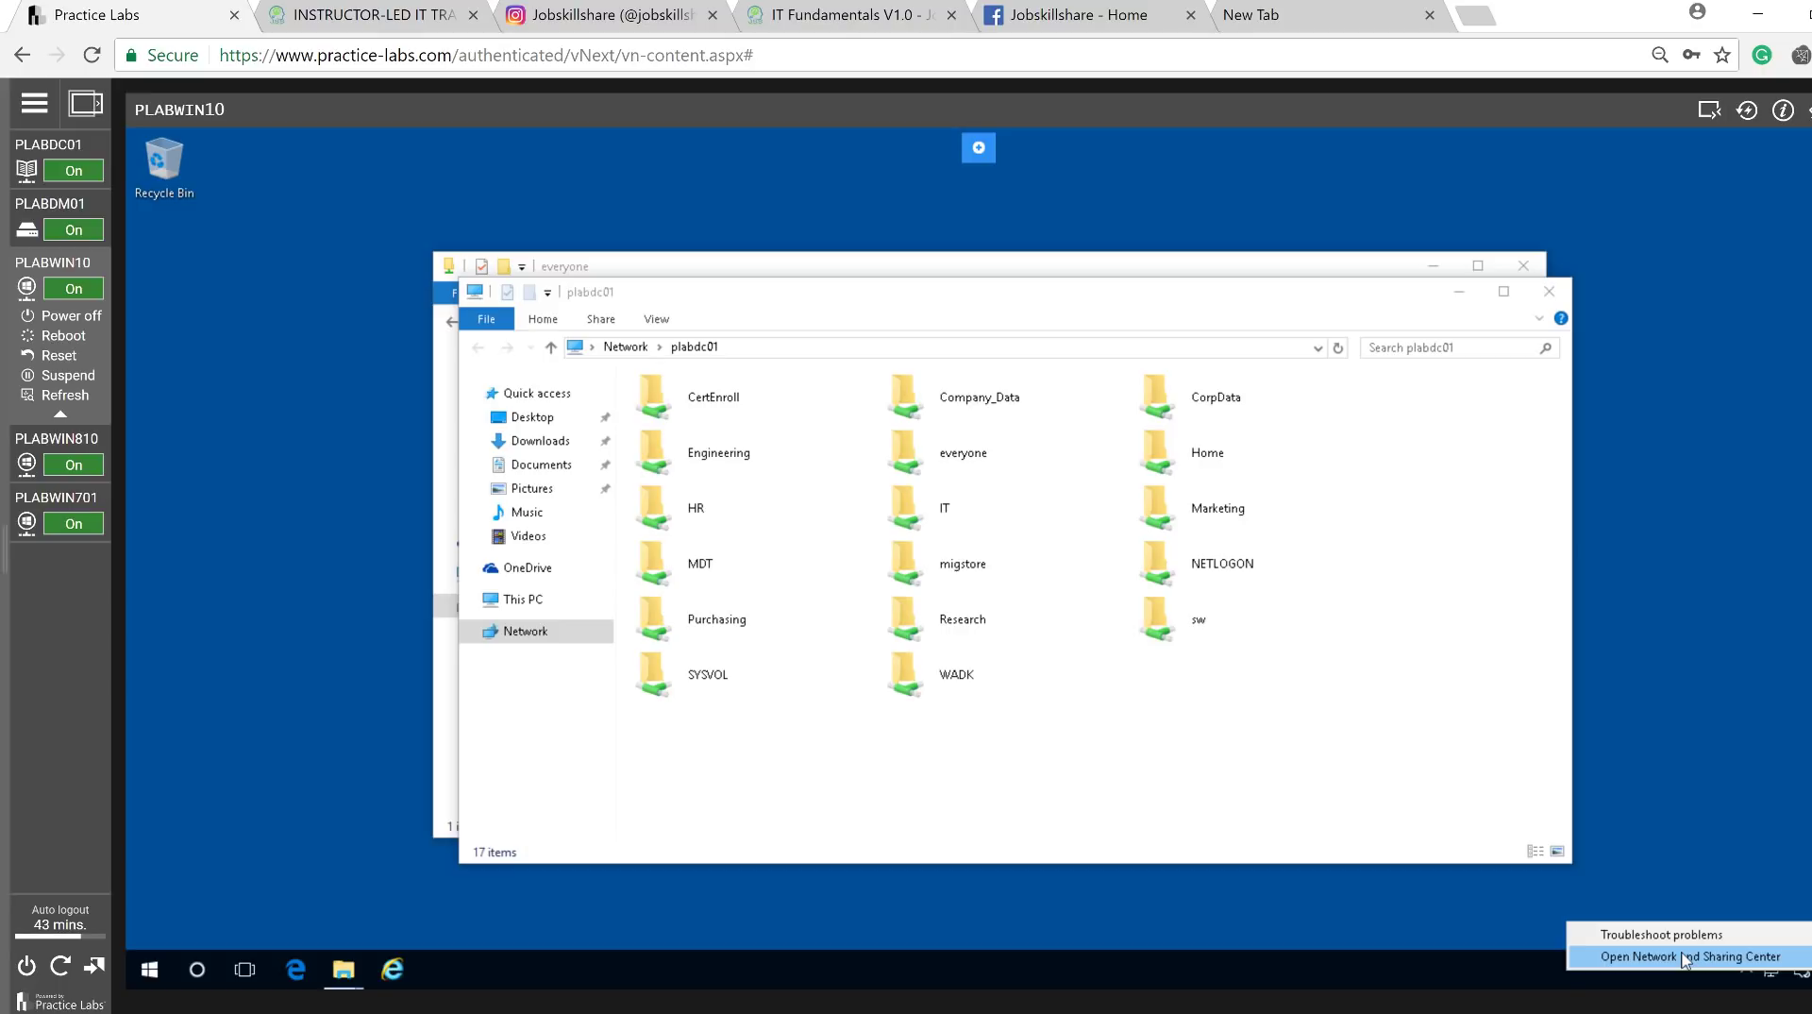
pyautogui.click(1682, 957)
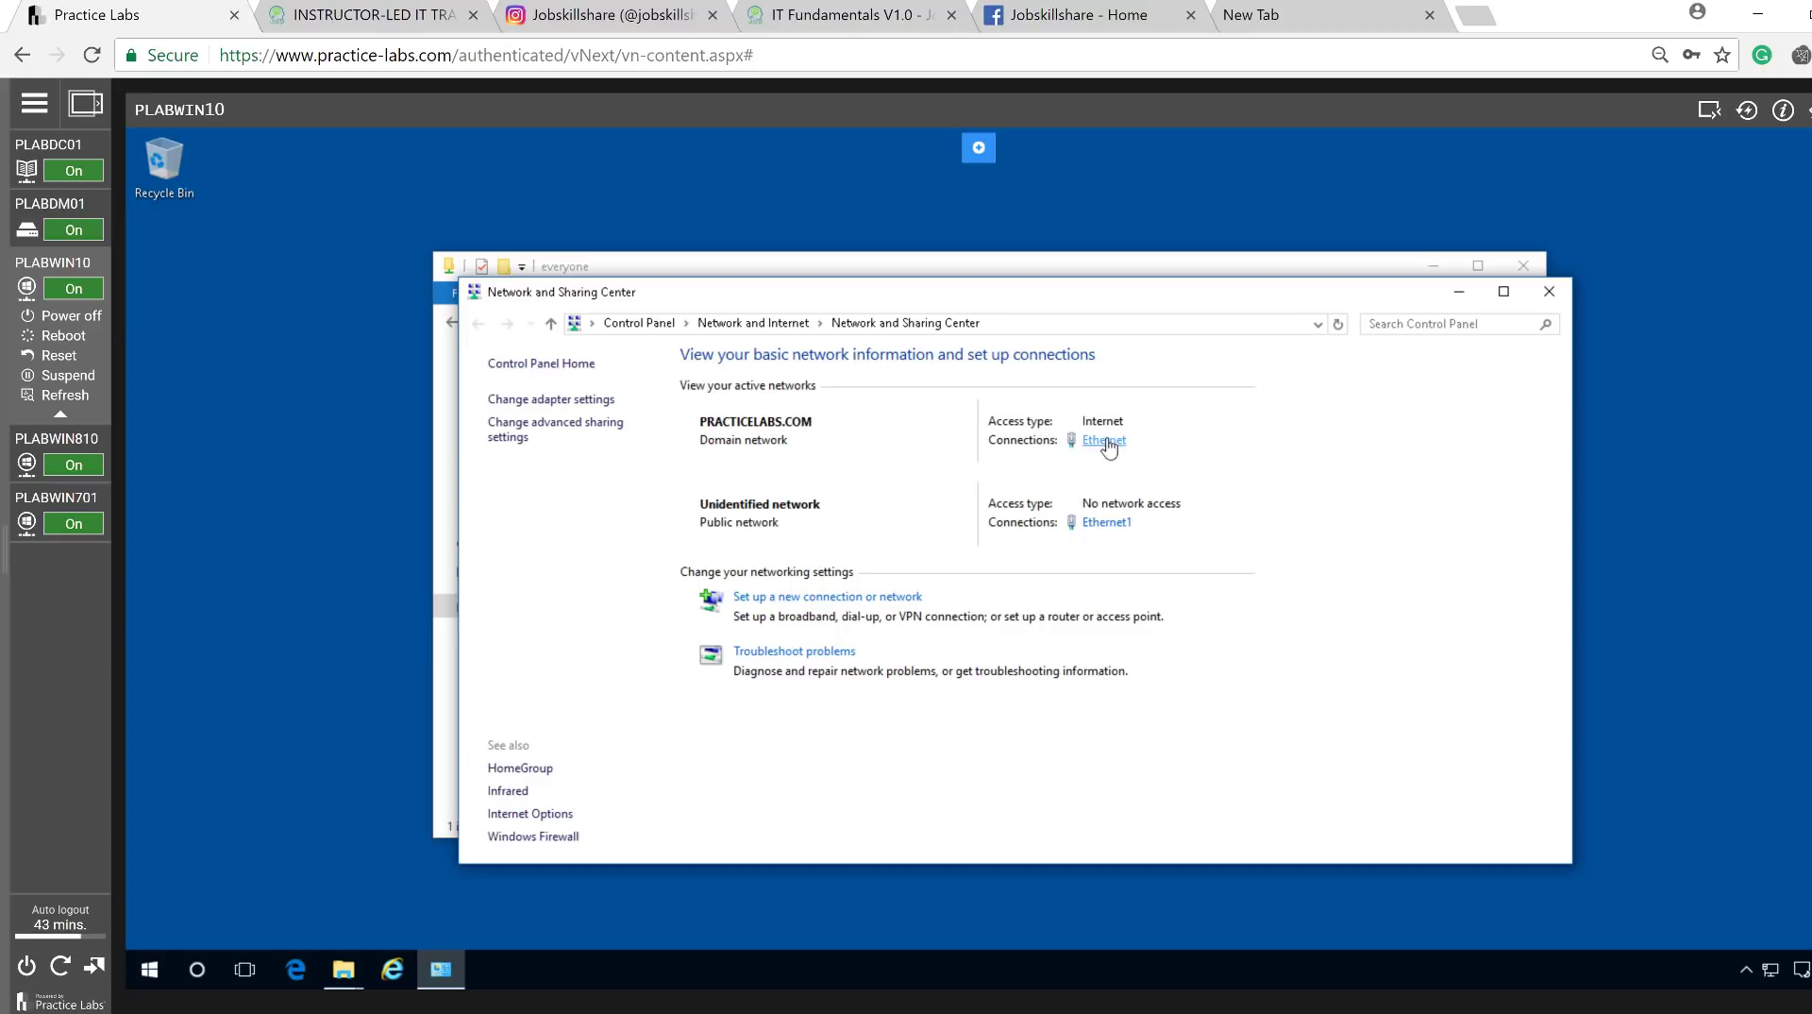
# Open the Ethernet adapter's TCP/IPv4 properties, showing static IP 192.168.0.3 and gateway 192.168.0.250.
pyautogui.click(1106, 443)
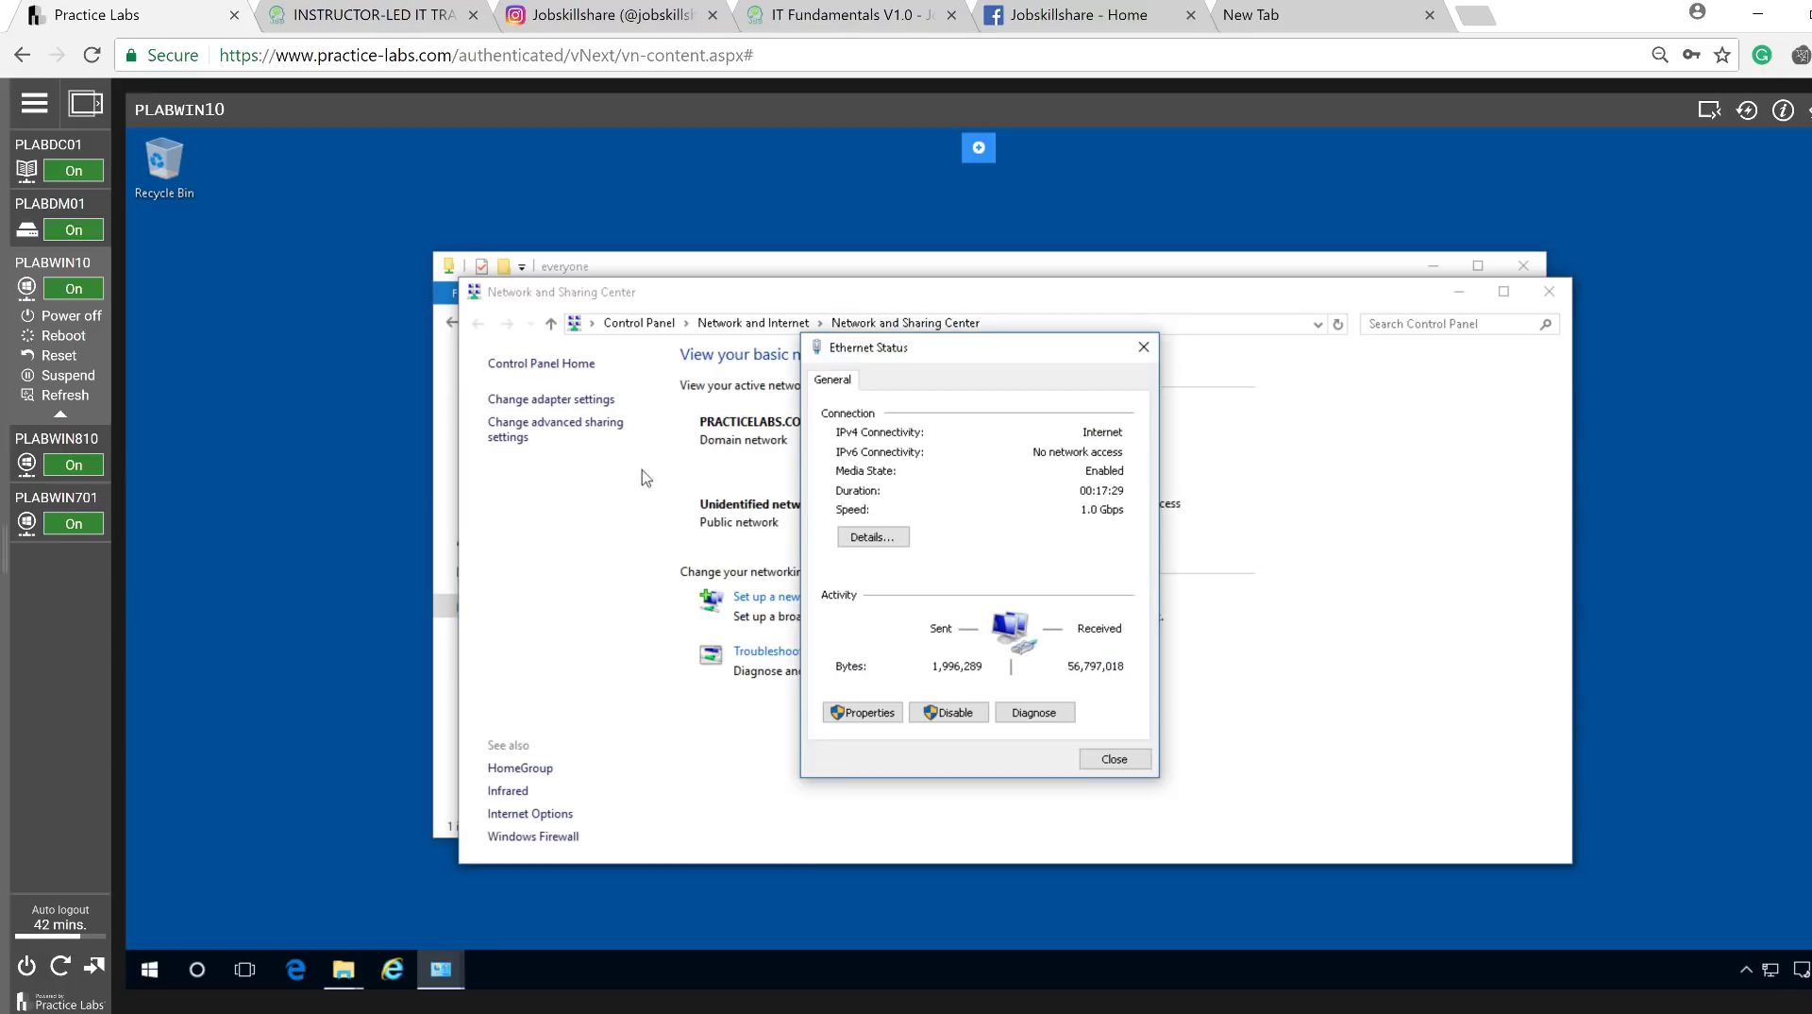
pyautogui.click(880, 713)
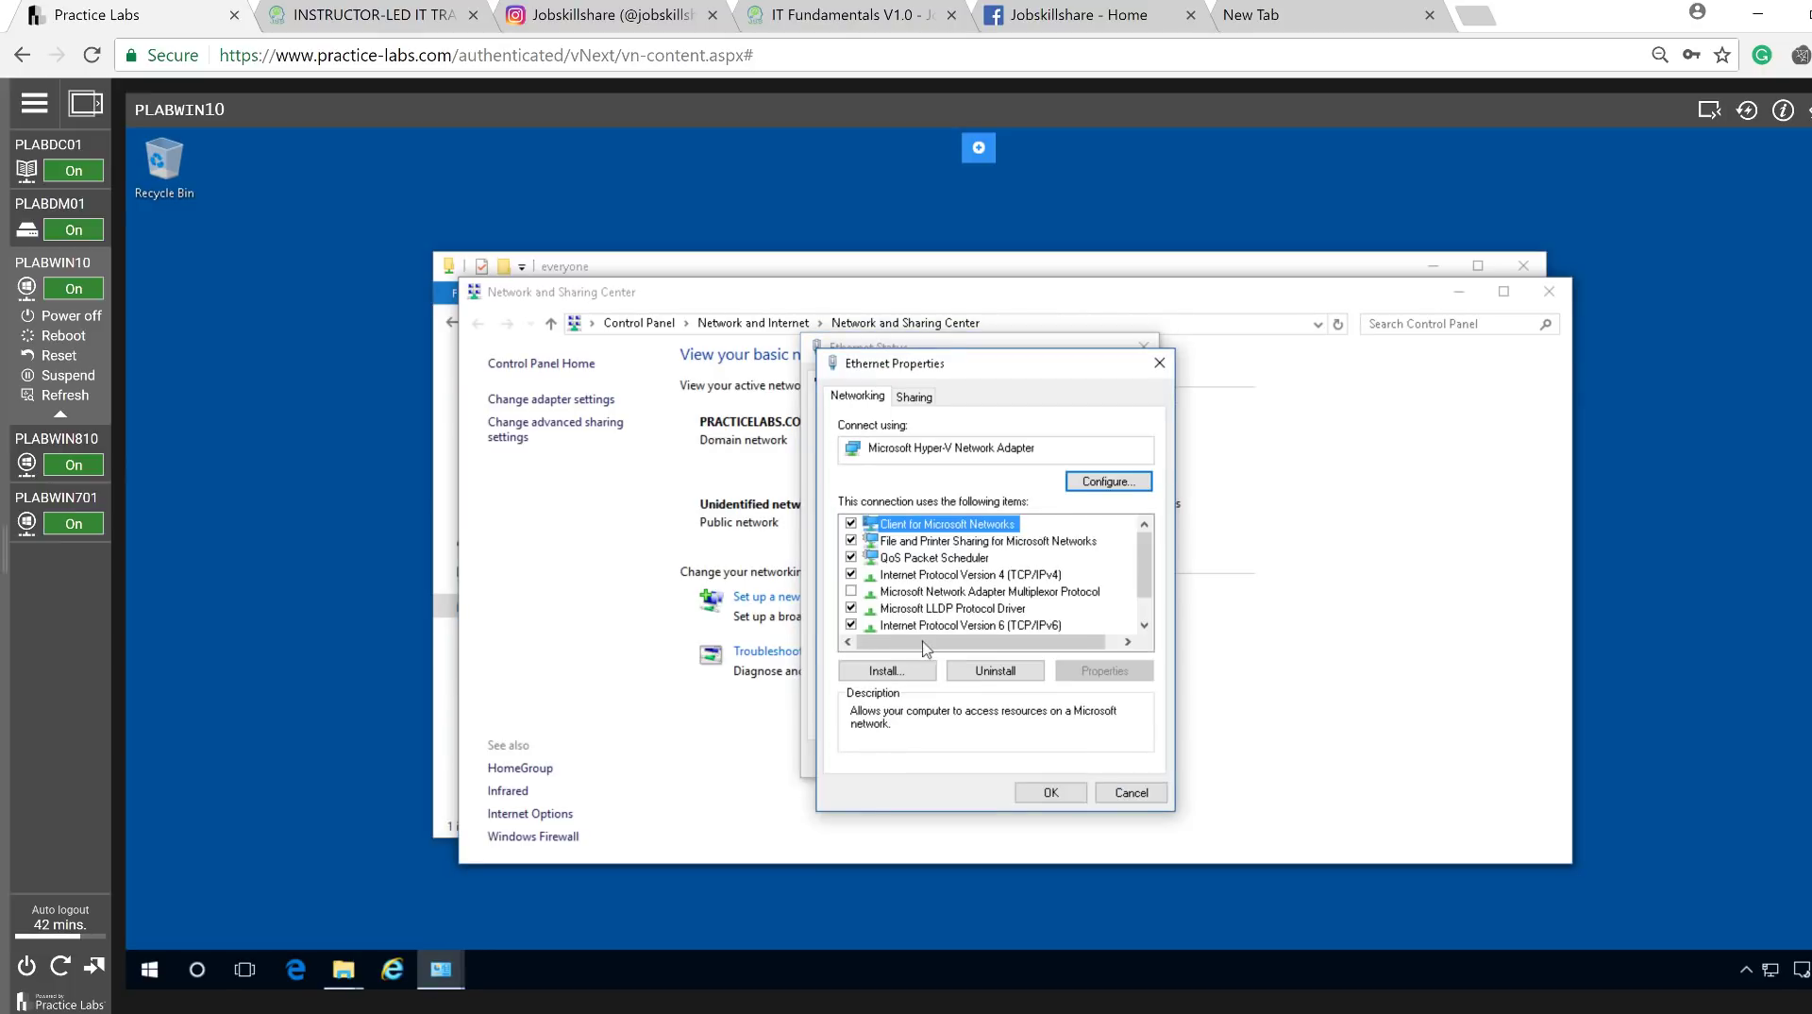
pyautogui.click(934, 575)
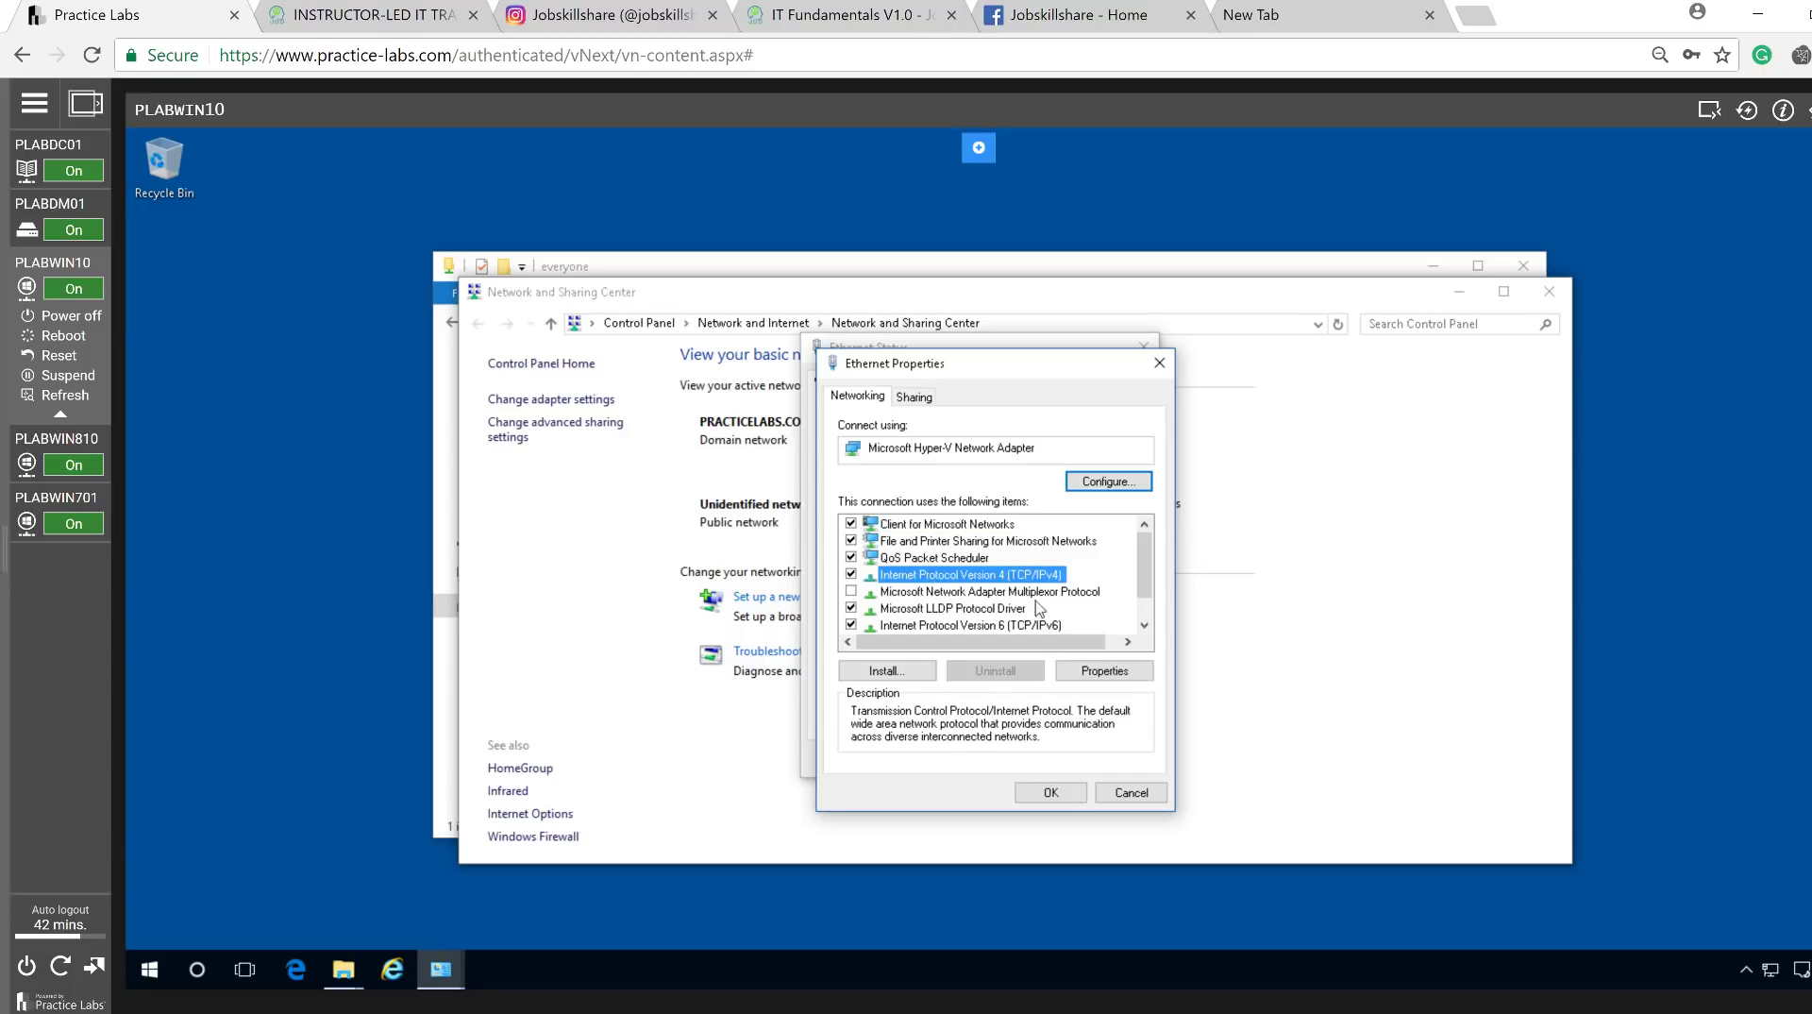
pyautogui.click(1106, 672)
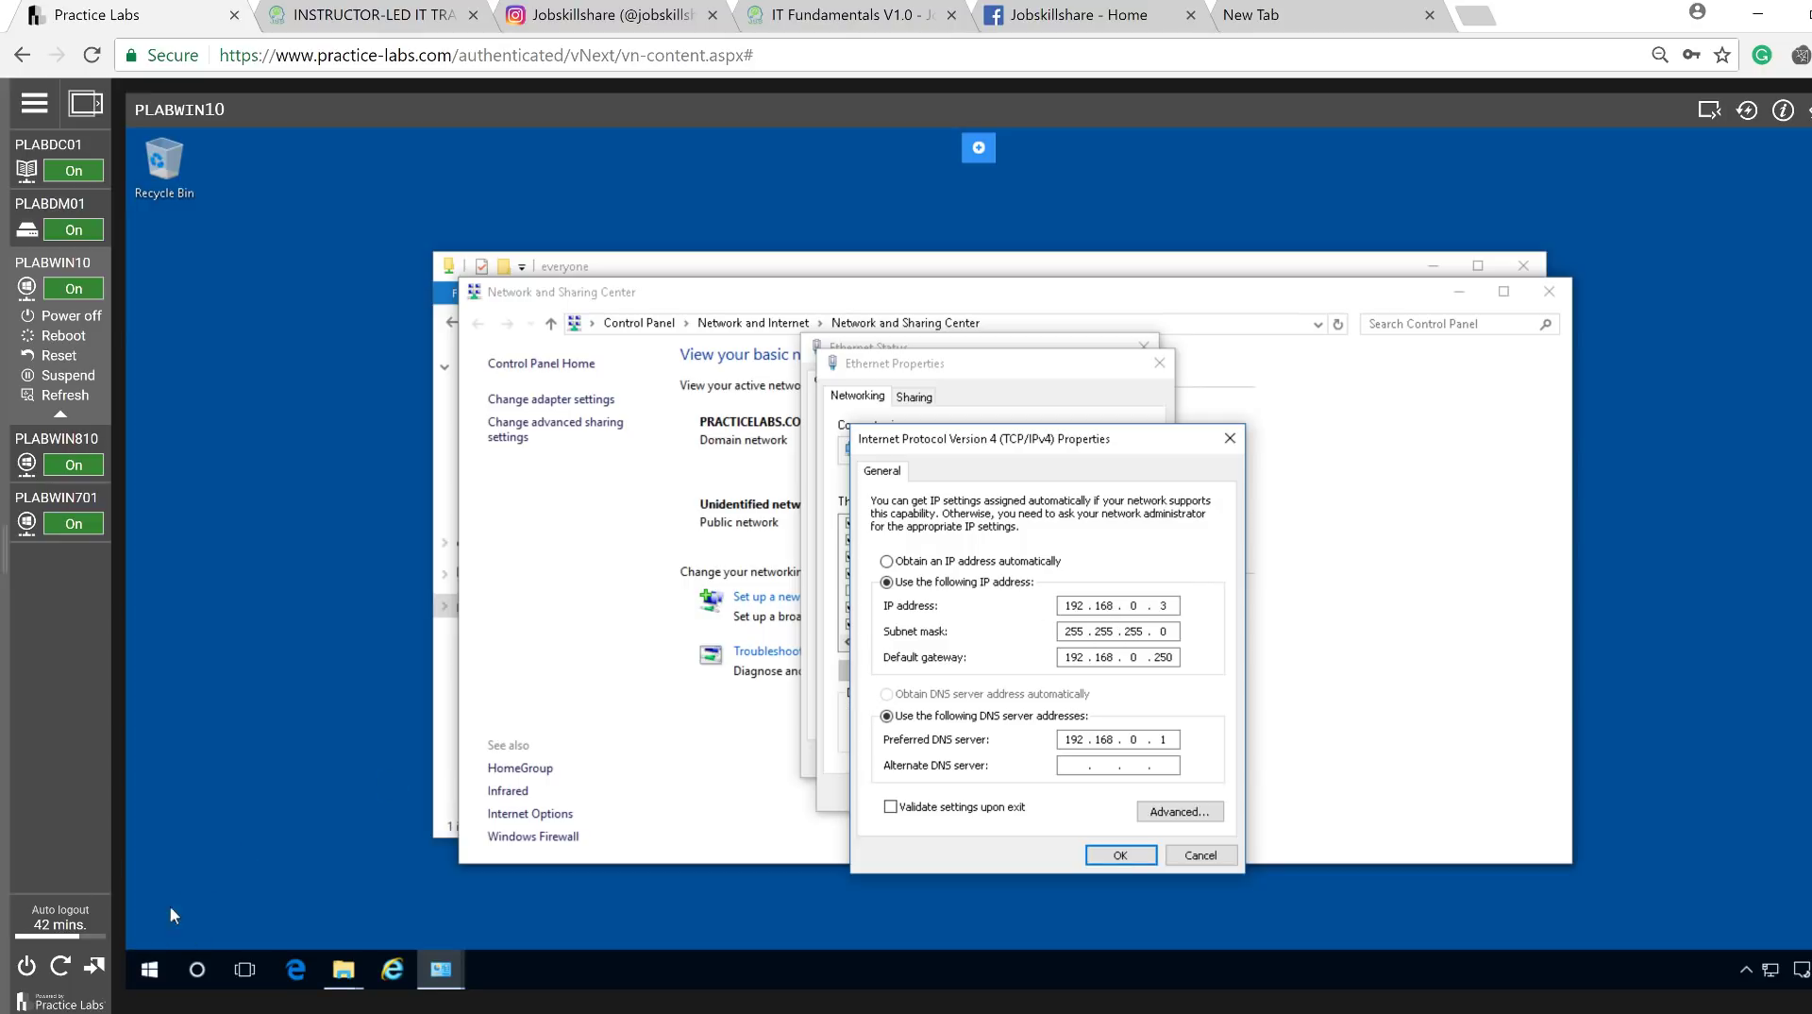
pyautogui.click(150, 970)
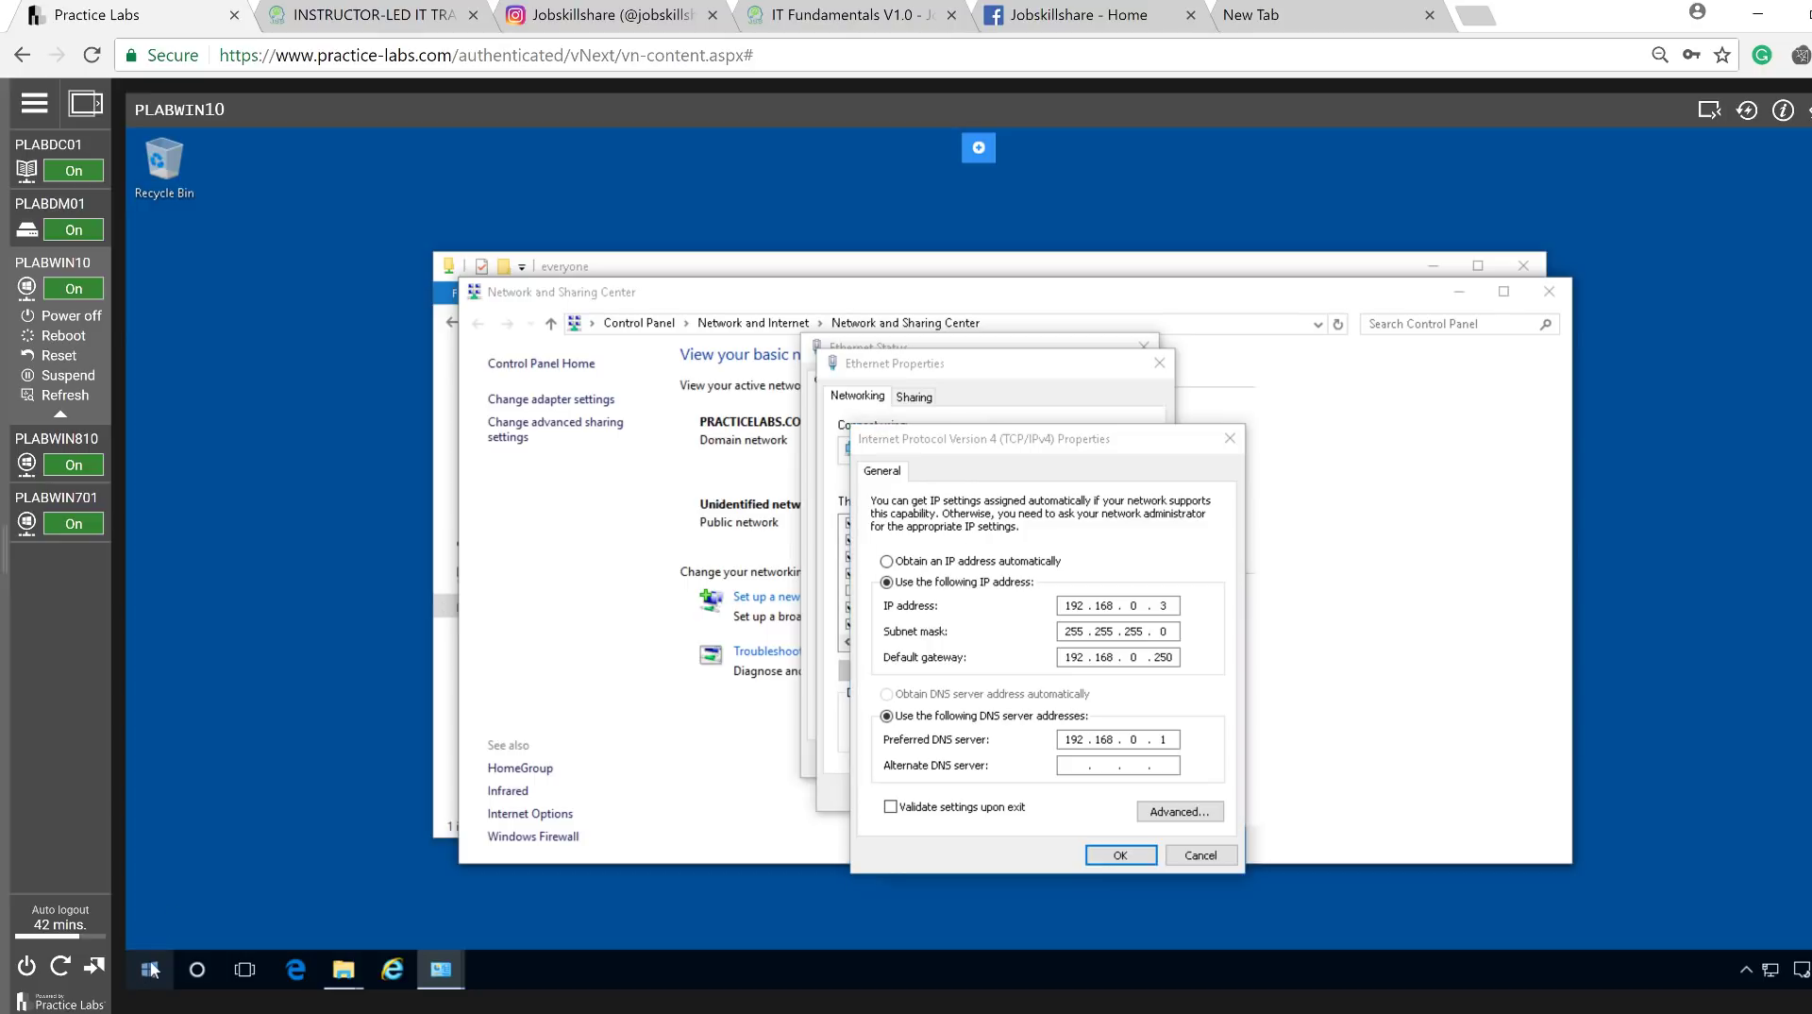
# Run ipconfig in an administrator Command Prompt, confirming Ethernet at 192.168.0.3.
pyautogui.rightClick(150, 970)
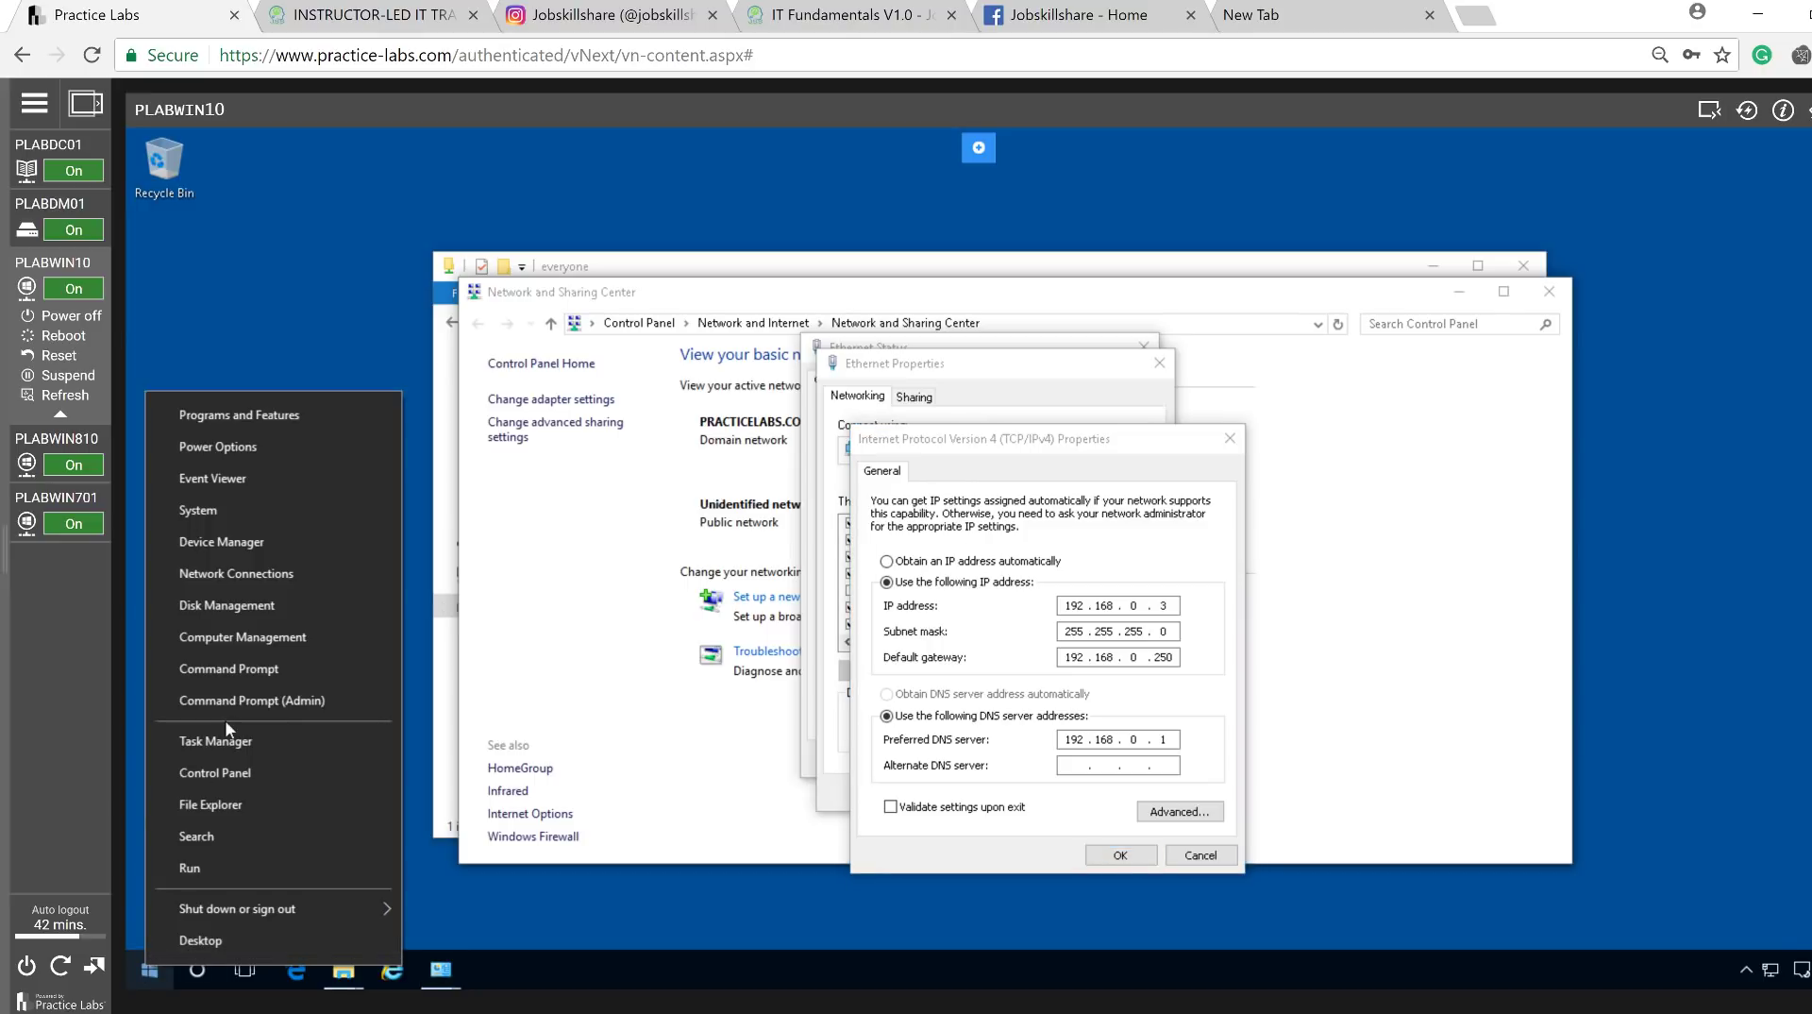
pyautogui.click(202, 672)
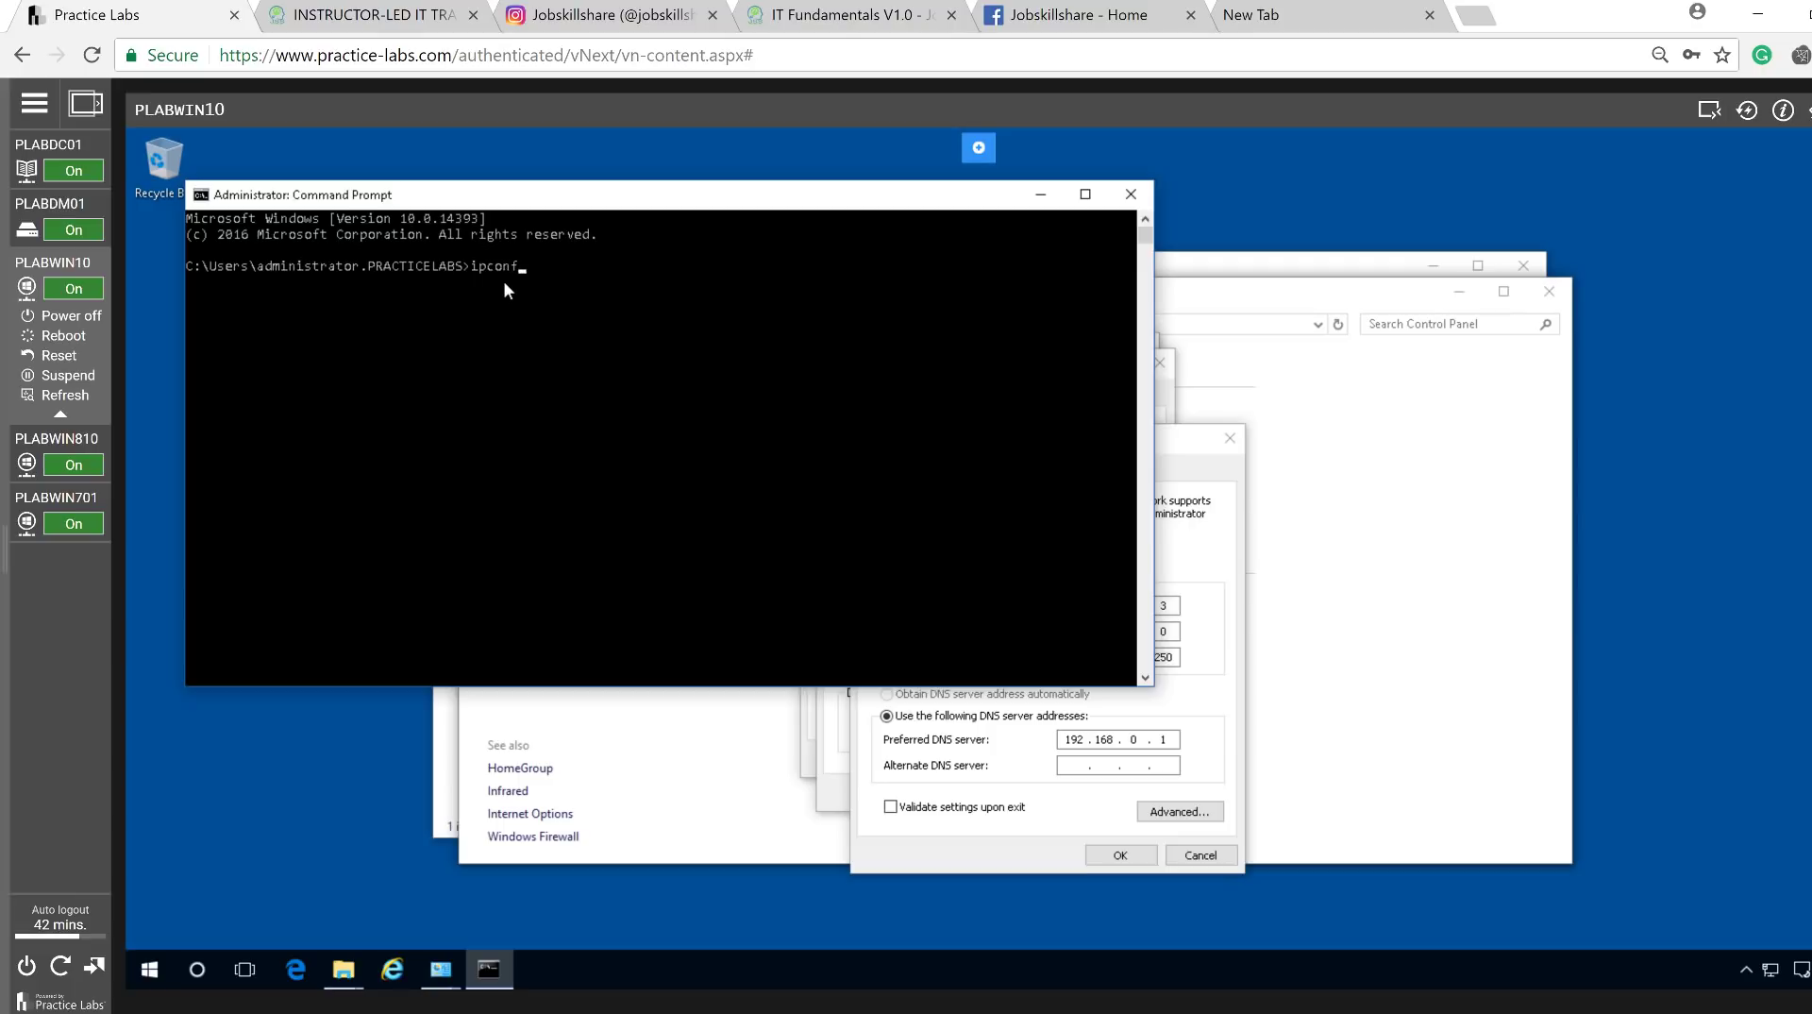
pyautogui.press('Return')
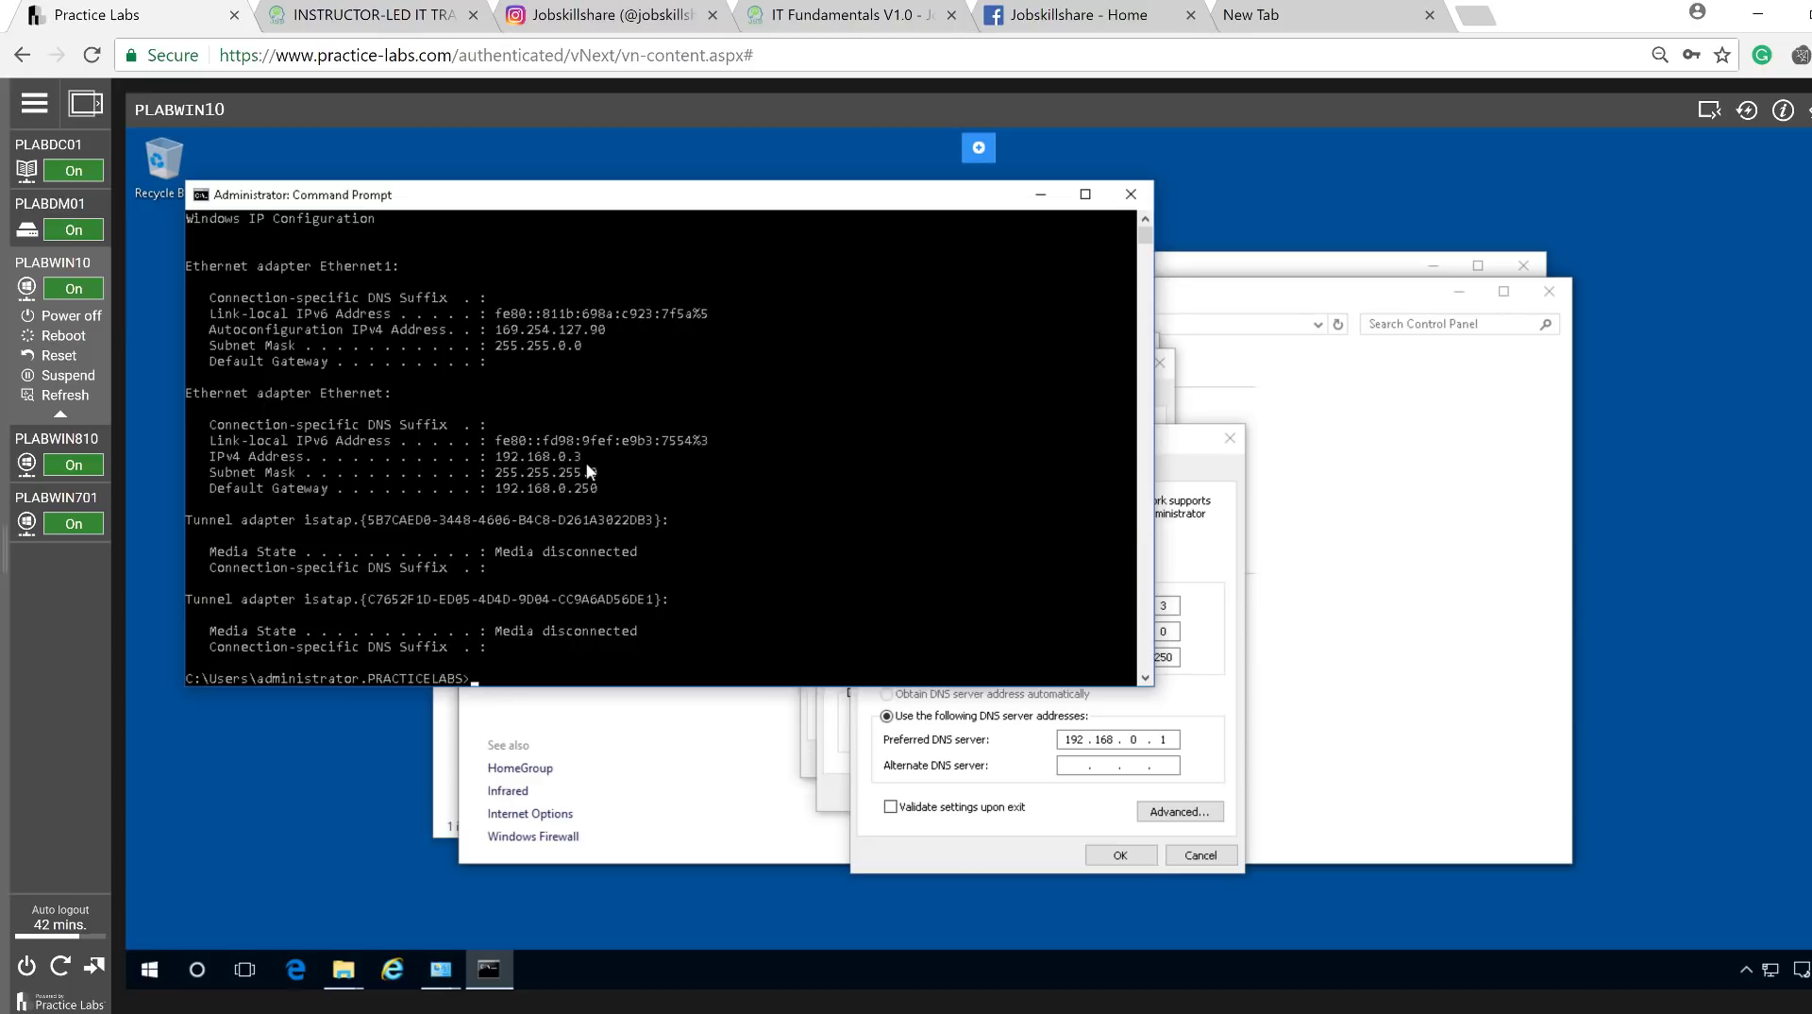
pyautogui.click(1034, 790)
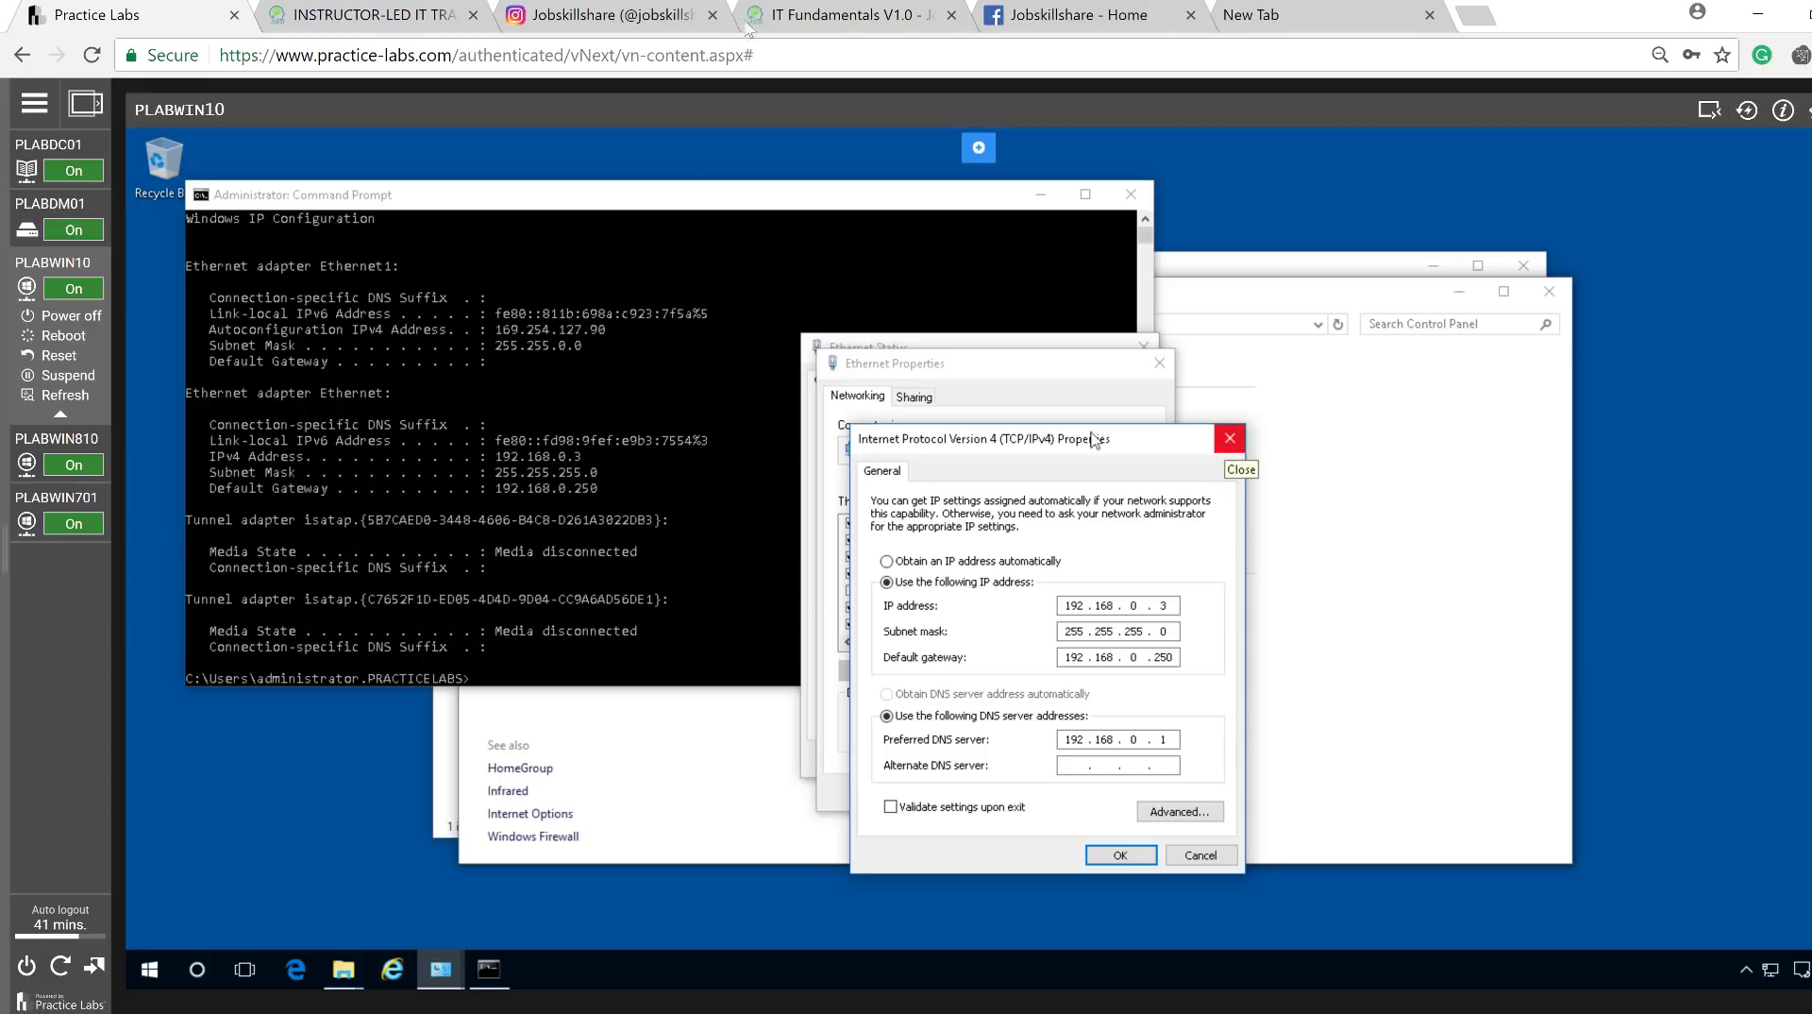
# Go to the Jobskillshare HOME page and scroll down to the free self-paced course cards.
pyautogui.click(413, 12)
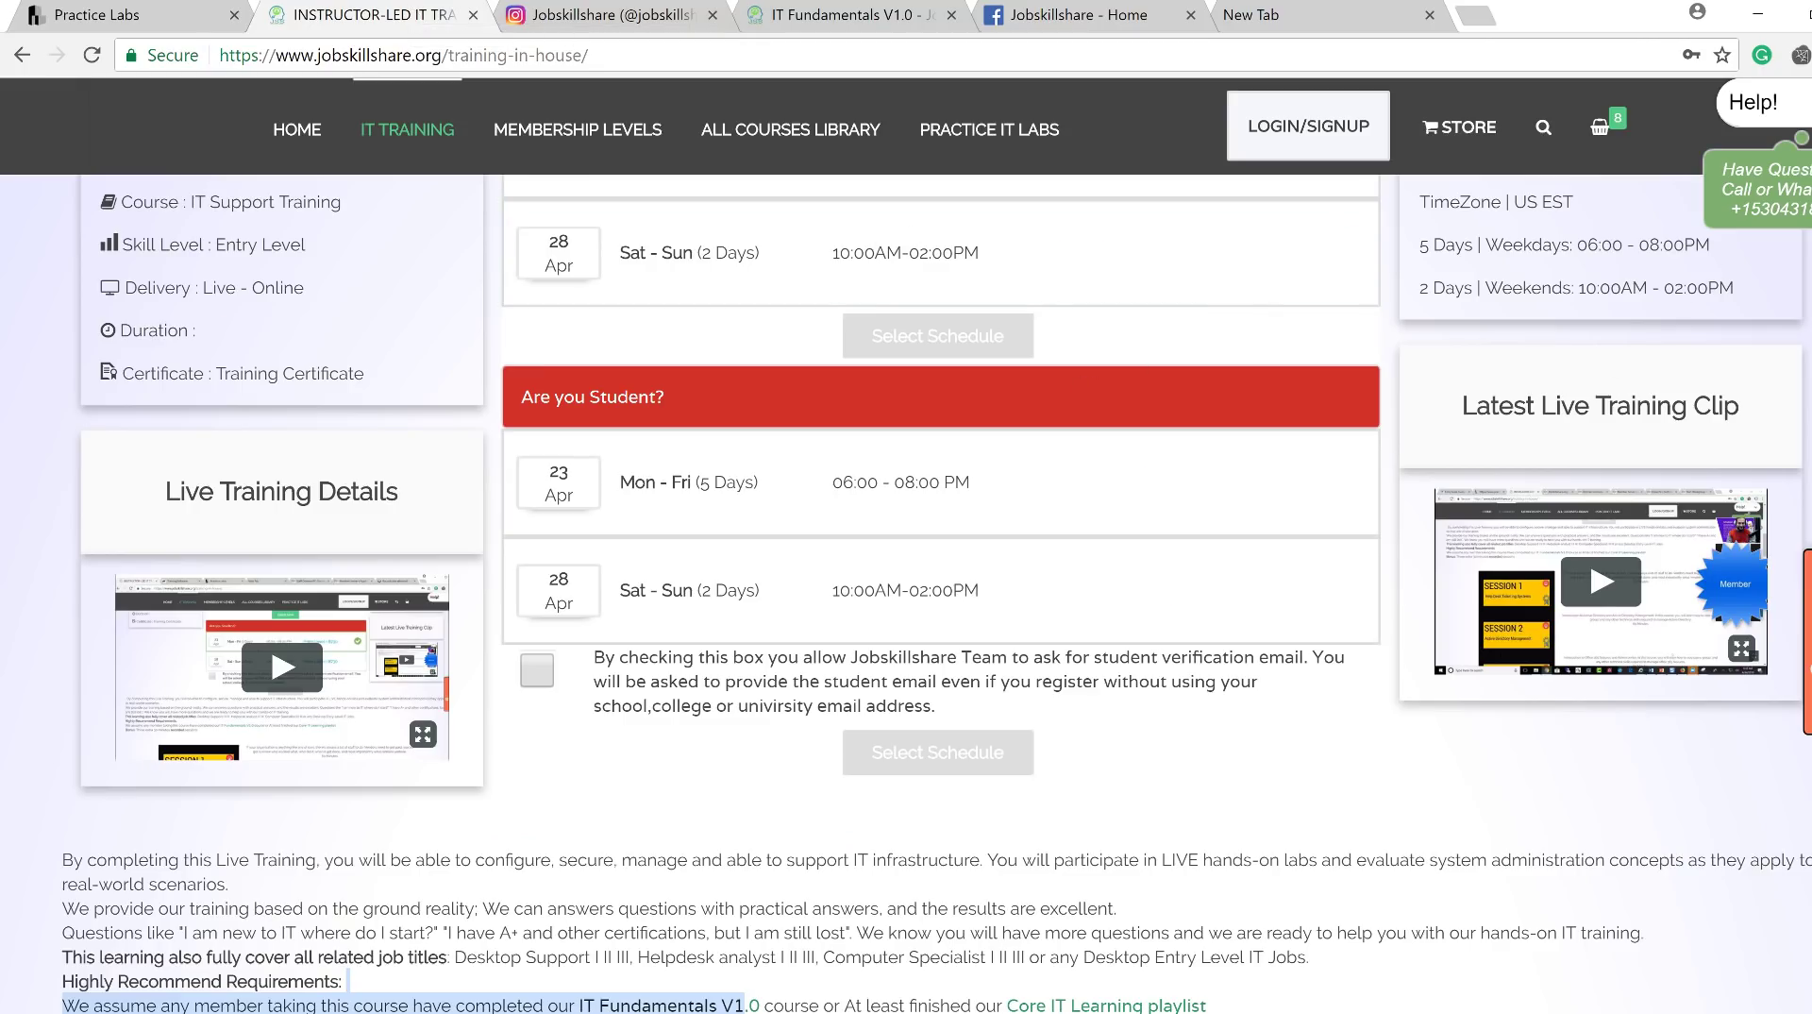
pyautogui.scroll(6, 906, 566)
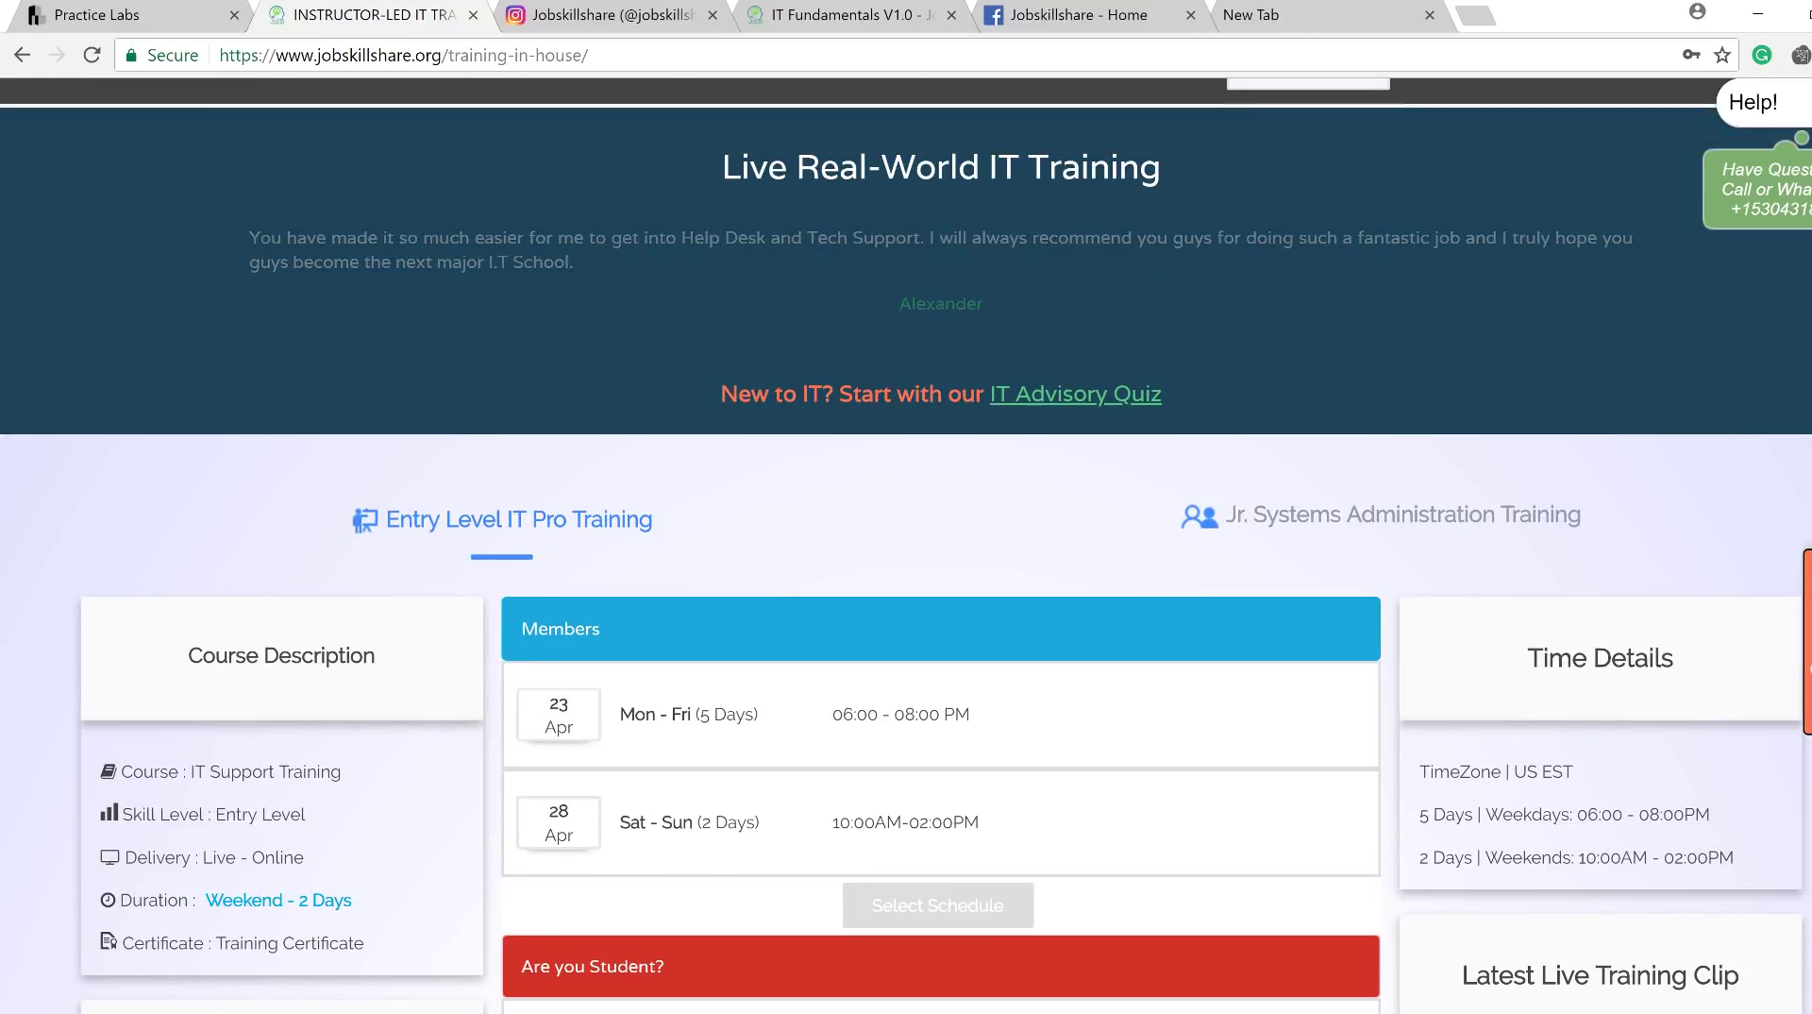
pyautogui.scroll(-4, 906, 567)
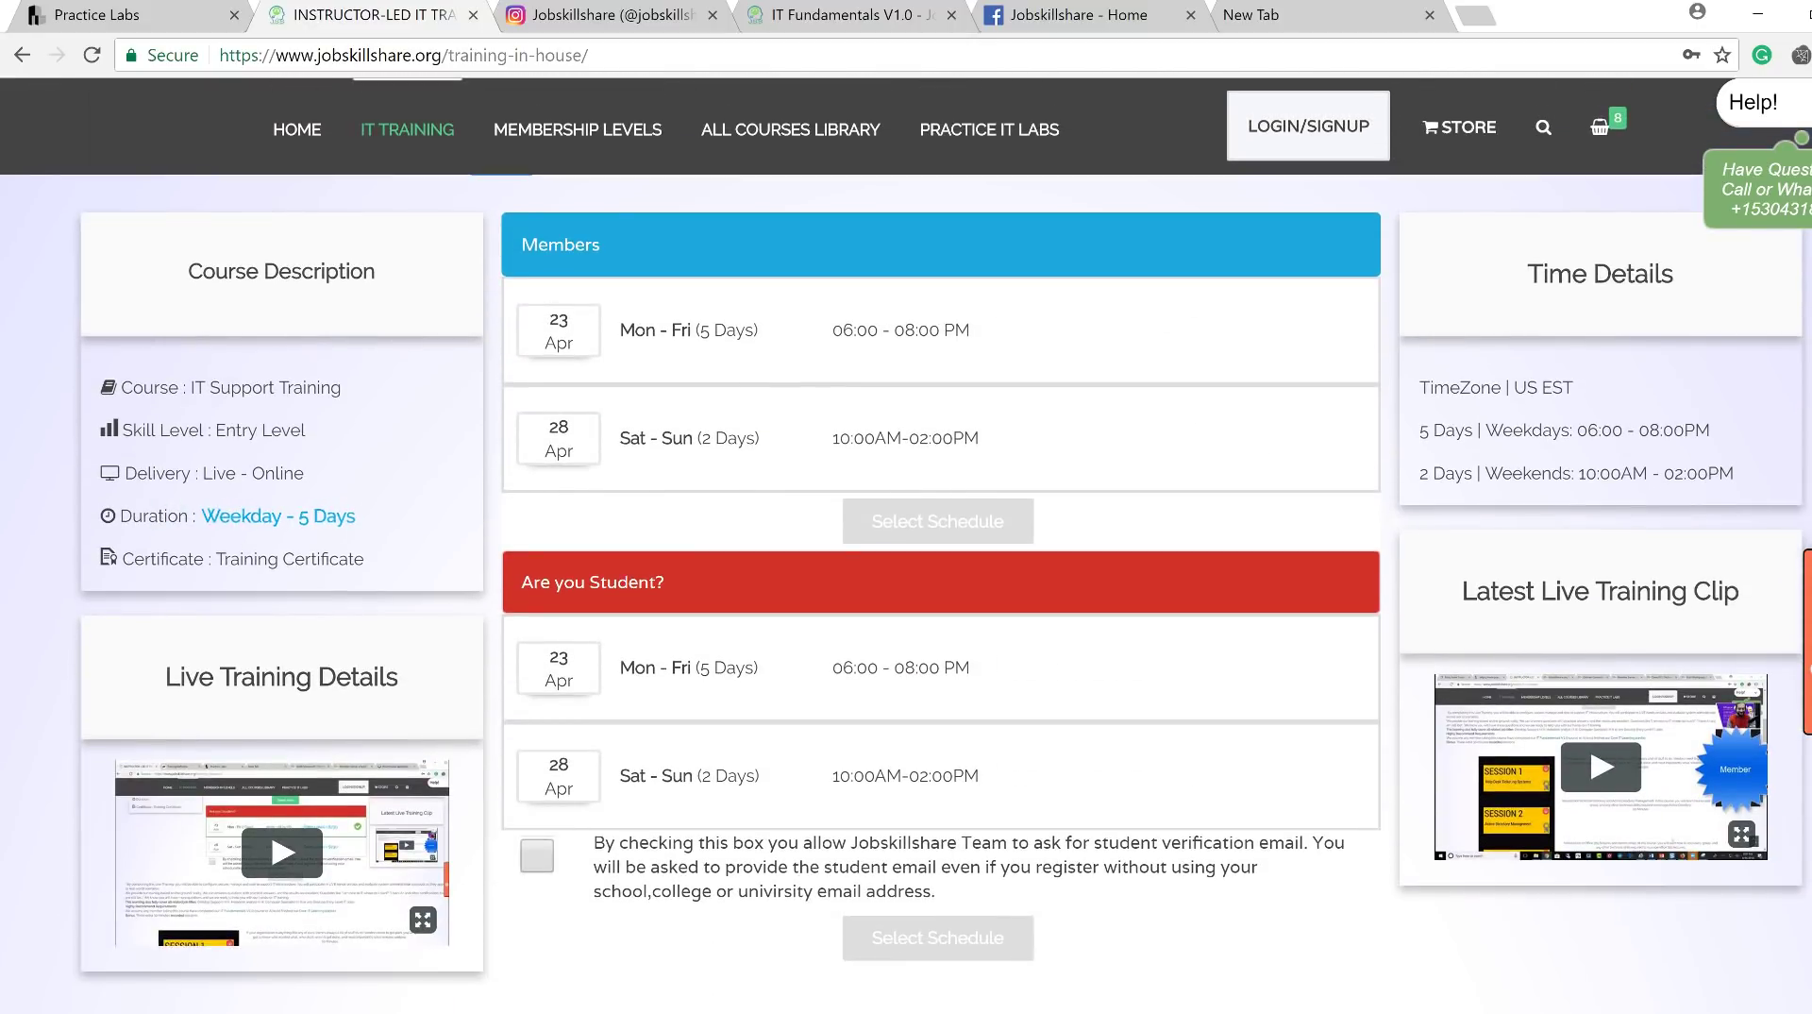
pyautogui.scroll(5, 906, 566)
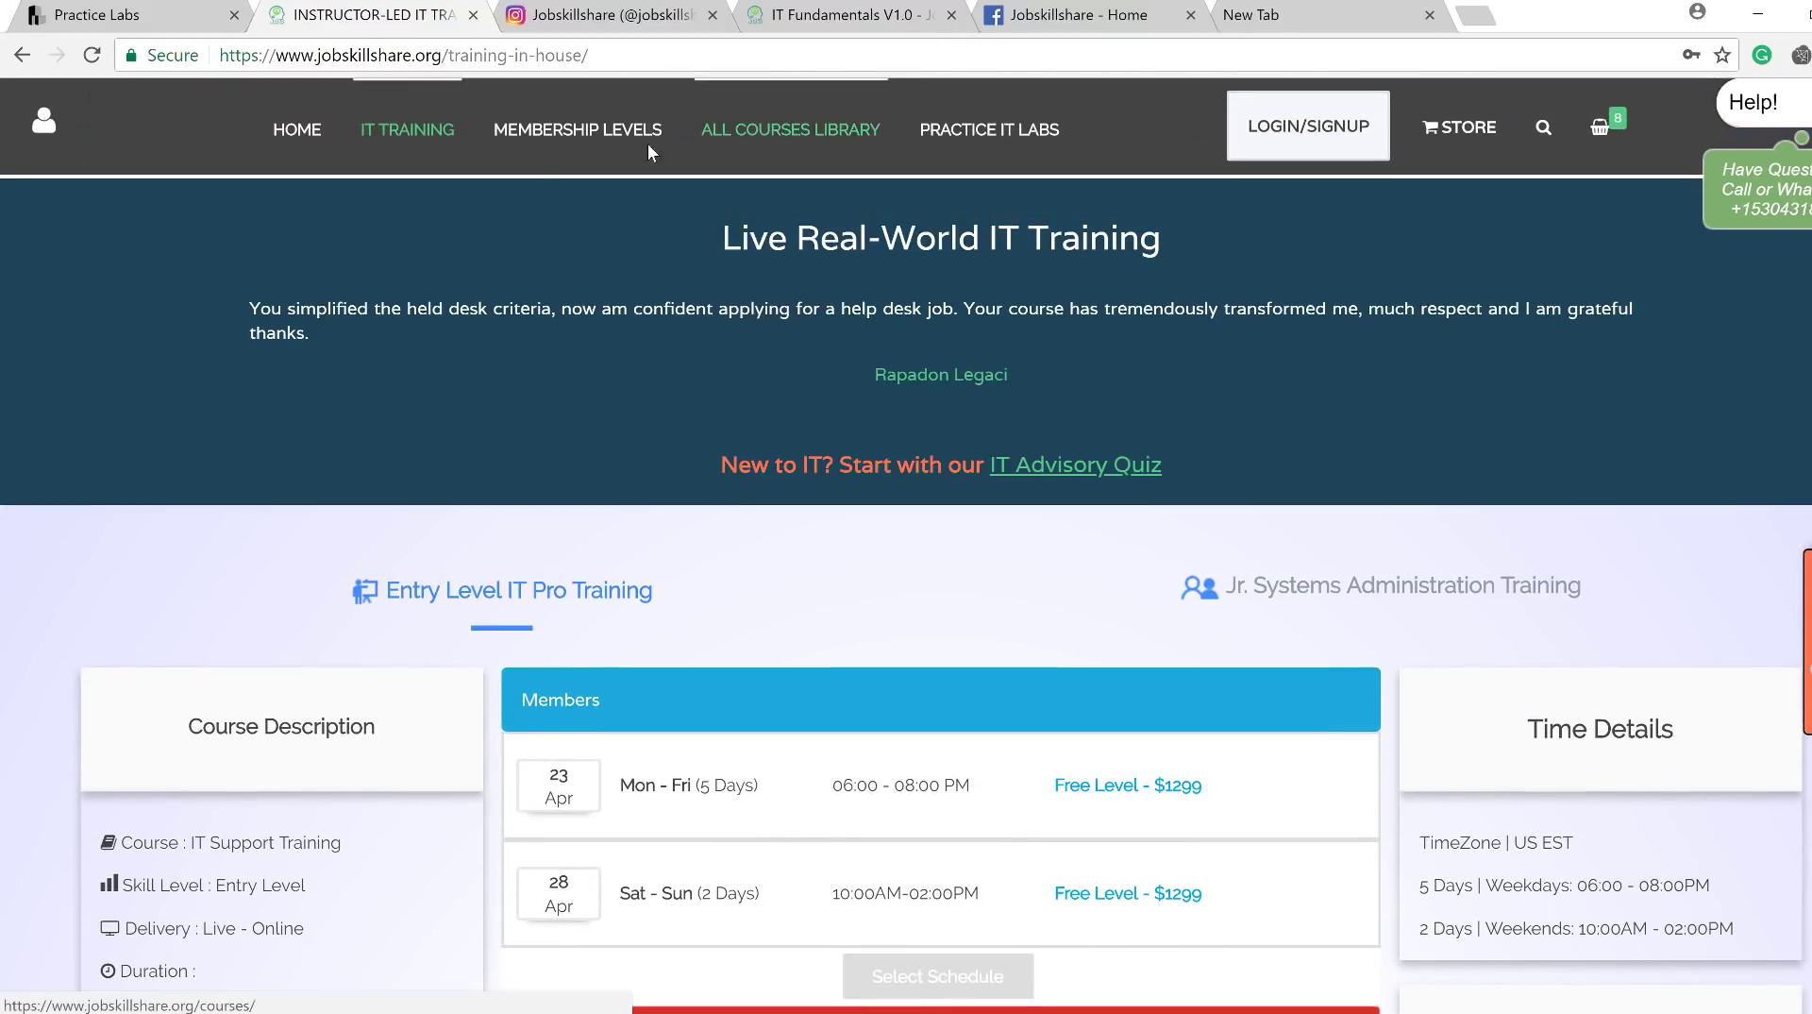
pyautogui.click(297, 132)
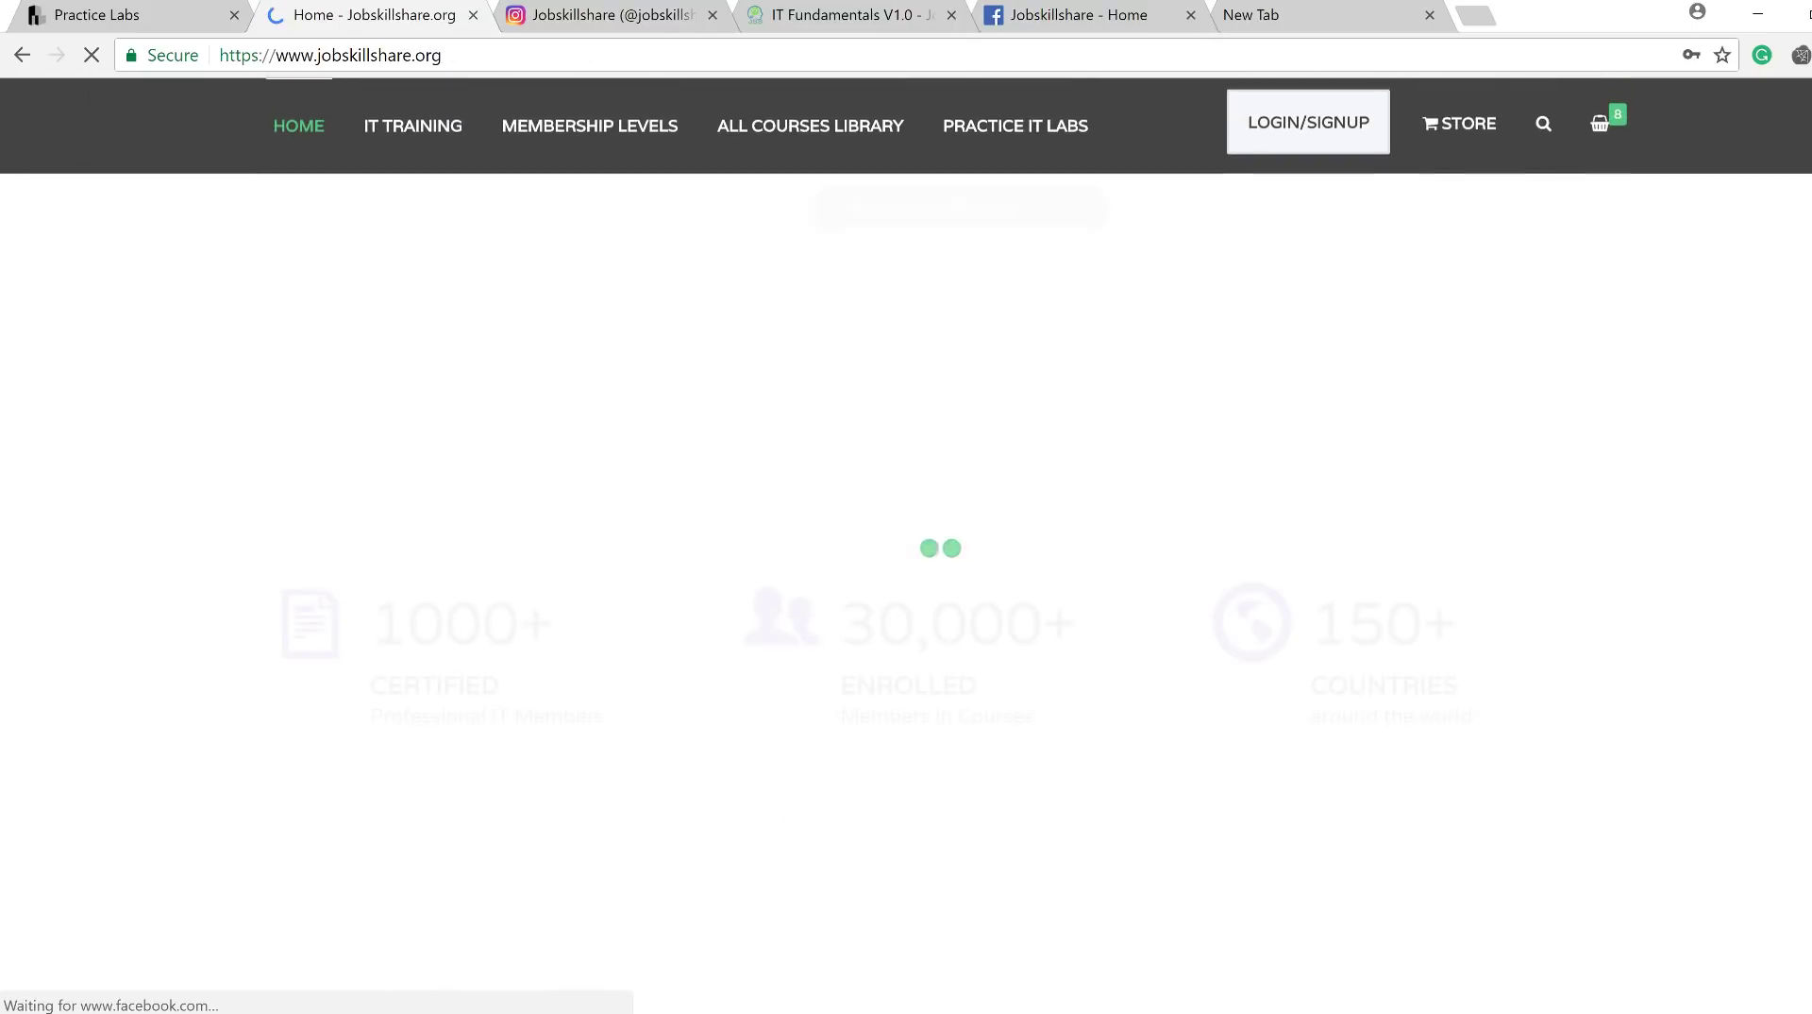
pyautogui.scroll(-10, 906, 566)
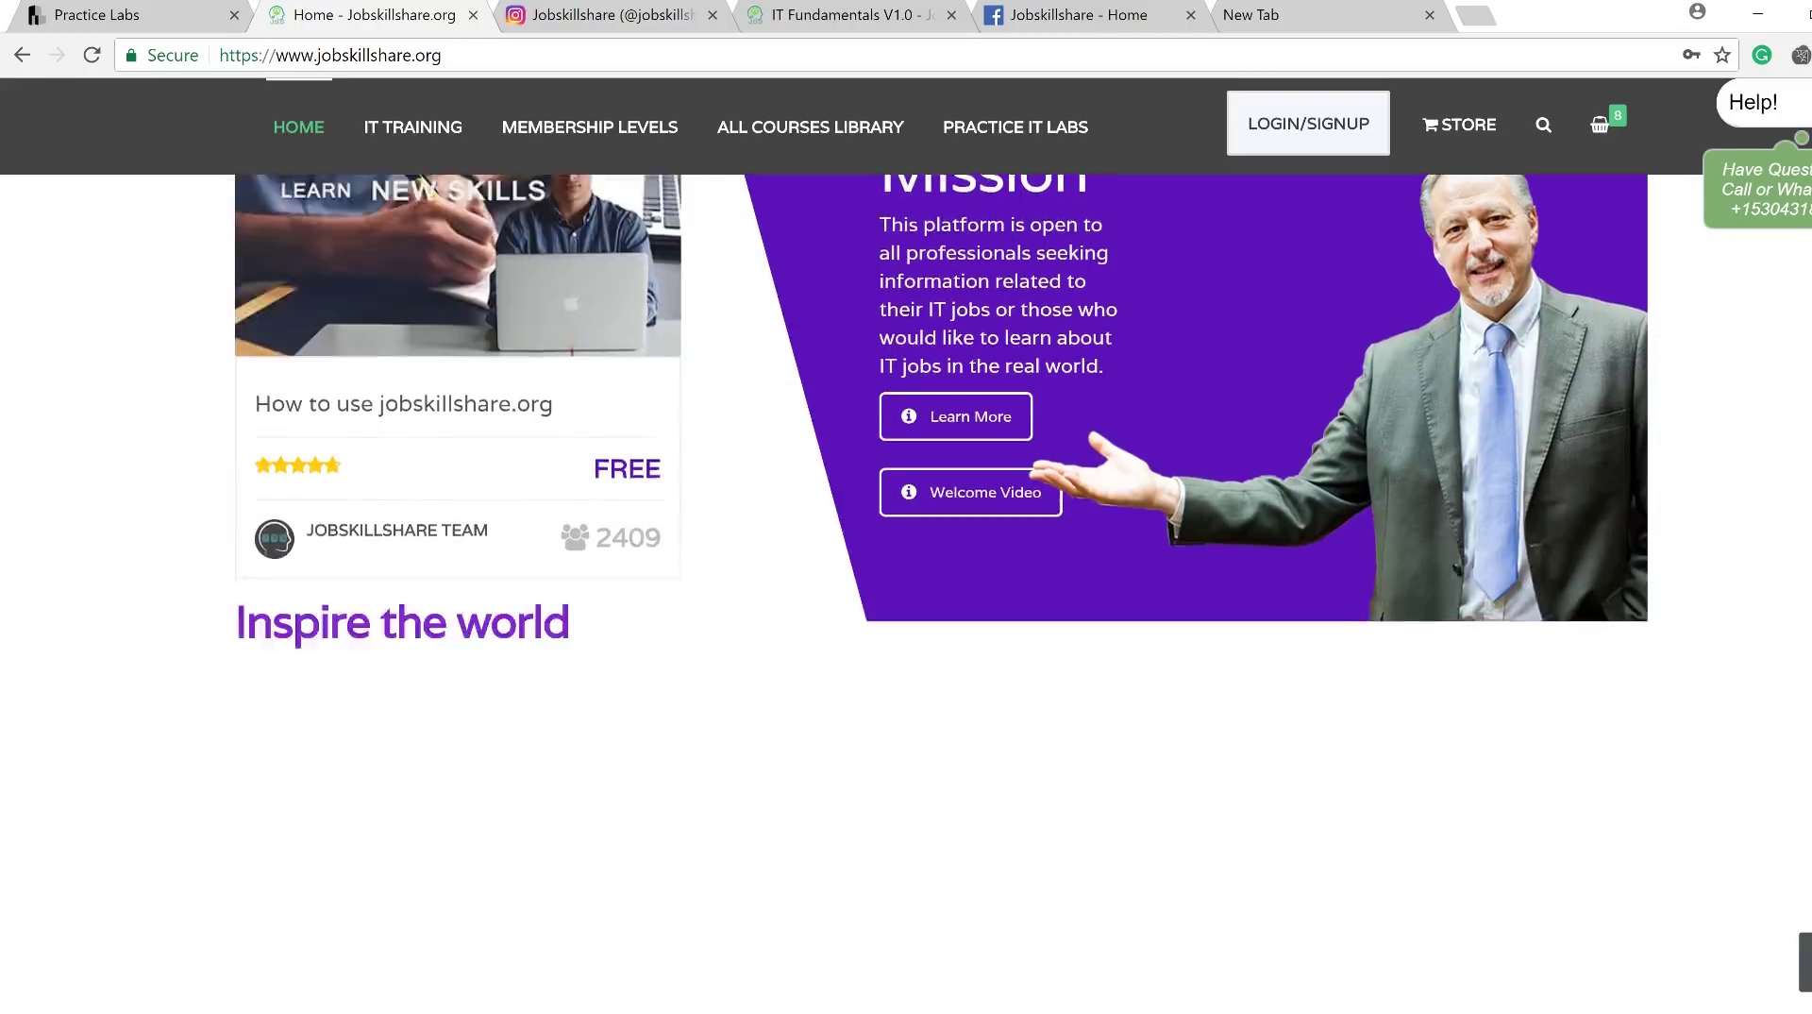
pyautogui.scroll(-15, 1449, 430)
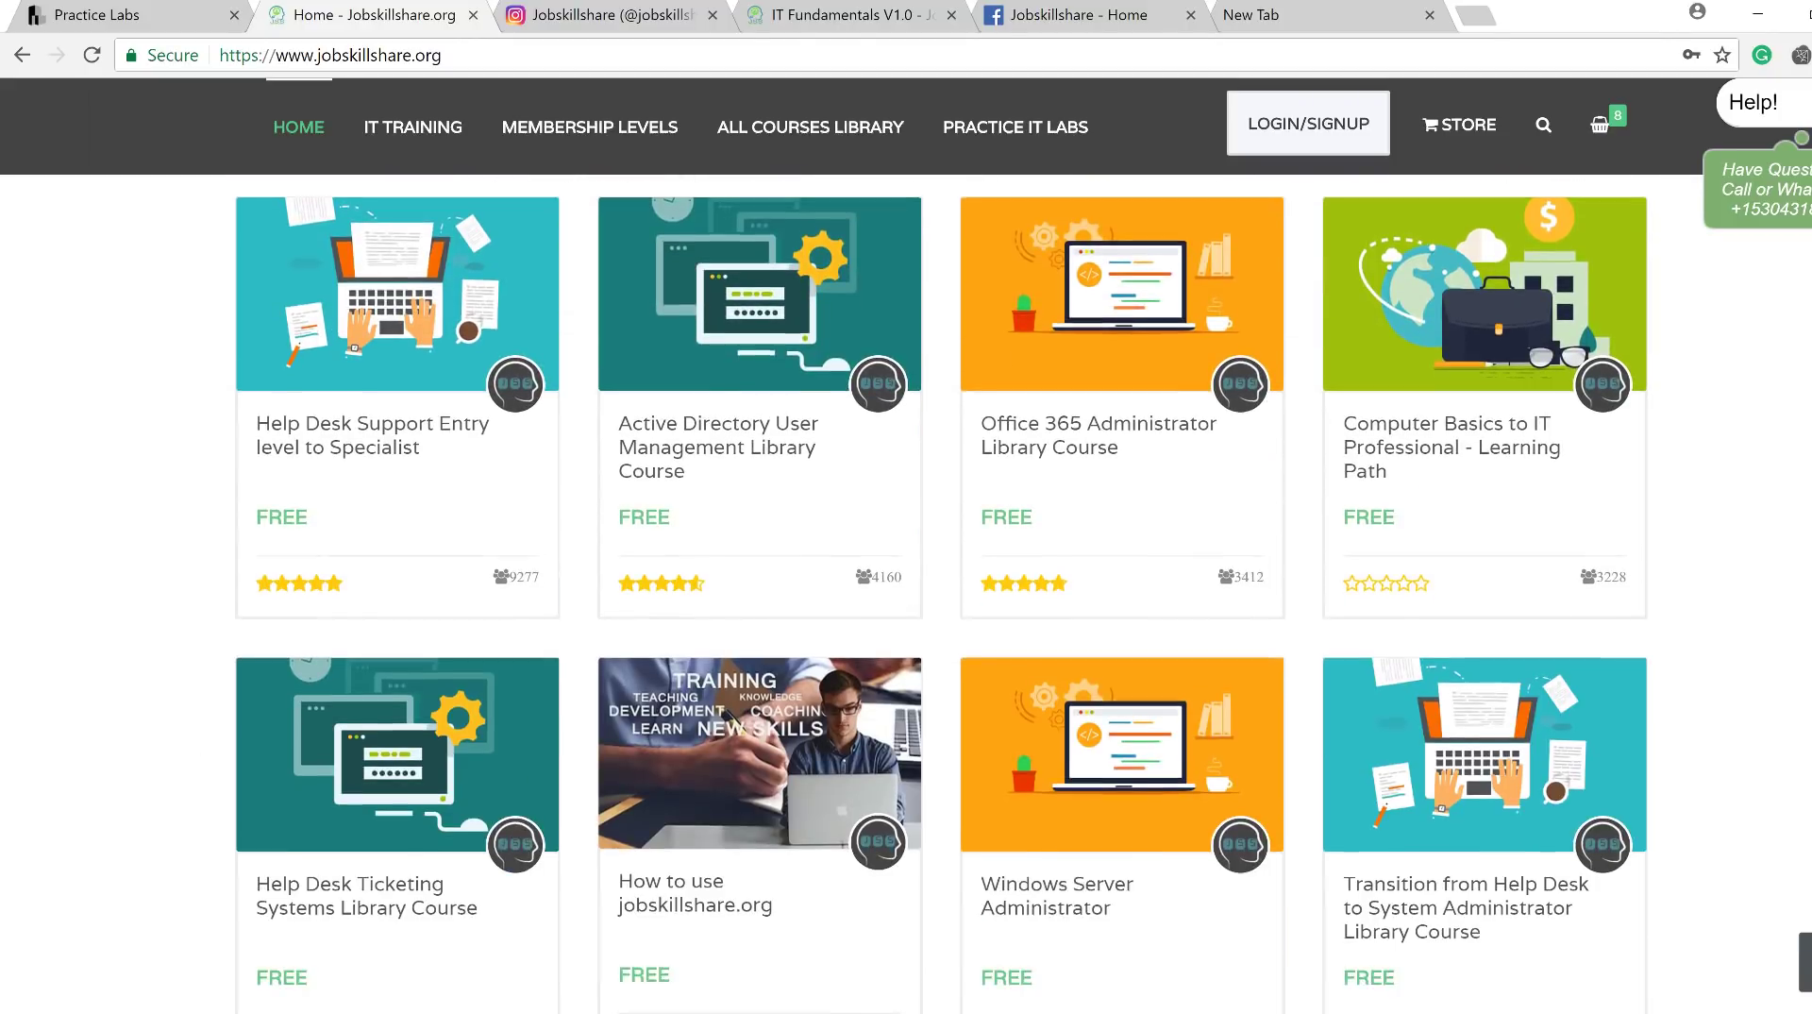
pyautogui.scroll(1, 422, 552)
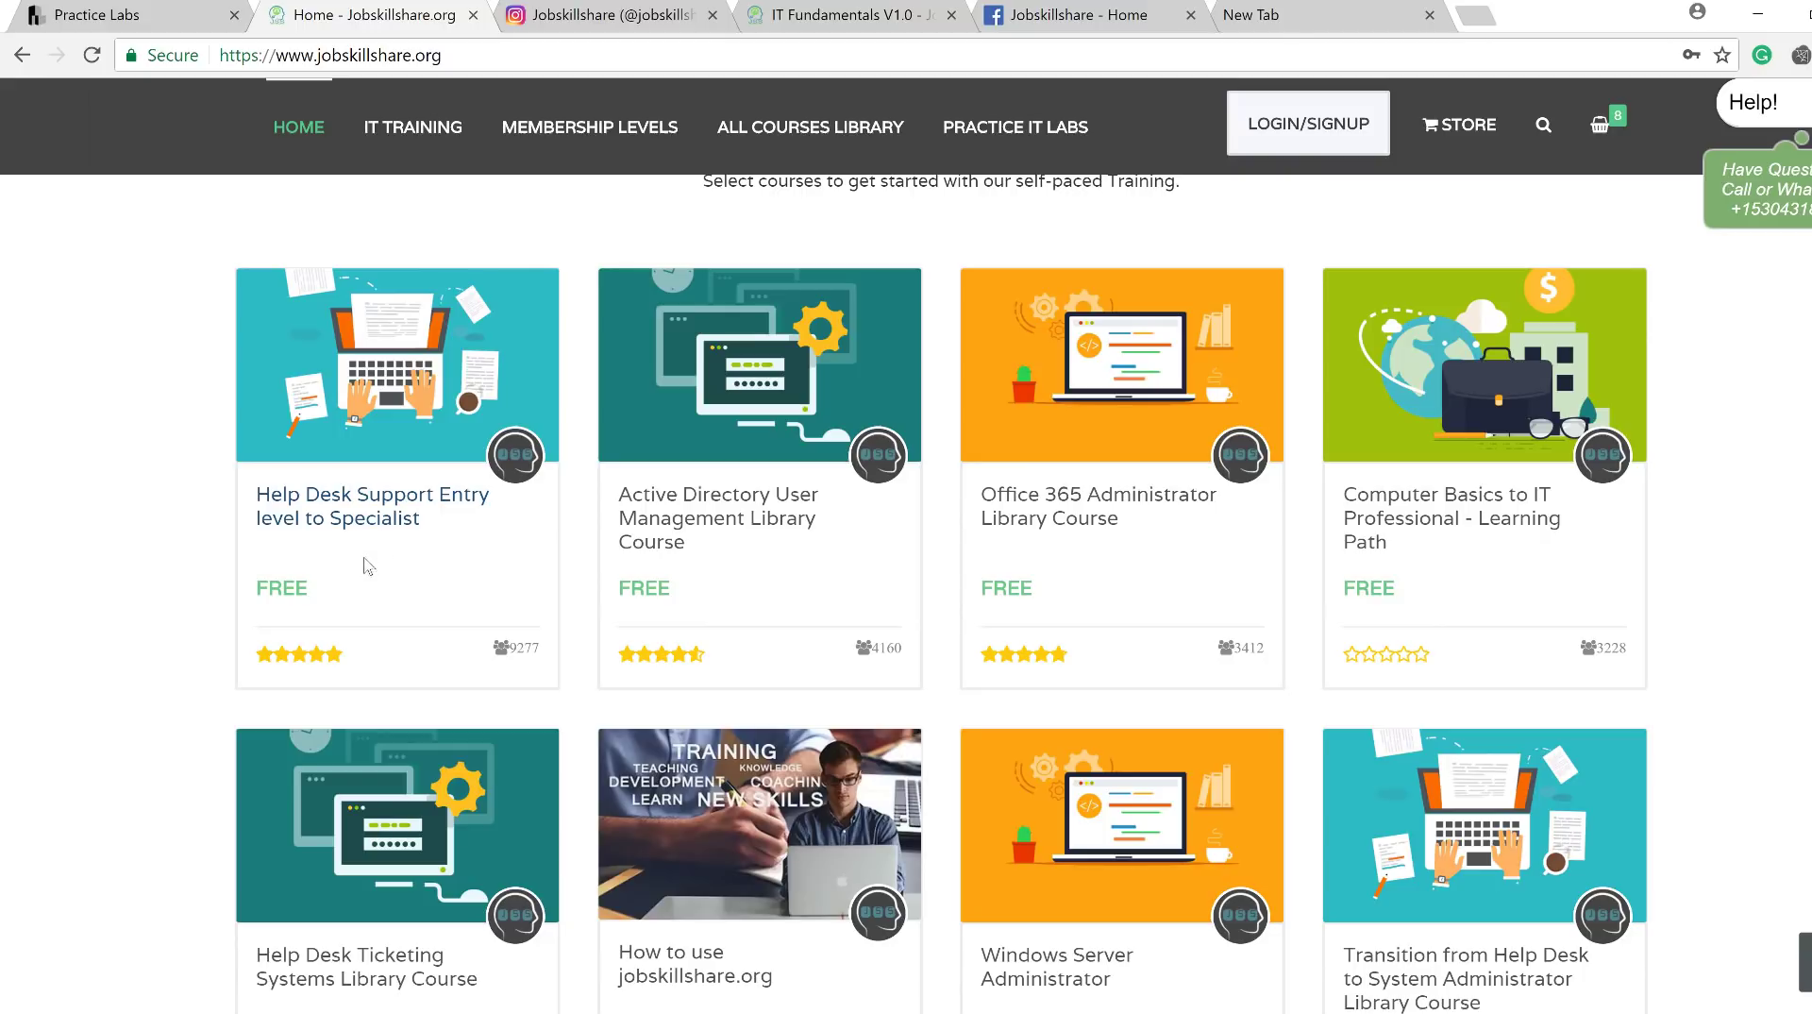
# Check the Home, IT Fundamentals V1.0 and Practice Labs tabs, ending on Jobskillshare's Facebook page.
pyautogui.click(1100, 13)
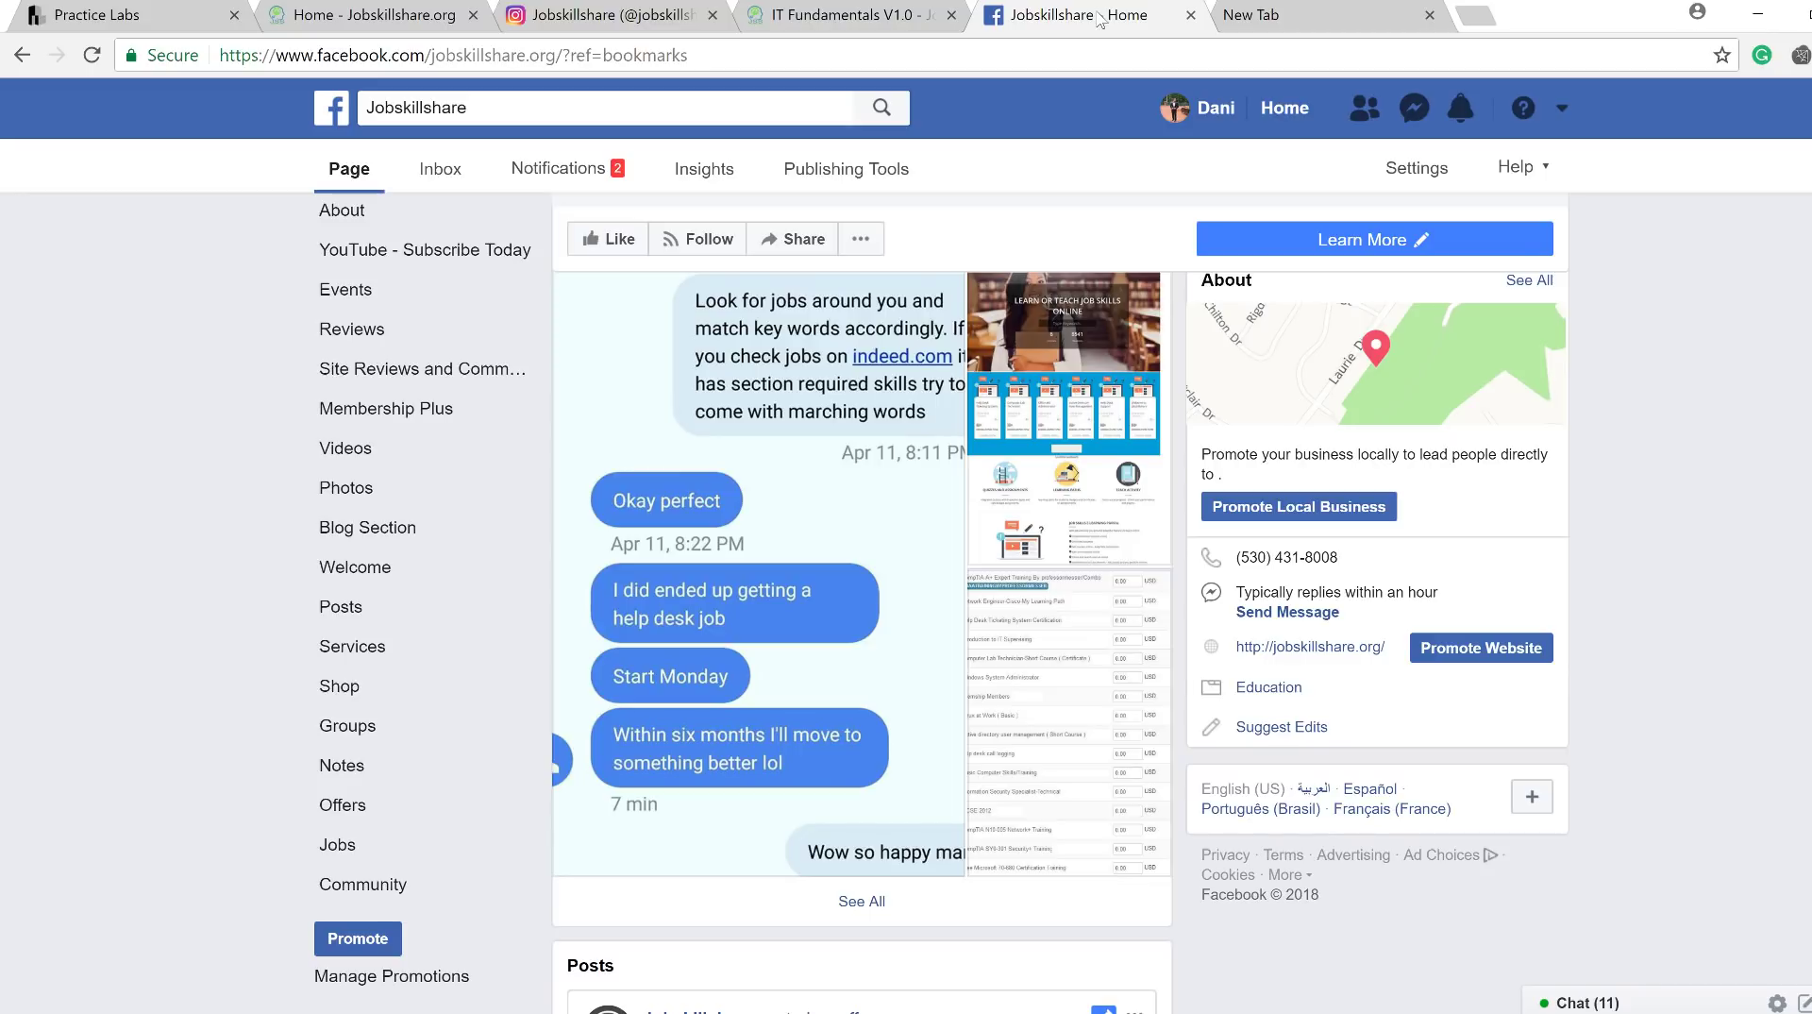
pyautogui.click(397, 14)
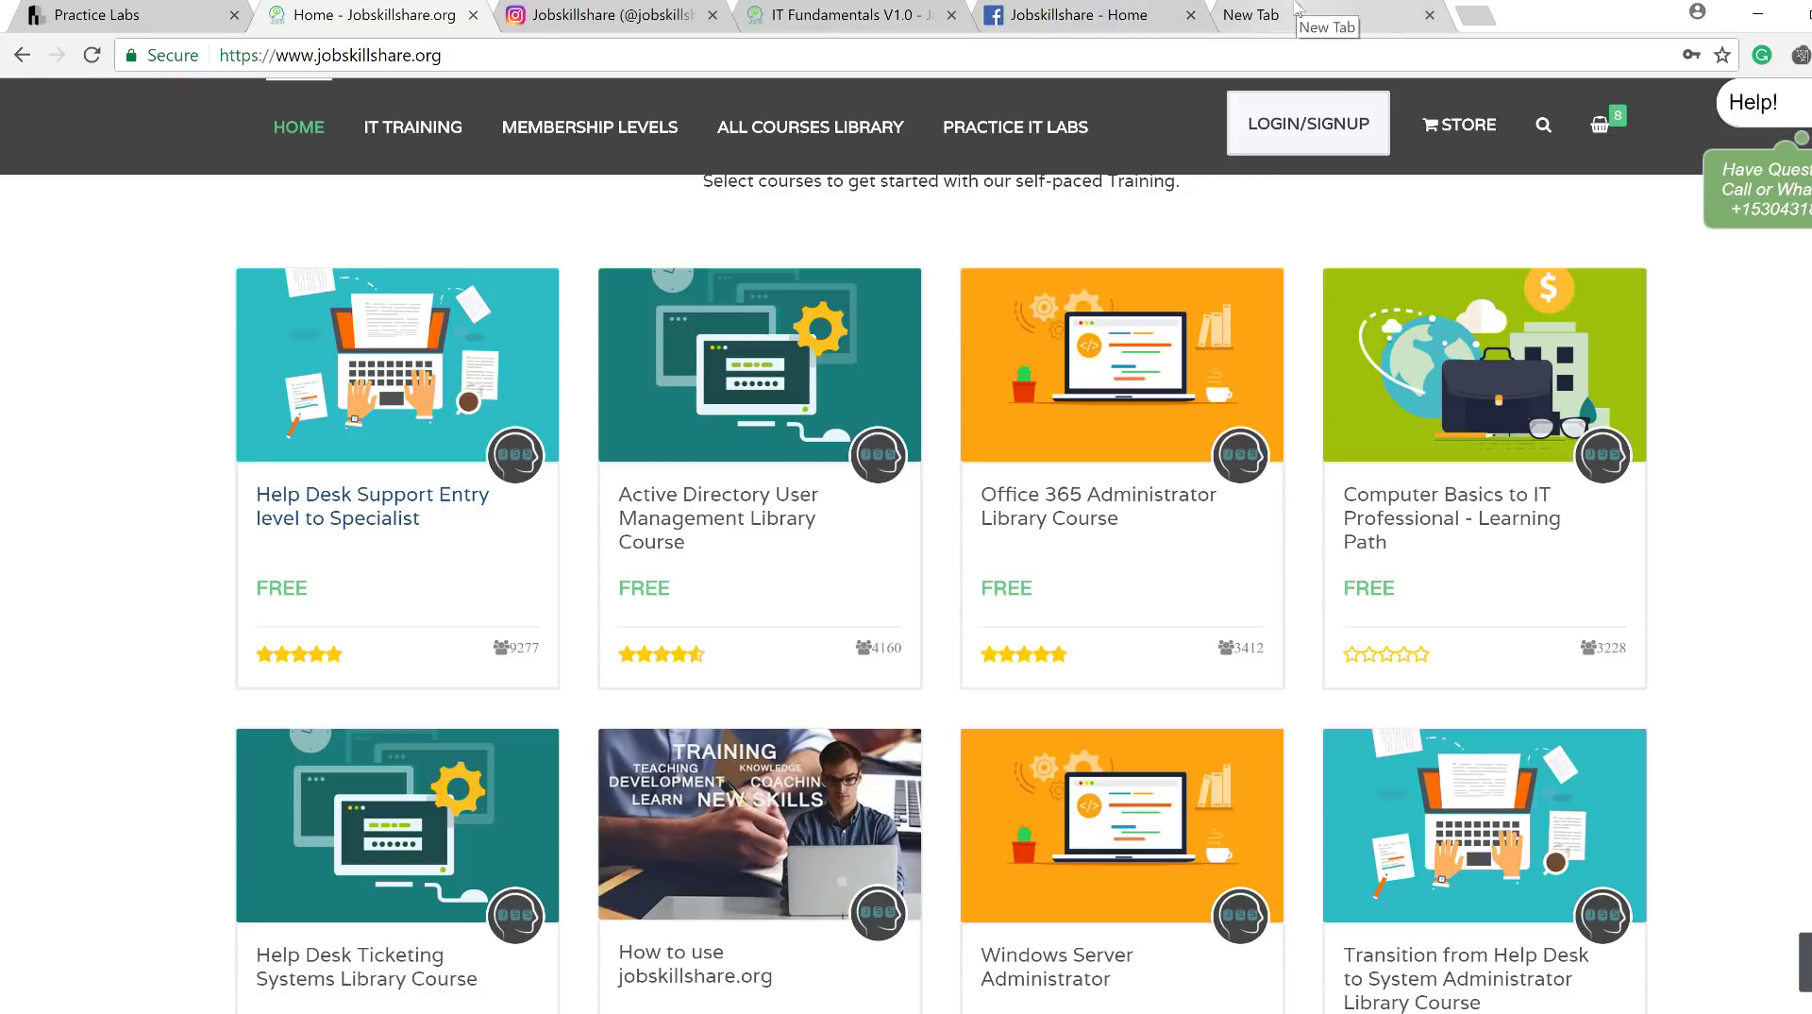
pyautogui.click(834, 15)
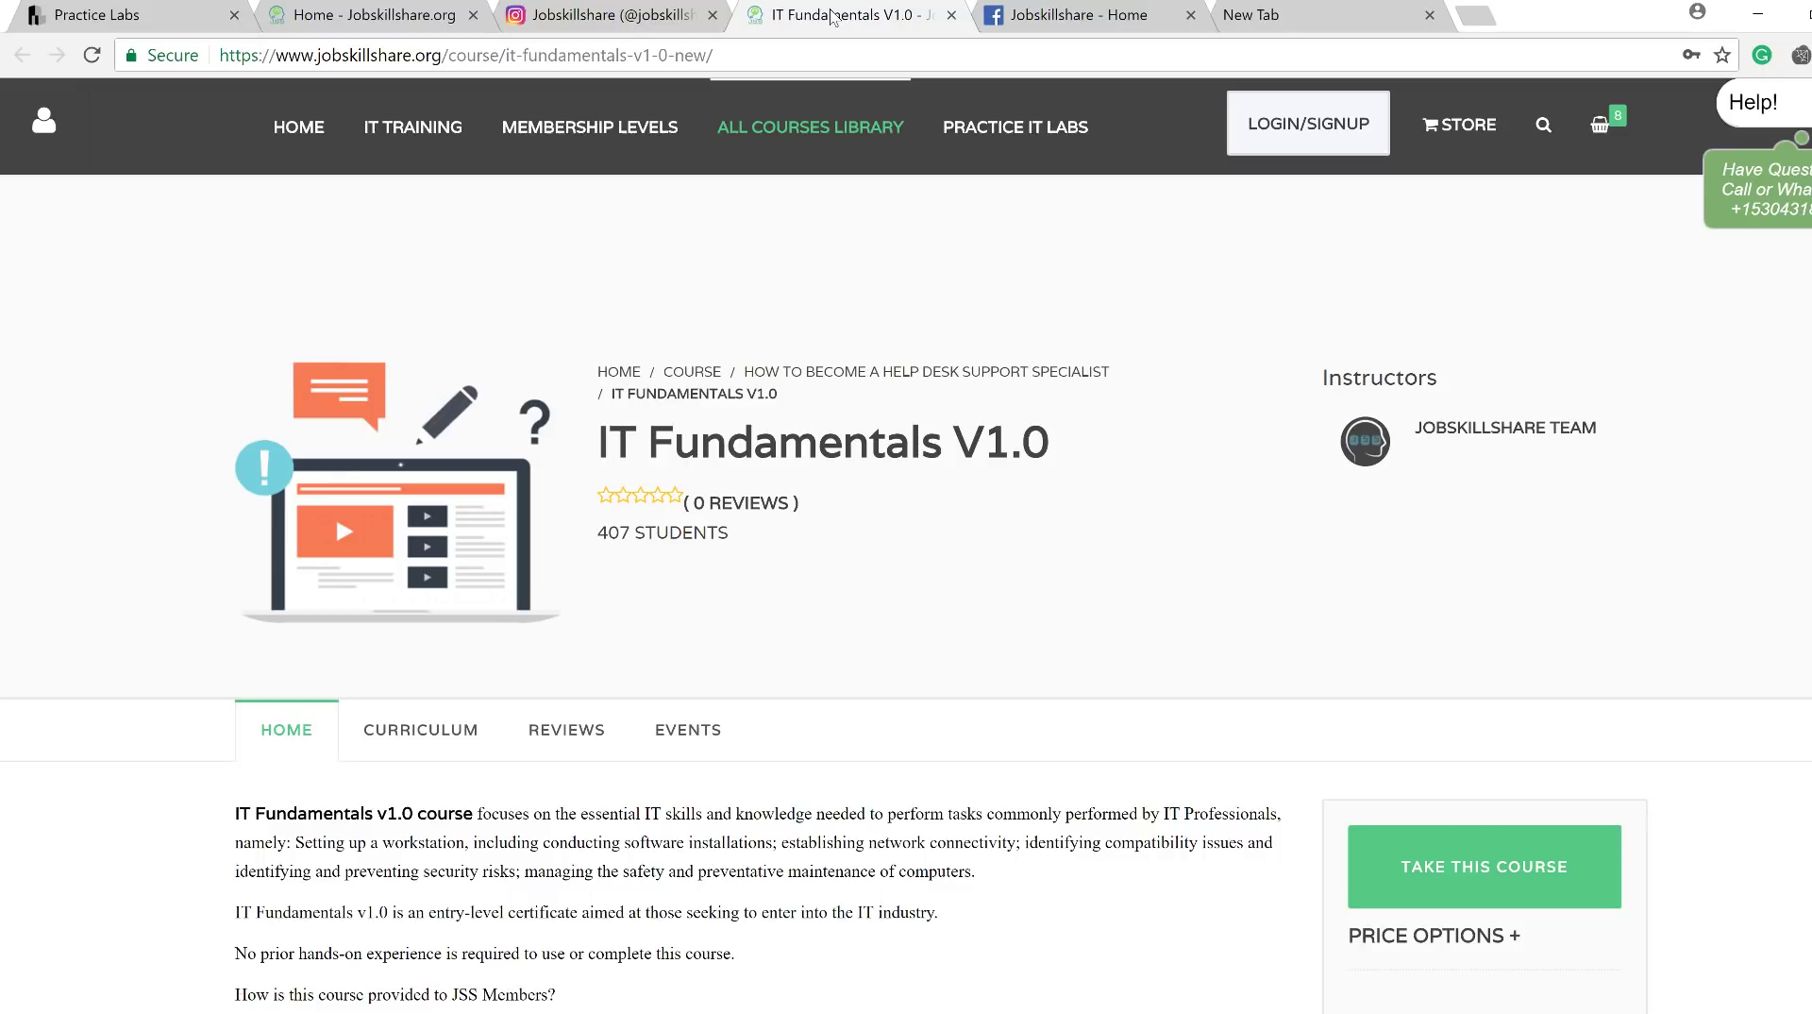
pyautogui.click(326, 17)
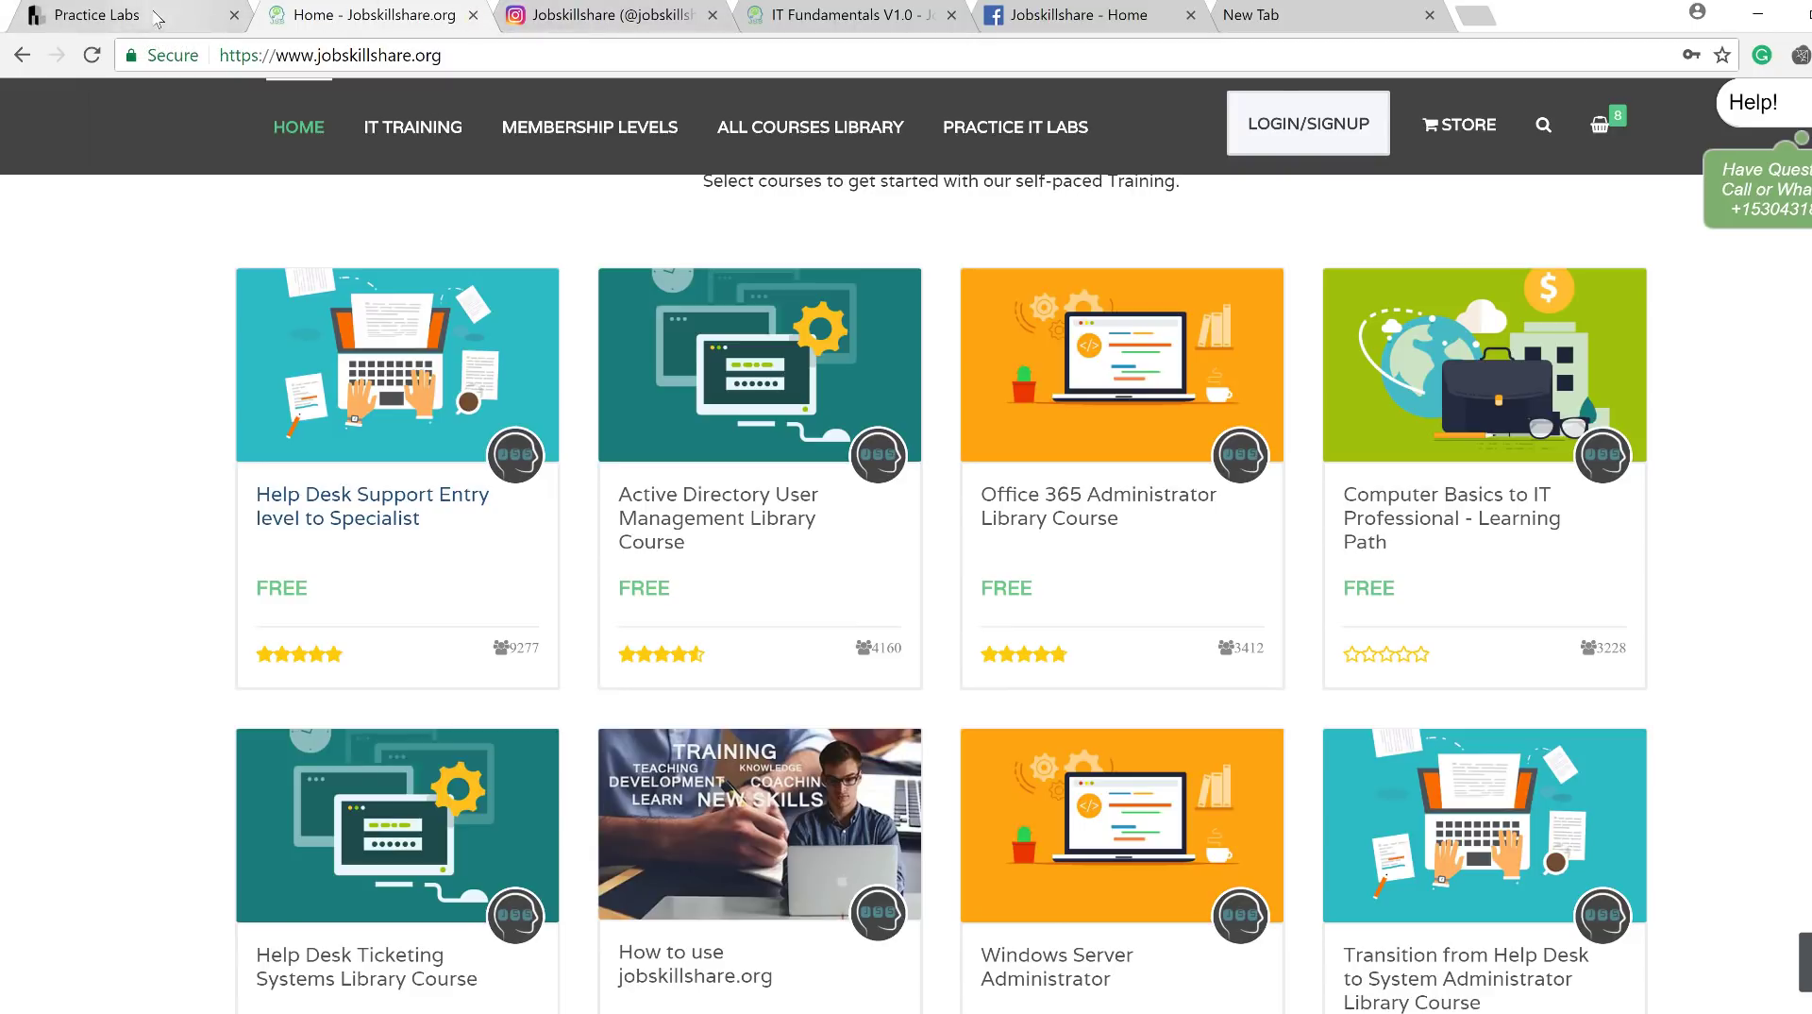
pyautogui.click(158, 16)
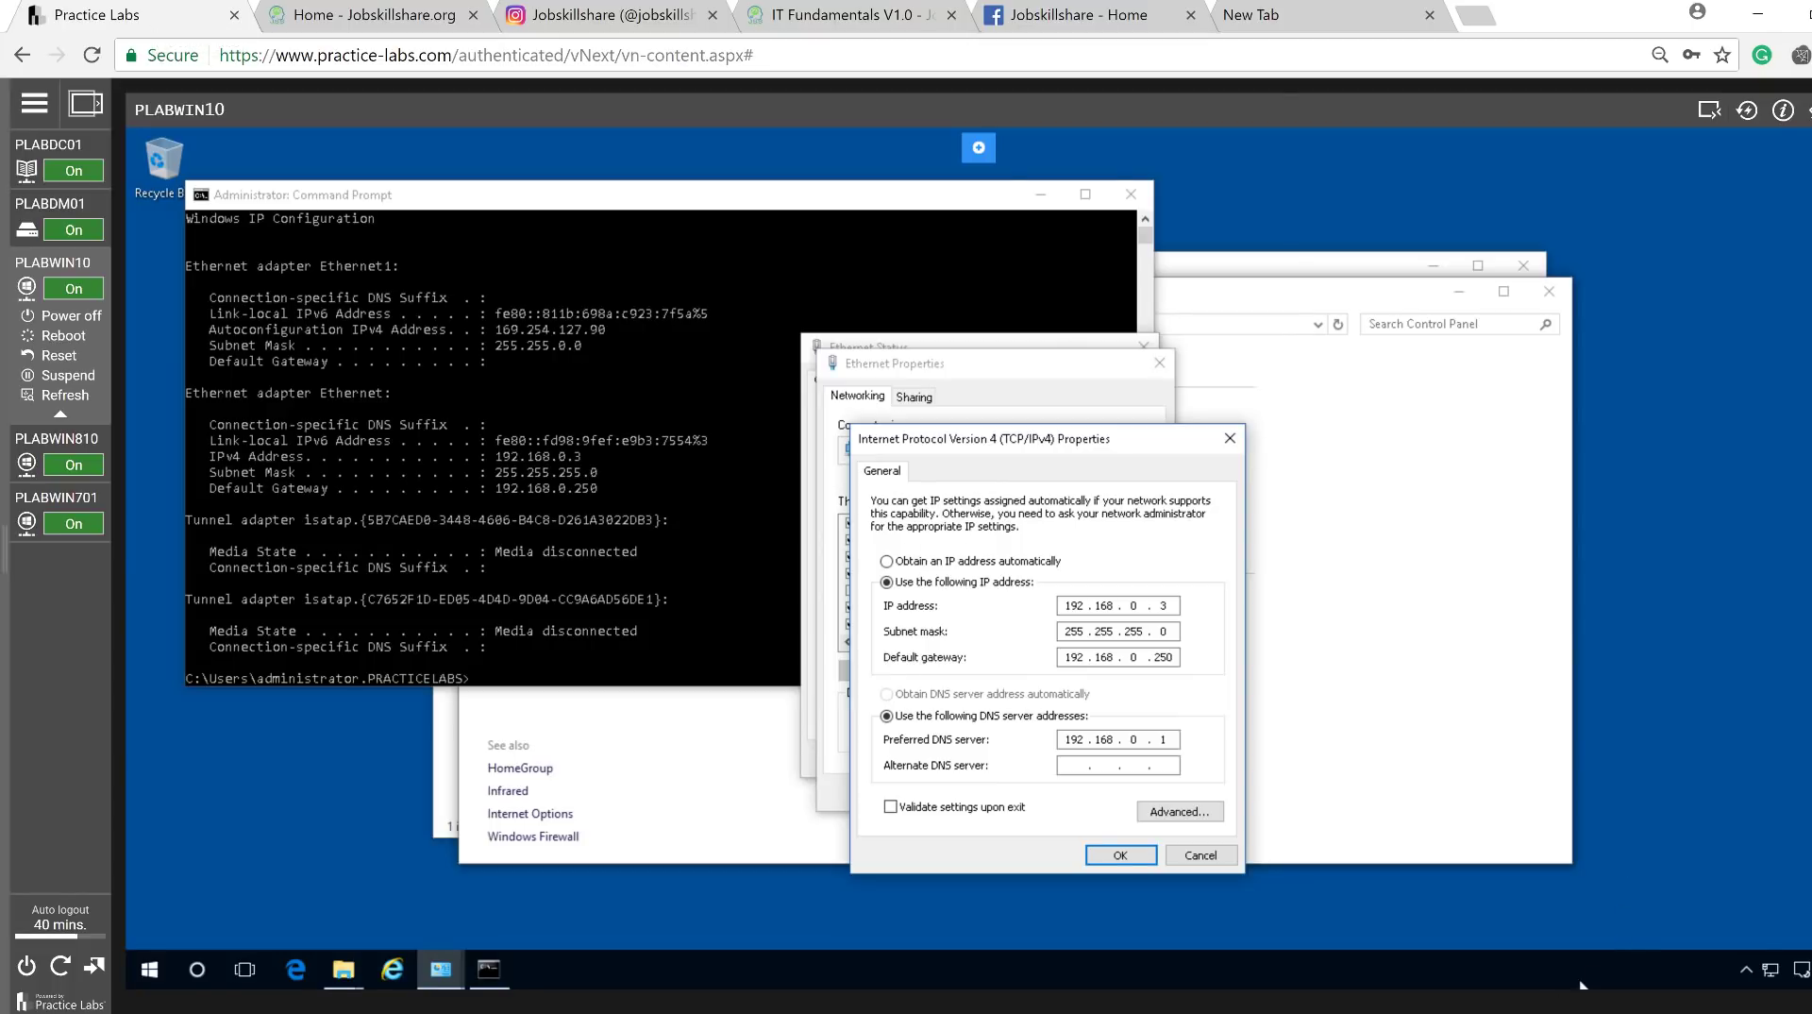
pyautogui.click(1027, 12)
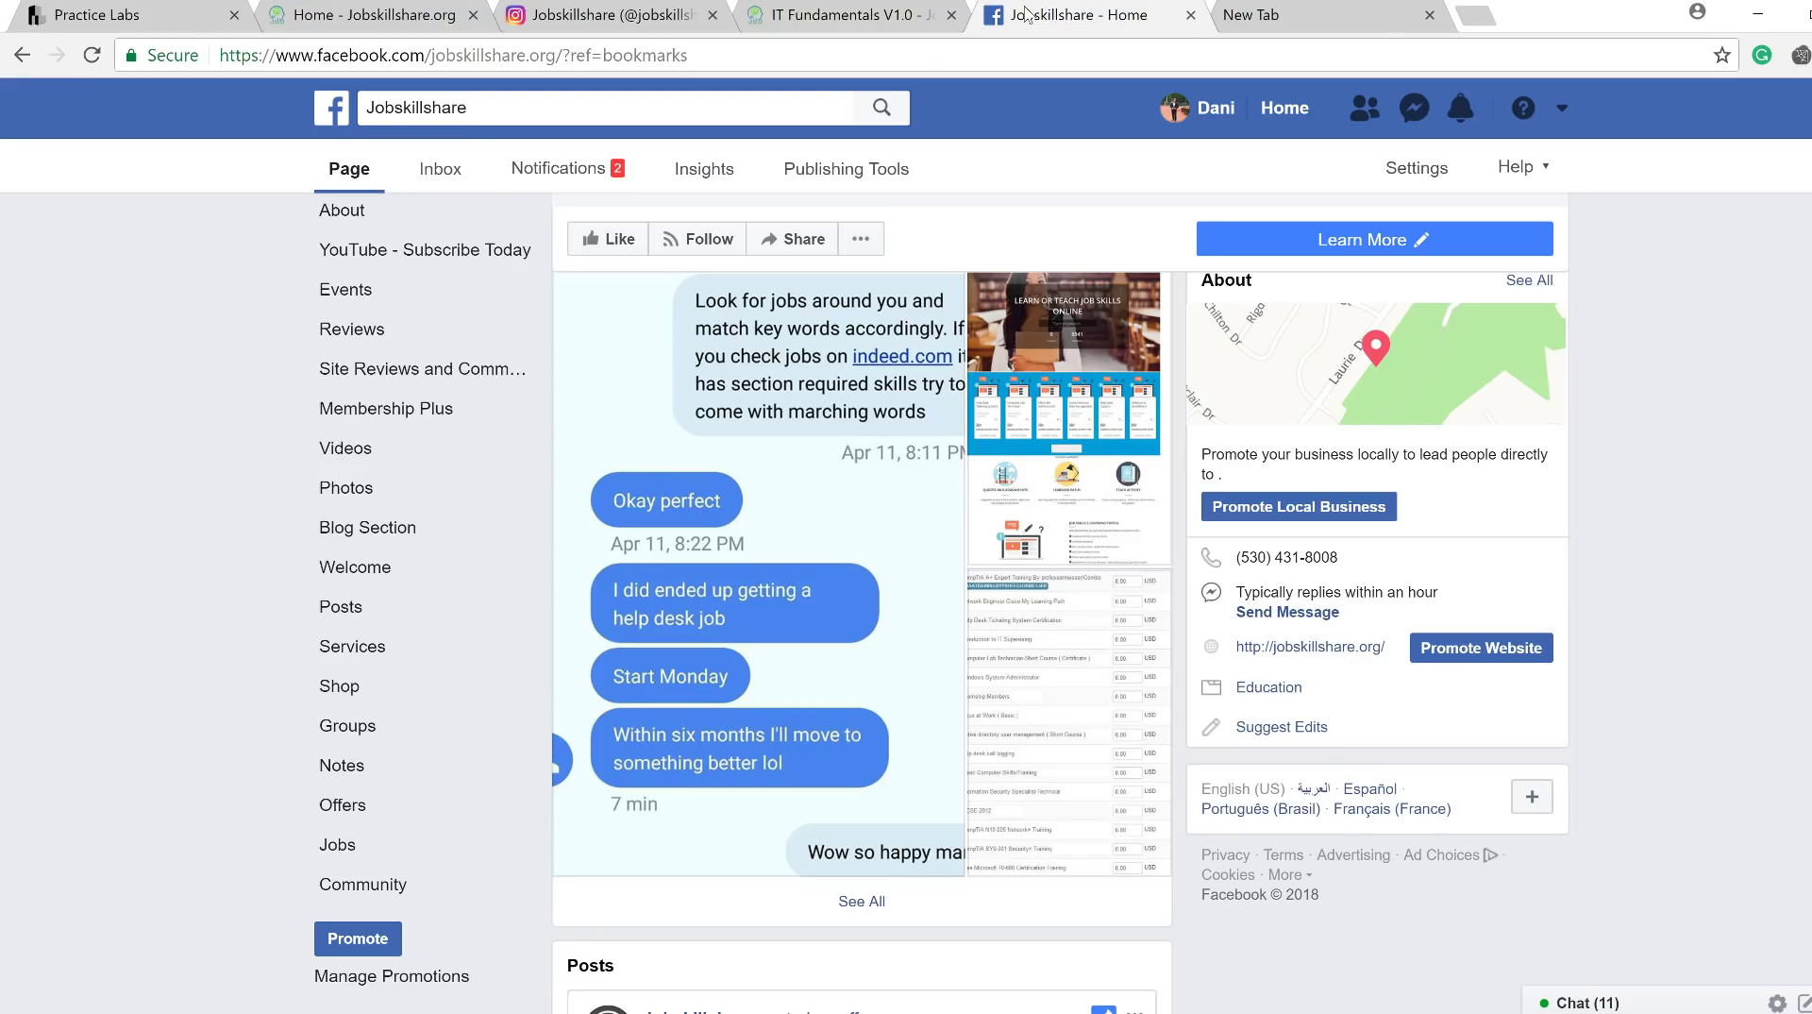